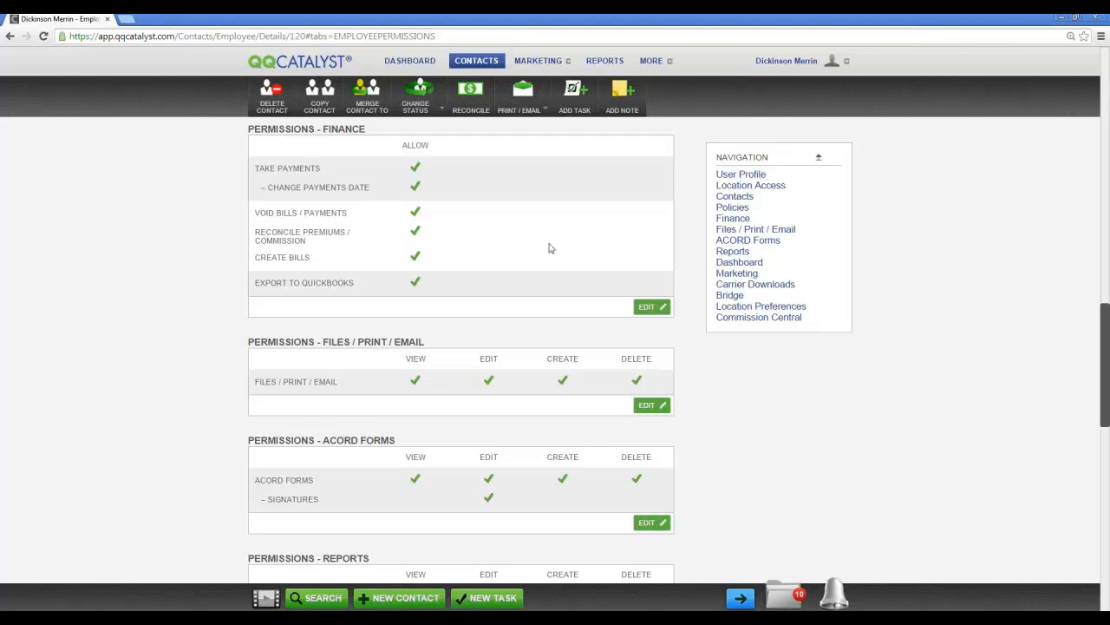
Step: Review the employee's Policies and Commission Central permissions, and open Commission Central
{"action": "left_click", "coordinate": [731, 208]}
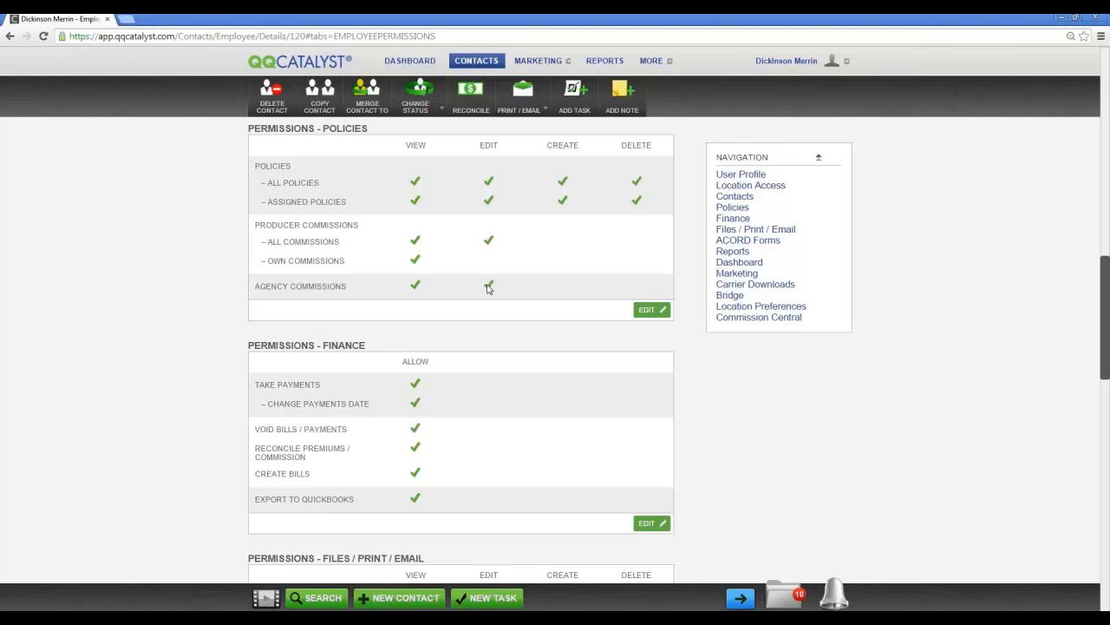
{"action": "left_click", "coordinate": [773, 320]}
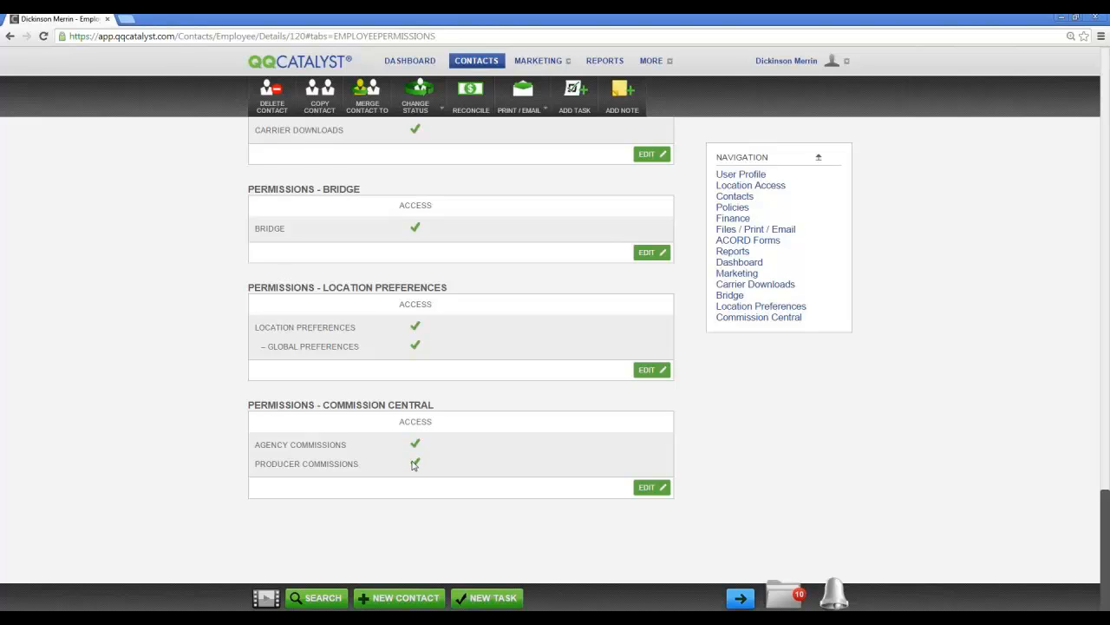
{"action": "left_click", "coordinate": [658, 63]}
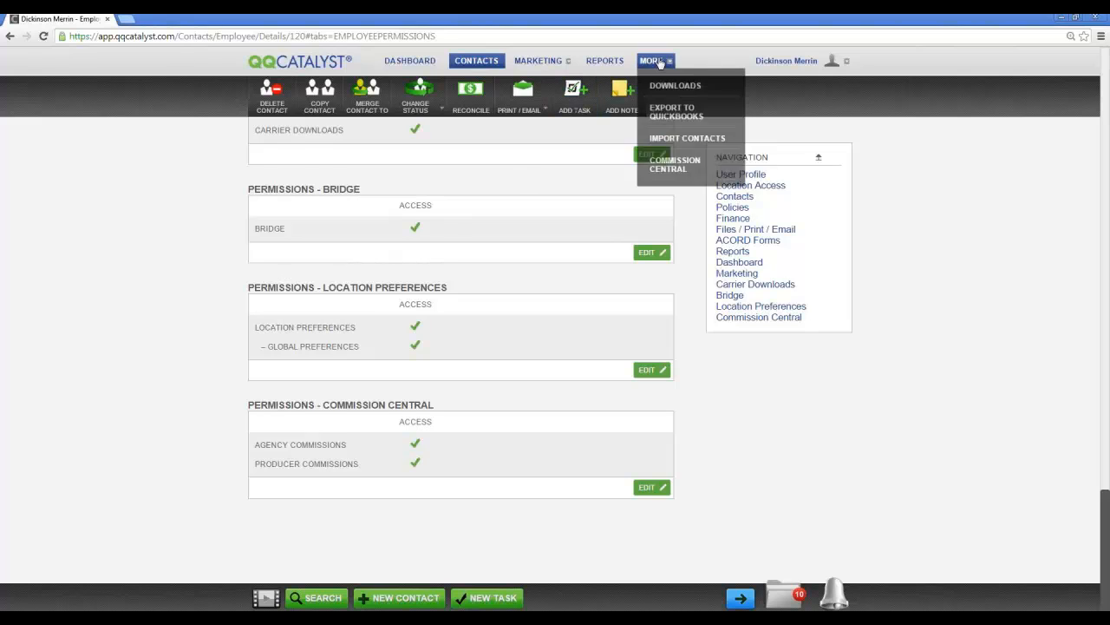
{"action": "left_click", "coordinate": [693, 168]}
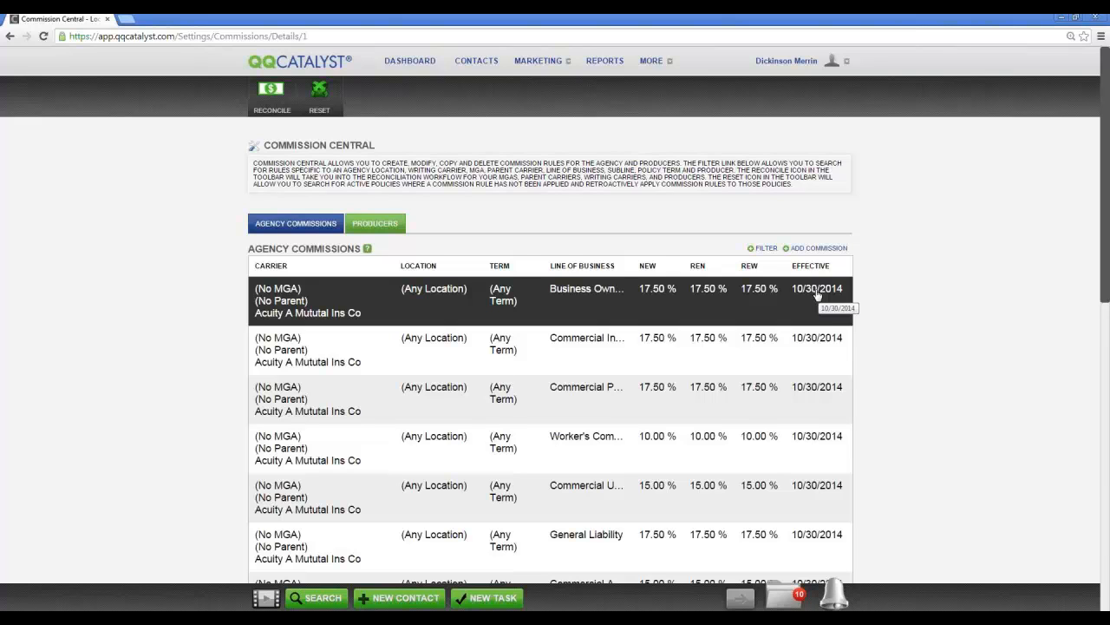
Step: Copy the Acuity A Mututal Ins Co agency commission rule for Business Owners
{"action": "left_click", "coordinate": [577, 314]}
{"action": "left_click", "coordinate": [303, 365]}
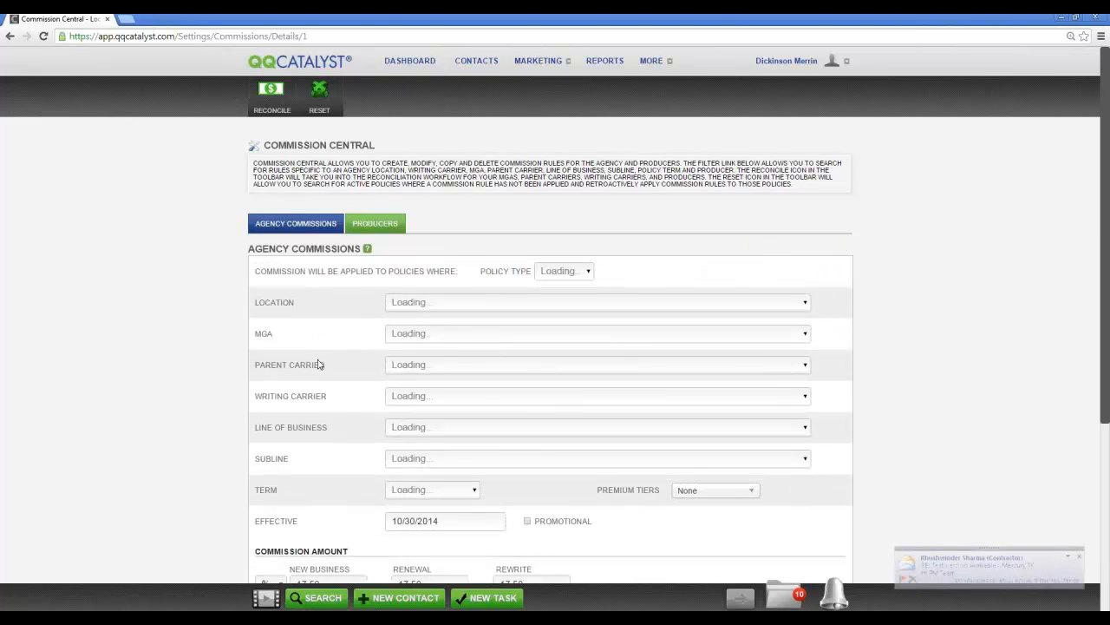
{"action": "scroll", "coordinate": [328, 383], "scroll_direction": "down", "scroll_amount": 2}
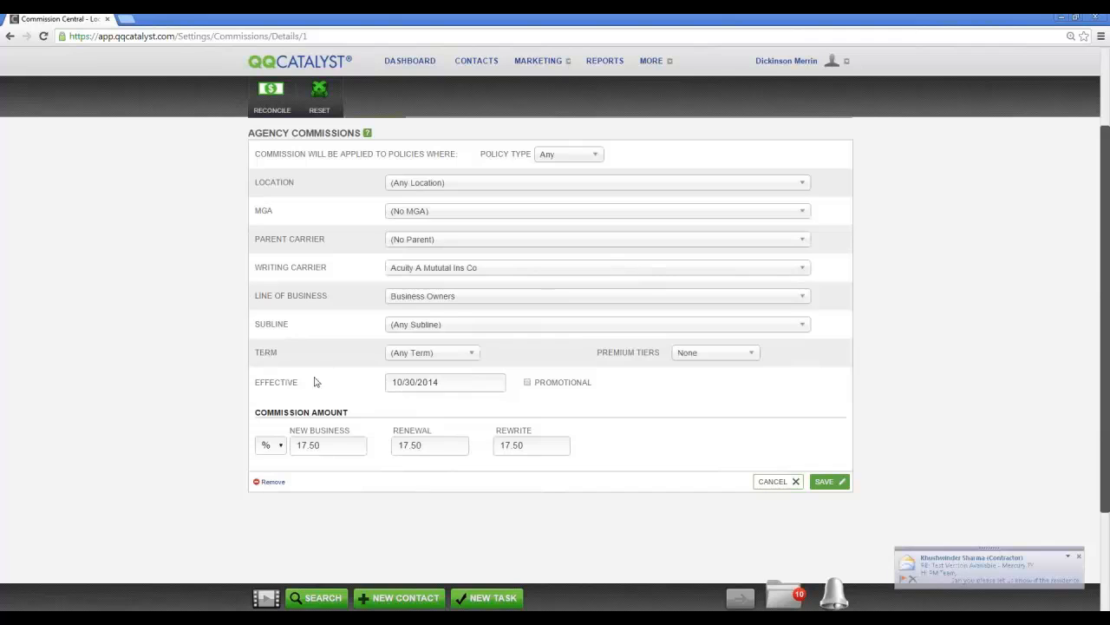
Step: Set the copied commission rule's effective date to 01/01/2015
{"action": "left_click", "coordinate": [438, 382]}
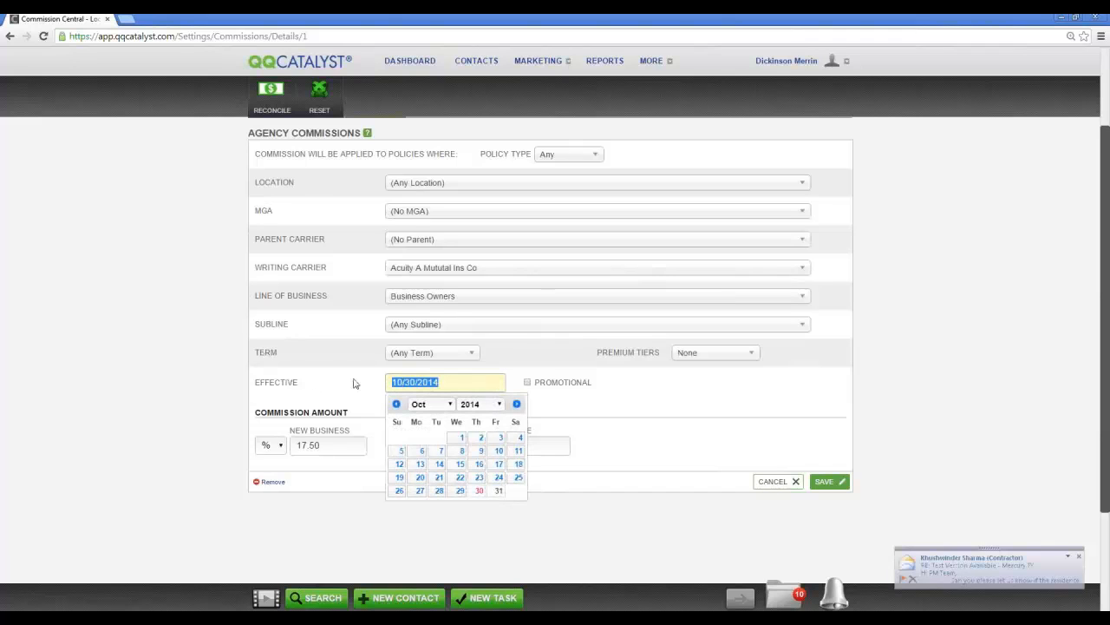
{"action": "key", "text": "BackSpace"}
{"action": "key", "text": "BackSpace"}
{"action": "key", "text": "BackSpace"}
{"action": "key", "text": "BackSpace"}
{"action": "key", "text": "BackSpace"}
{"action": "key", "text": "BackSpace"}
{"action": "key", "text": "BackSpace"}
{"action": "key", "text": "BackSpace"}
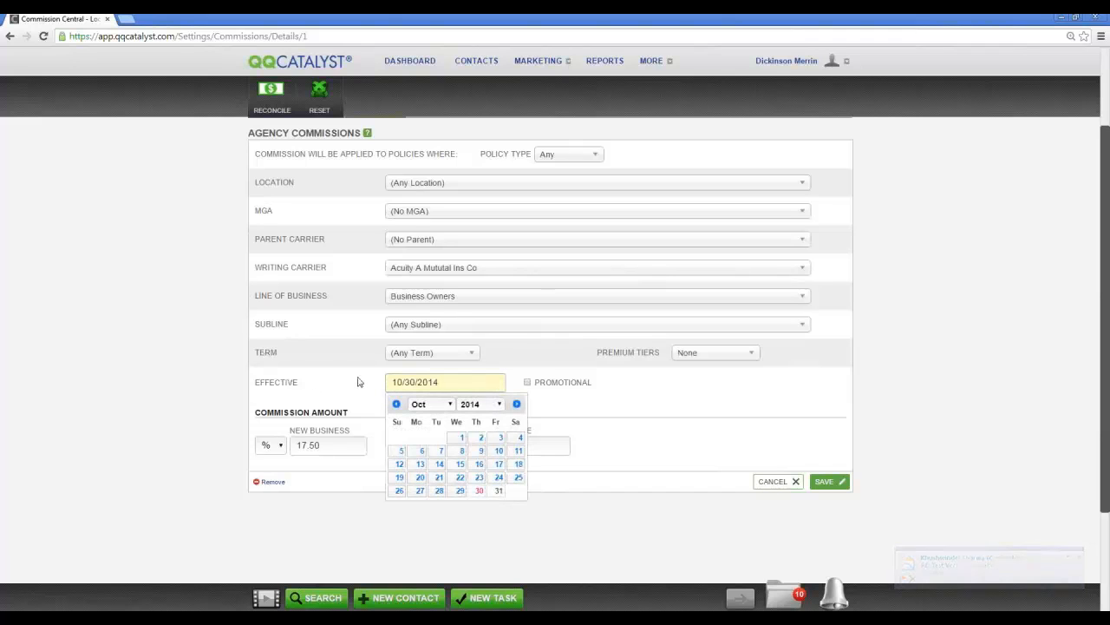
{"action": "type", "text": "01012015"}
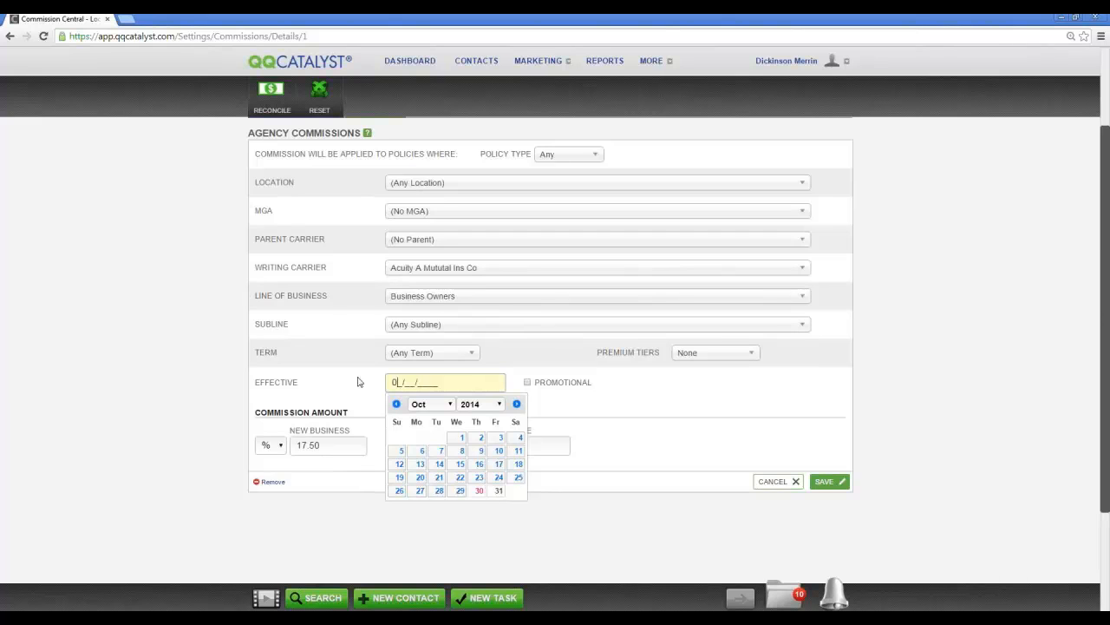
{"action": "key", "text": "Tab"}
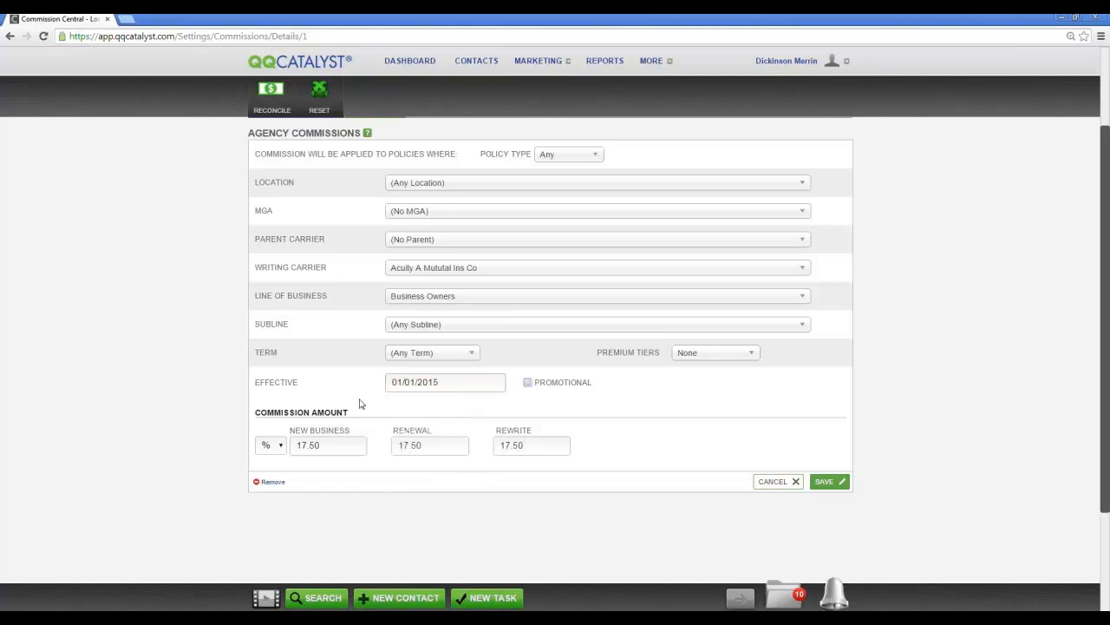
Step: Set the new business, renewal and rewrite commissions to 19% and save the copied rule
{"action": "key", "text": "Tab"}
{"action": "type", "text": "19"}
{"action": "key", "text": "Tab"}
{"action": "key", "text": "Tab"}
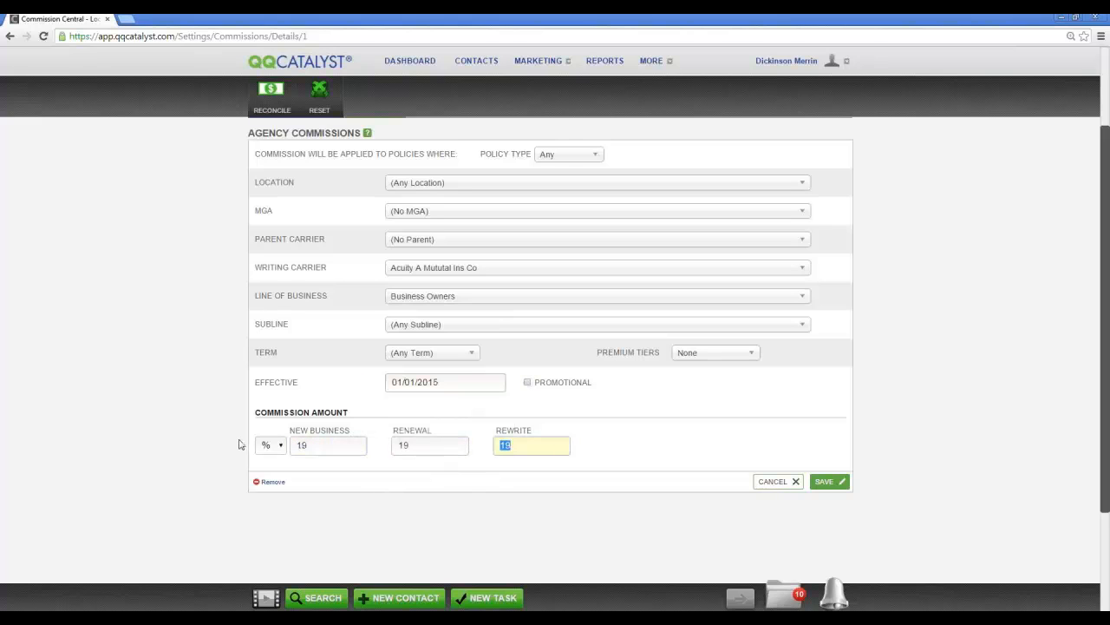
{"action": "left_click", "coordinate": [831, 482]}
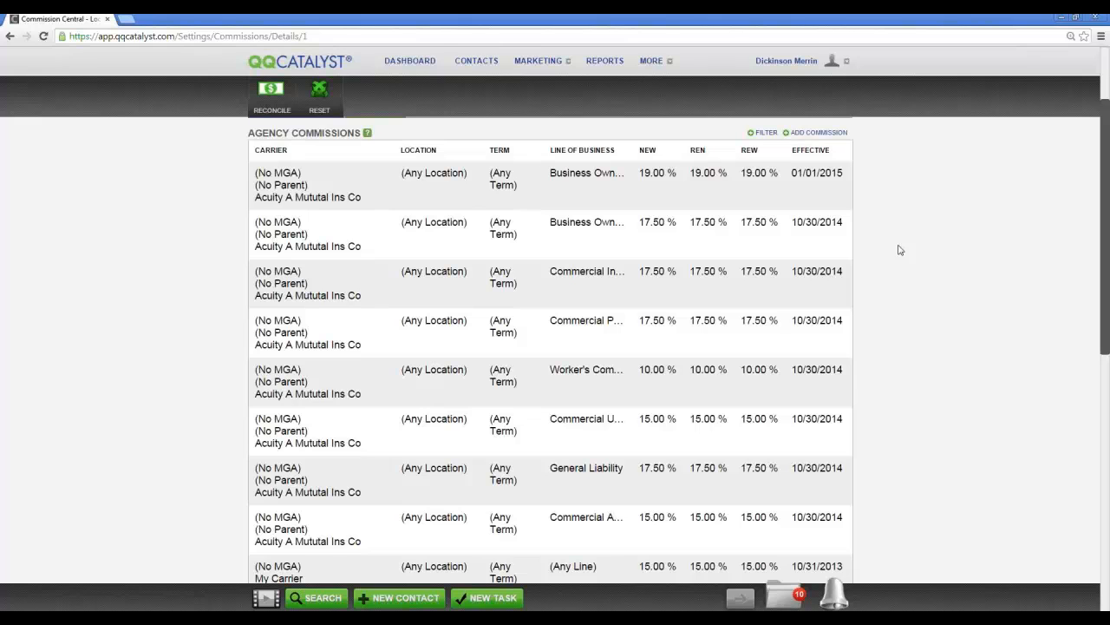
{"action": "left_click", "coordinate": [344, 196]}
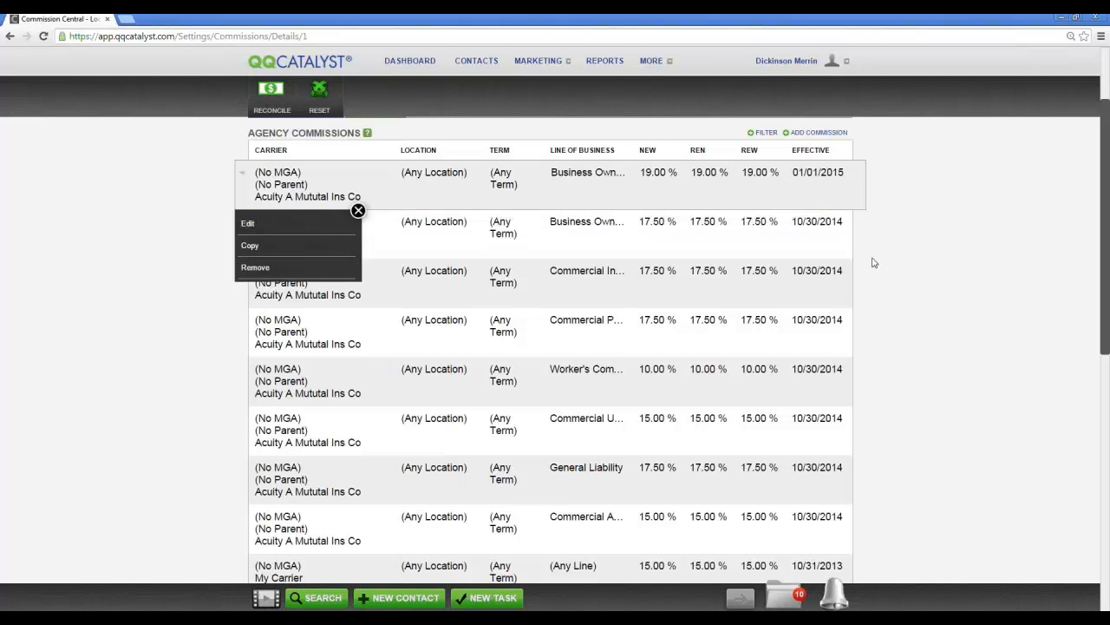
{"action": "left_click", "coordinate": [358, 211]}
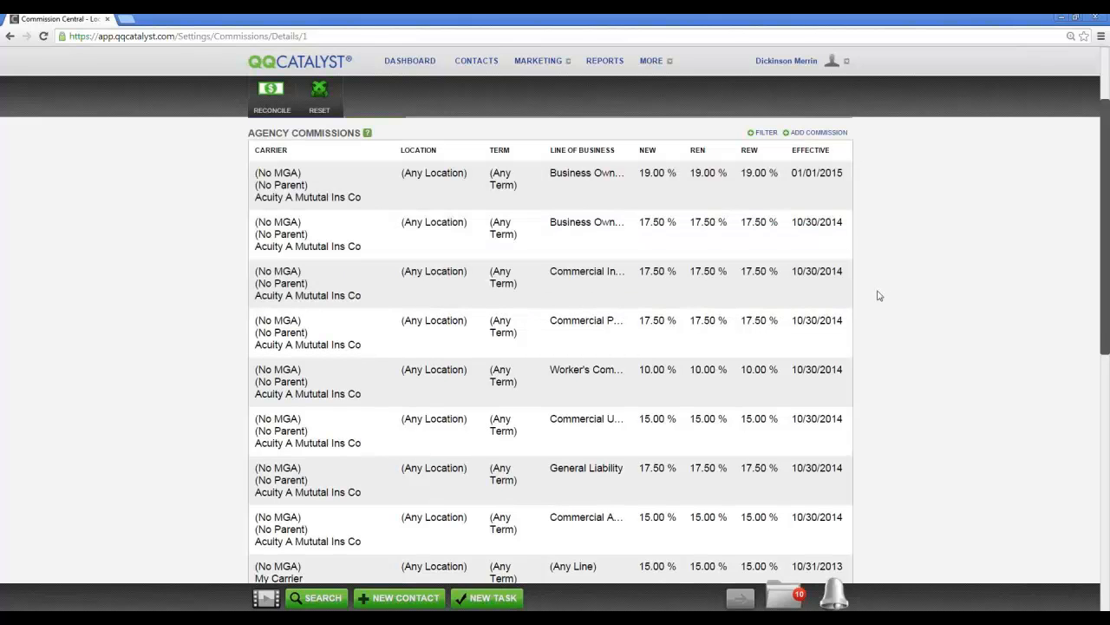
Step: Add a new agency commission rule with policy type Monoline, leaving the location at (Any Location)
{"action": "scroll", "coordinate": [878, 293], "scroll_direction": "up", "scroll_amount": 1}
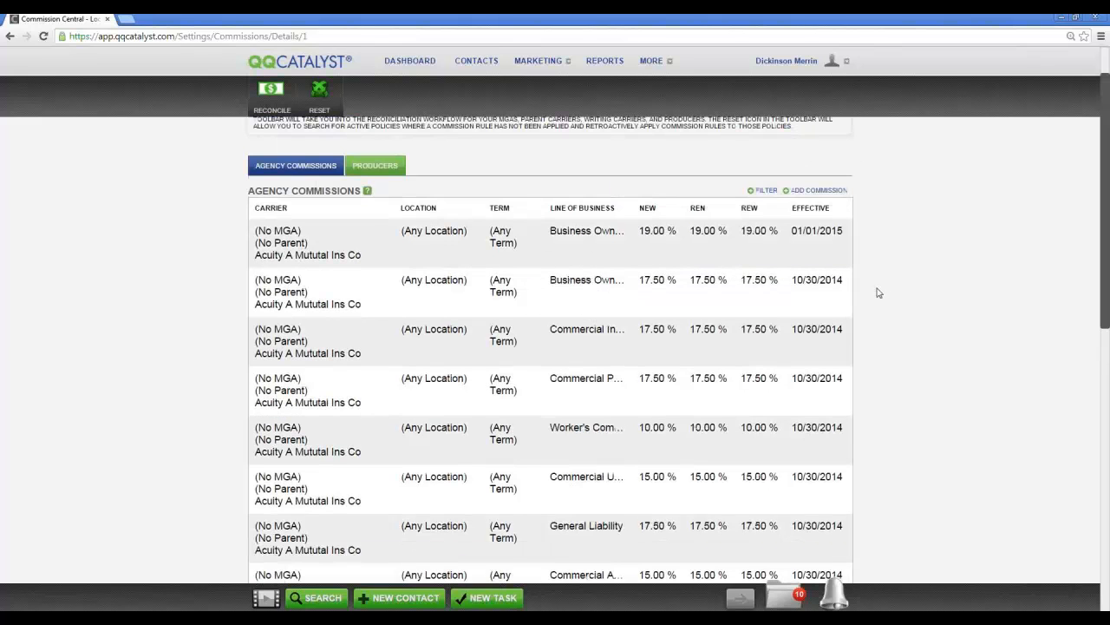
{"action": "left_click", "coordinate": [818, 192]}
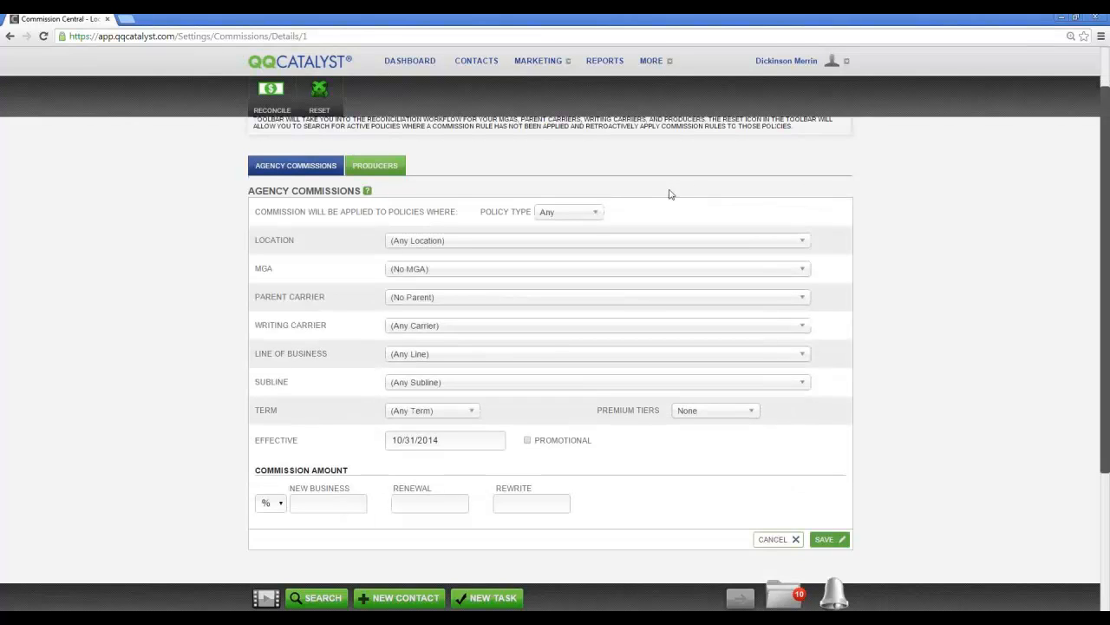
{"action": "left_click", "coordinate": [596, 215]}
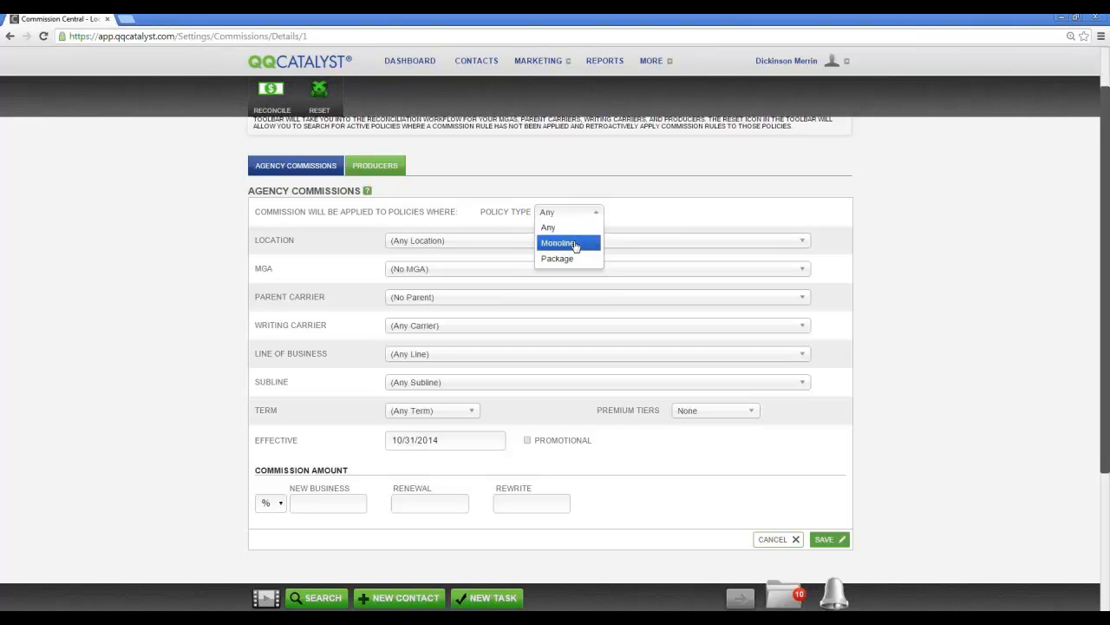
{"action": "left_click", "coordinate": [575, 243]}
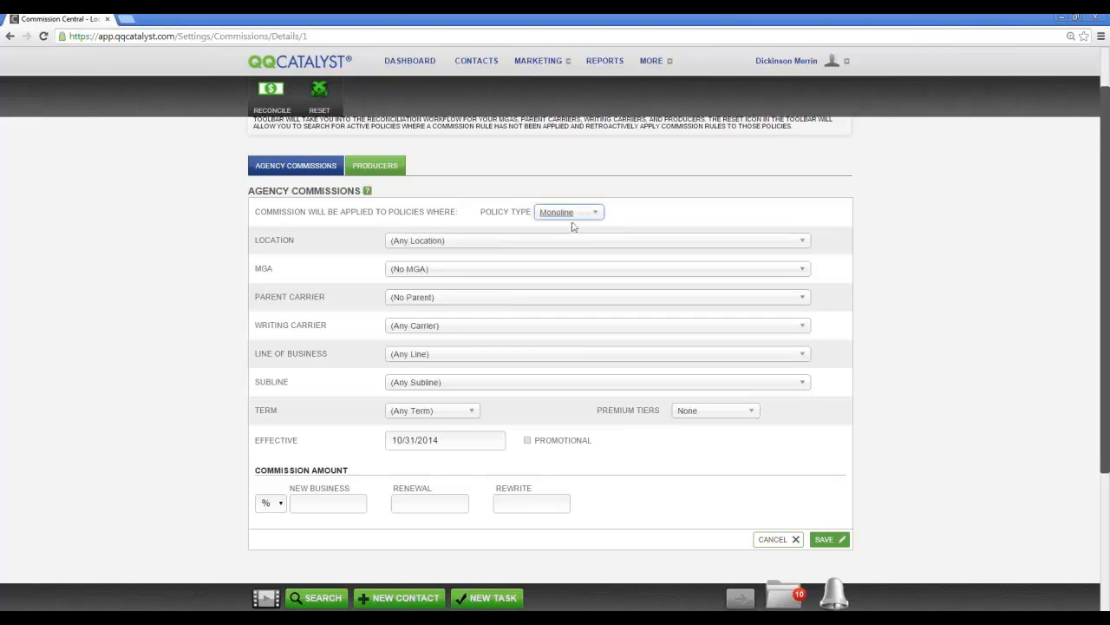
{"action": "left_click", "coordinate": [501, 249]}
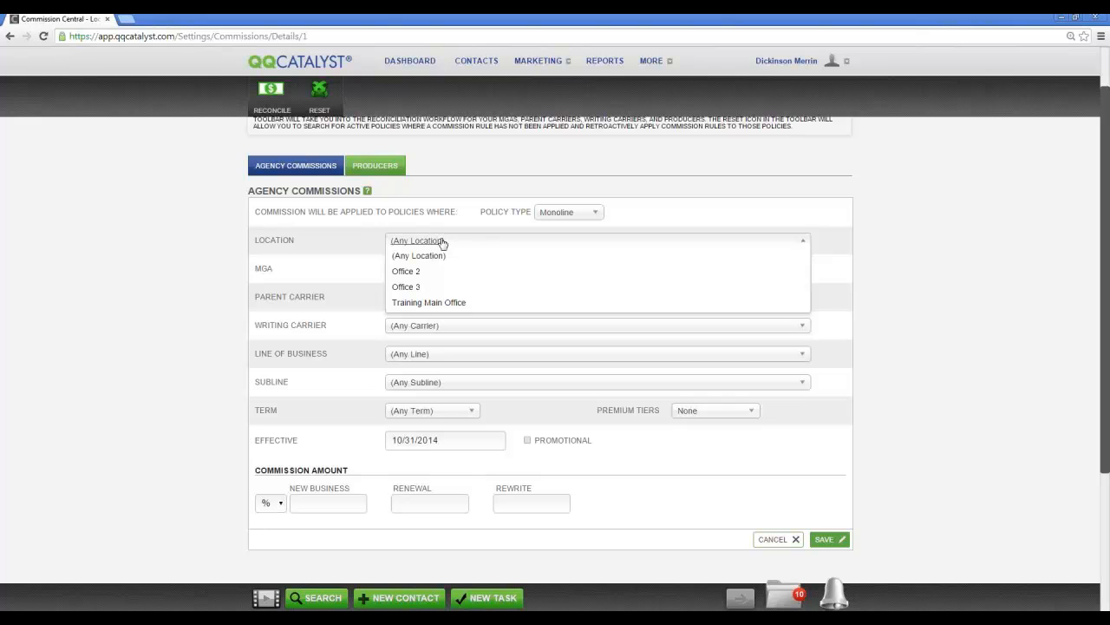
{"action": "left_click", "coordinate": [683, 192]}
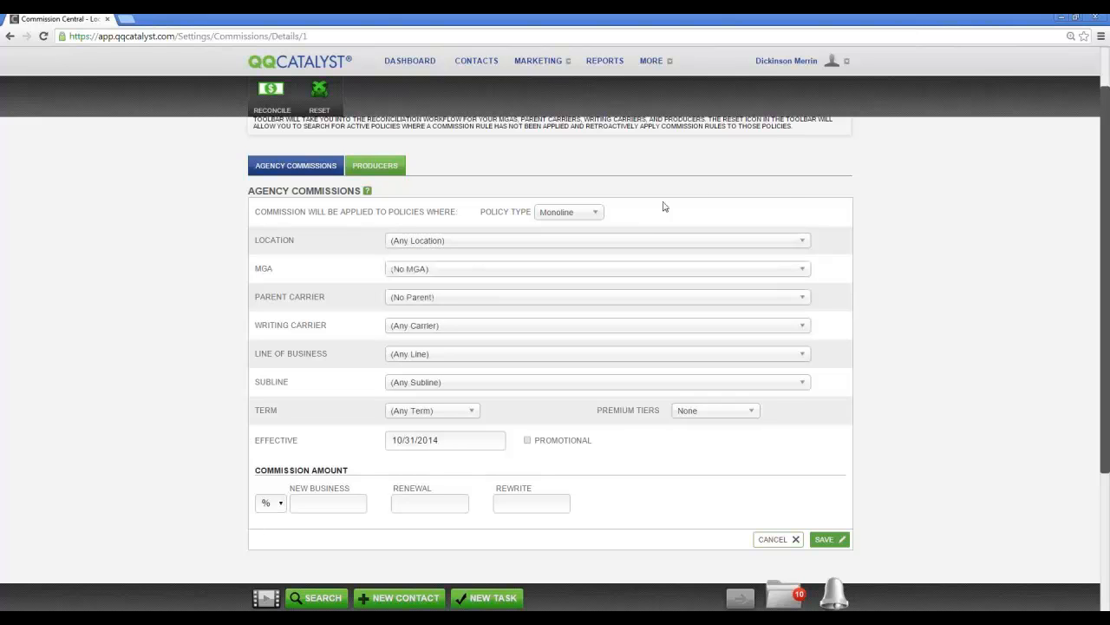
Step: Set the MGA to Allrisks Insurance Brokers and the new business, renewal and rewrite commissions to 10%
{"action": "left_click", "coordinate": [469, 270]}
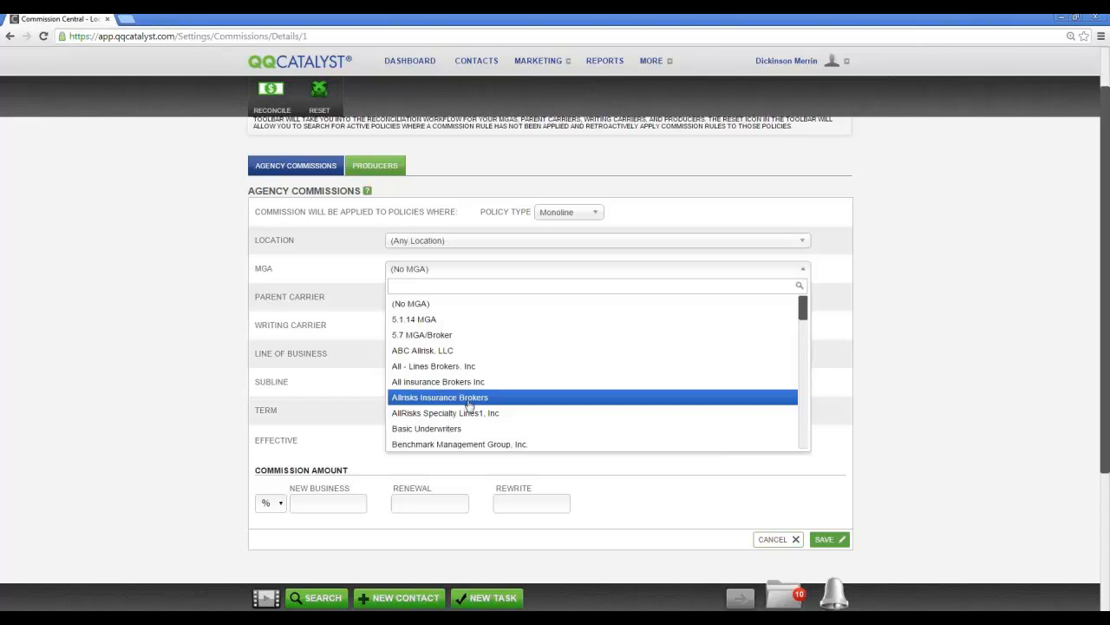
{"action": "left_click", "coordinate": [469, 401]}
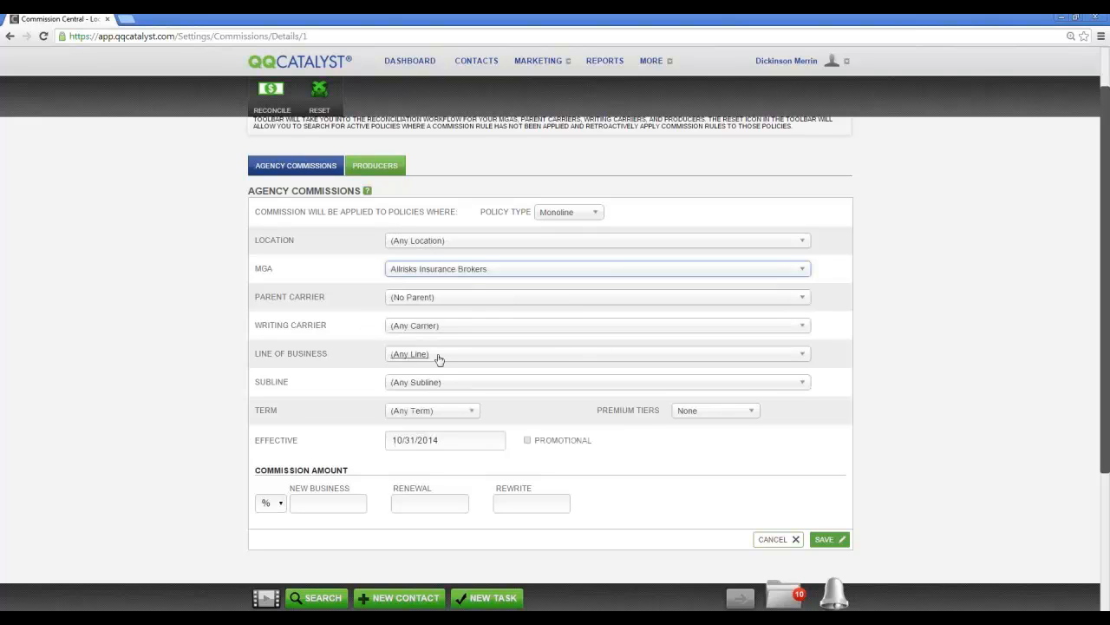
{"action": "left_click", "coordinate": [331, 498]}
{"action": "type", "text": "1"}
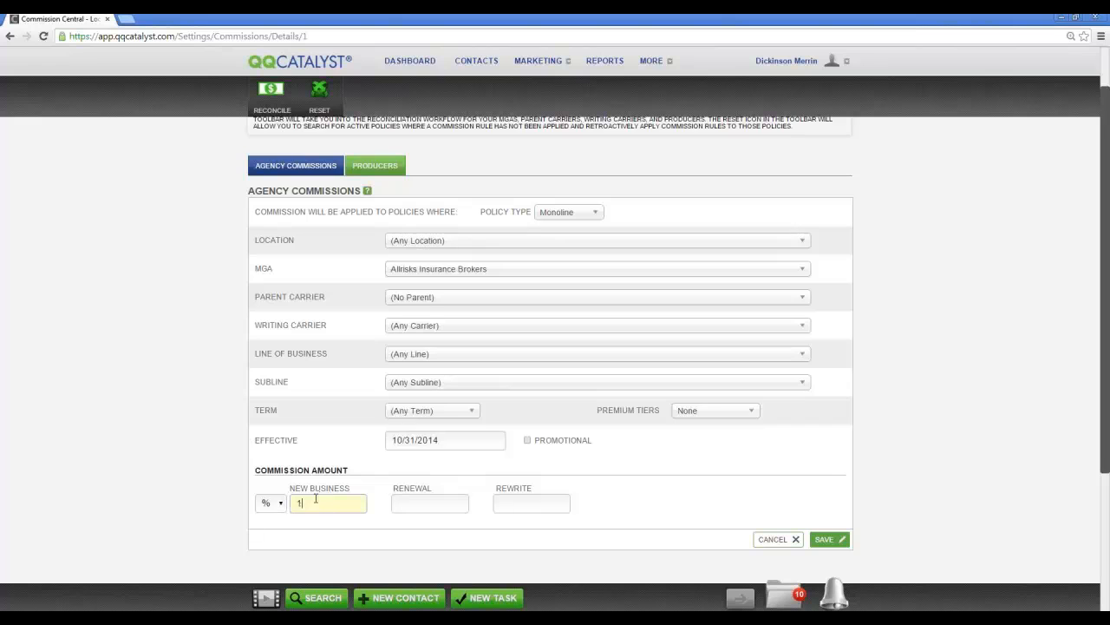
{"action": "type", "text": "0"}
{"action": "key", "text": "Tab"}
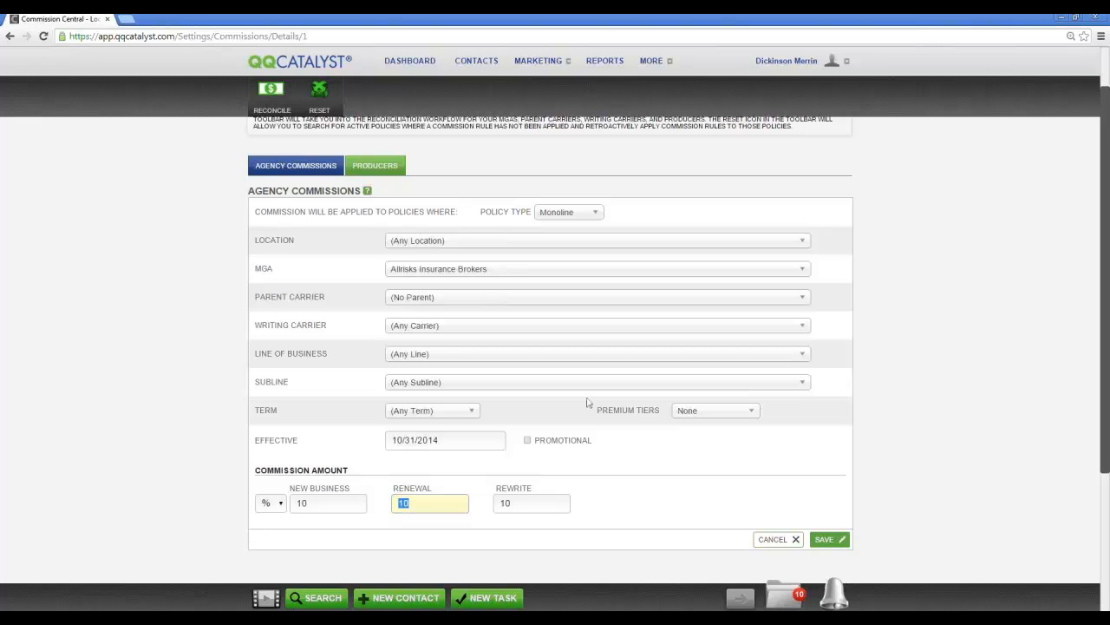
Step: Reset the MGA to (No MGA) and set the parent carrier to Travelers Group, keeping any writing carrier
{"action": "left_click", "coordinate": [501, 274]}
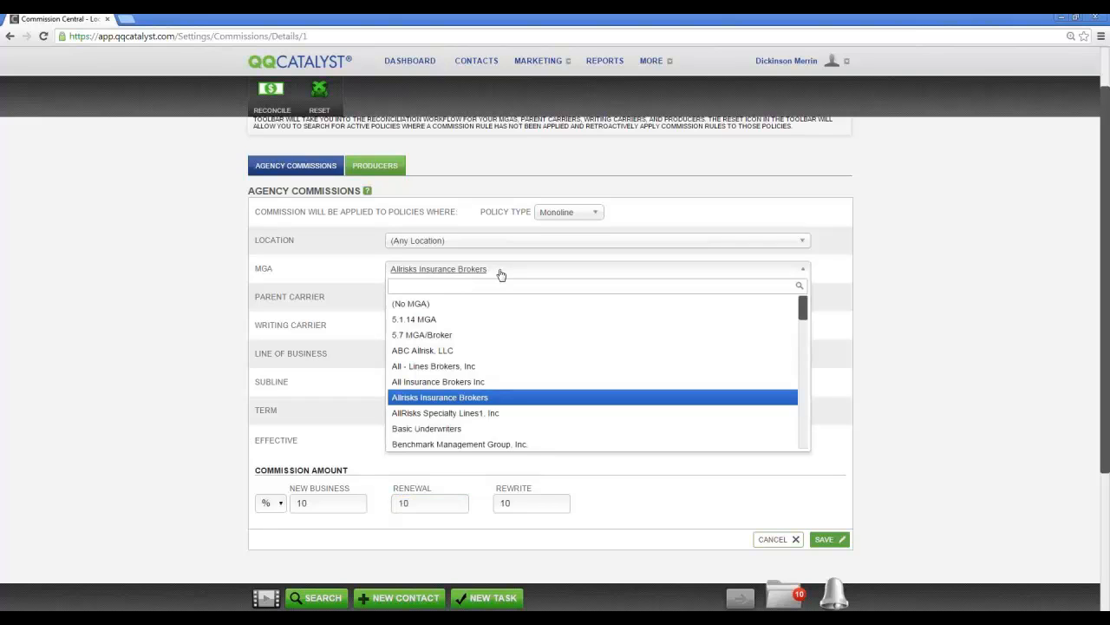
{"action": "left_click", "coordinate": [458, 305]}
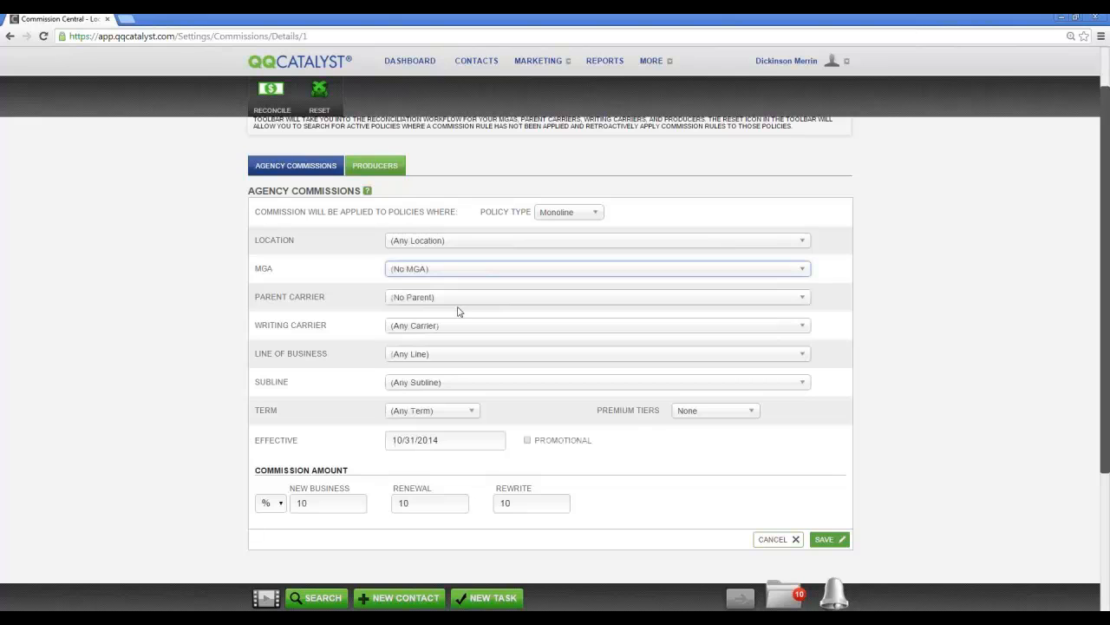
{"action": "left_click", "coordinate": [463, 300]}
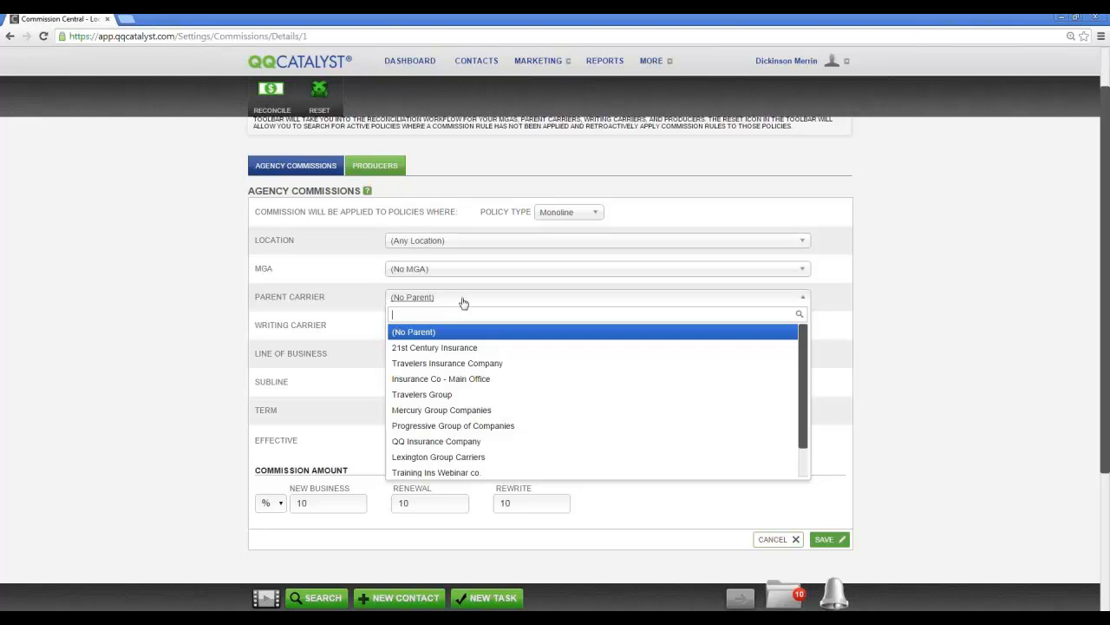
{"action": "left_click", "coordinate": [446, 397]}
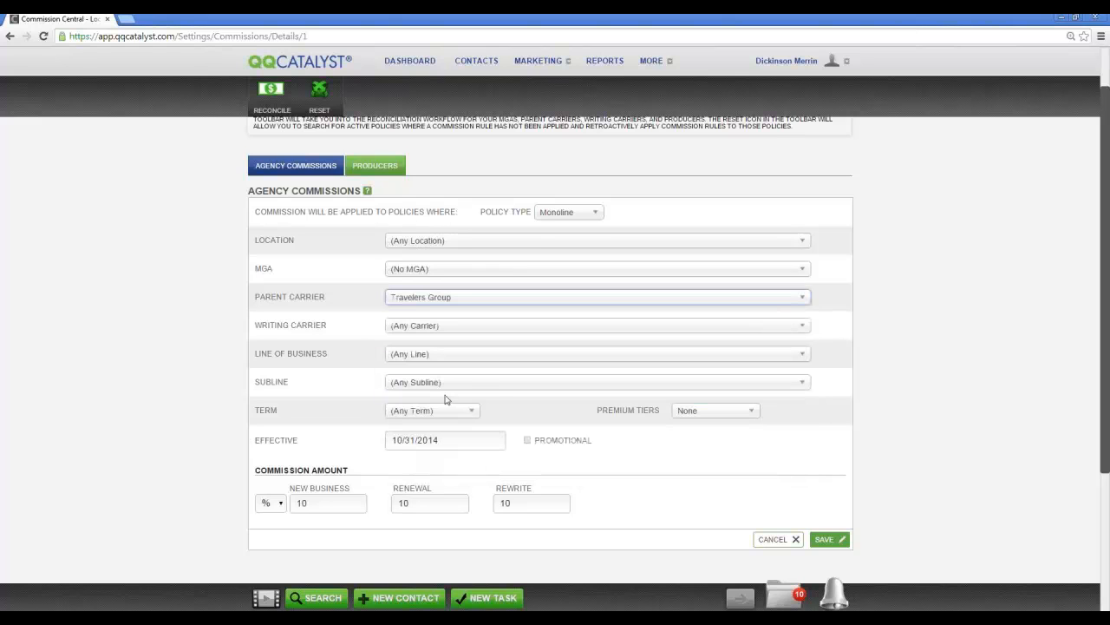
{"action": "left_click", "coordinate": [458, 329]}
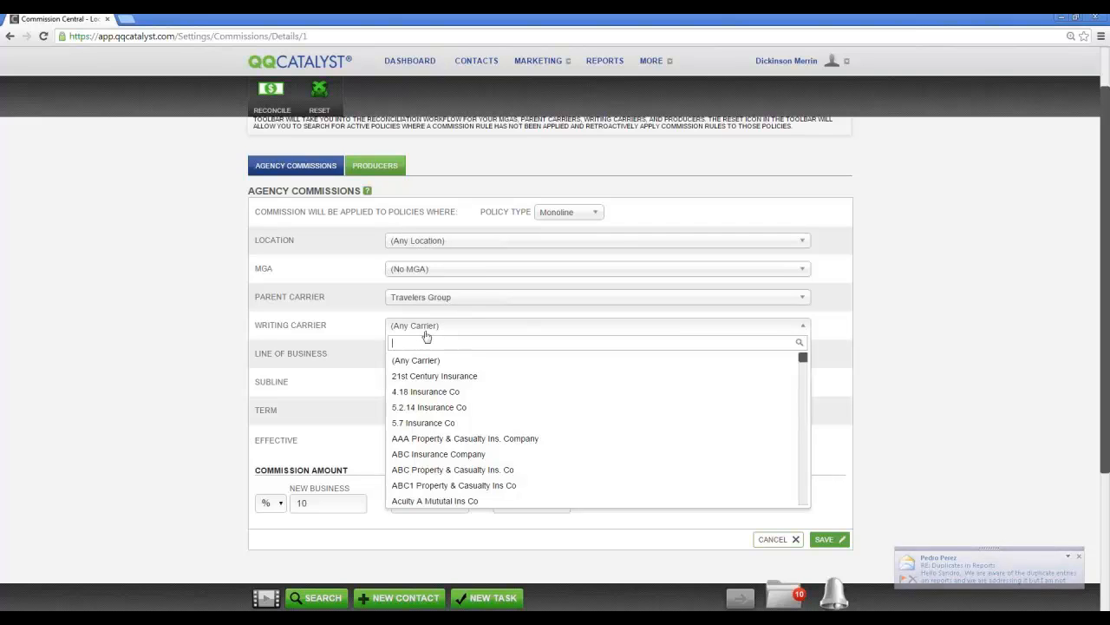
{"action": "left_click", "coordinate": [193, 345]}
Step: Set the Travelers Group rule's new business, renewal and rewrite commissions to 15%
{"action": "left_click", "coordinate": [293, 502]}
{"action": "double_click", "coordinate": [293, 502]}
{"action": "type", "text": "15"}
{"action": "key", "text": "Tab"}
{"action": "type", "text": "1"}
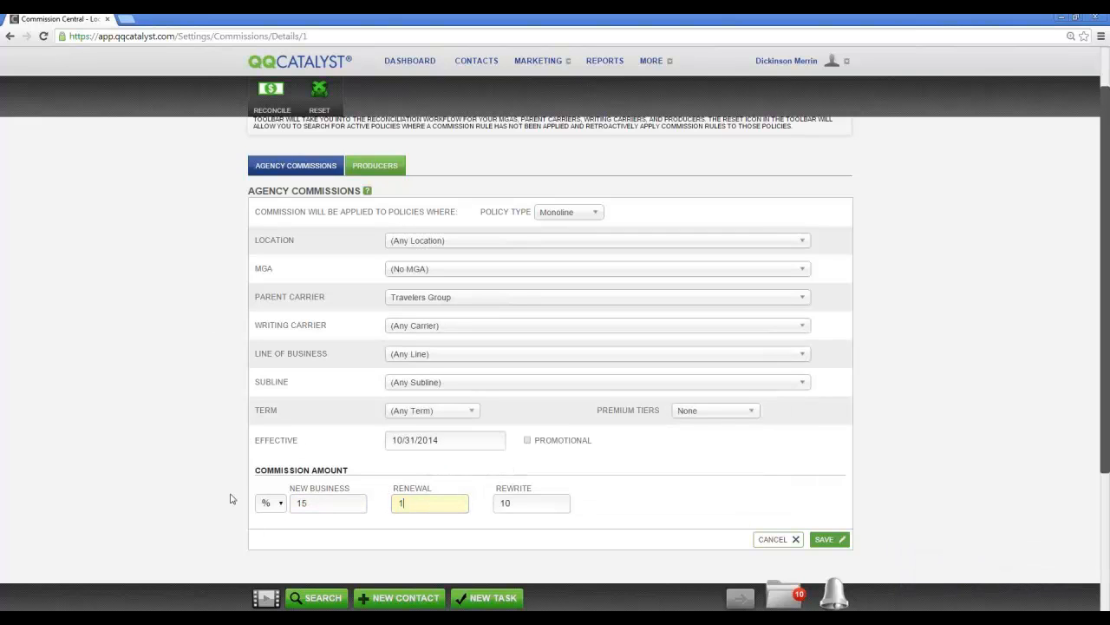
{"action": "type", "text": "5"}
{"action": "key", "text": "Tab"}
{"action": "type", "text": "15"}
{"action": "key", "text": "Tab"}
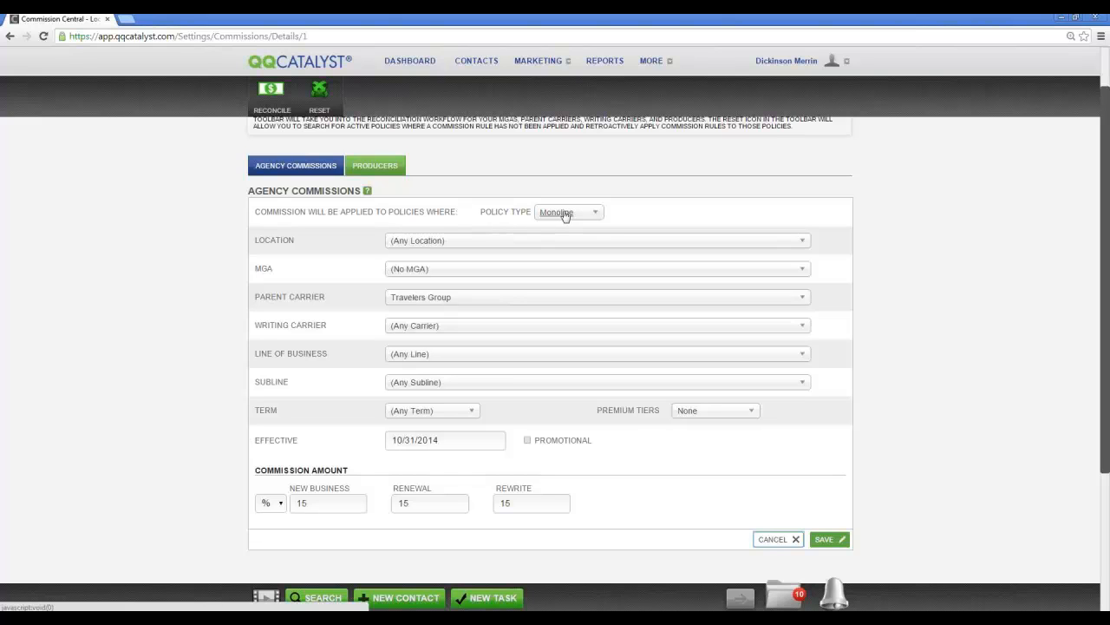
Step: Change the rule's policy type to Package and its package type to Personal Package
{"action": "left_click", "coordinate": [591, 215]}
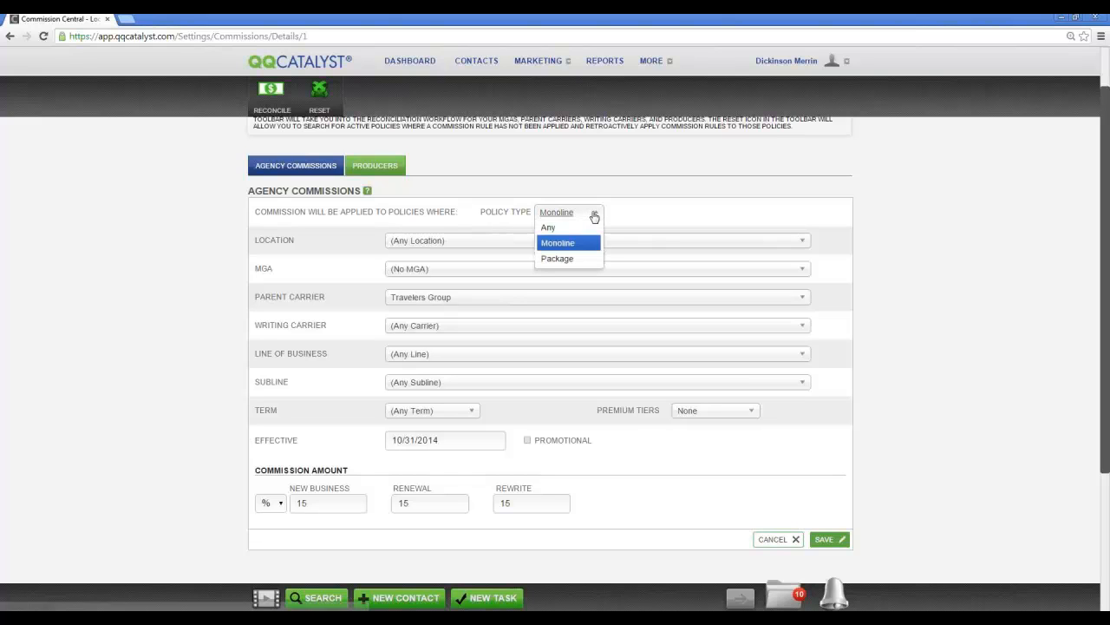
{"action": "left_click", "coordinate": [574, 258]}
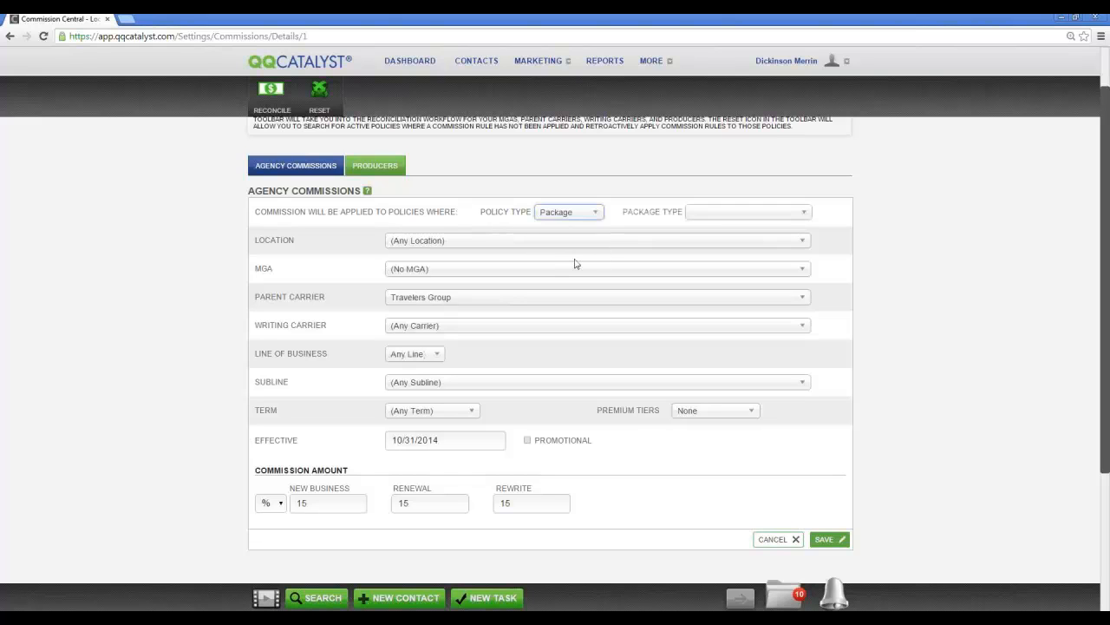
{"action": "left_click", "coordinate": [791, 220]}
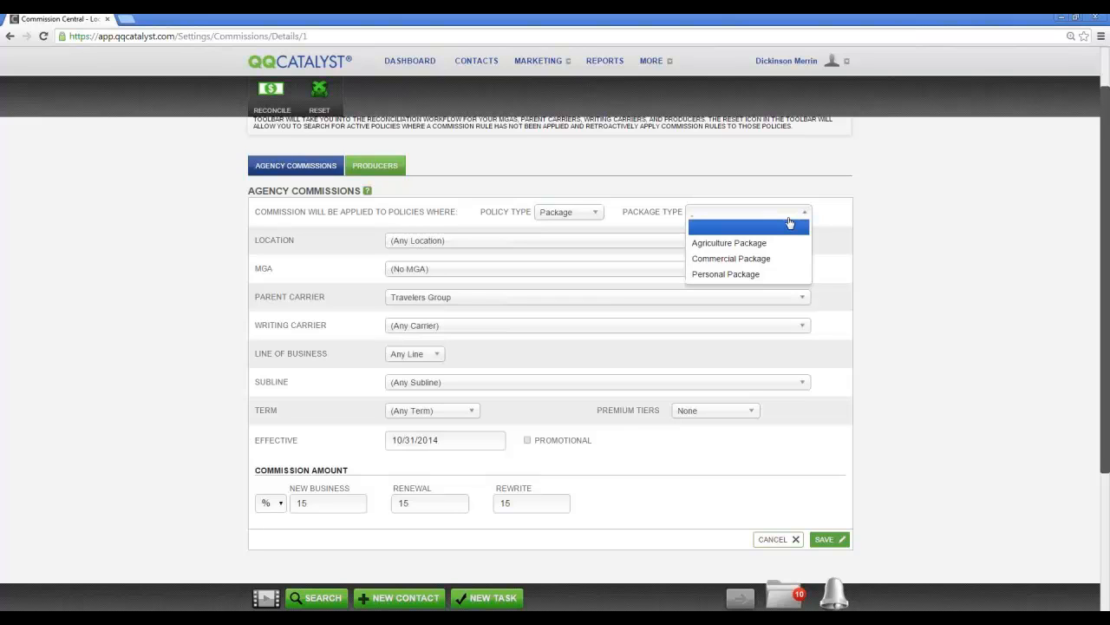
{"action": "left_click", "coordinate": [733, 276]}
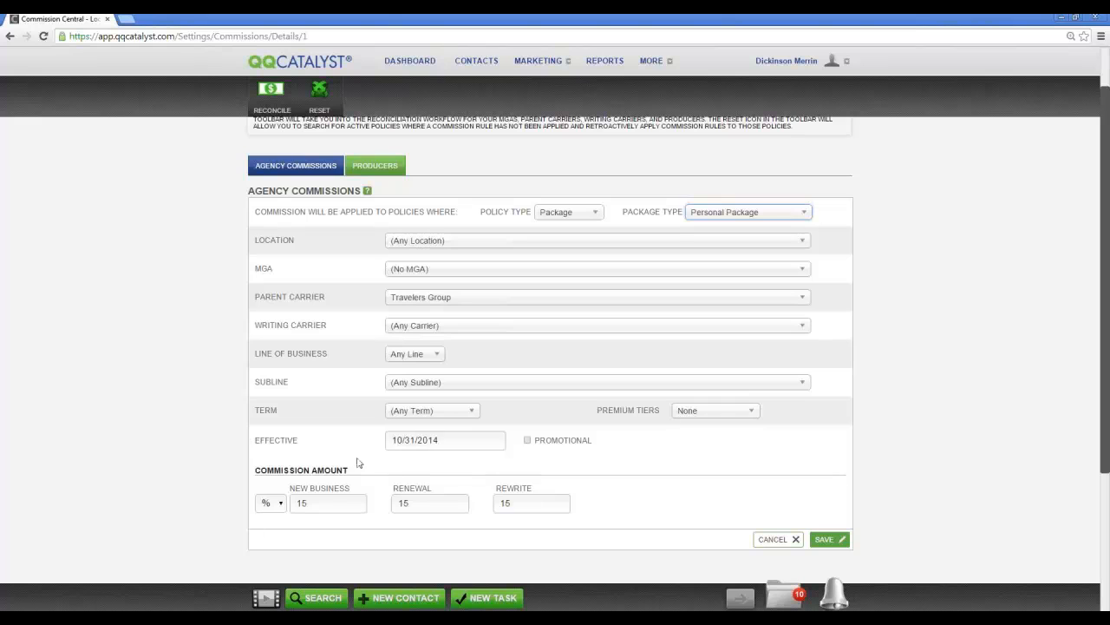
Step: Set the rule's line of business to Multi Line with Personal Auto and Homeowners
{"action": "left_click", "coordinate": [430, 357]}
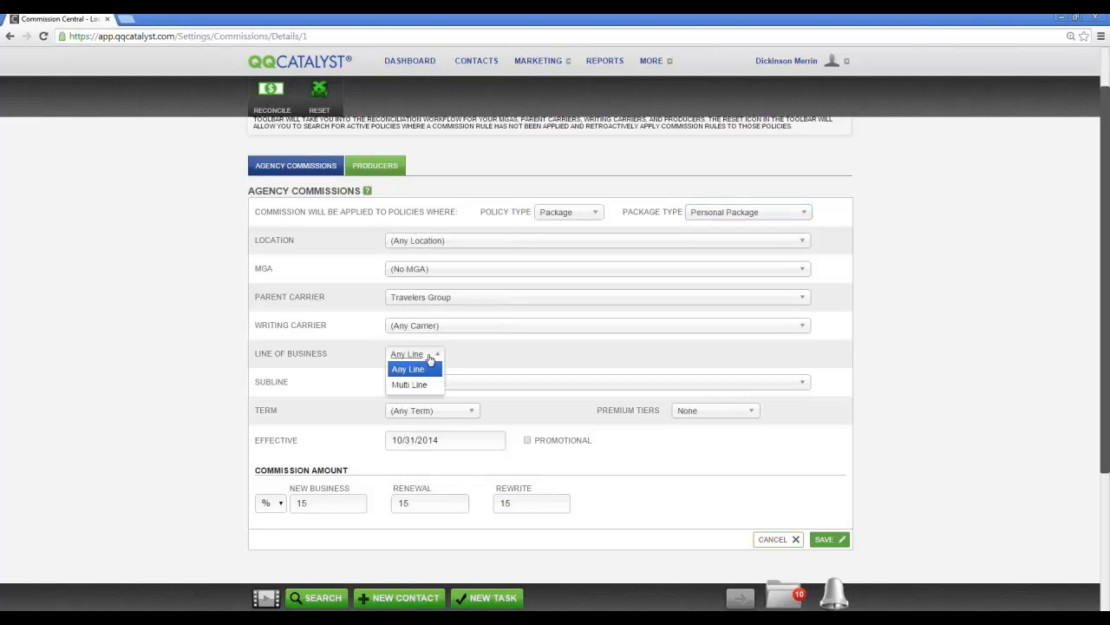
{"action": "left_click", "coordinate": [409, 384]}
{"action": "left_click", "coordinate": [594, 351]}
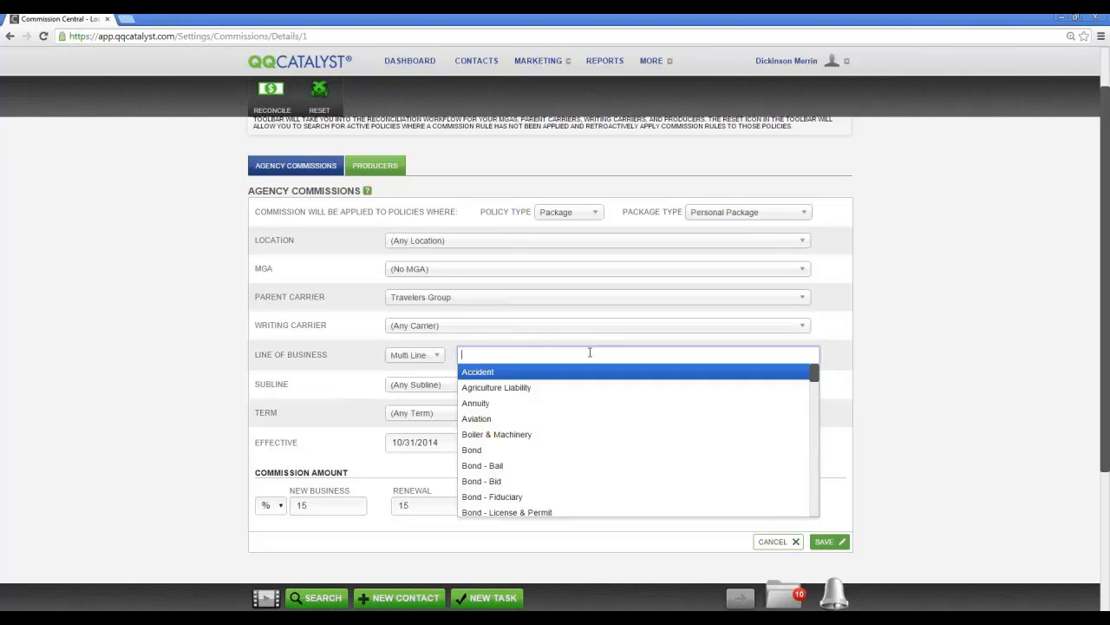
{"action": "type", "text": "persona"}
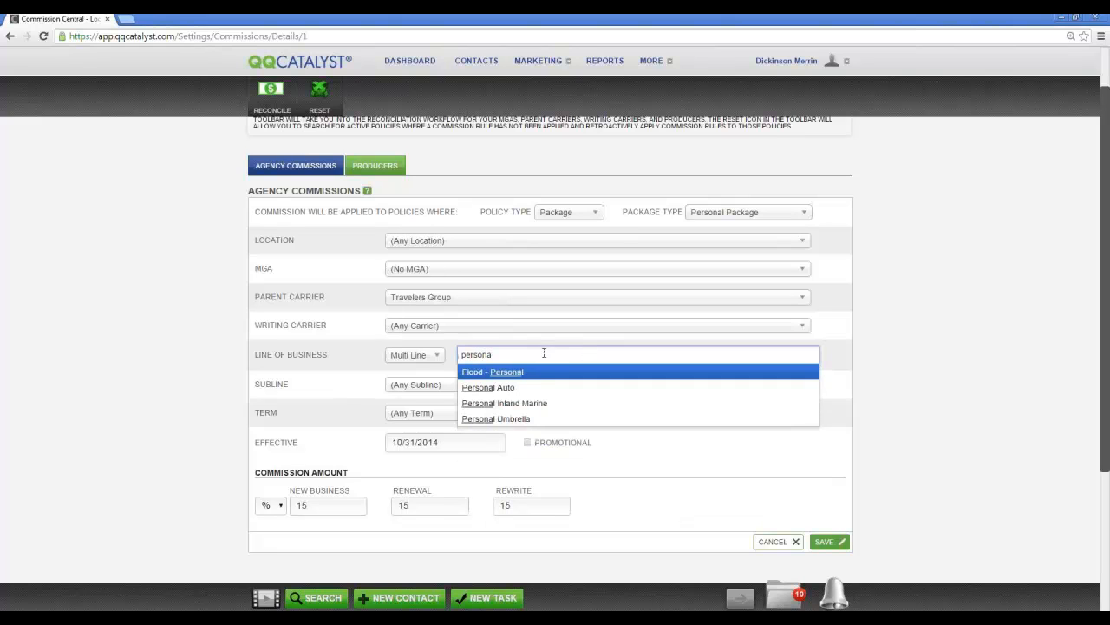
{"action": "left_click", "coordinate": [525, 387]}
{"action": "left_click", "coordinate": [571, 355]}
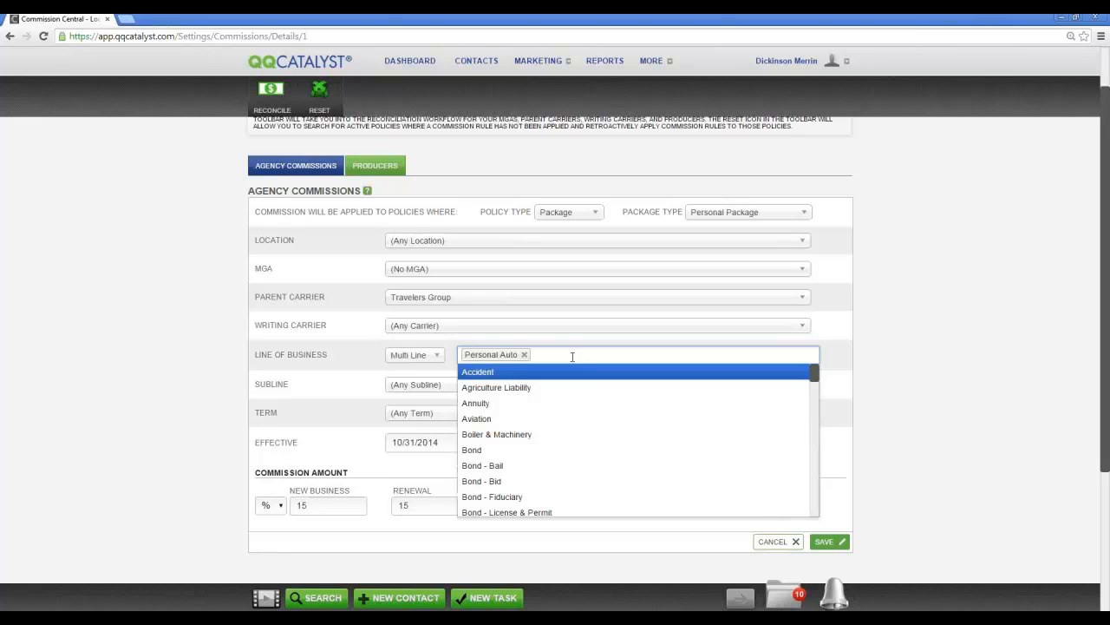
{"action": "type", "text": "homeo"}
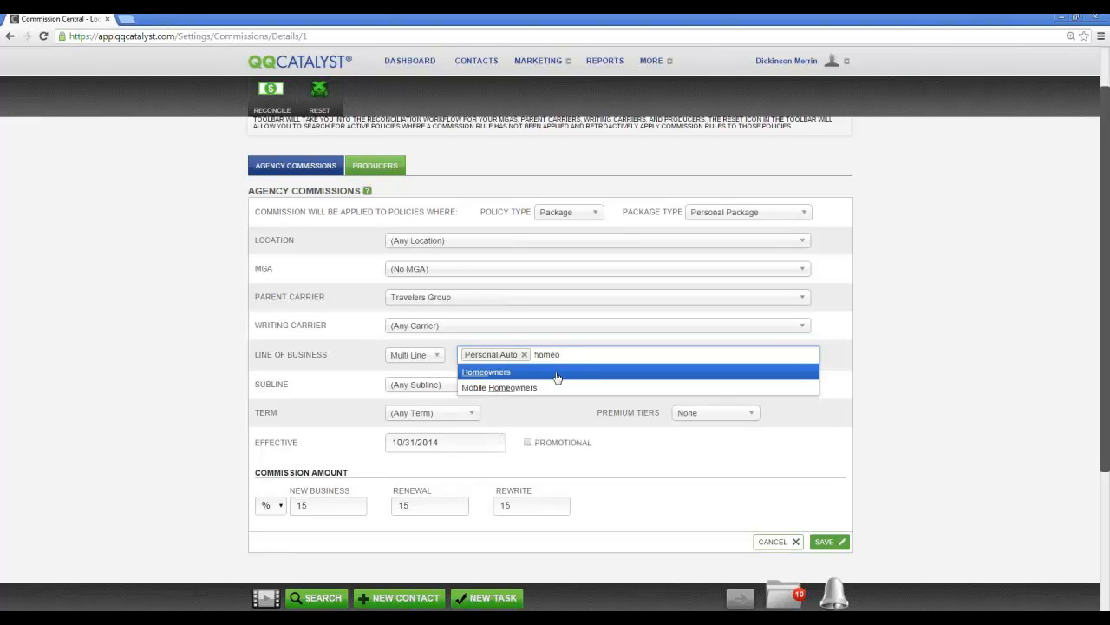
{"action": "left_click", "coordinate": [555, 373]}
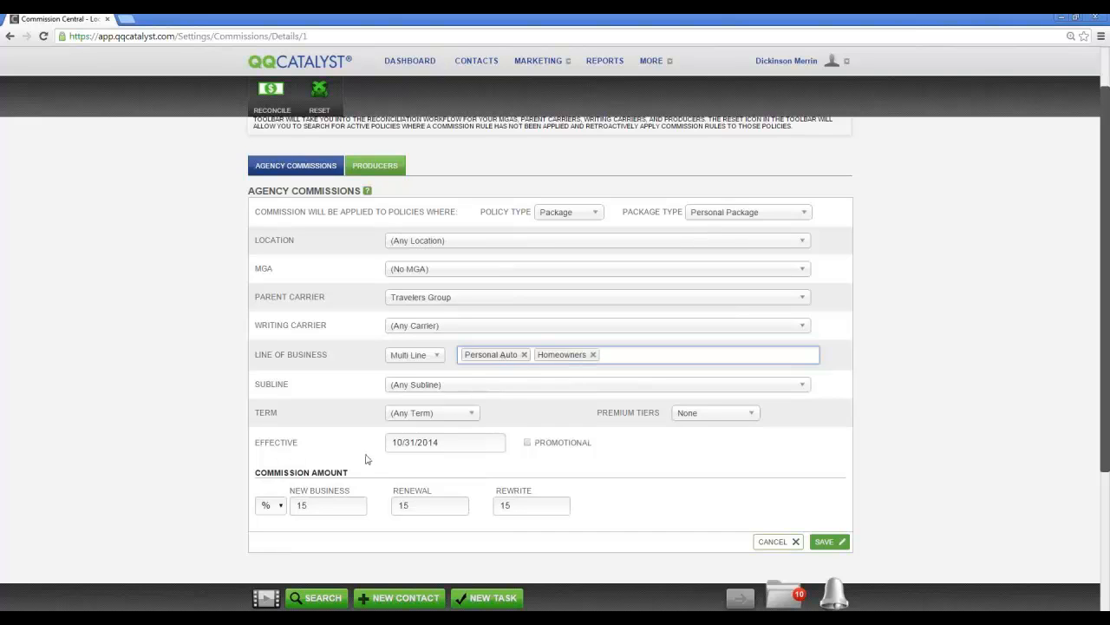
Step: Set the package rule's new business, renewal and rewrite commissions to 19% and save the rule
{"action": "double_click", "coordinate": [304, 506]}
{"action": "type", "text": "19"}
{"action": "key", "text": "Tab"}
{"action": "type", "text": "19"}
{"action": "key", "text": "Tab"}
{"action": "type", "text": "19"}
{"action": "key", "text": "Tab"}
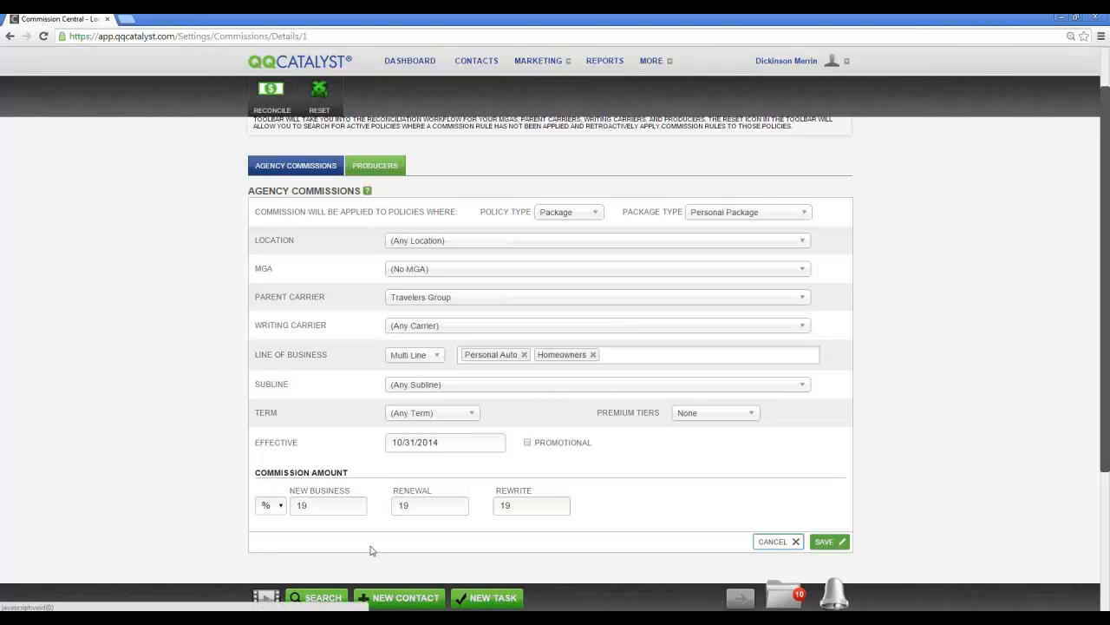
{"action": "left_click", "coordinate": [828, 542]}
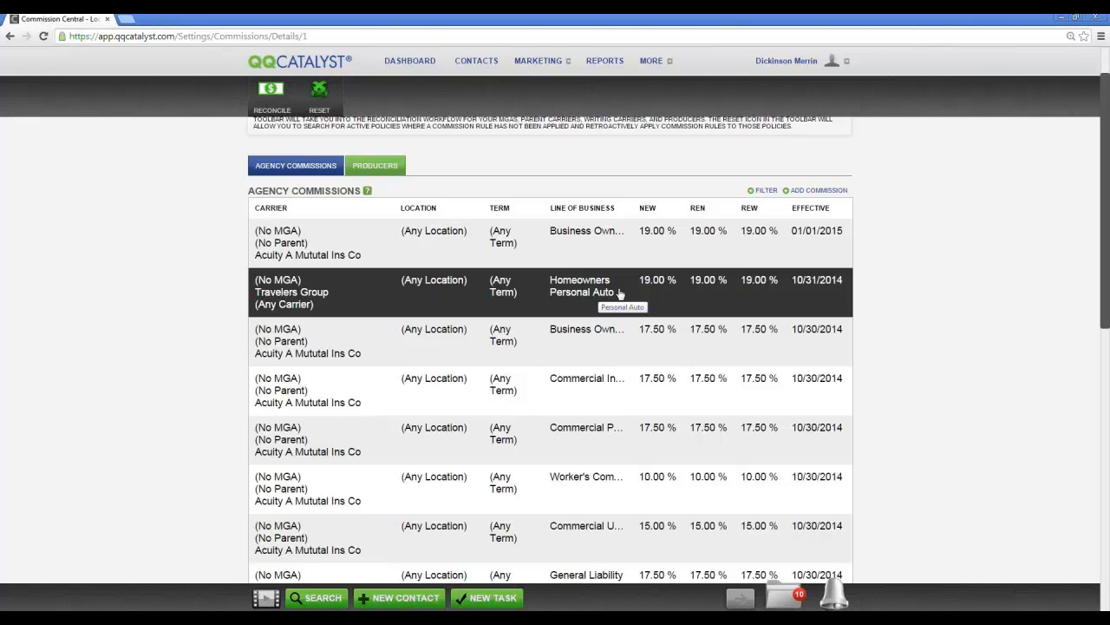
Step: Copy the Travelers Group Homeowners and Personal Auto rule and add Flood - Personal to the copy's lines of business
{"action": "left_click", "coordinate": [377, 294]}
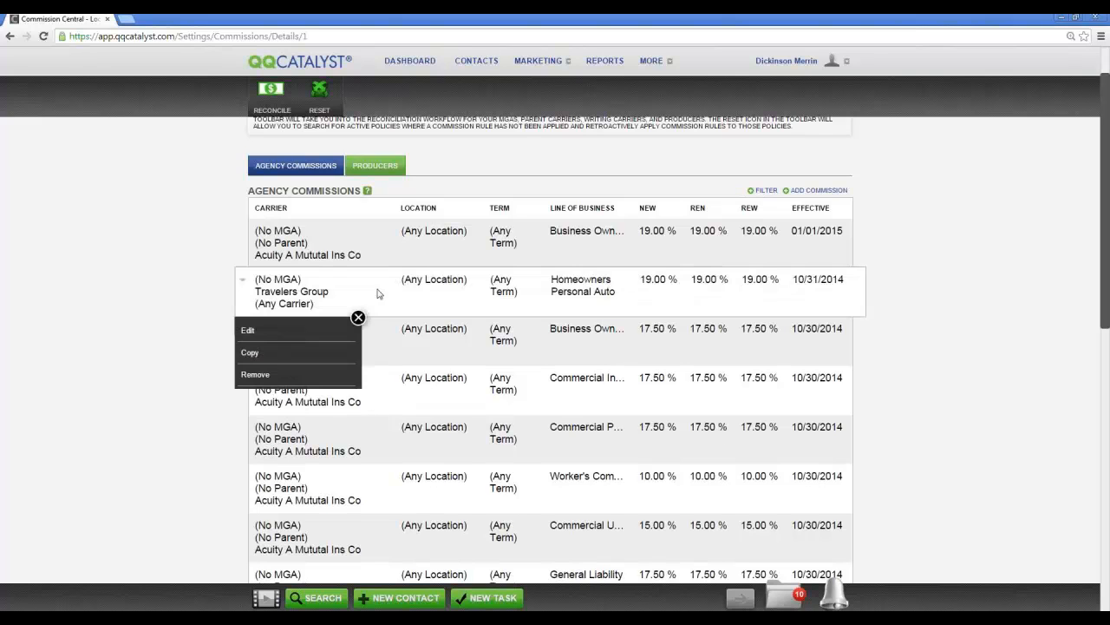
{"action": "left_click", "coordinate": [310, 352]}
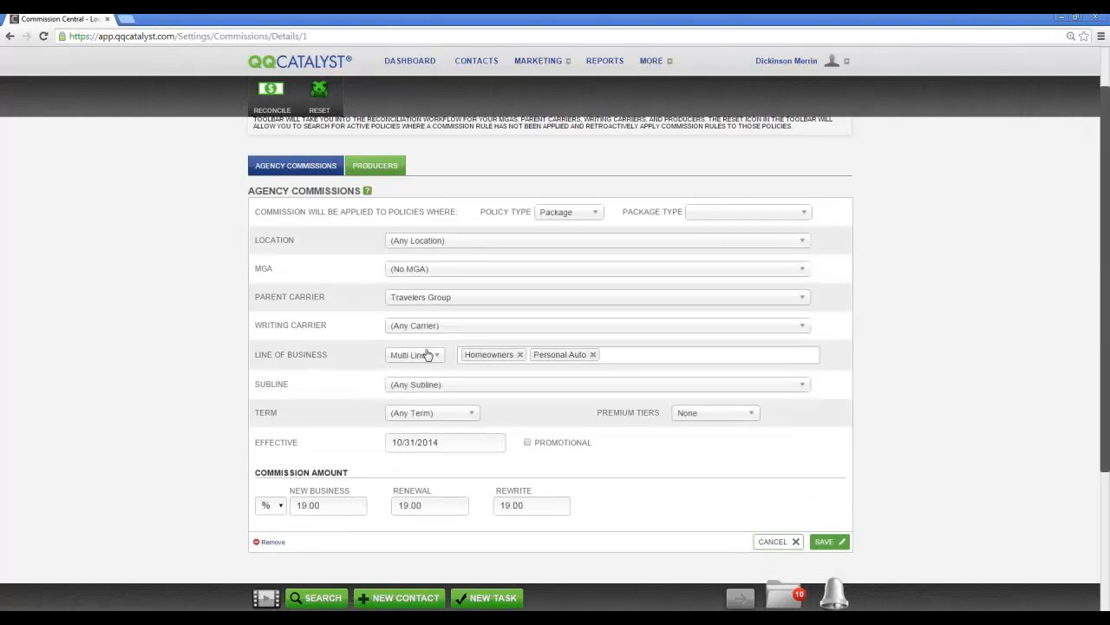
{"action": "left_click", "coordinate": [643, 354]}
{"action": "type", "text": "floo"}
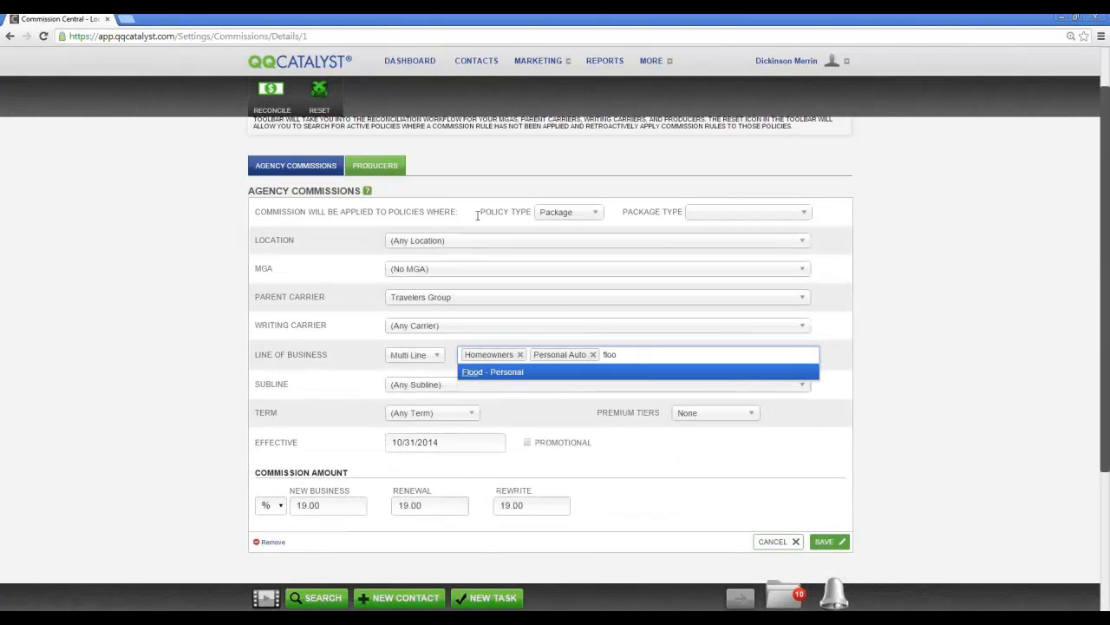
{"action": "left_click", "coordinate": [582, 373]}
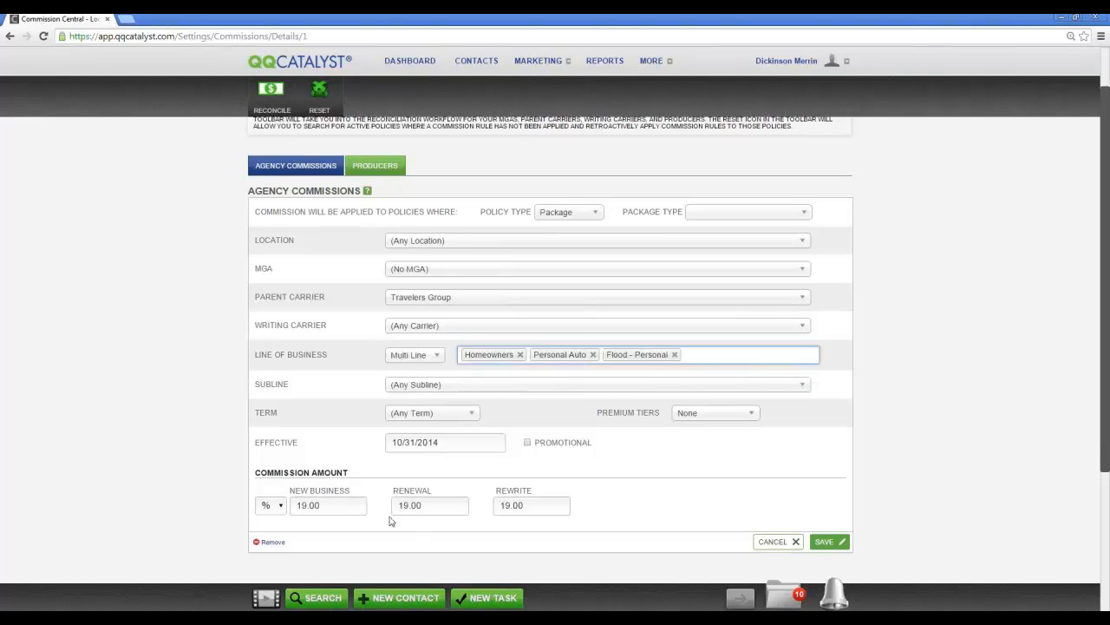
Step: Set the copied rule's new business, renewal and rewrite commissions to 21% and try to save it
{"action": "left_click", "coordinate": [291, 507]}
{"action": "type", "text": "21"}
{"action": "key", "text": "Tab"}
{"action": "type", "text": "21"}
{"action": "key", "text": "Tab"}
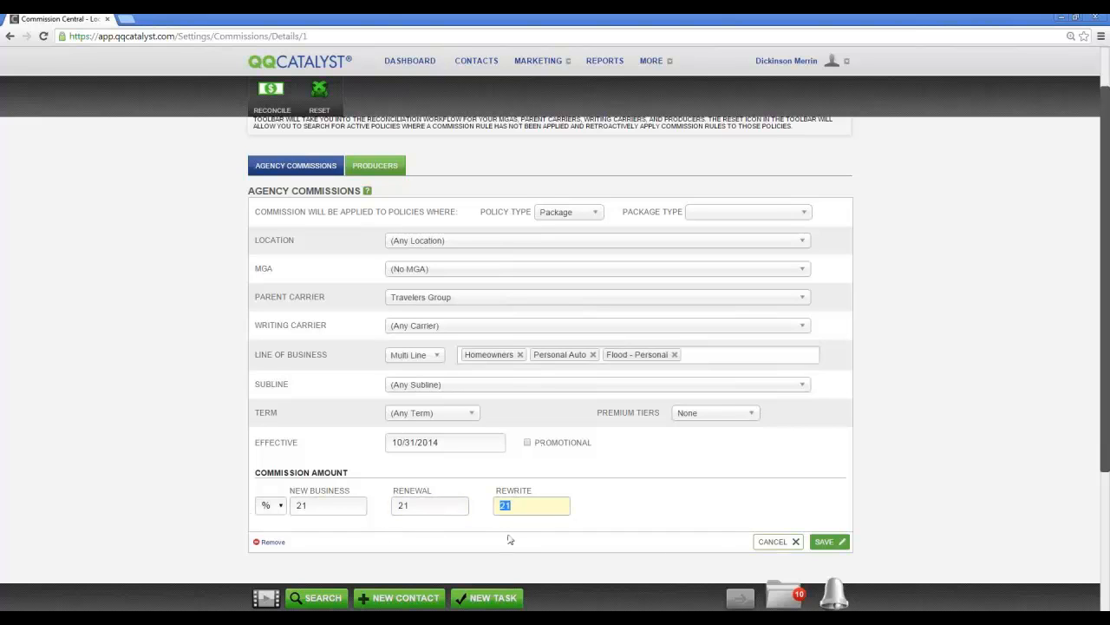
{"action": "left_click", "coordinate": [836, 542]}
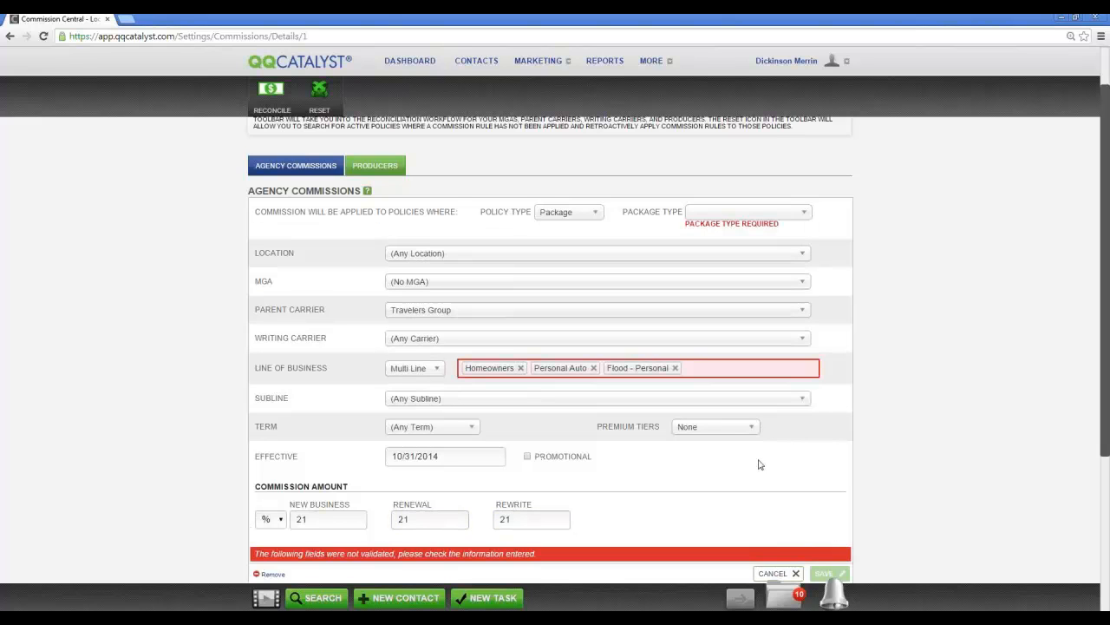
Step: Set the copied rule's package type to Personal Package and save the rule
{"action": "left_click", "coordinate": [806, 216]}
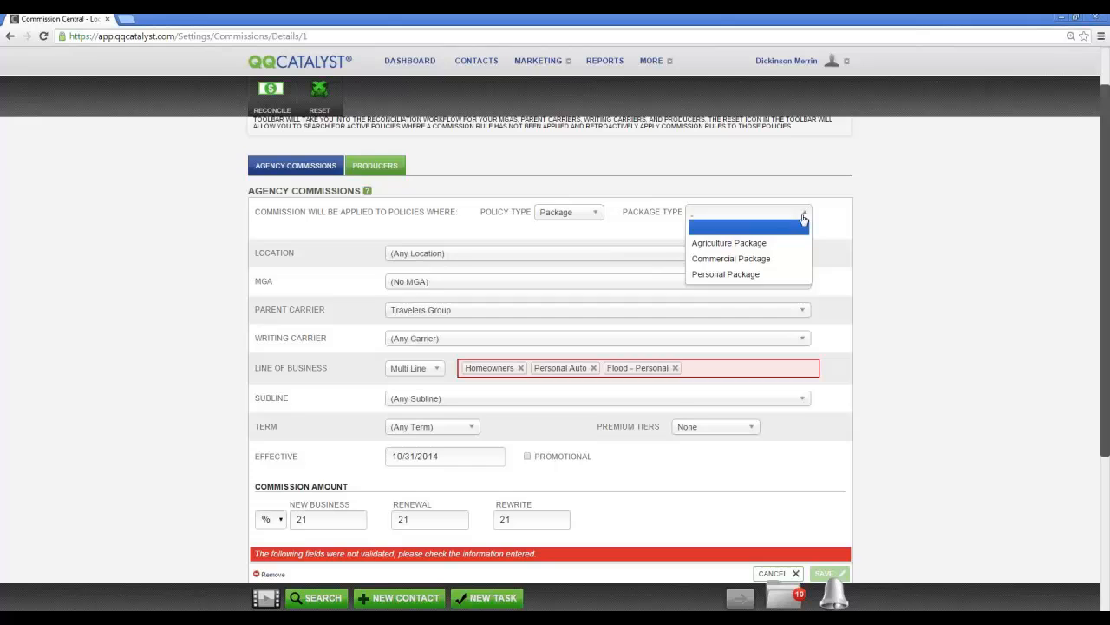
{"action": "left_click", "coordinate": [743, 276]}
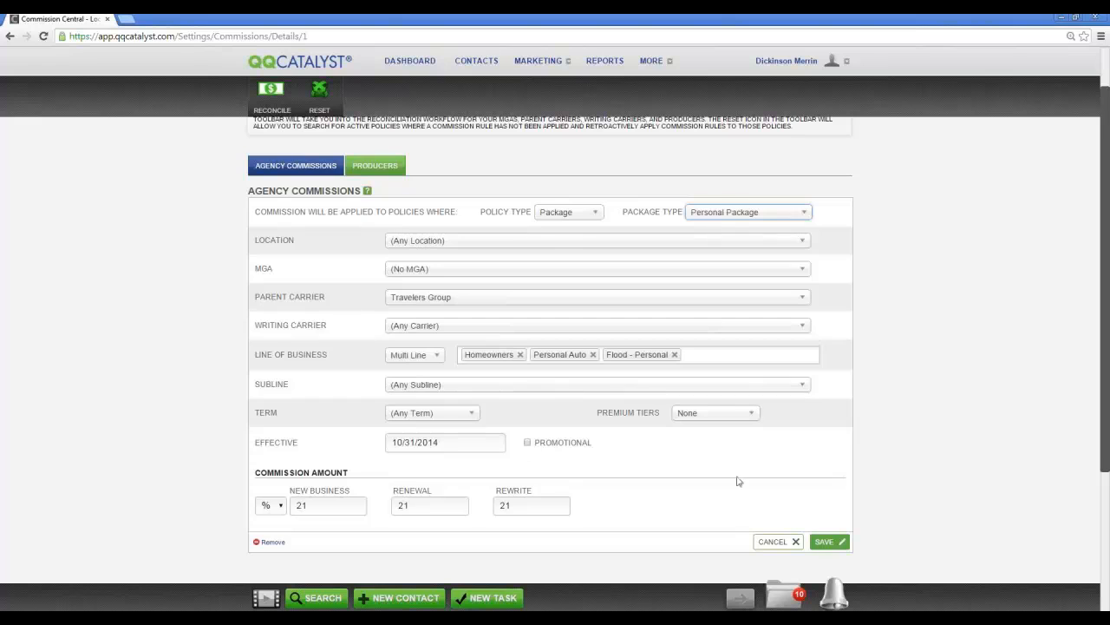
{"action": "left_click", "coordinate": [823, 543]}
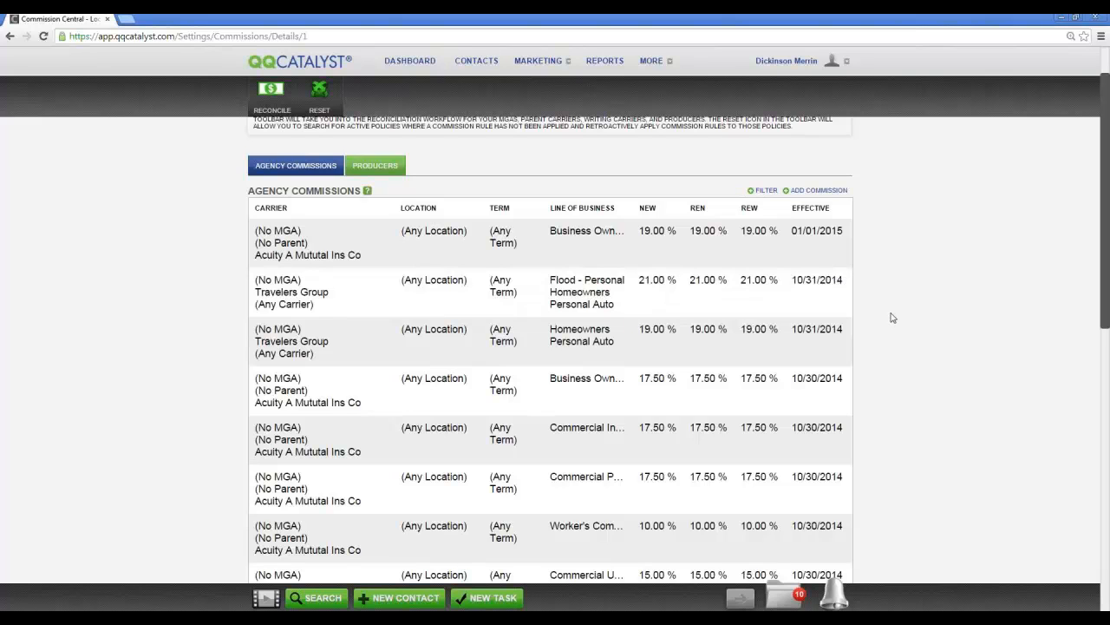
Step: Start a new agency commission rule, and open the Global Preferences sublines in a separate browser tab
{"action": "left_click", "coordinate": [824, 191]}
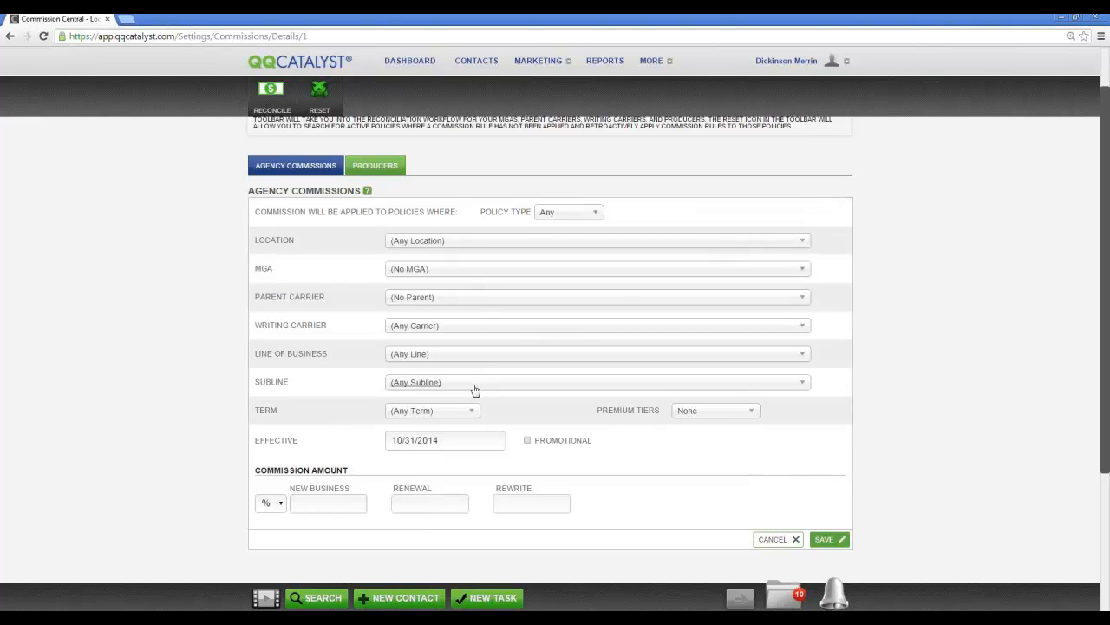
{"action": "left_click", "coordinate": [838, 61]}
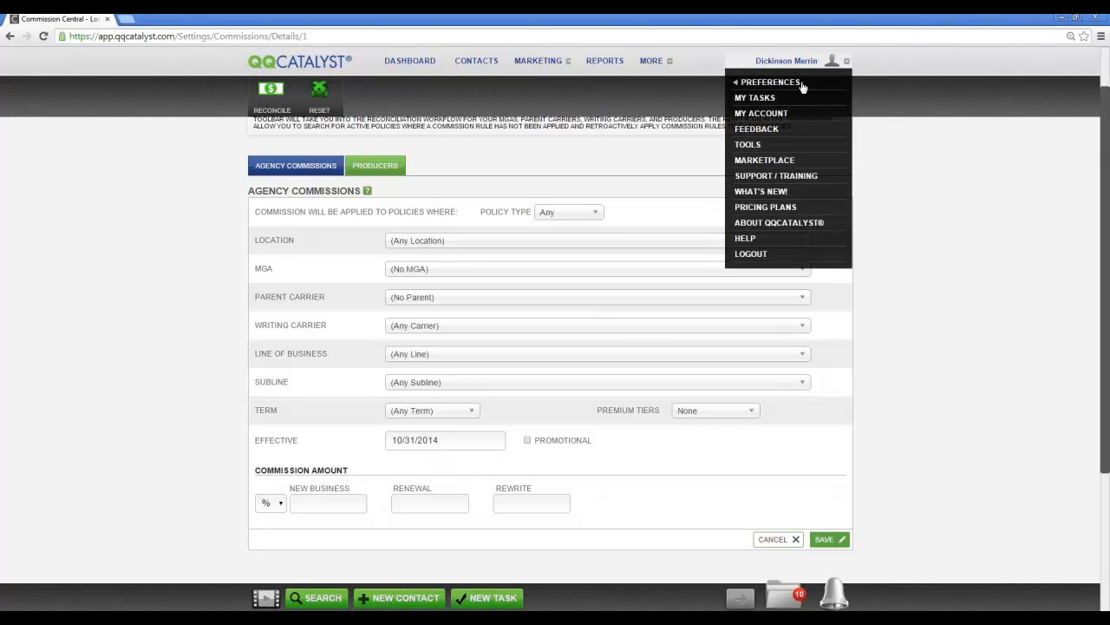
{"action": "mouse_move", "coordinate": [740, 87]}
{"action": "right_click", "coordinate": [659, 113]}
{"action": "left_click", "coordinate": [705, 122]}
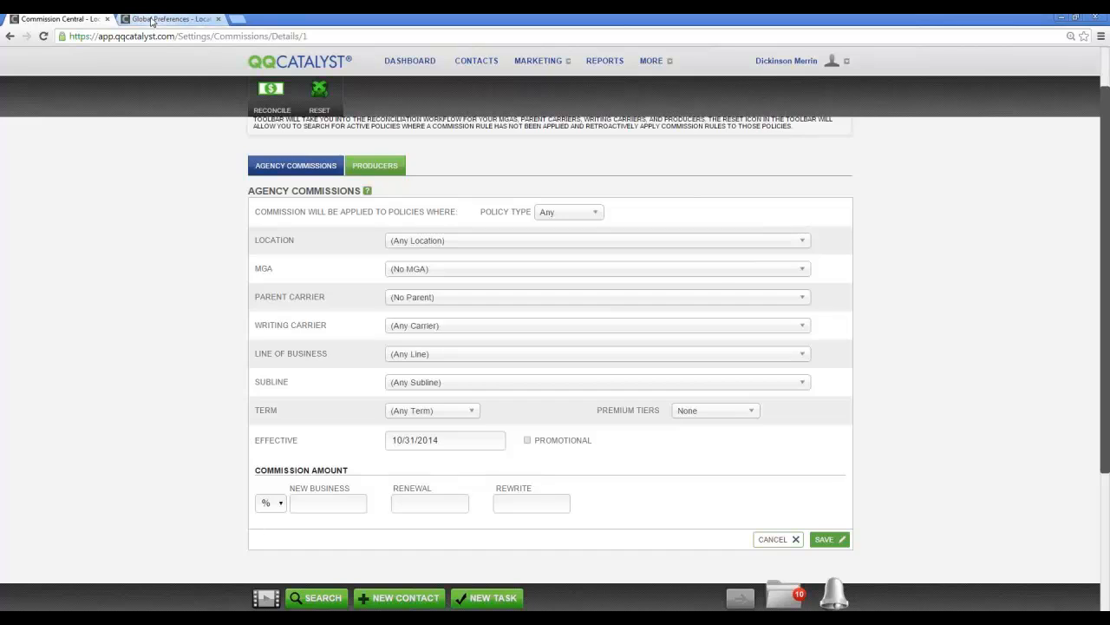
{"action": "left_click", "coordinate": [151, 19]}
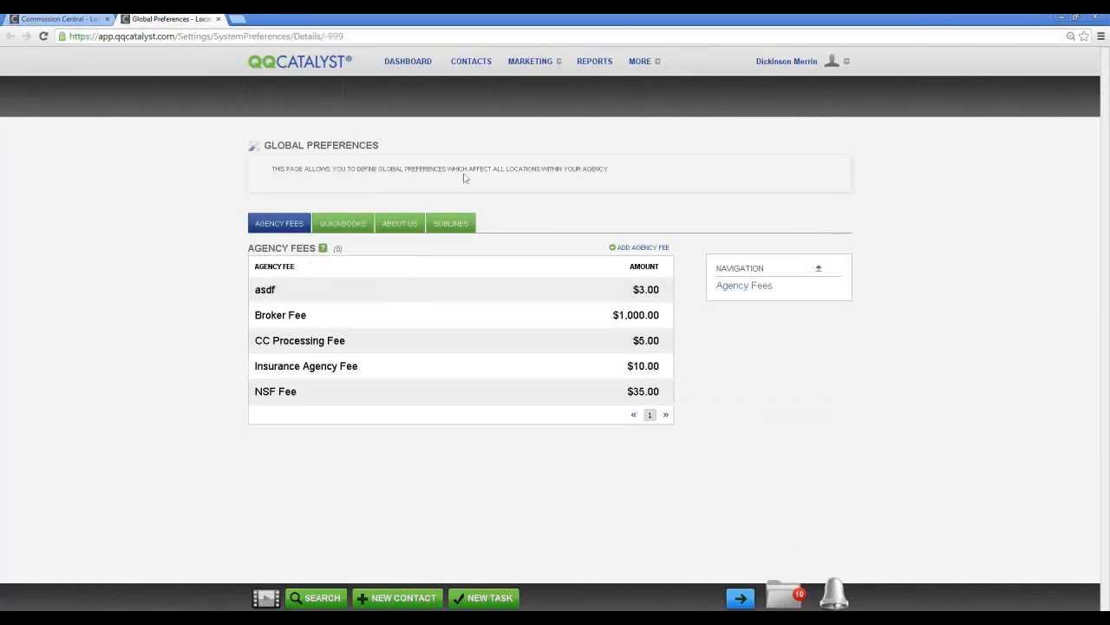
{"action": "left_click", "coordinate": [471, 225]}
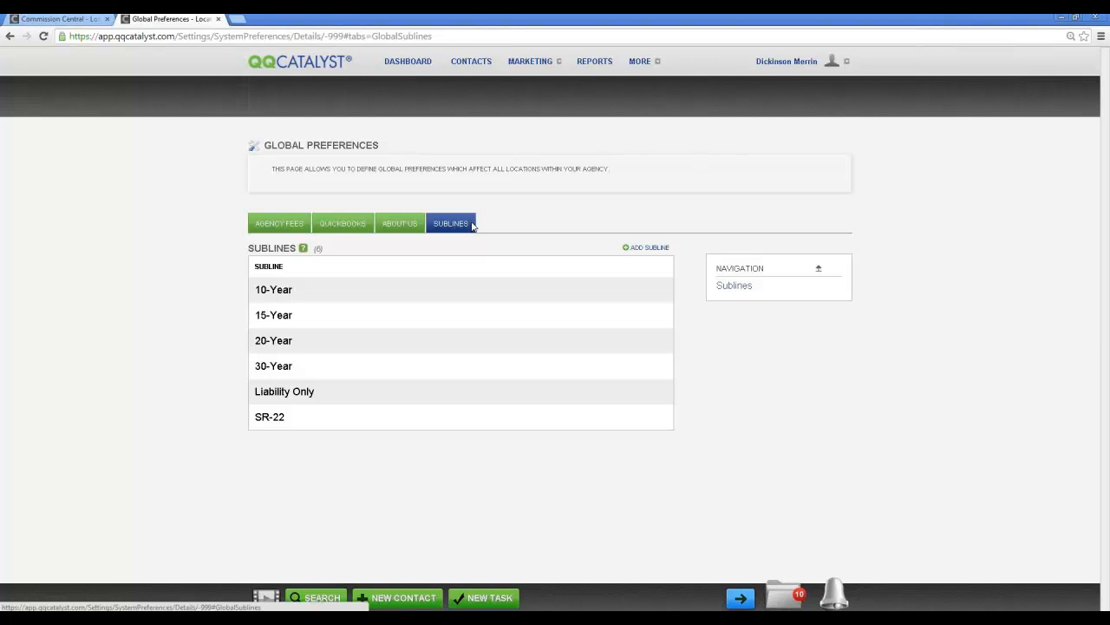
Step: Add a subline named Full Coverage to the global preferences and save it
{"action": "left_click", "coordinate": [649, 248]}
{"action": "type", "text": "Full COve"}
{"action": "key", "text": "BackSpace"}
{"action": "key", "text": "BackSpace"}
{"action": "key", "text": "BackSpace"}
{"action": "type", "text": "verage"}
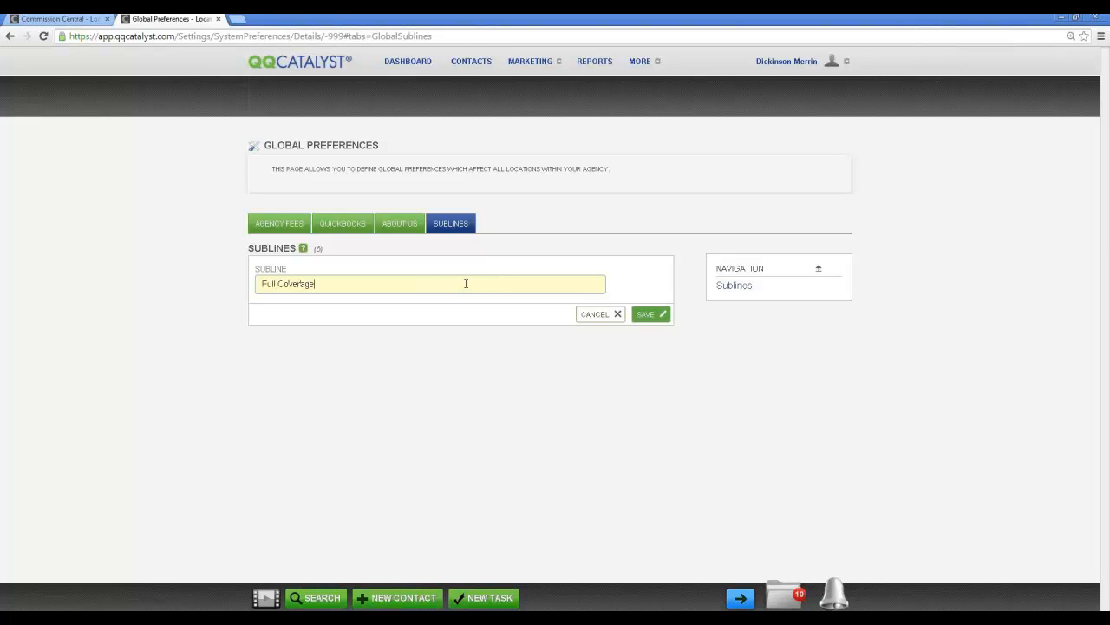
{"action": "left_click", "coordinate": [657, 314]}
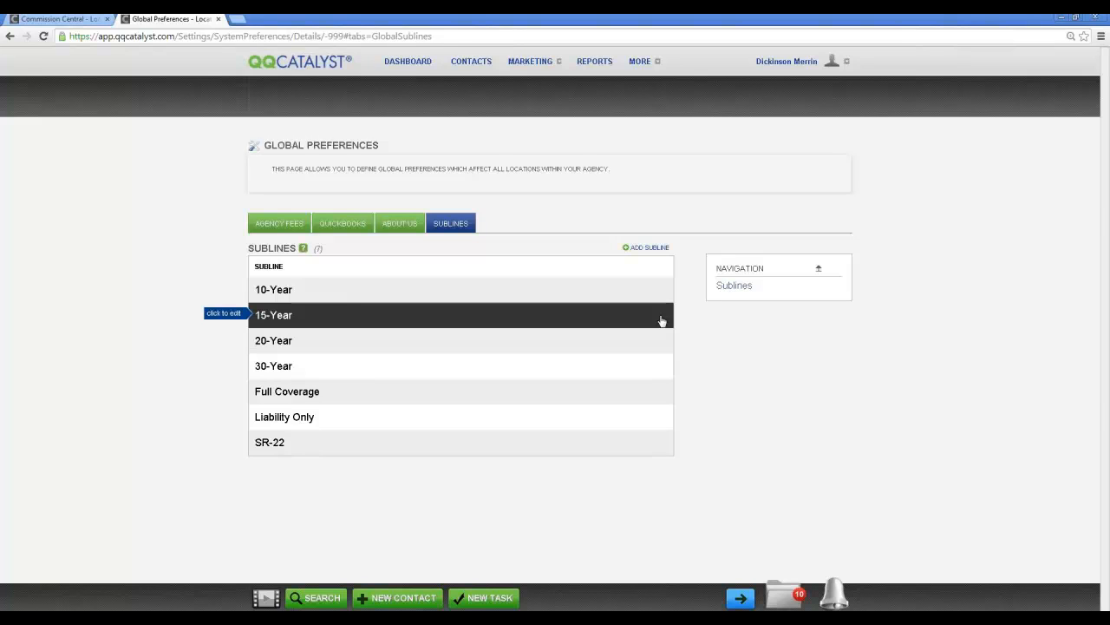
Step: Add and save two homeowners sublines named HO-3 and HO-4
{"action": "left_click", "coordinate": [641, 249]}
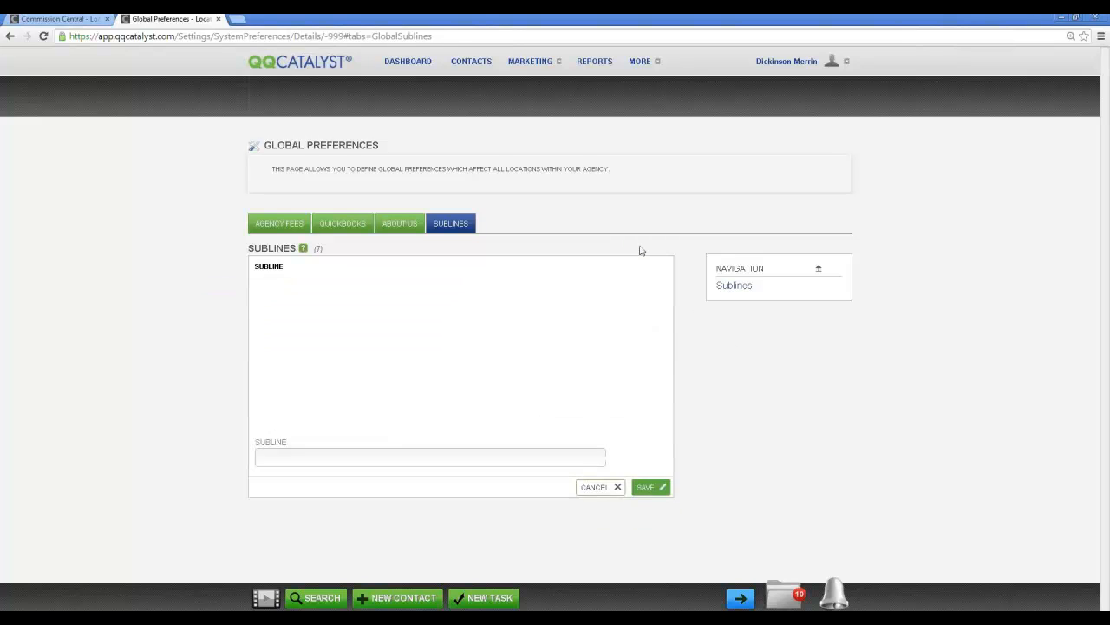
{"action": "type", "text": "HO-3"}
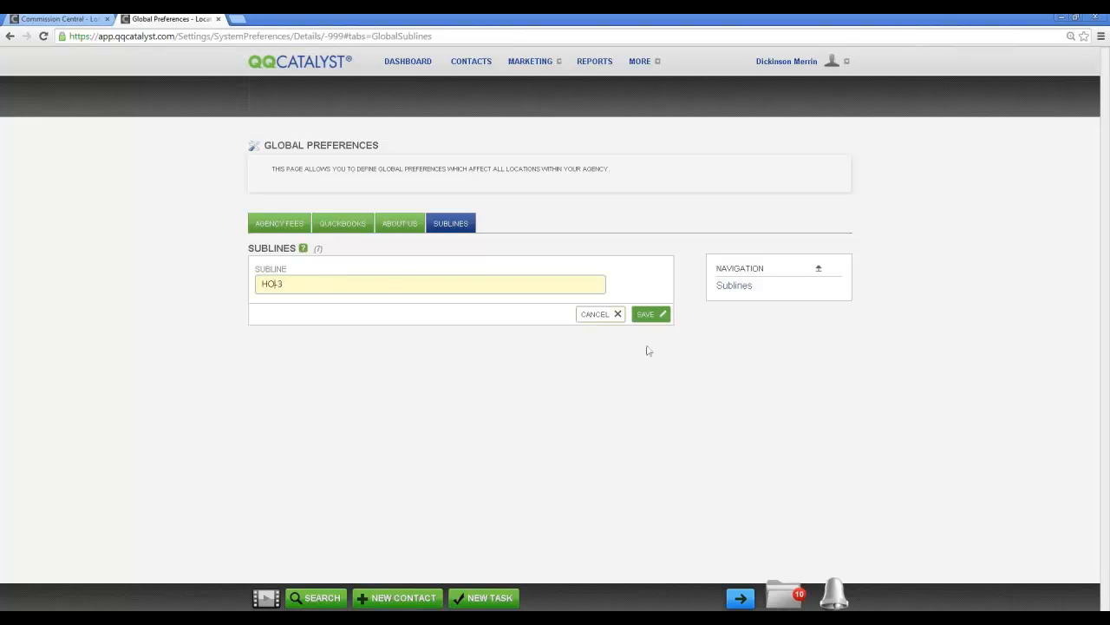
{"action": "left_click", "coordinate": [649, 314]}
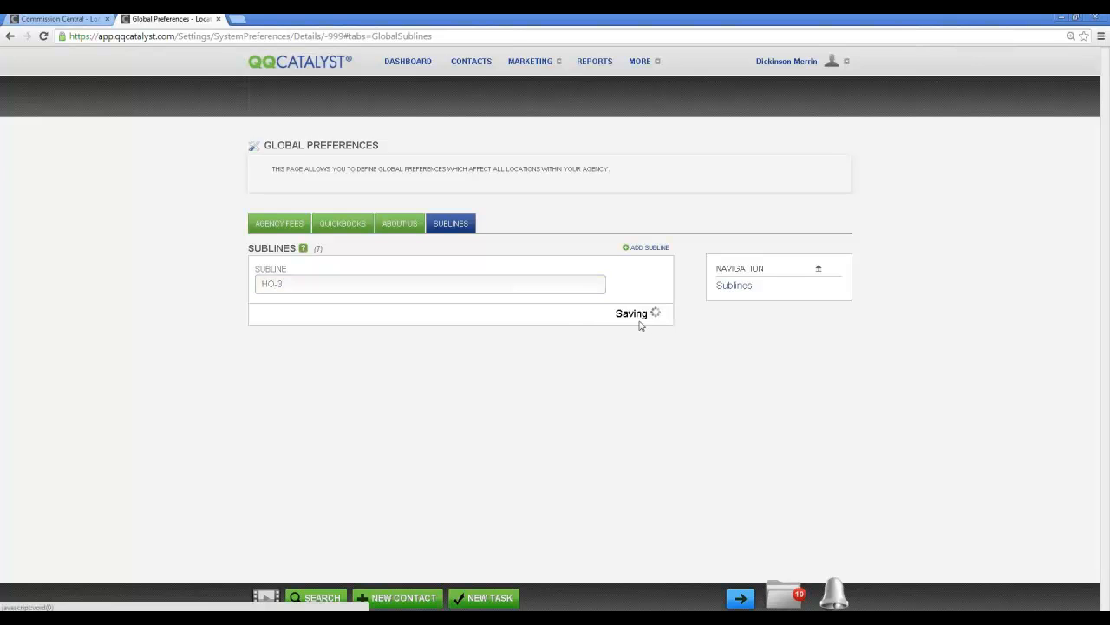
{"action": "left_click", "coordinate": [648, 249]}
{"action": "type", "text": "HO-4"}
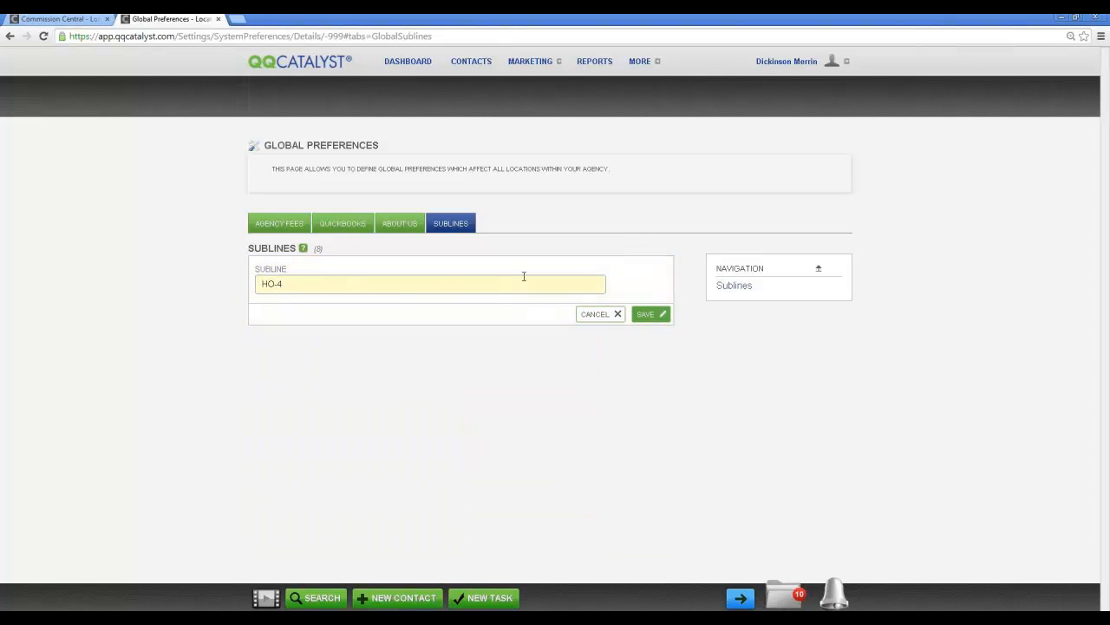
{"action": "left_click", "coordinate": [651, 315]}
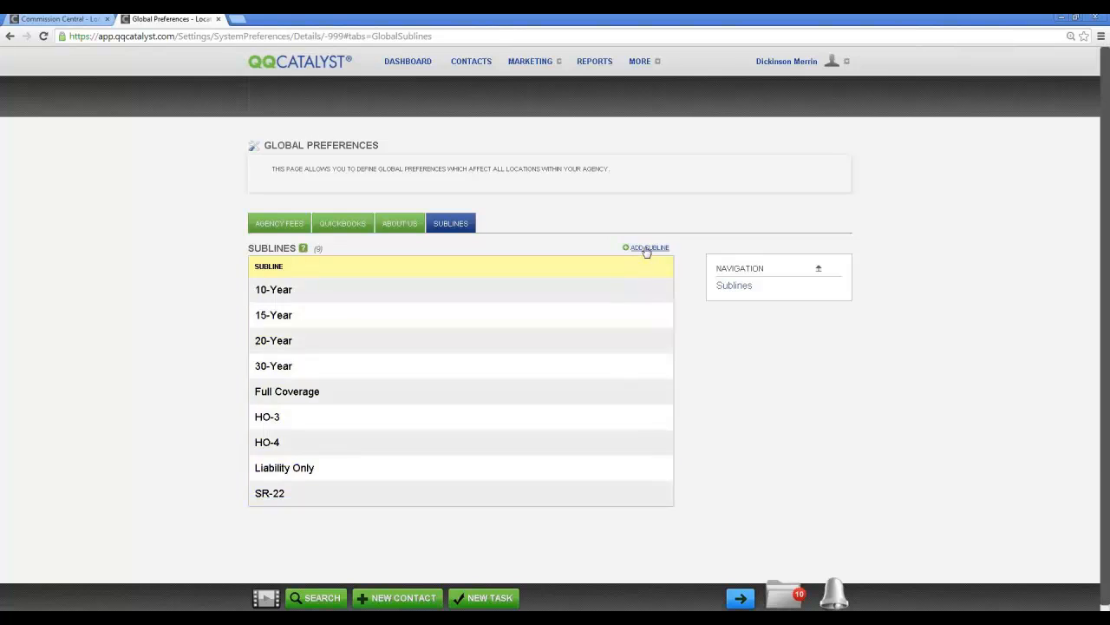
Step: Add another subline named HO-6 and save it
{"action": "left_click", "coordinate": [648, 249]}
{"action": "type", "text": "HO"}
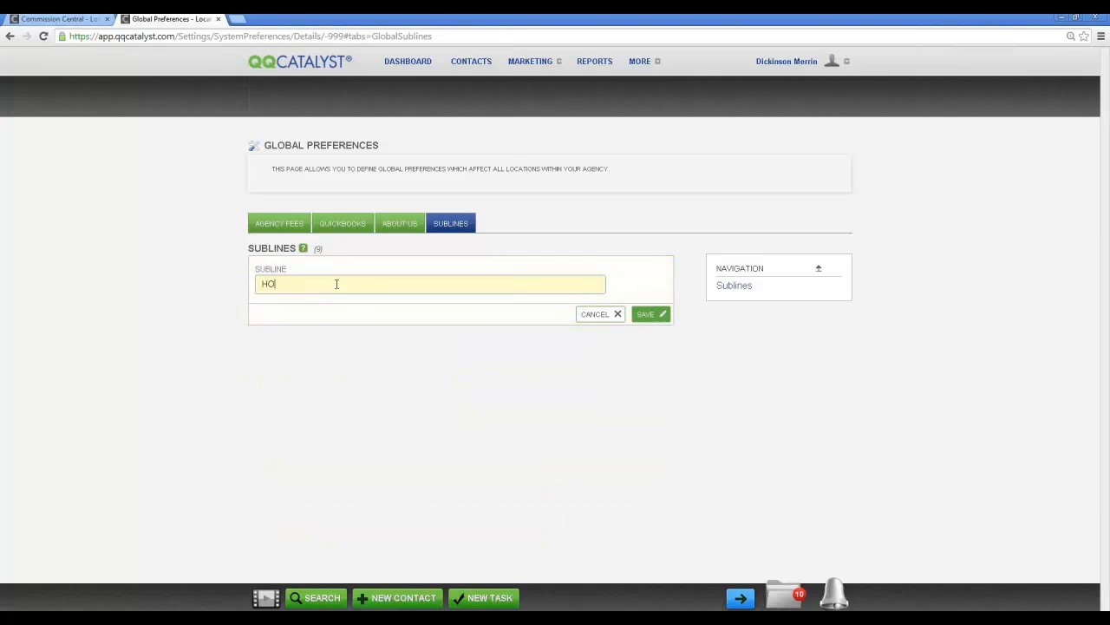
{"action": "type", "text": "-6"}
{"action": "left_click", "coordinate": [650, 314]}
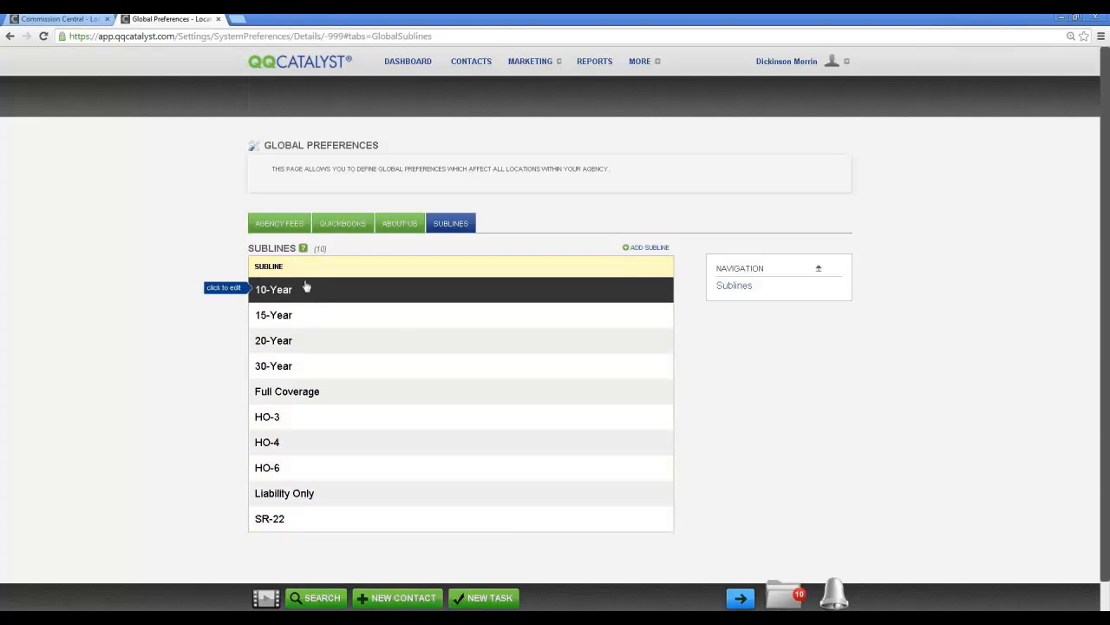
Step: Return to Commission Central, discard the open rule form, start a new commission rule and check its available sublines
{"action": "left_click", "coordinate": [73, 17]}
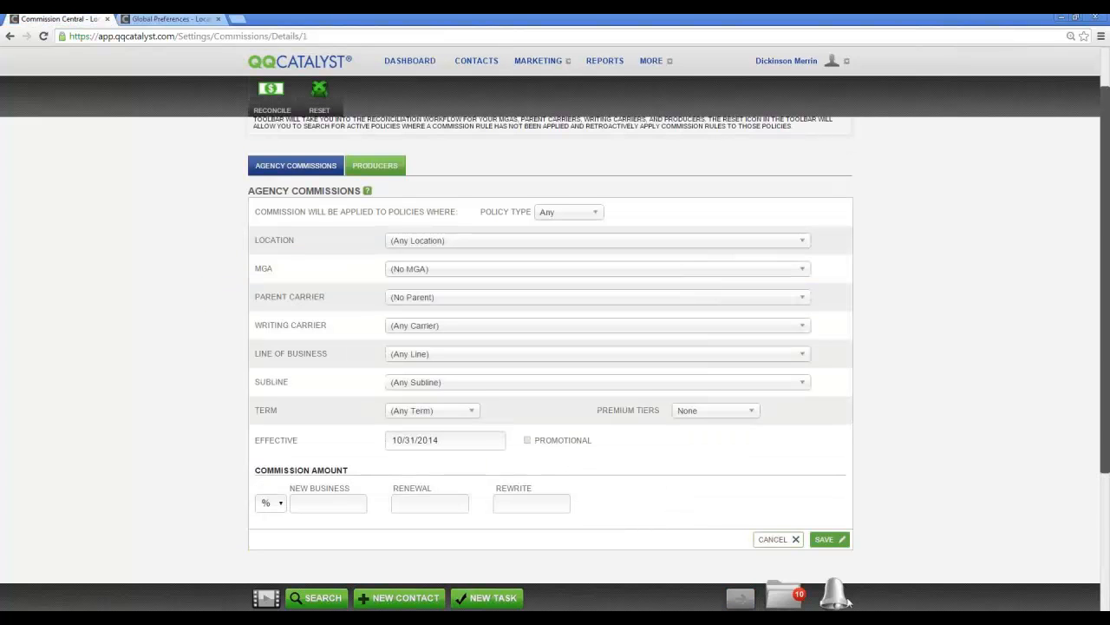
{"action": "left_click", "coordinate": [783, 539]}
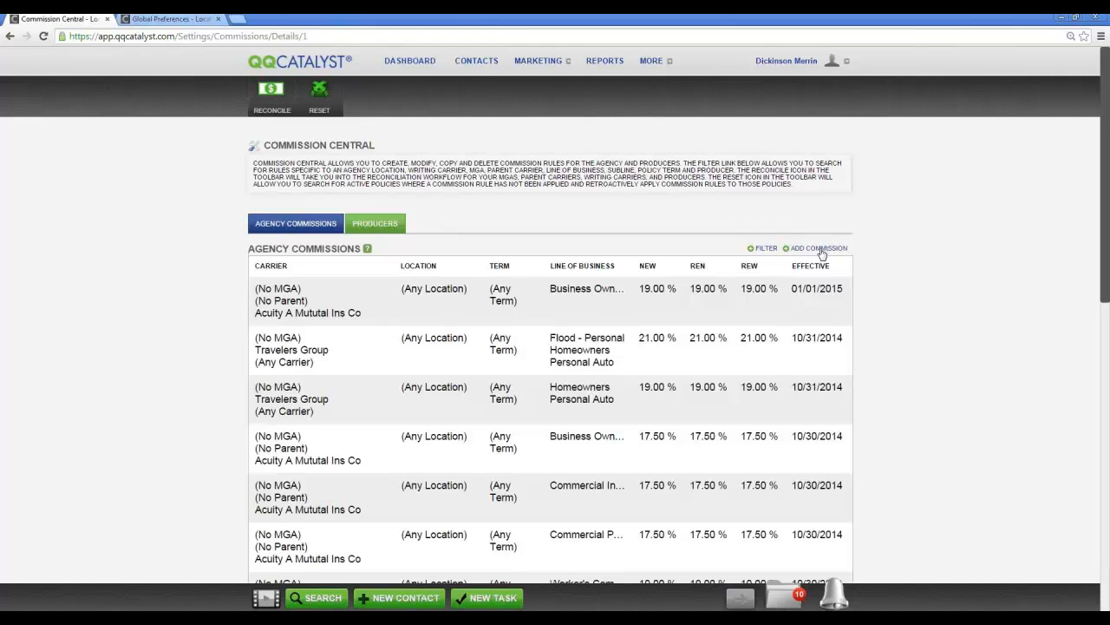
{"action": "left_click", "coordinate": [820, 250]}
{"action": "left_click", "coordinate": [436, 441]}
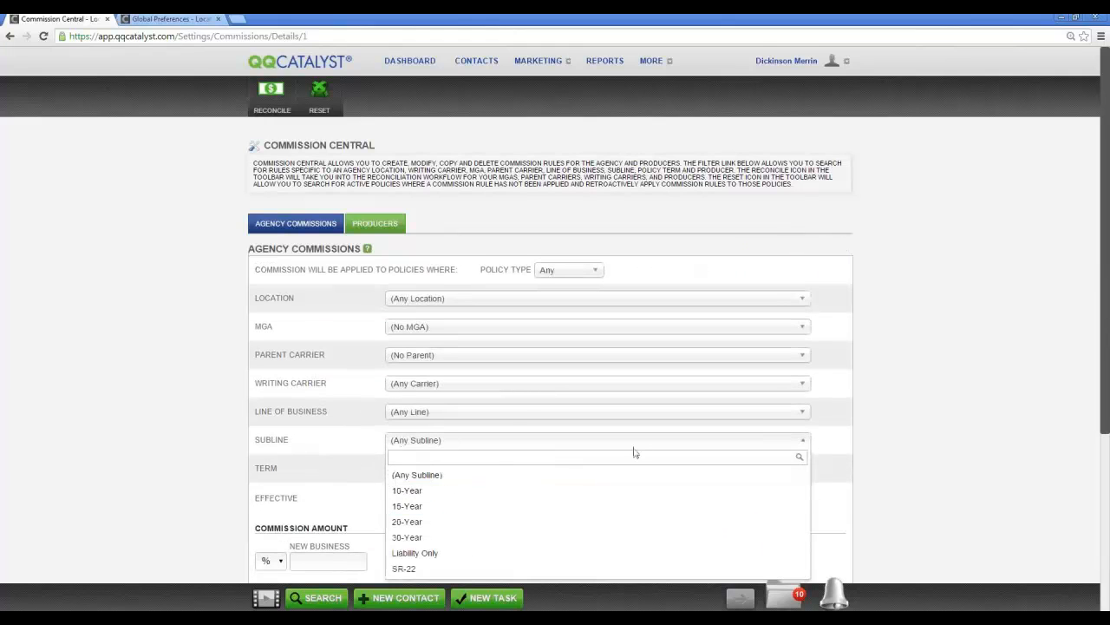
{"action": "left_click", "coordinate": [868, 433]}
{"action": "scroll", "coordinate": [741, 504], "scroll_direction": "down", "scroll_amount": 1}
{"action": "scroll", "coordinate": [741, 504], "scroll_direction": "down", "scroll_amount": 1}
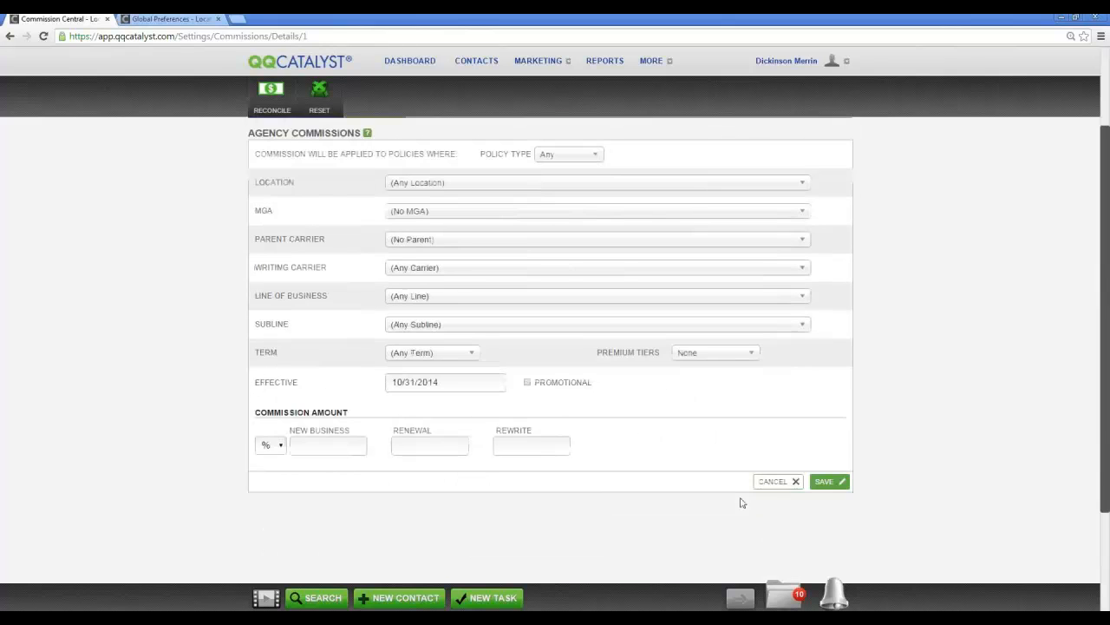
Step: Discard the open rule form, reload Commission Central, and check the sublines offered in a new agency commission rule
{"action": "left_click", "coordinate": [776, 481]}
{"action": "key", "text": "F5"}
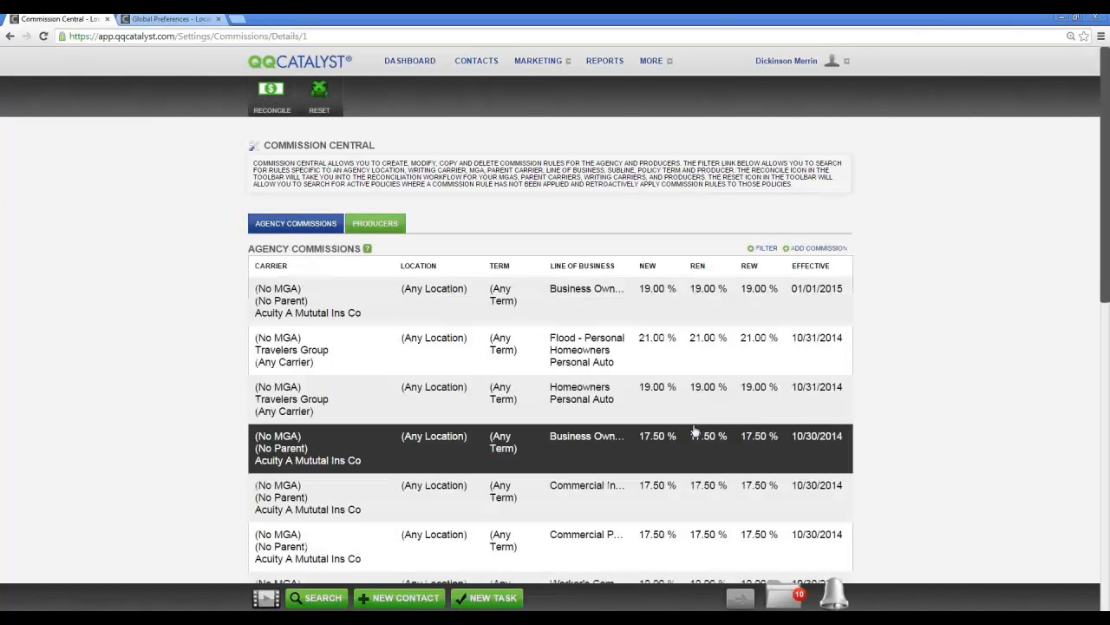
{"action": "left_click", "coordinate": [810, 252]}
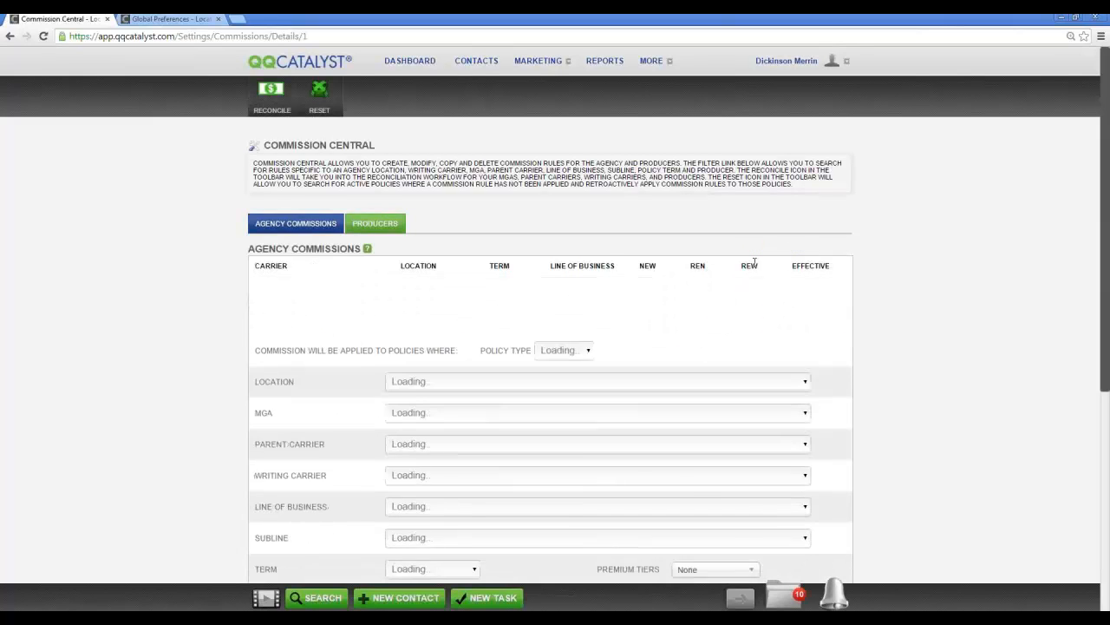
{"action": "left_click", "coordinate": [501, 444]}
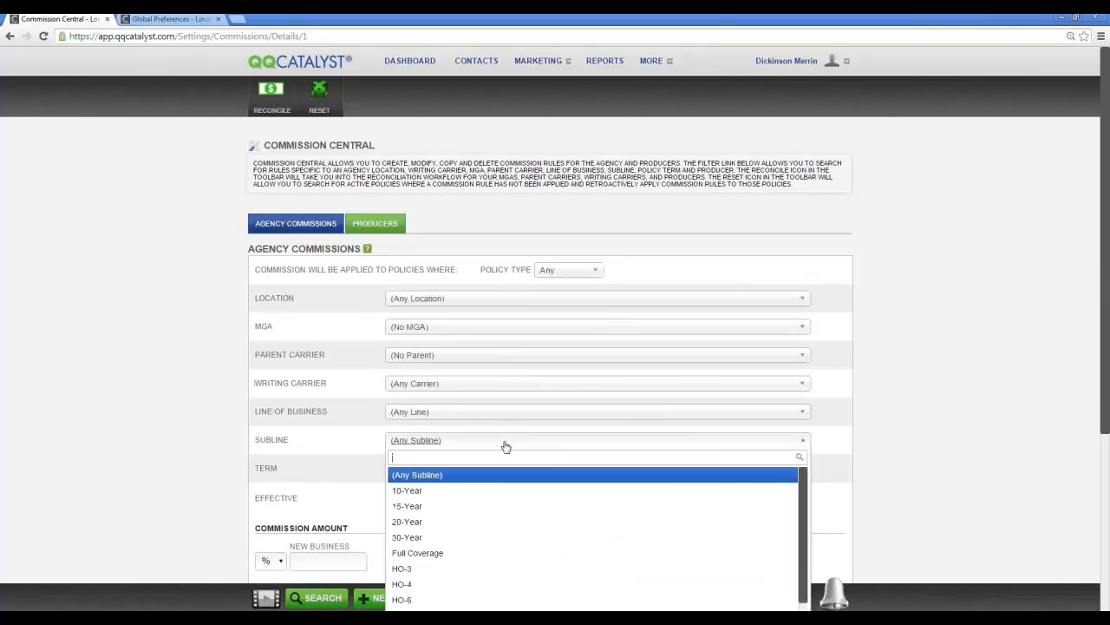
{"action": "scroll", "coordinate": [526, 503], "scroll_direction": "down", "scroll_amount": 1}
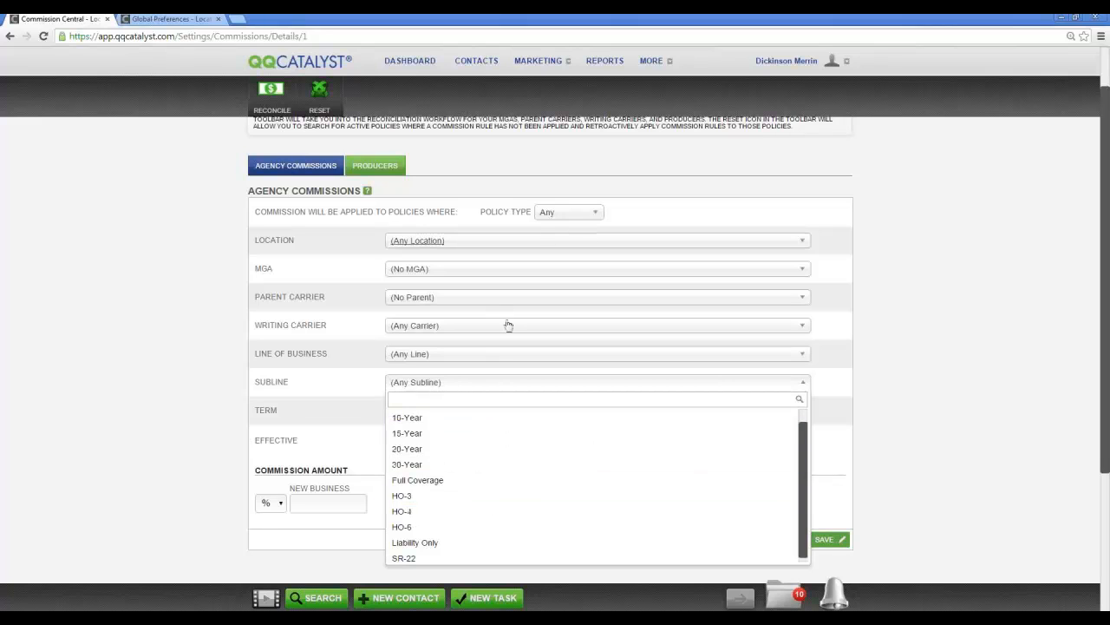
Step: Set the new rule's line of business to Homeowners, trying subline HO-3 before choosing HO-6
{"action": "left_click", "coordinate": [474, 354]}
{"action": "type", "text": "home"}
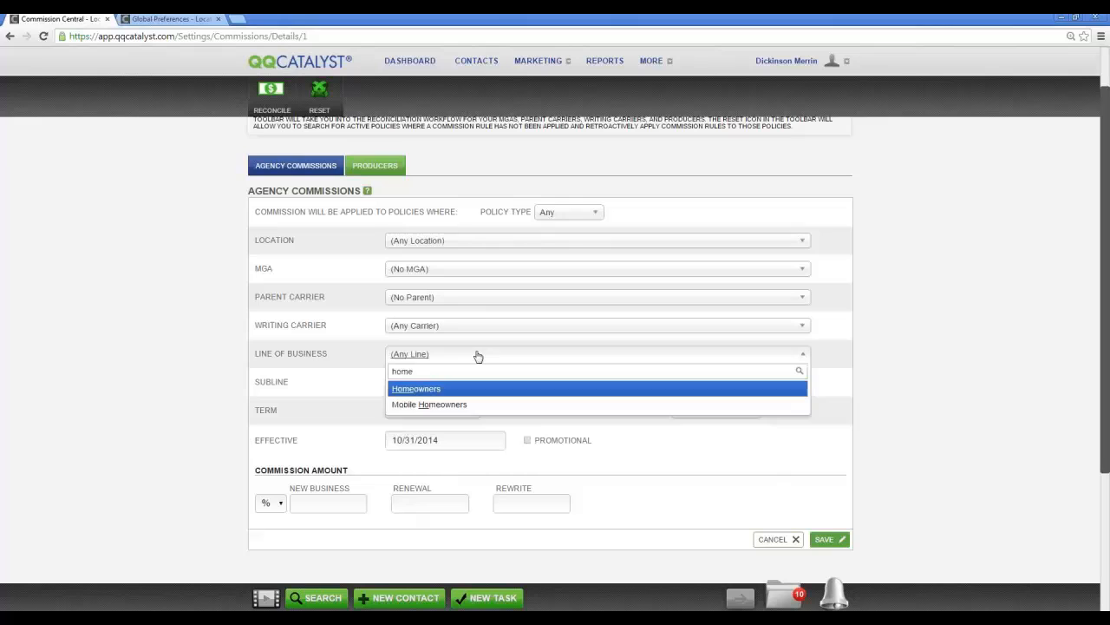
{"action": "left_click", "coordinate": [462, 395]}
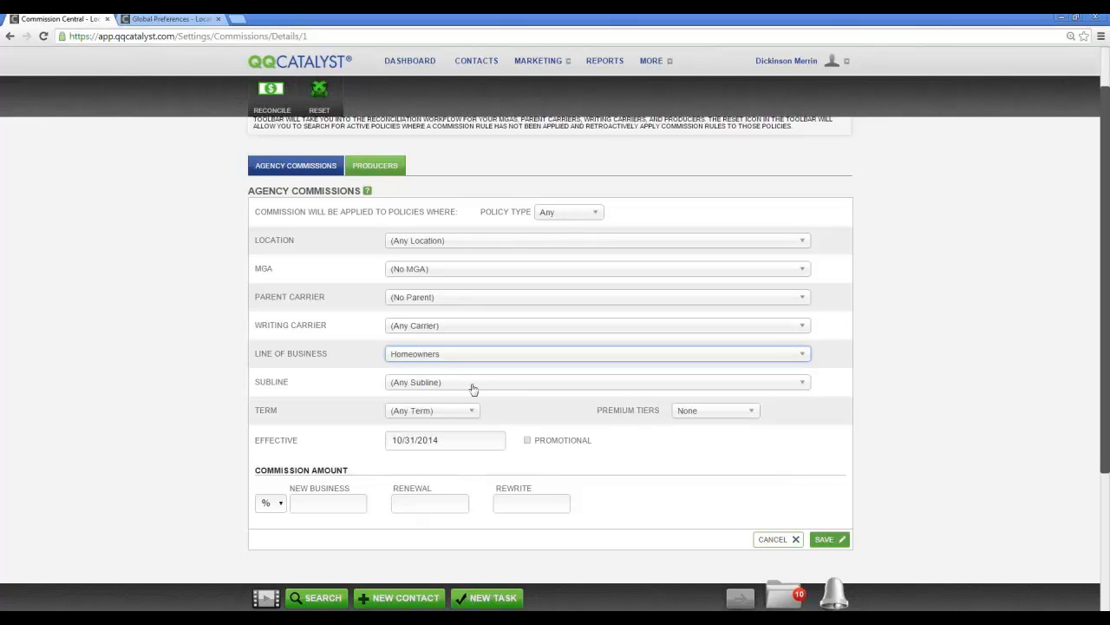
{"action": "left_click", "coordinate": [477, 386]}
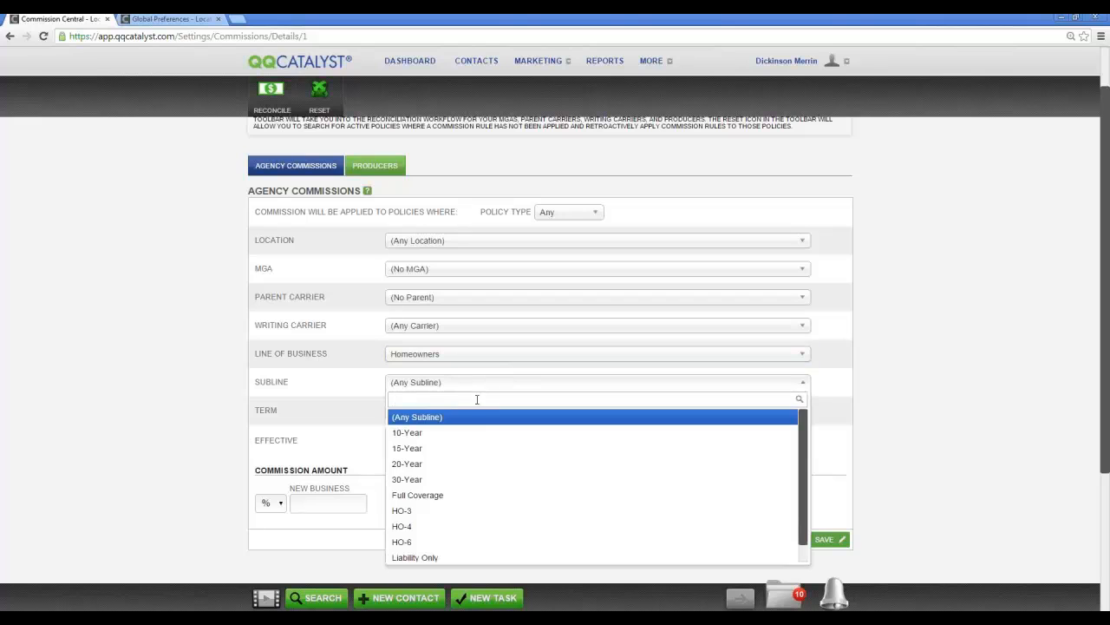
{"action": "left_click", "coordinate": [446, 511]}
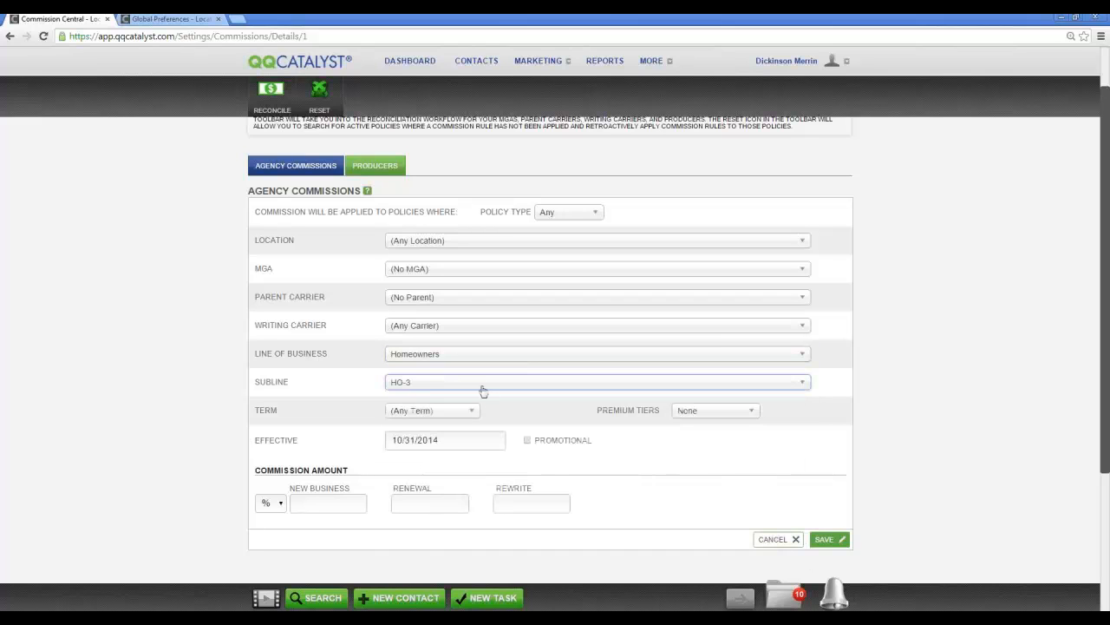
{"action": "left_click", "coordinate": [481, 388]}
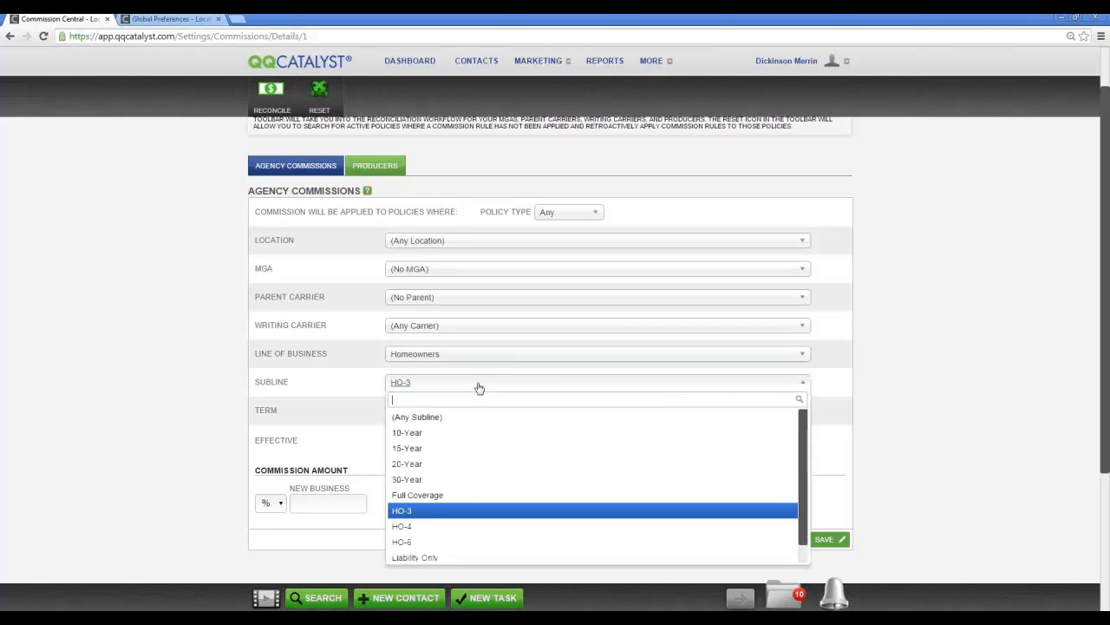
{"action": "left_click", "coordinate": [417, 542]}
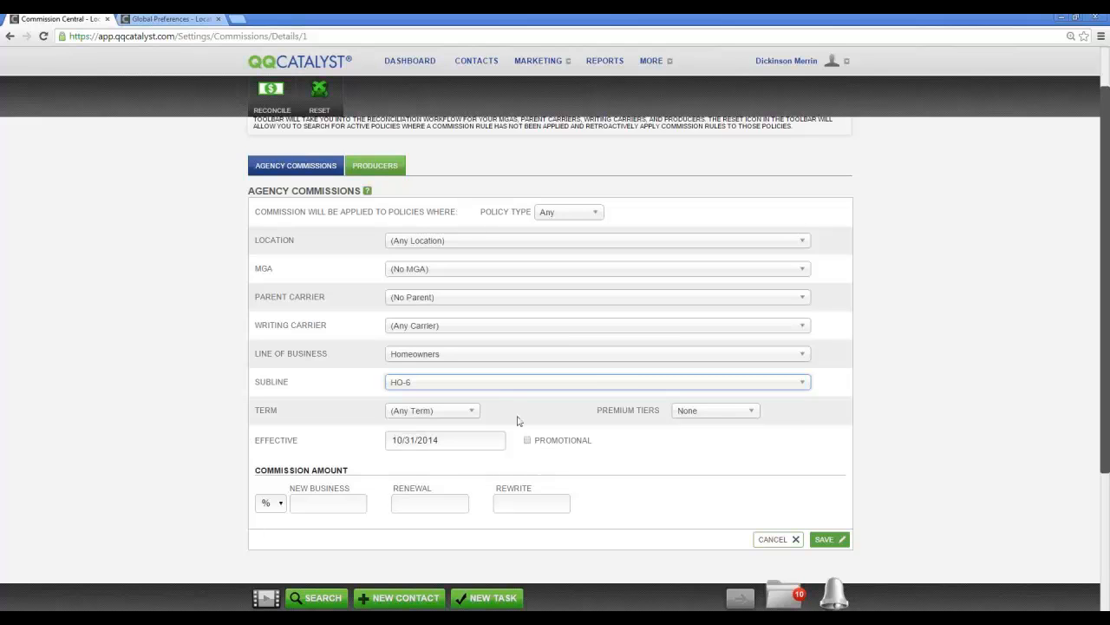
Step: Split the commission into 2 premium tiers, with the first tier running up to 10000
{"action": "left_click", "coordinate": [751, 414]}
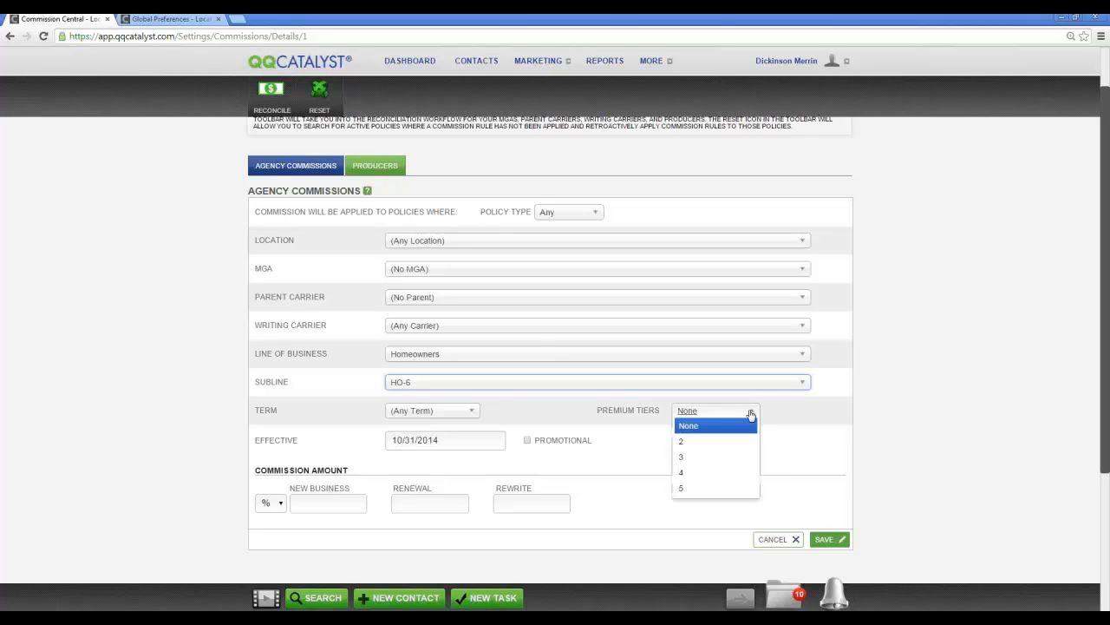
{"action": "left_click", "coordinate": [733, 442]}
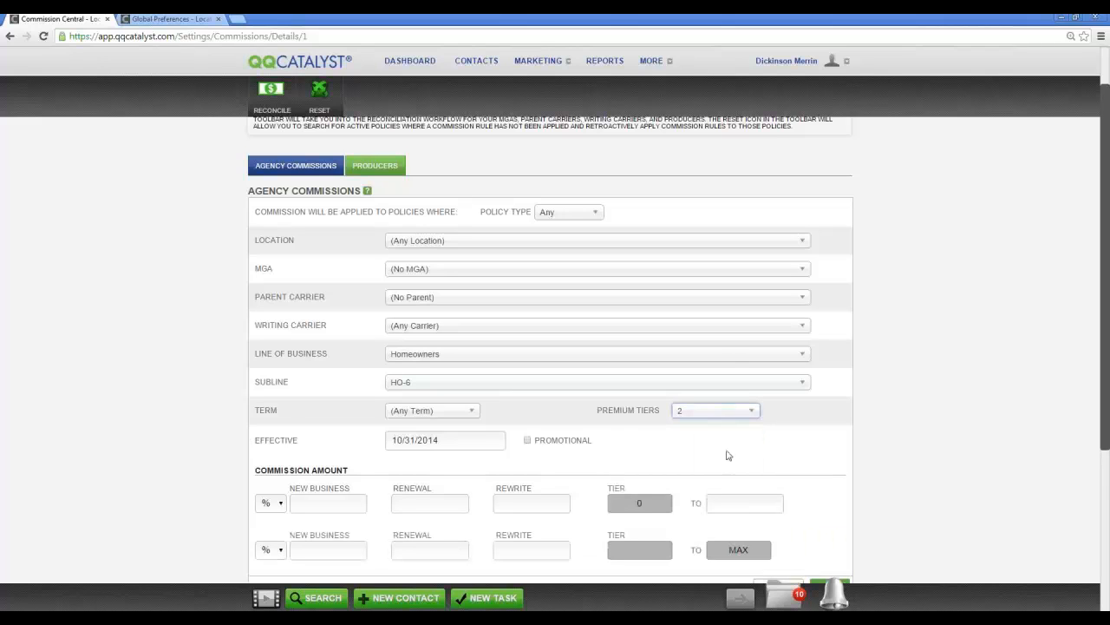
{"action": "scroll", "coordinate": [725, 464], "scroll_direction": "down", "scroll_amount": 1}
{"action": "left_click", "coordinate": [734, 450]}
{"action": "type", "text": "10000"}
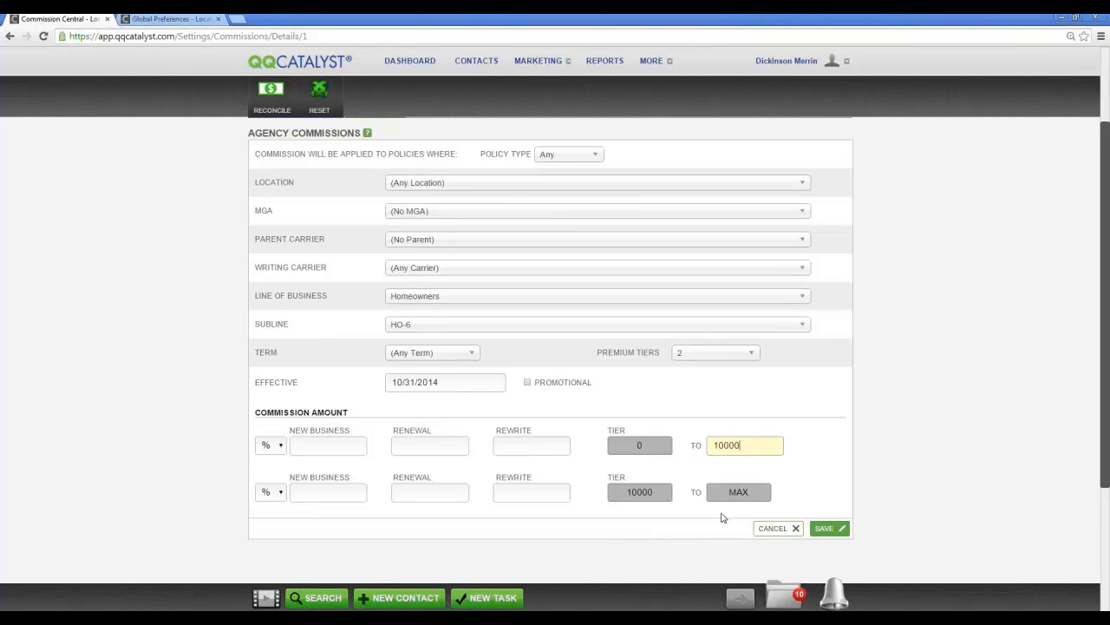
Step: Set new business, renewal and rewrite commissions to 13% for the first tier and 15% for the second, and check the premium tier options
{"action": "left_click", "coordinate": [307, 448]}
{"action": "type", "text": "13"}
{"action": "key", "text": "Tab"}
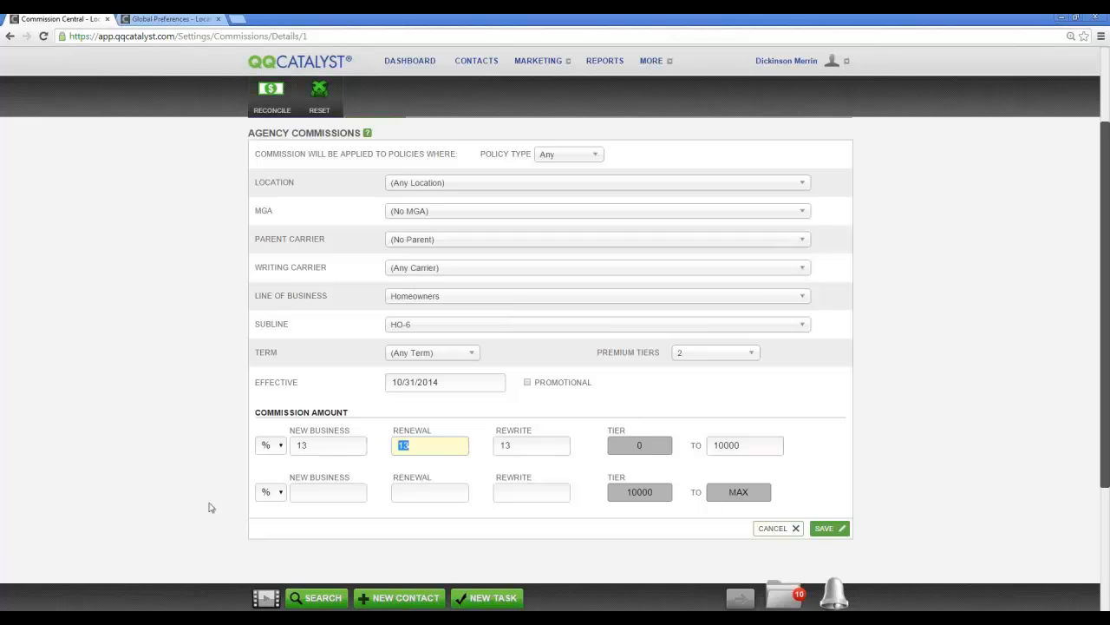
{"action": "left_click", "coordinate": [299, 492]}
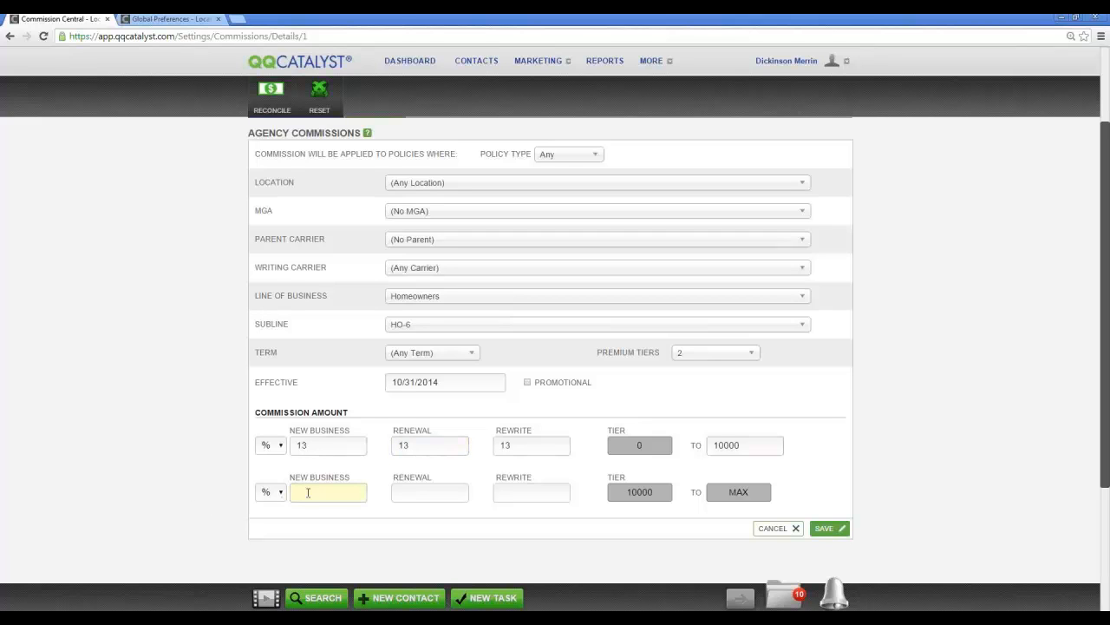
{"action": "type", "text": "15"}
{"action": "key", "text": "Tab"}
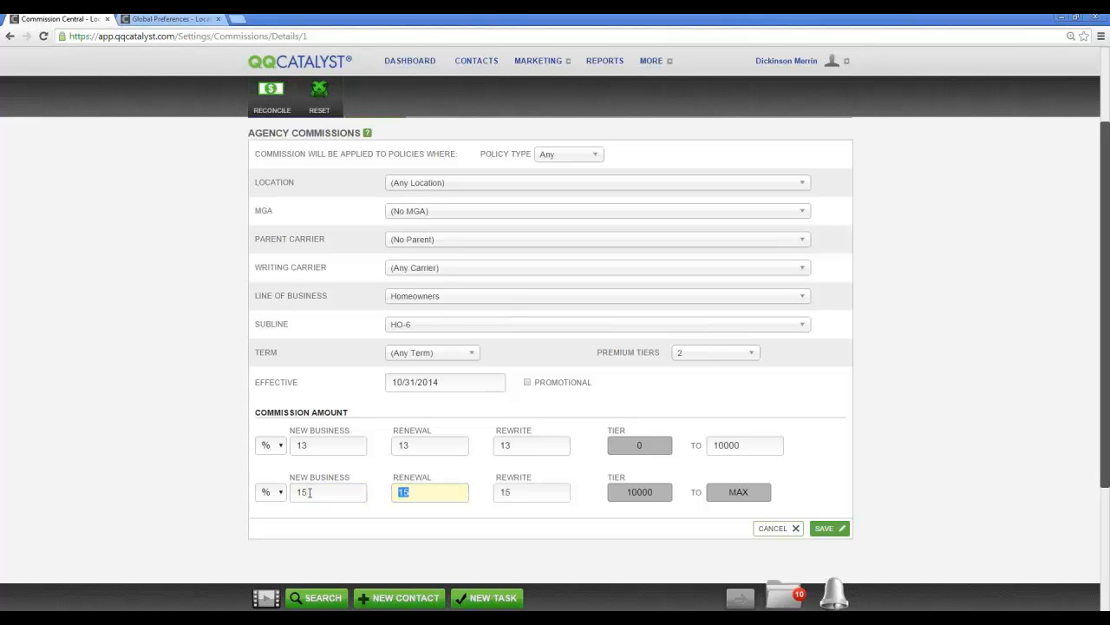
{"action": "left_click", "coordinate": [806, 481]}
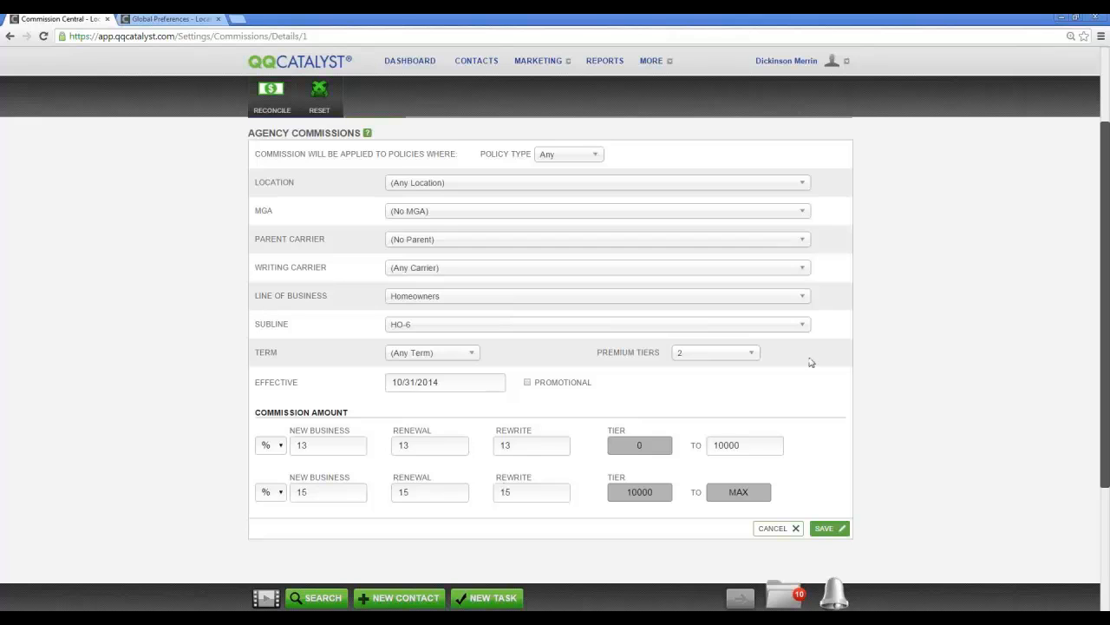
{"action": "left_click", "coordinate": [754, 354]}
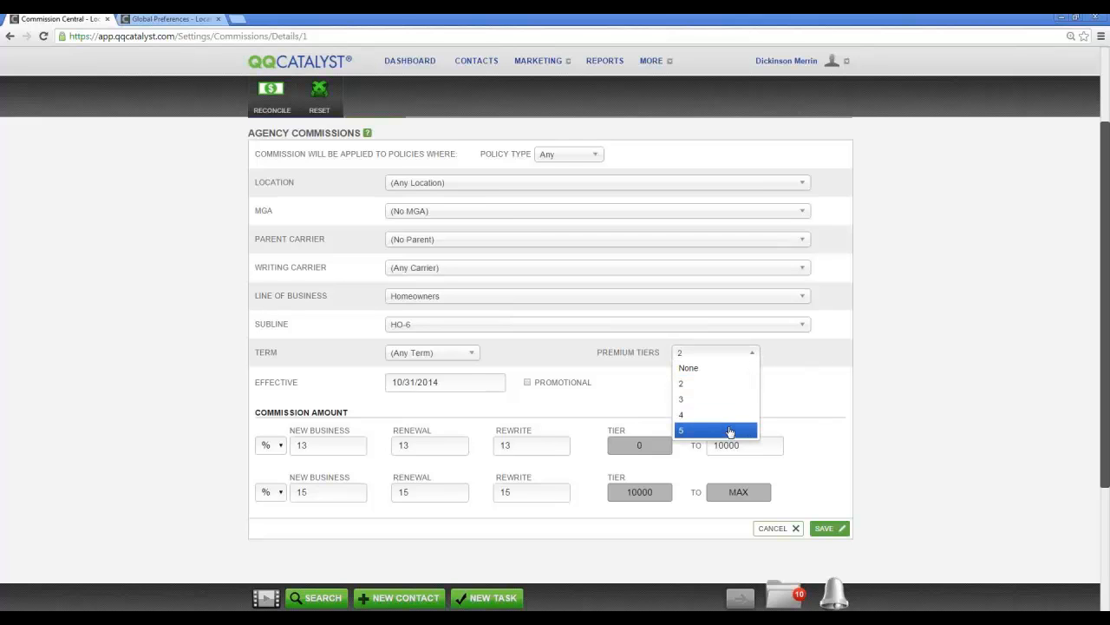
{"action": "left_click", "coordinate": [816, 372]}
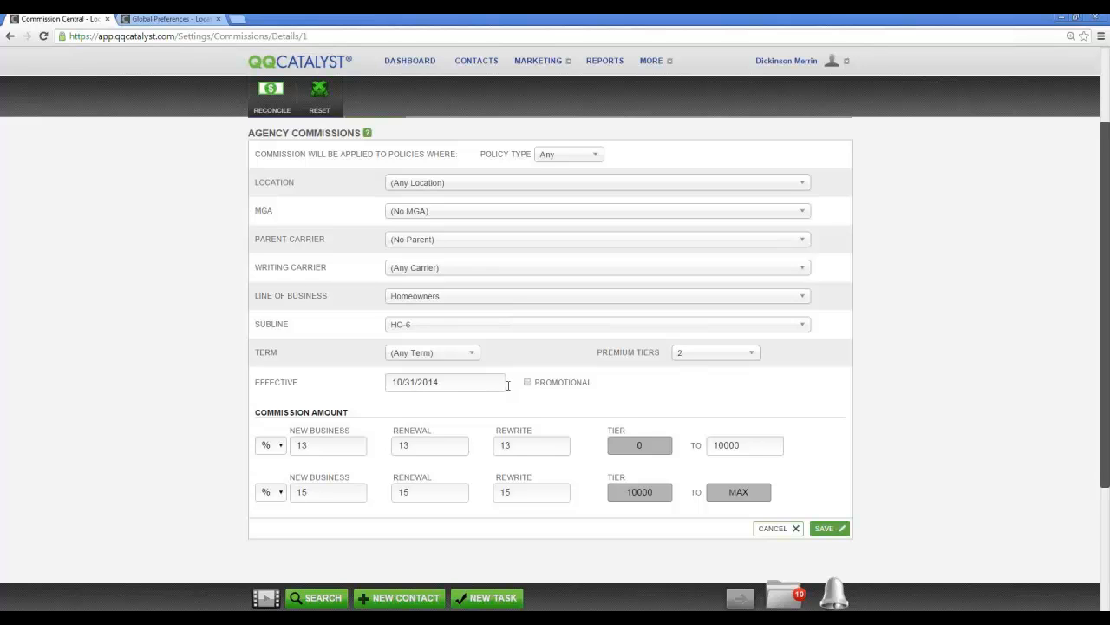
Step: Mark the rule as promotional, effective 12/01/2014 and expiring 12/31/2014
{"action": "left_click", "coordinate": [527, 383]}
{"action": "left_click", "coordinate": [322, 381]}
{"action": "type", "text": "12/01/2"}
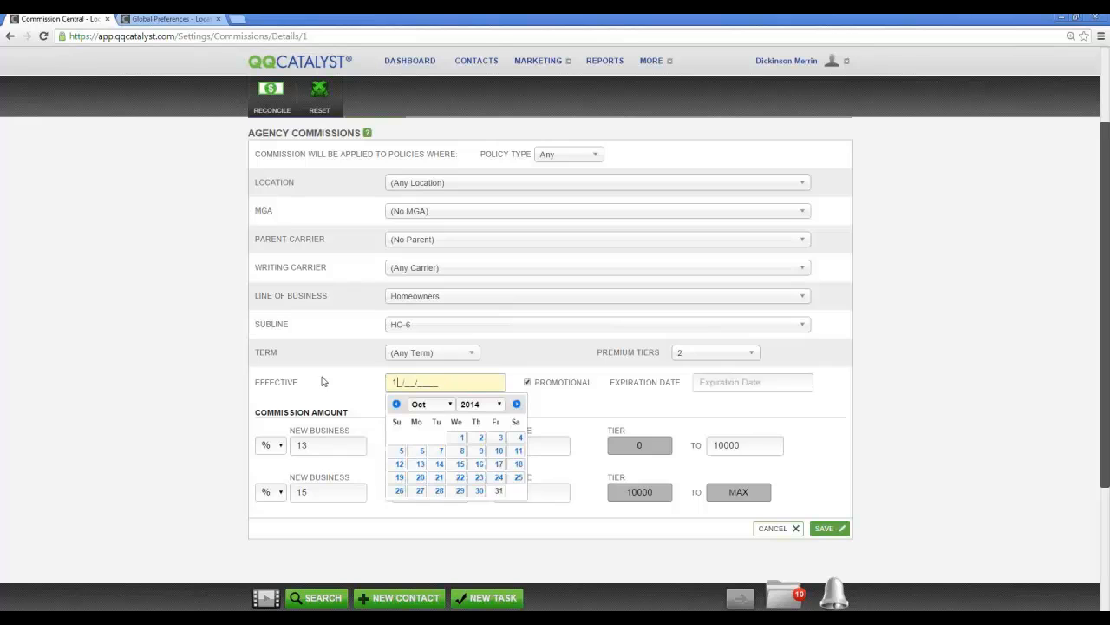
{"action": "type", "text": "014"}
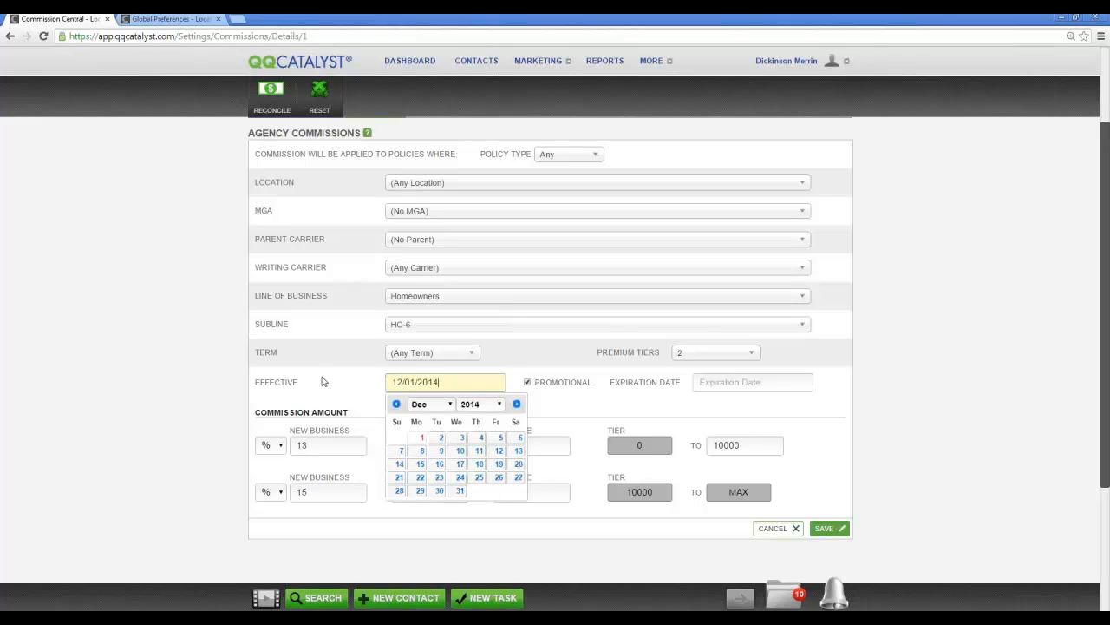
{"action": "key", "text": "Tab"}
{"action": "left_click", "coordinate": [737, 384]}
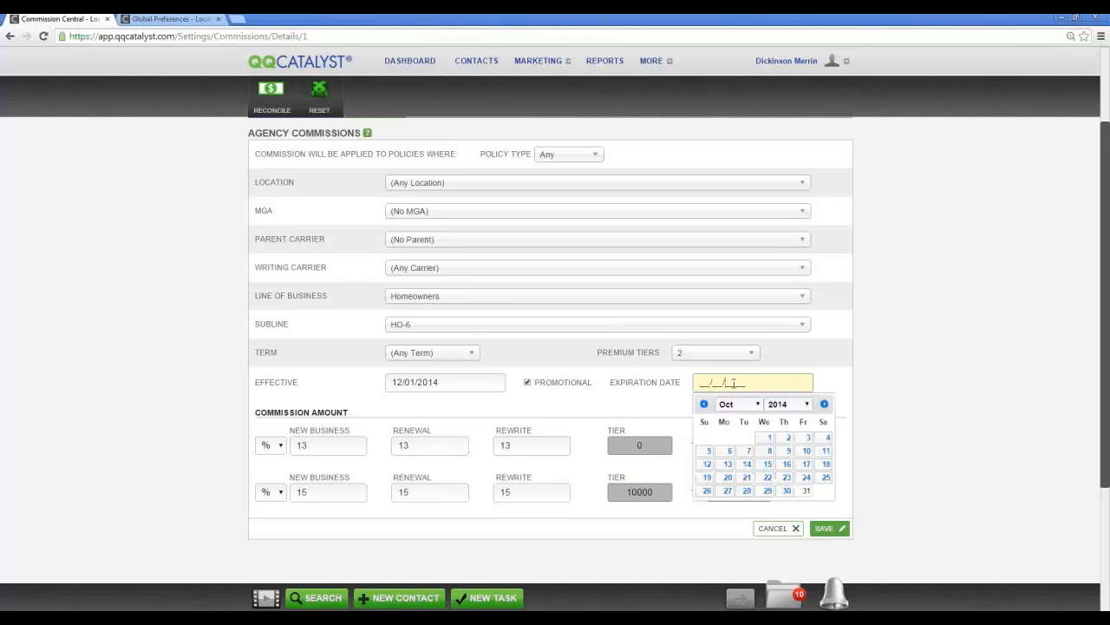
{"action": "type", "text": "12/31/2014"}
{"action": "key", "text": "Tab"}
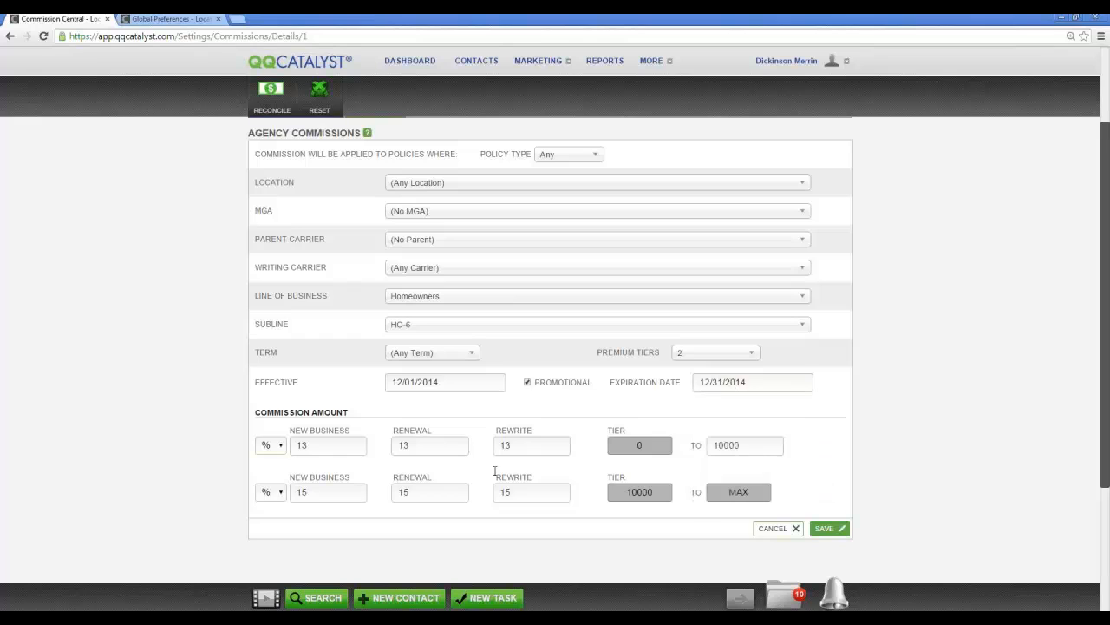
Step: Set all commission rates to 15% for the first tier and 19% for the second, and cancel the rule without saving
{"action": "double_click", "coordinate": [328, 444]}
{"action": "type", "text": "15"}
{"action": "key", "text": "Tab"}
{"action": "type", "text": "15"}
{"action": "key", "text": "Tab"}
{"action": "type", "text": "15"}
{"action": "key", "text": "Tab"}
{"action": "left_click", "coordinate": [334, 491]}
{"action": "double_click", "coordinate": [334, 491]}
{"action": "type", "text": "19"}
{"action": "key", "text": "Tab"}
{"action": "type", "text": "19"}
{"action": "key", "text": "Tab"}
{"action": "type", "text": "19"}
{"action": "key", "text": "Tab"}
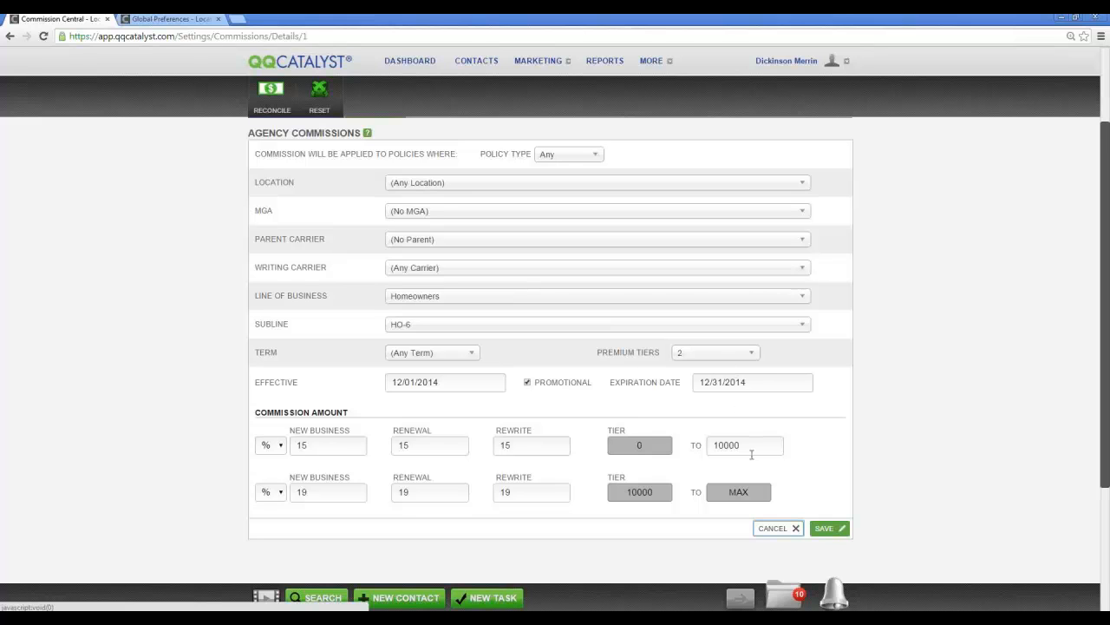
{"action": "left_click", "coordinate": [777, 527]}
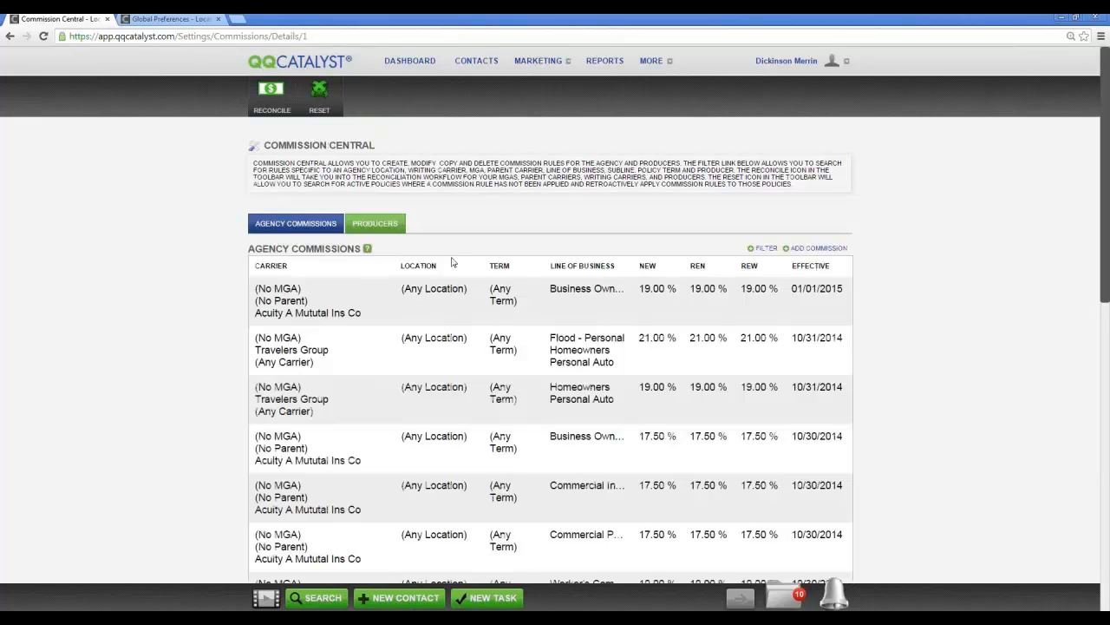
Step: Start a new producer commission rule and review its fields, including the MGA choices
{"action": "left_click", "coordinate": [384, 225]}
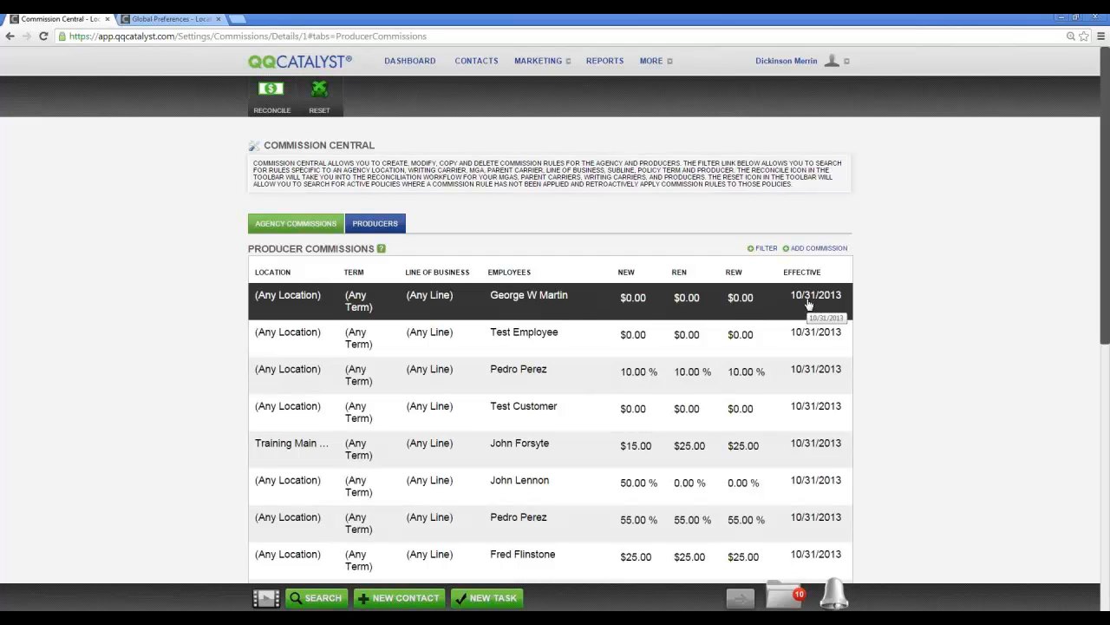
{"action": "left_click", "coordinate": [813, 249]}
{"action": "scroll", "coordinate": [556, 268], "scroll_direction": "down", "scroll_amount": 1}
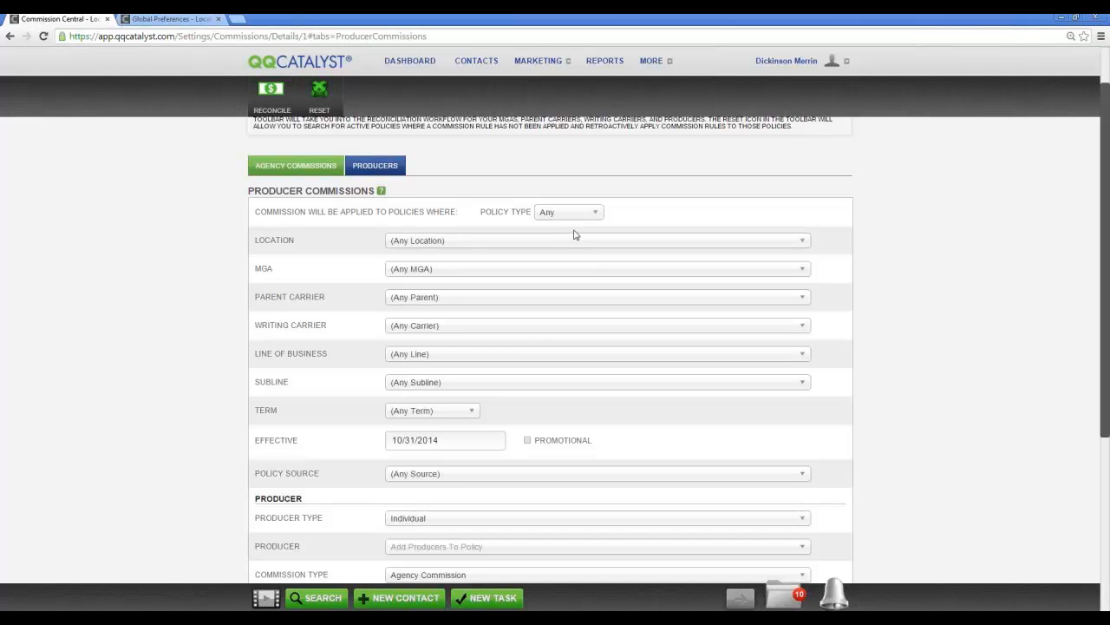
{"action": "left_click", "coordinate": [535, 269]}
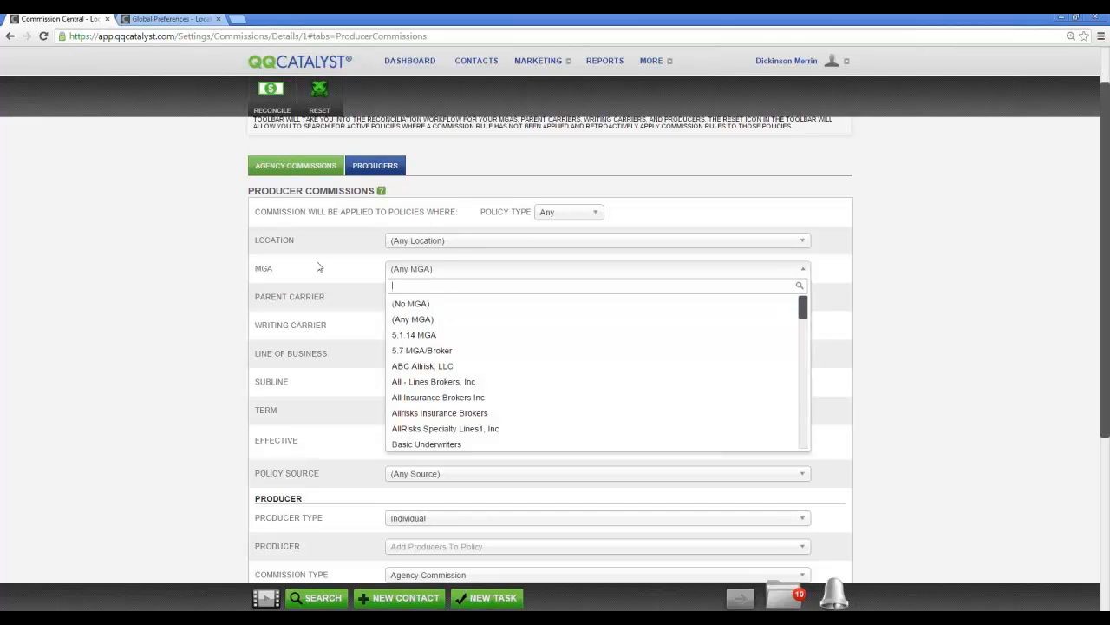
{"action": "left_click", "coordinate": [413, 267]}
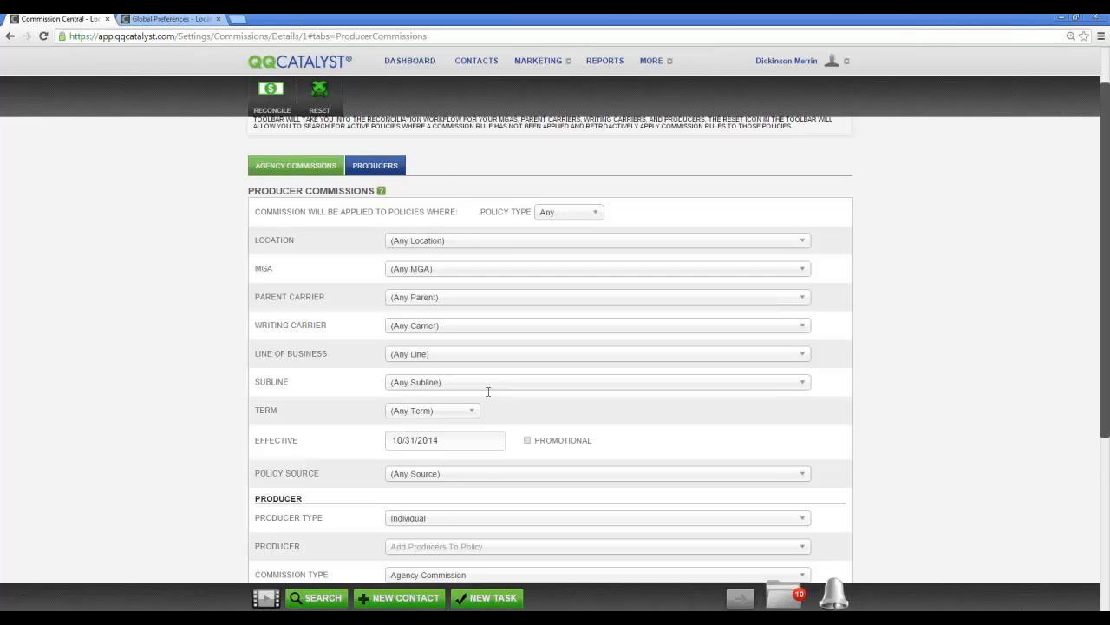
{"action": "scroll", "coordinate": [488, 392], "scroll_direction": "down", "scroll_amount": 1}
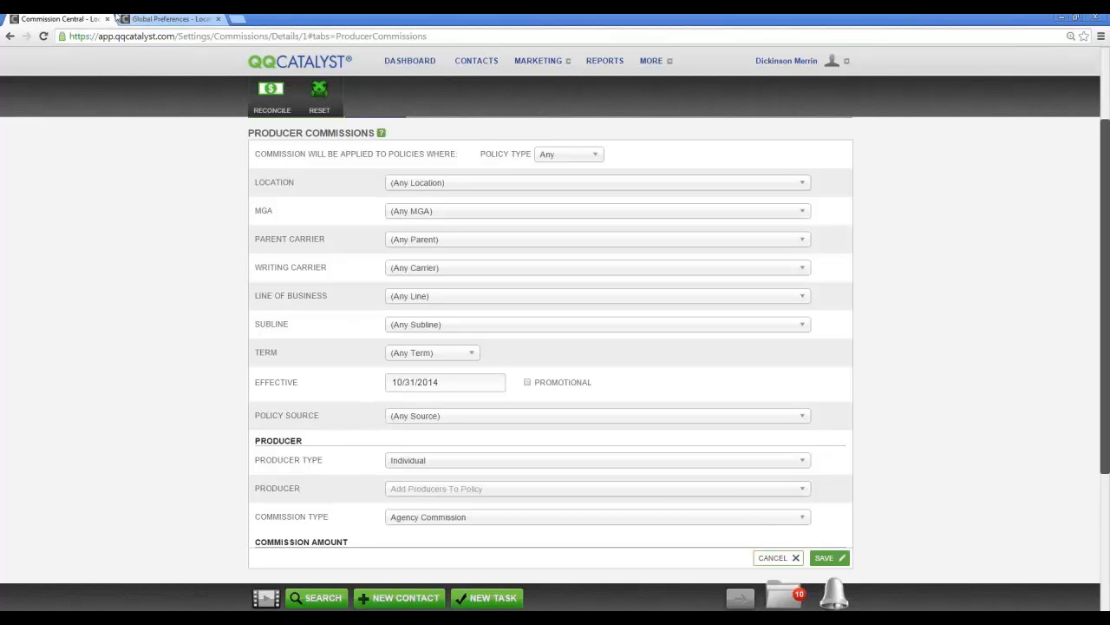
Step: Open the location preferences and go to the policy sources in the policy settings
{"action": "left_click", "coordinate": [147, 20]}
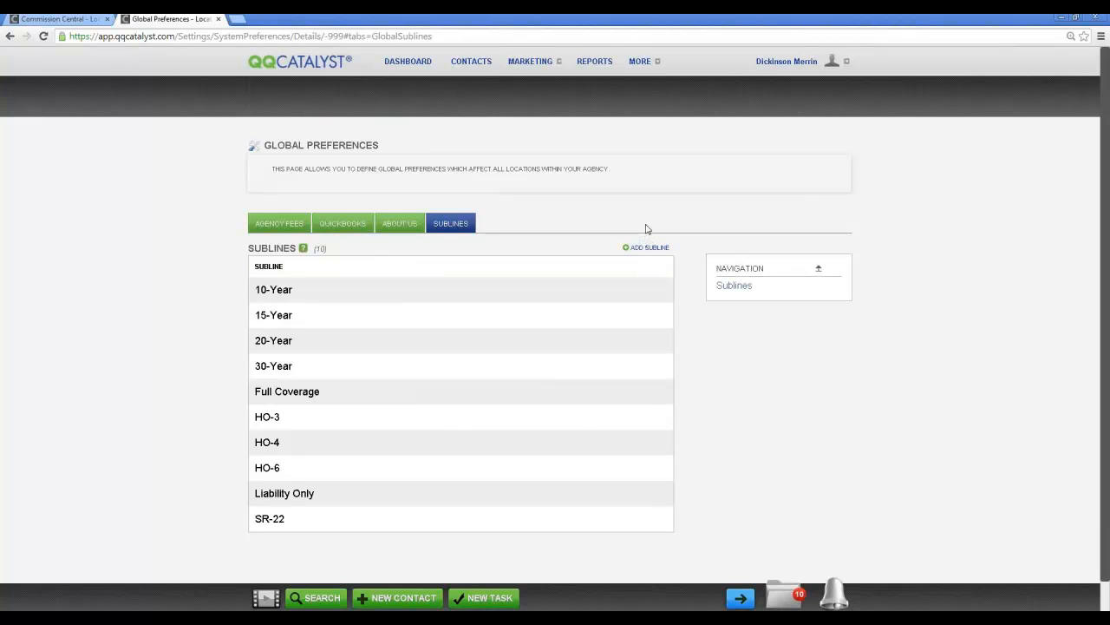
{"action": "left_click", "coordinate": [786, 62]}
{"action": "mouse_move", "coordinate": [791, 82]}
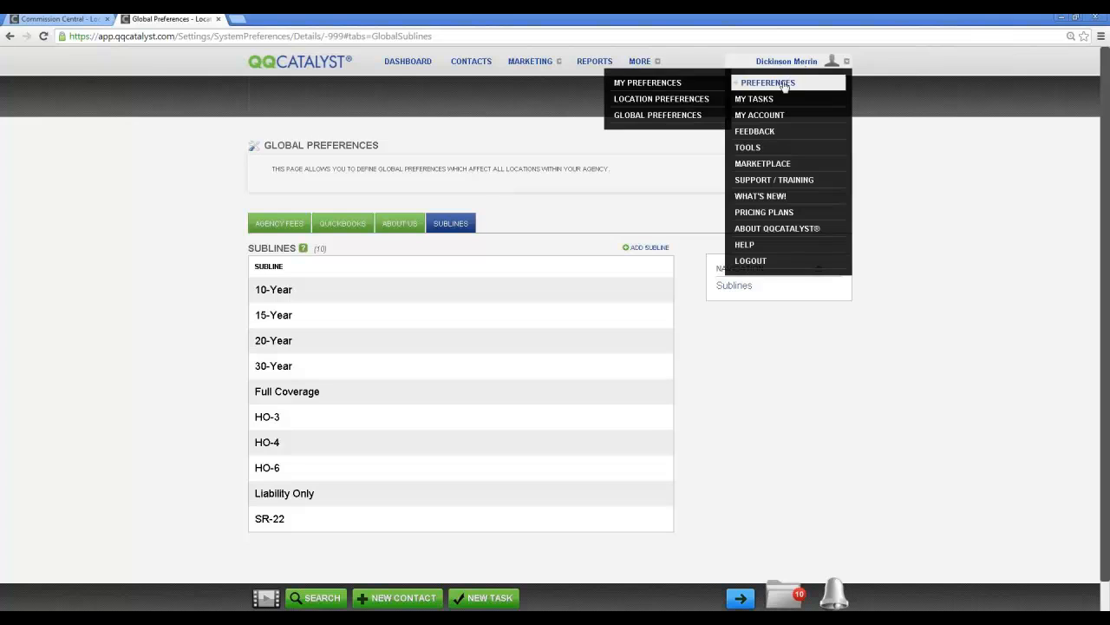
{"action": "left_click", "coordinate": [651, 99]}
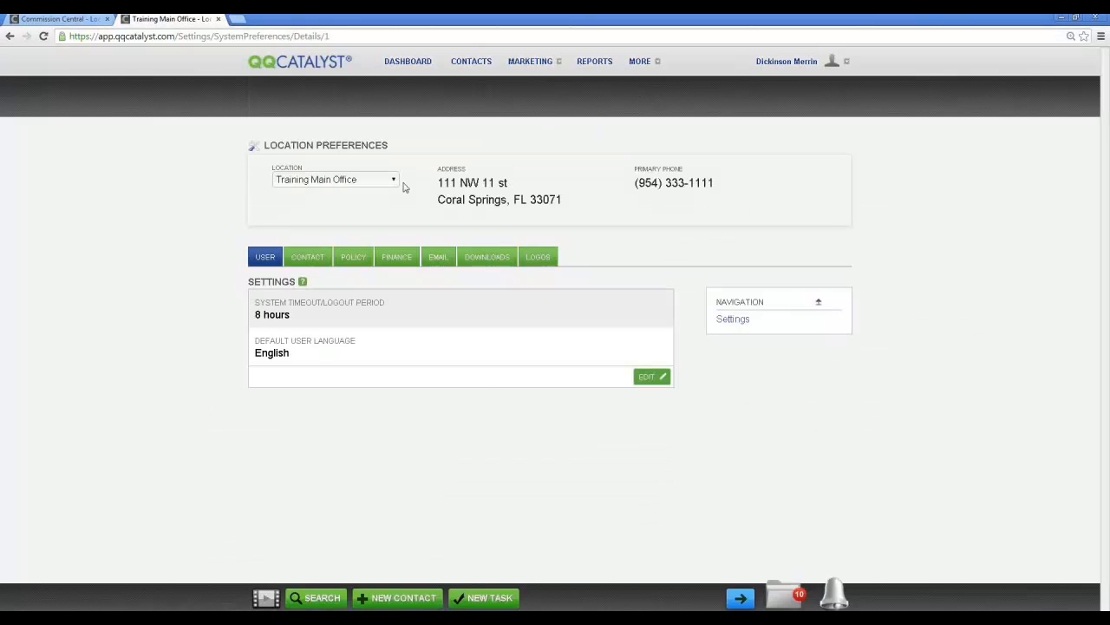
{"action": "left_click", "coordinate": [355, 257]}
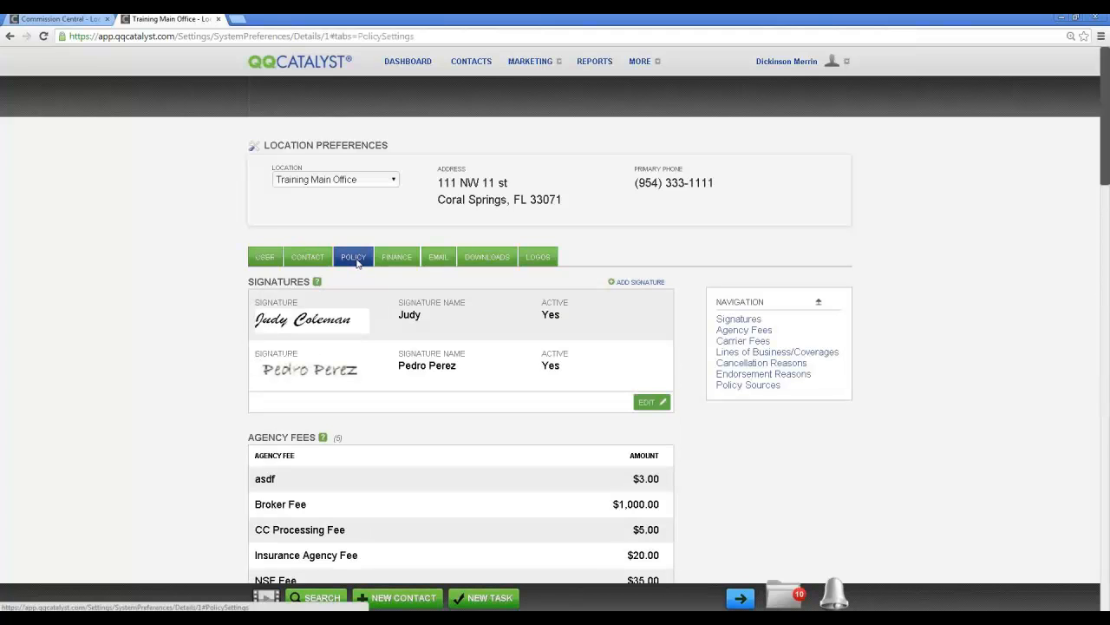
{"action": "left_click", "coordinate": [750, 386]}
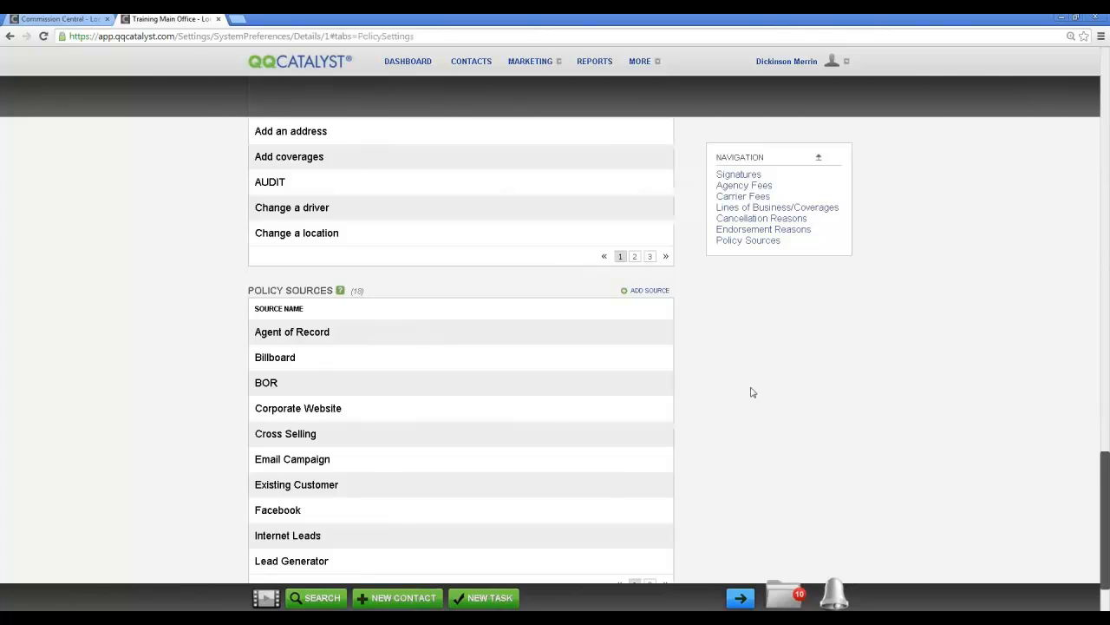
Step: Add a policy source named Producer Generated to the policy sources and save it
{"action": "left_click", "coordinate": [655, 202]}
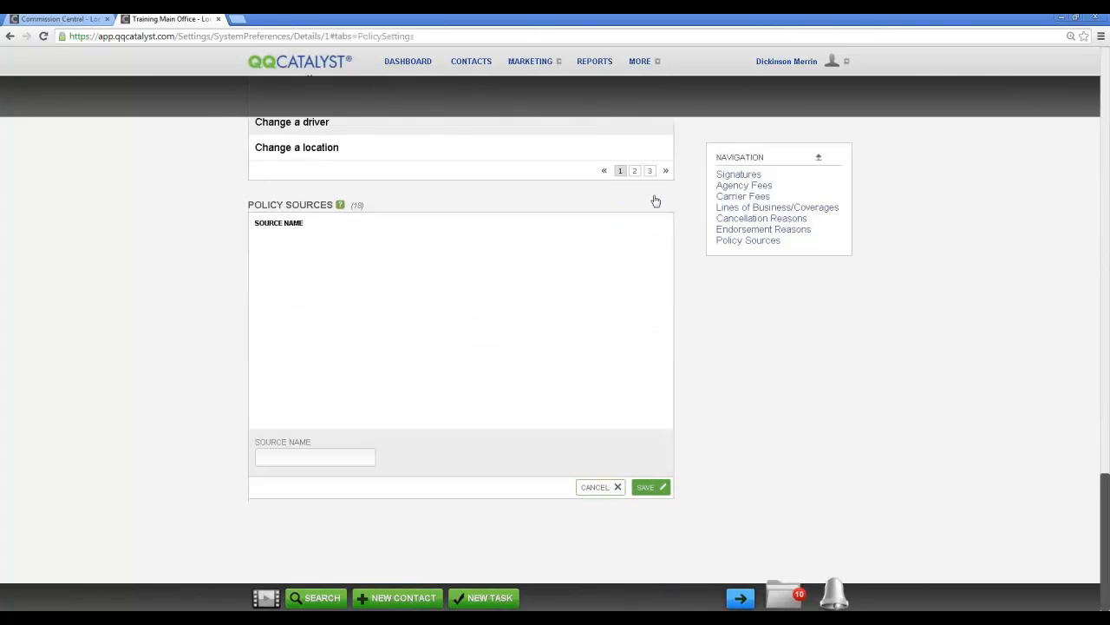
{"action": "left_click", "coordinate": [334, 460]}
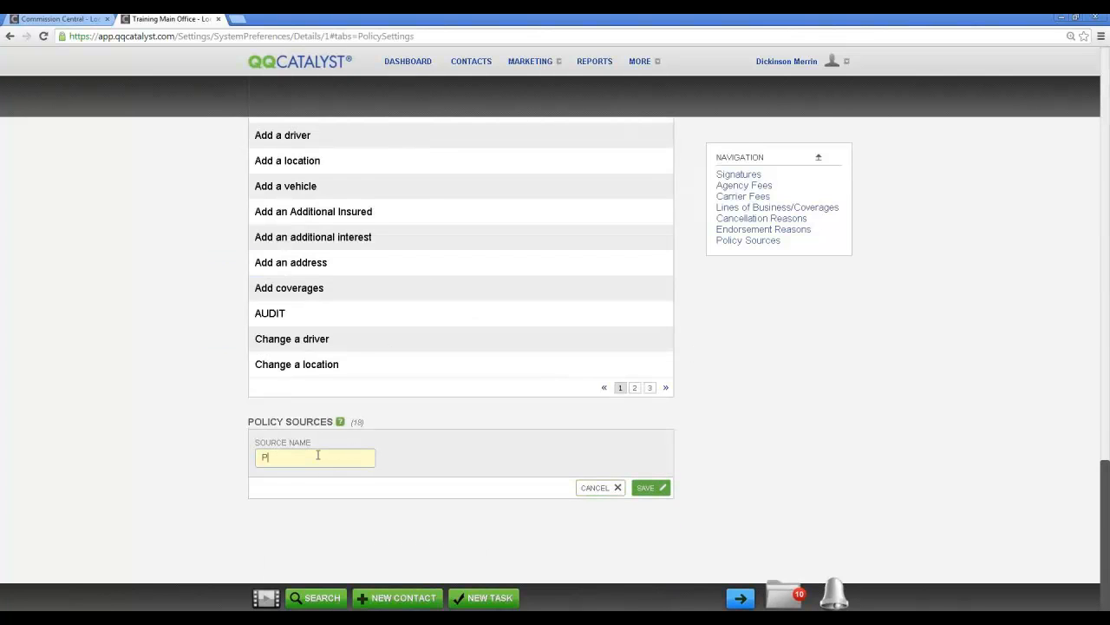
{"action": "type", "text": "Producer Generated"}
{"action": "left_click", "coordinate": [649, 487]}
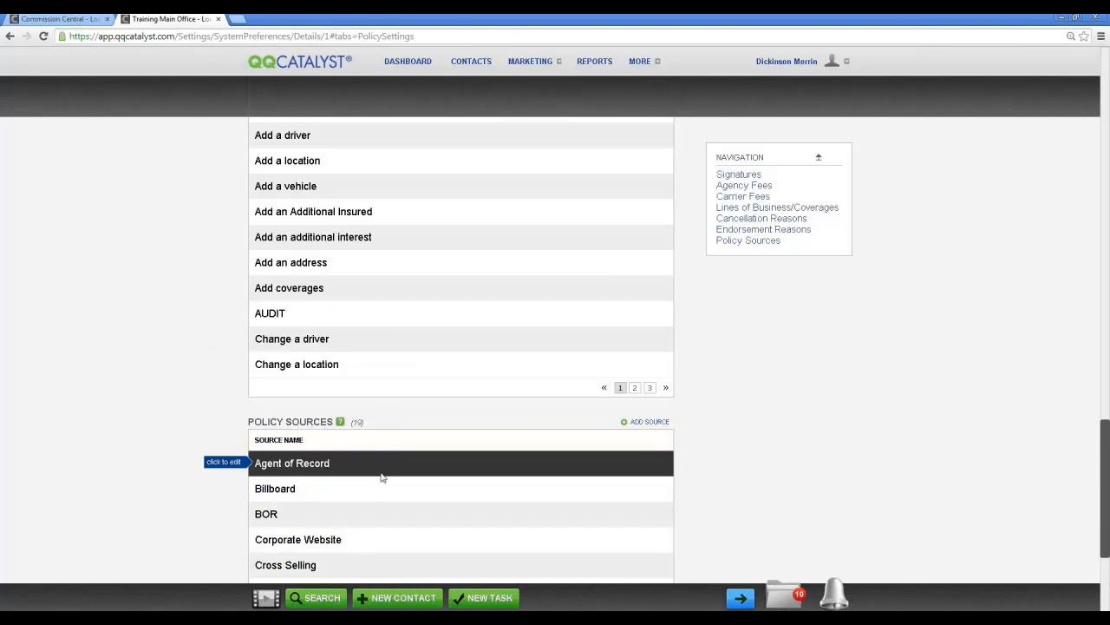
{"action": "scroll", "coordinate": [379, 469], "scroll_direction": "down", "scroll_amount": 2}
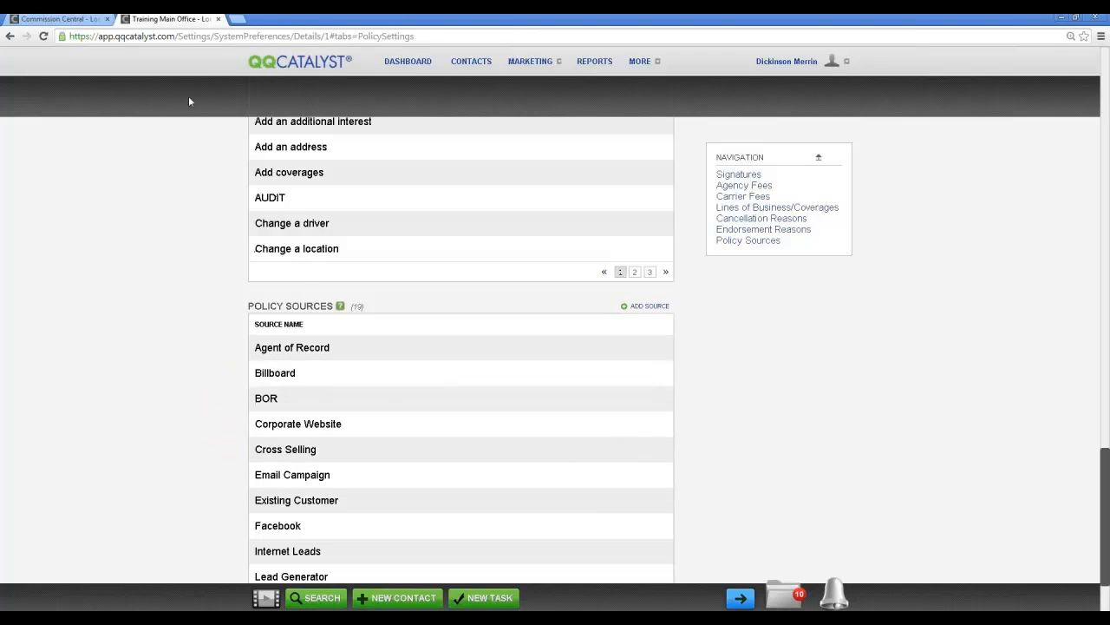
Step: Return to Commission Central, cancel the open producer commission rule and start a fresh one
{"action": "left_click", "coordinate": [51, 19]}
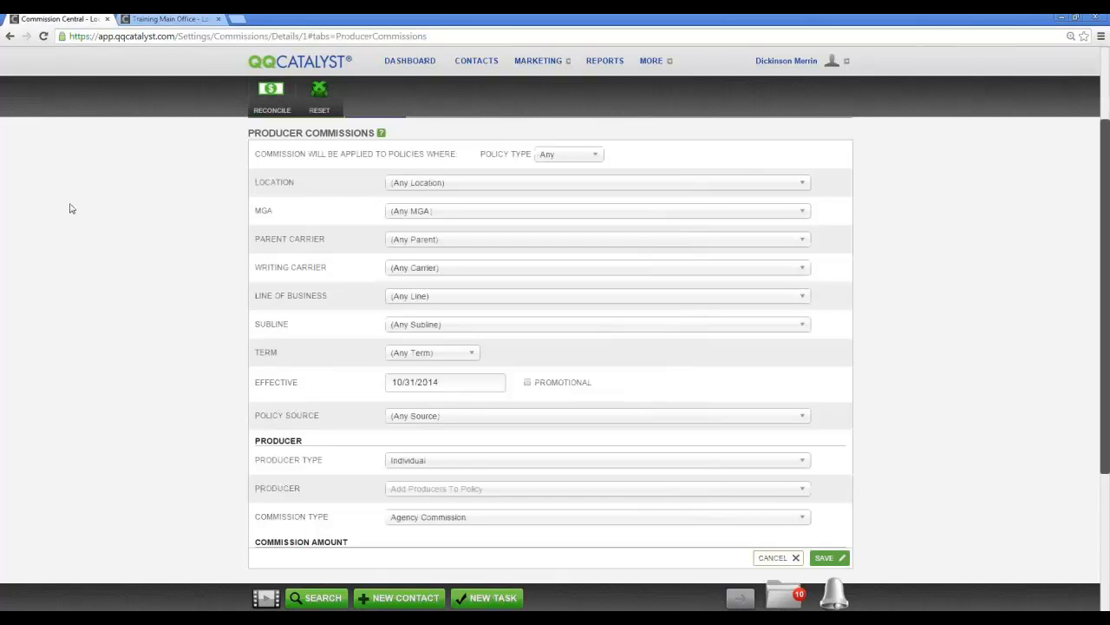
{"action": "left_click", "coordinate": [780, 564]}
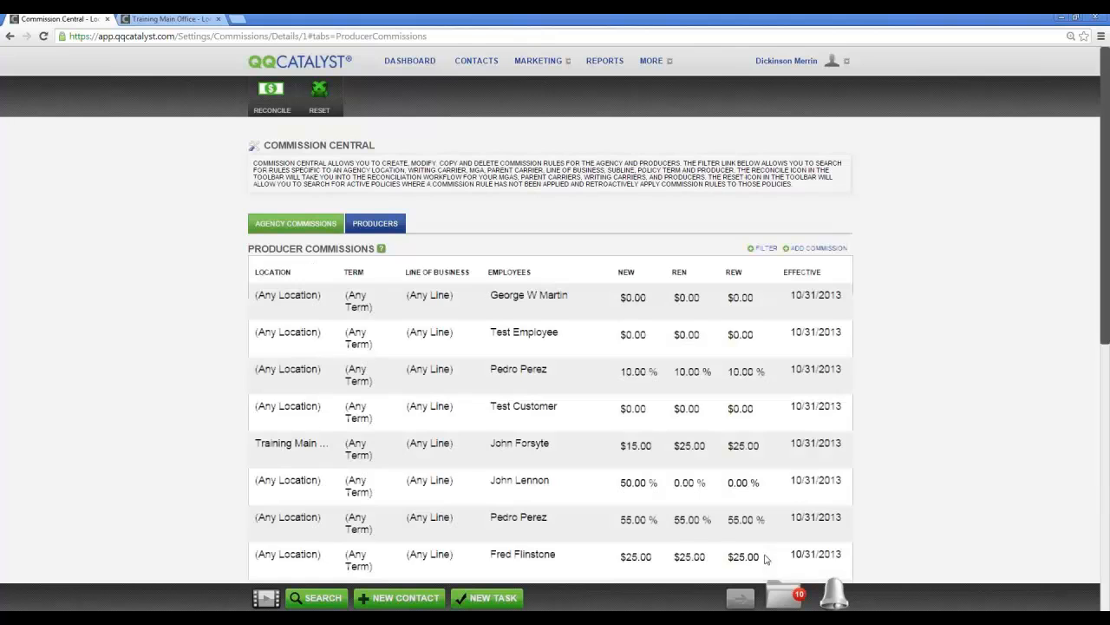
{"action": "left_click", "coordinate": [821, 250]}
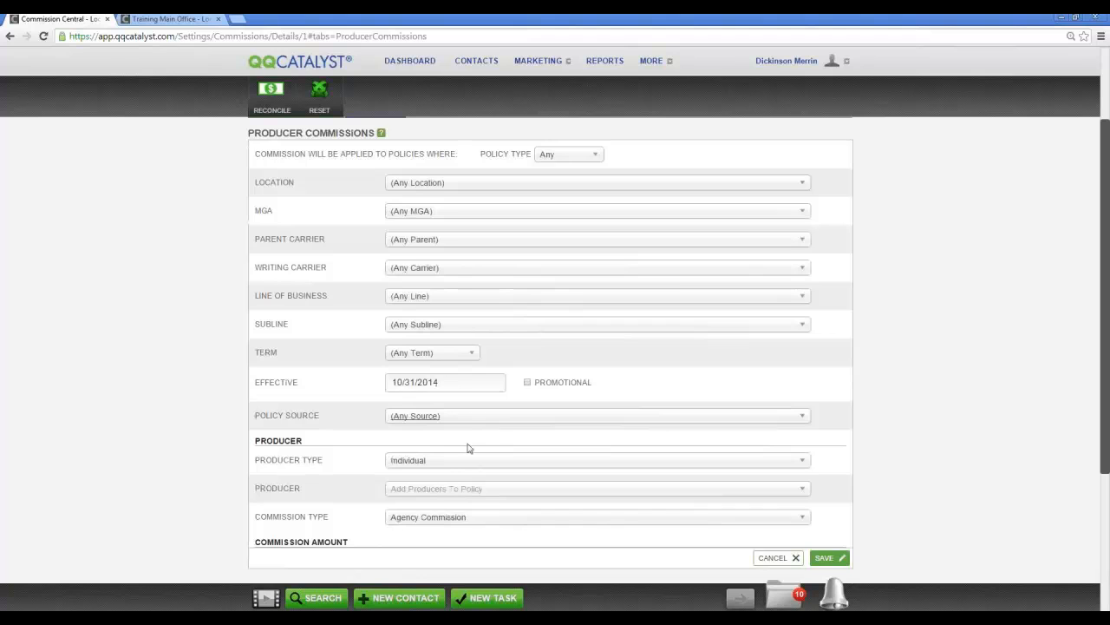
Step: Assign the signed-in account holder as the individual producer, with Agency Commission as the commission type
{"action": "scroll", "coordinate": [431, 460], "scroll_direction": "down", "scroll_amount": 1}
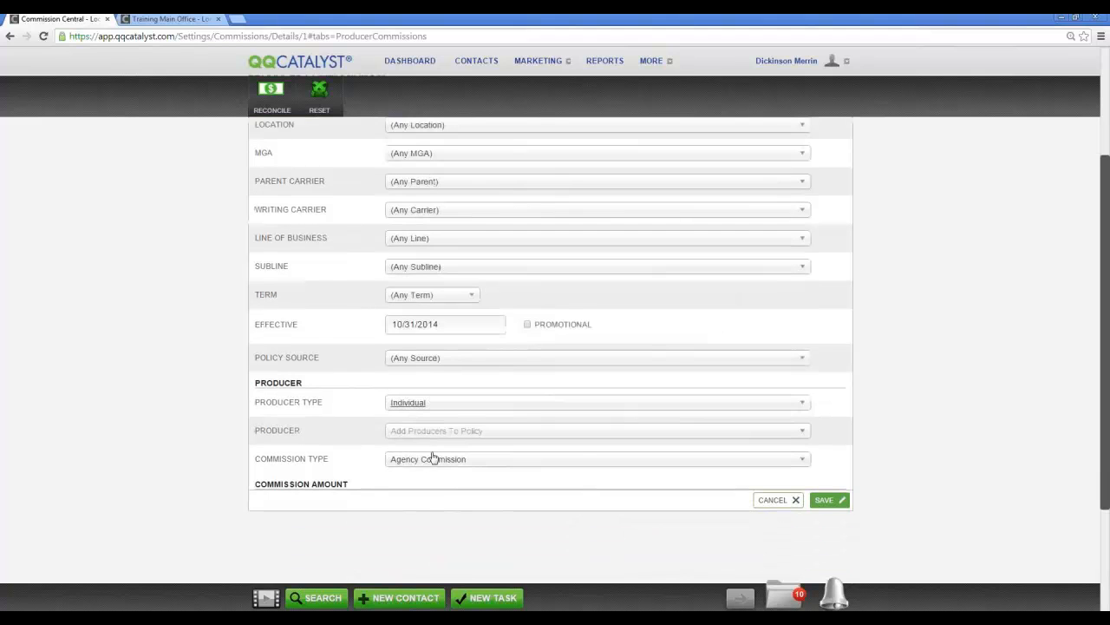
{"action": "left_click", "coordinate": [436, 432]}
{"action": "type", "text": "dickin"}
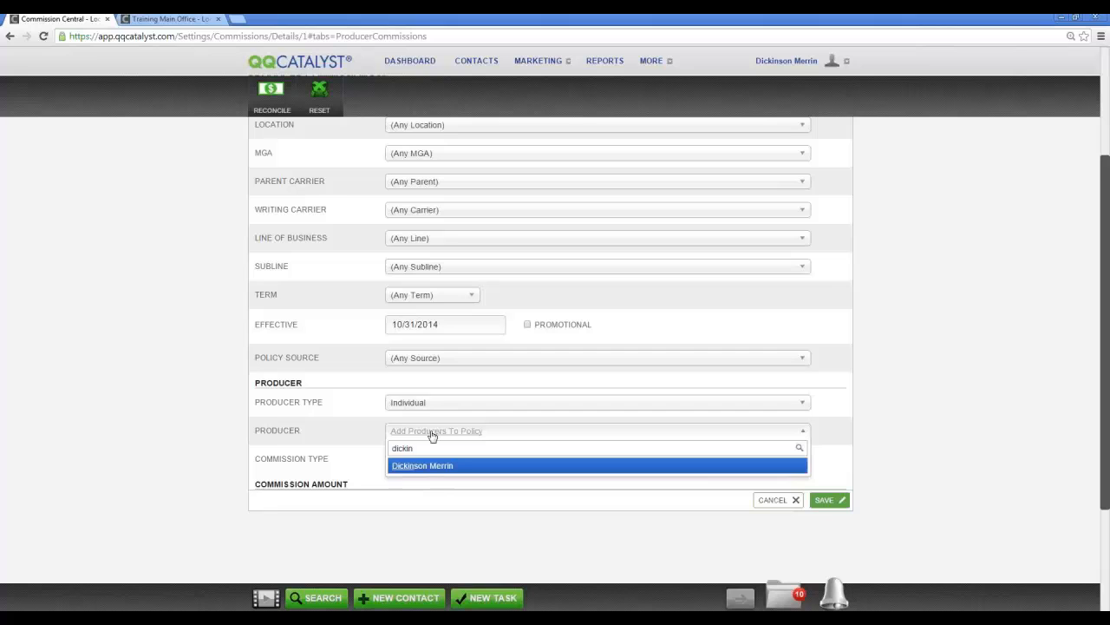
{"action": "left_click", "coordinate": [473, 468]}
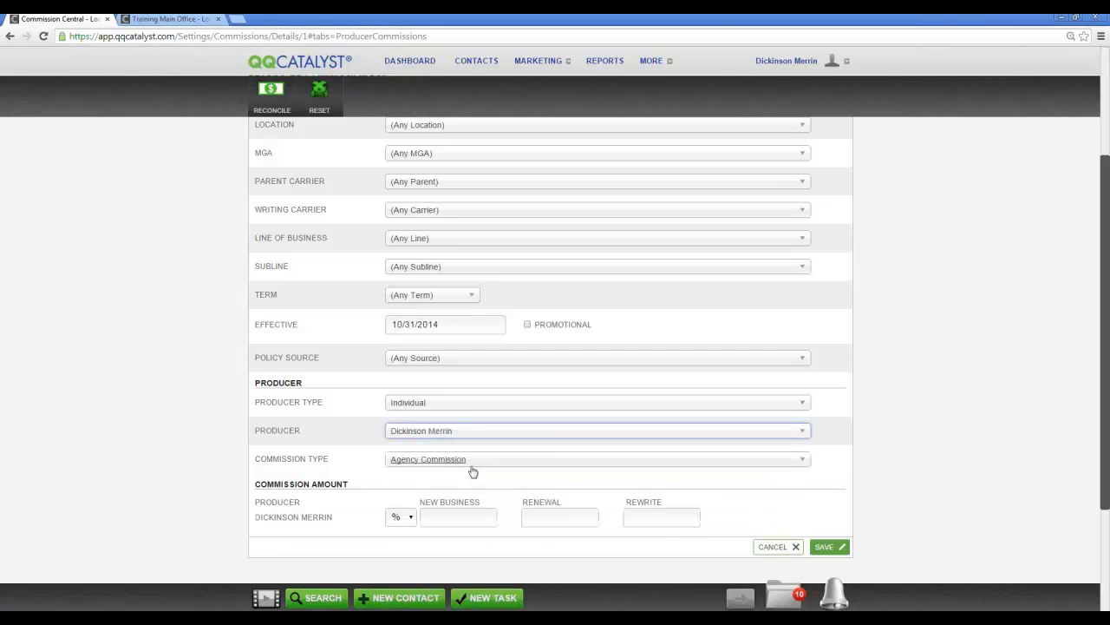
{"action": "left_click", "coordinate": [521, 462]}
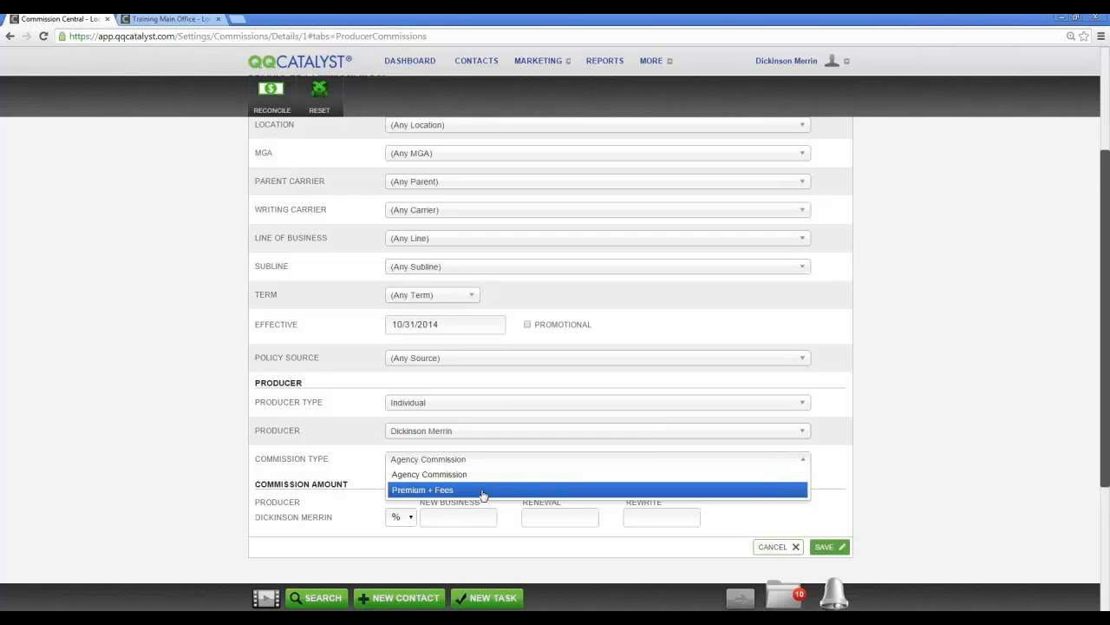
{"action": "left_click", "coordinate": [500, 477]}
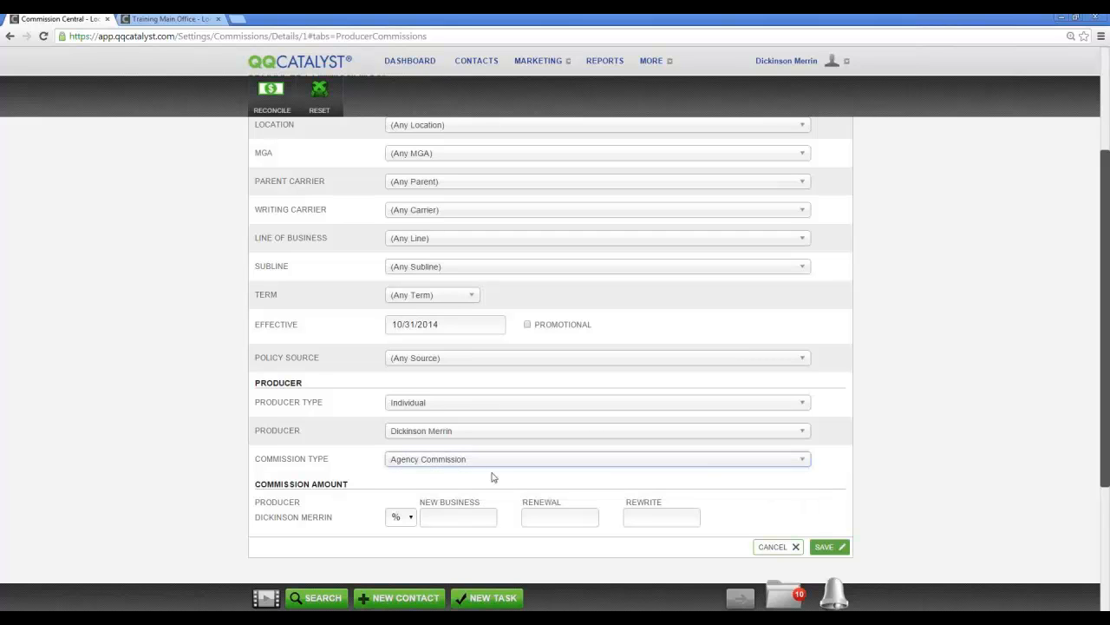
Step: Set the producer's commission to 50% for new business, renewal and rewrite, and save the rule
{"action": "left_click", "coordinate": [448, 513]}
{"action": "type", "text": "50"}
{"action": "key", "text": "Tab"}
{"action": "key", "text": "Tab"}
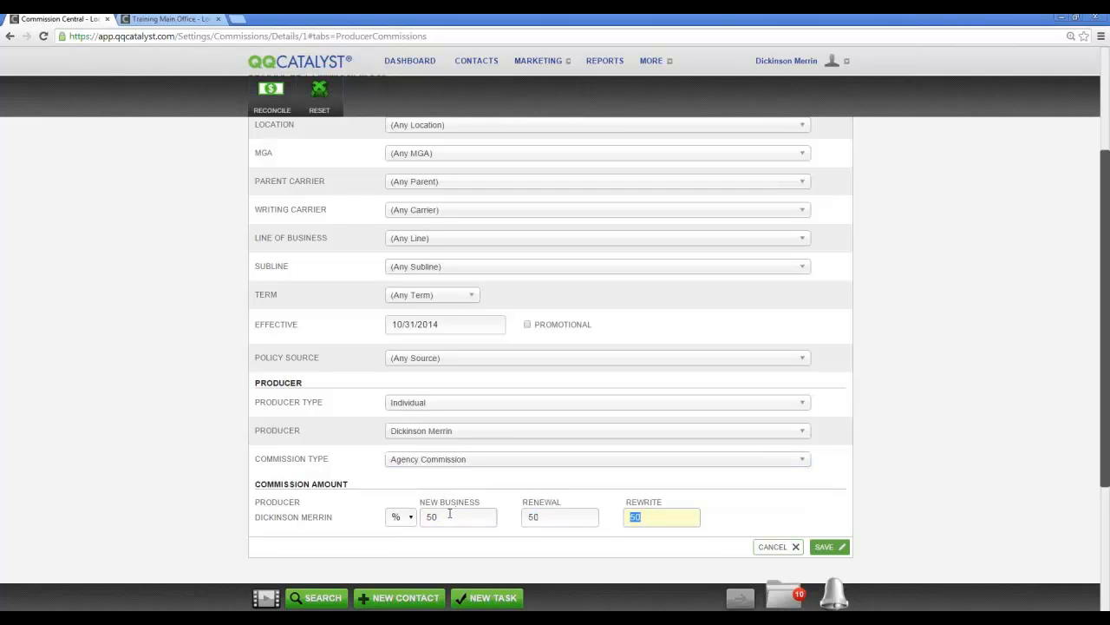
{"action": "left_click", "coordinate": [828, 546]}
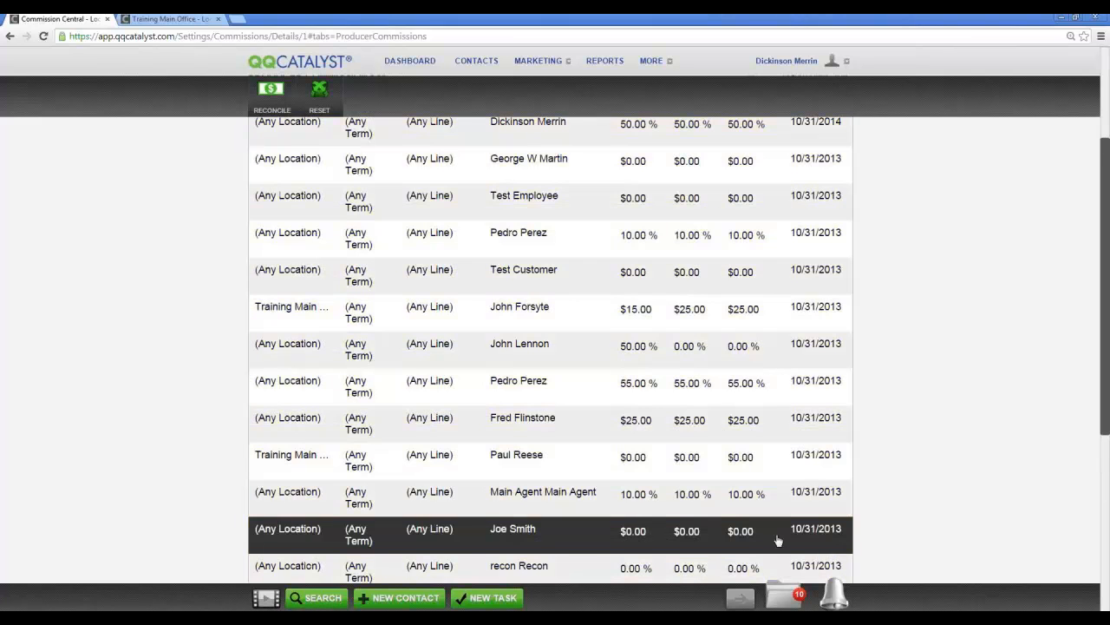
{"action": "scroll", "coordinate": [829, 490], "scroll_direction": "up", "scroll_amount": 1}
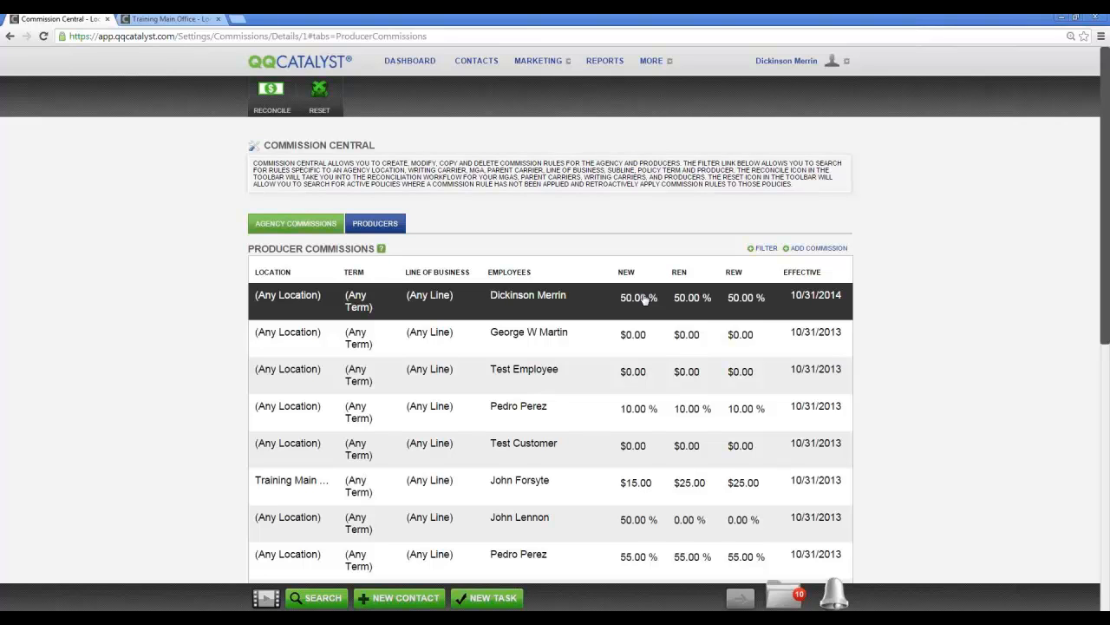
Step: Copy the newly saved 50% producer rule and set the copy's policy source to Producer Generated
{"action": "left_click", "coordinate": [450, 306]}
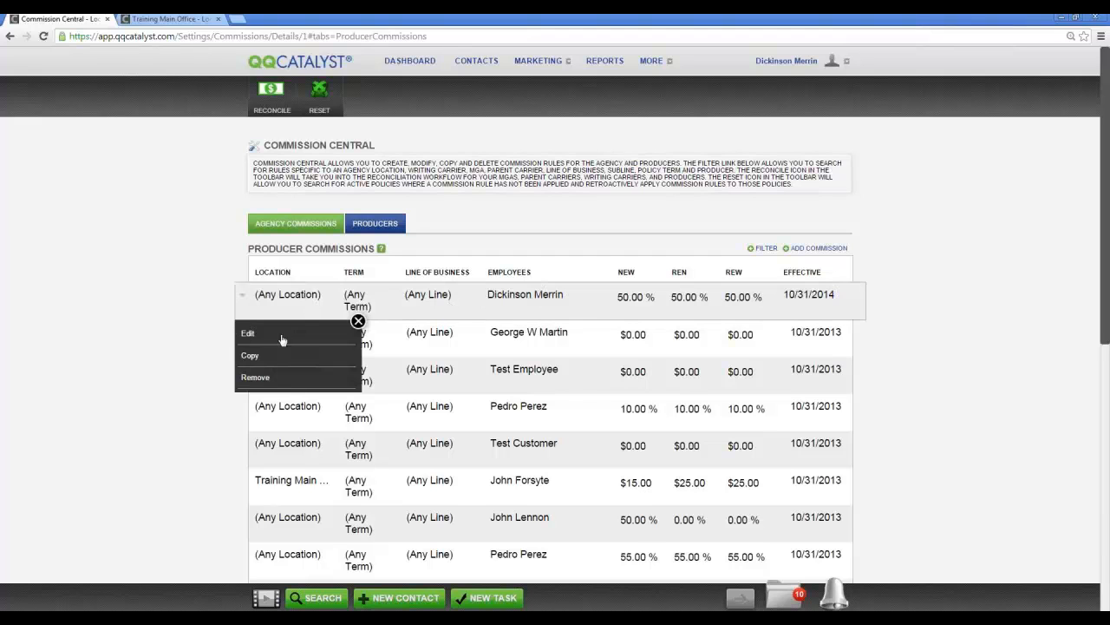
{"action": "left_click", "coordinate": [278, 361]}
{"action": "left_click", "coordinate": [278, 363]}
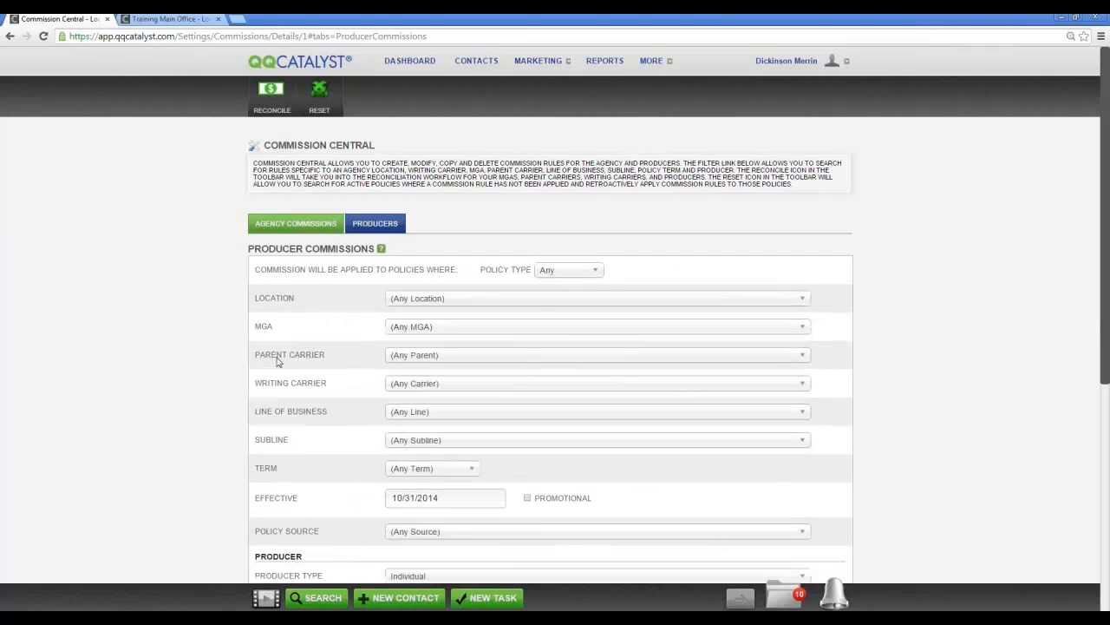
{"action": "scroll", "coordinate": [345, 399], "scroll_direction": "down", "scroll_amount": 2}
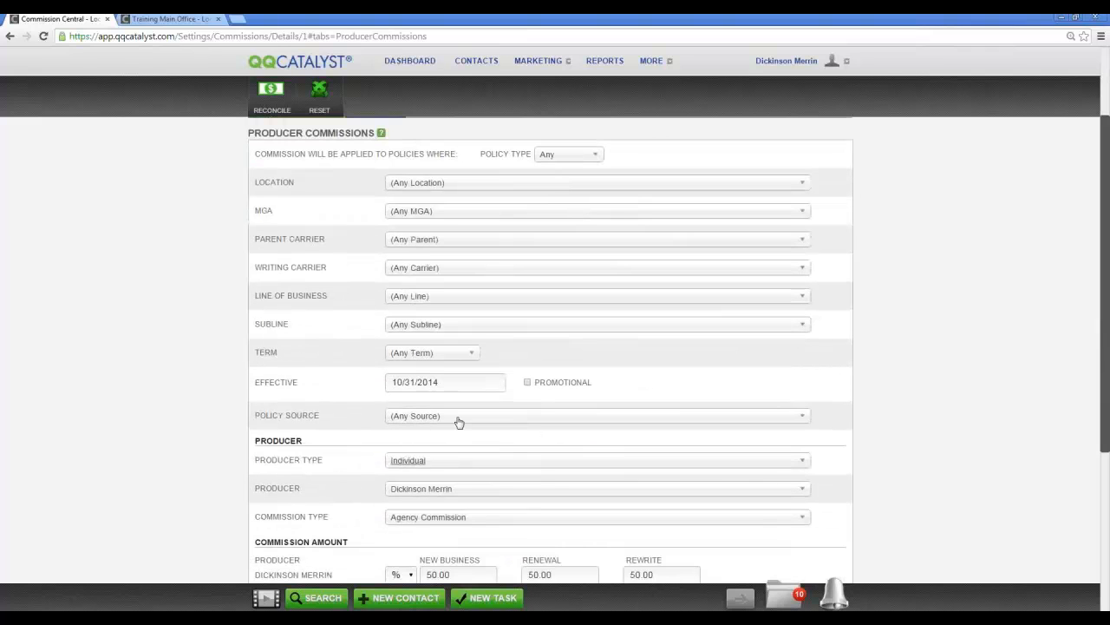
{"action": "left_click", "coordinate": [476, 420]}
{"action": "type", "text": "pro"}
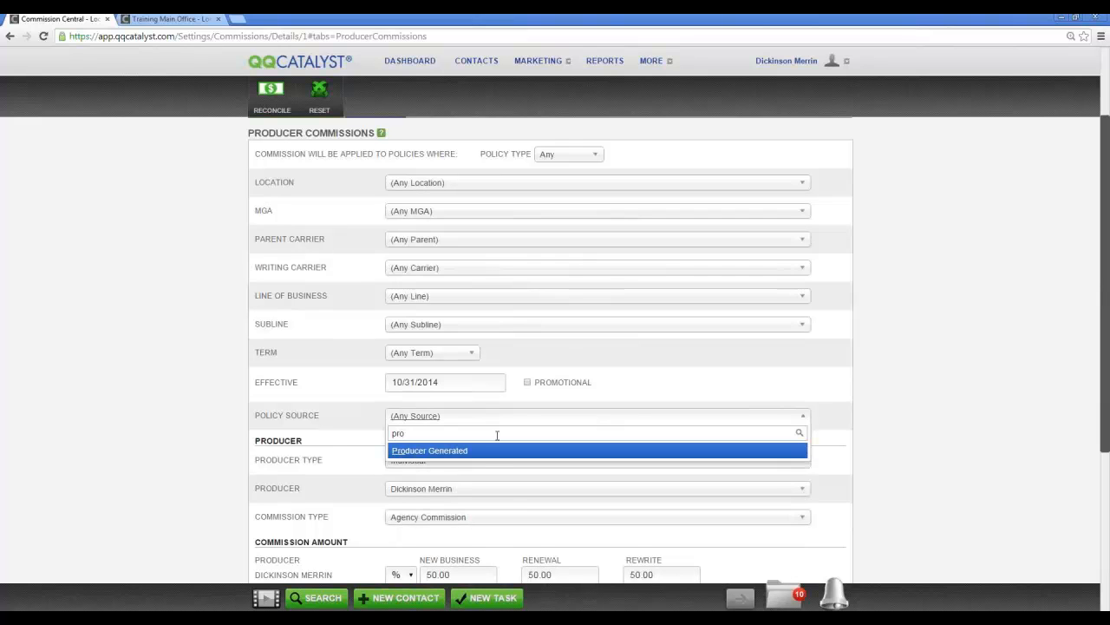
{"action": "left_click", "coordinate": [491, 452]}
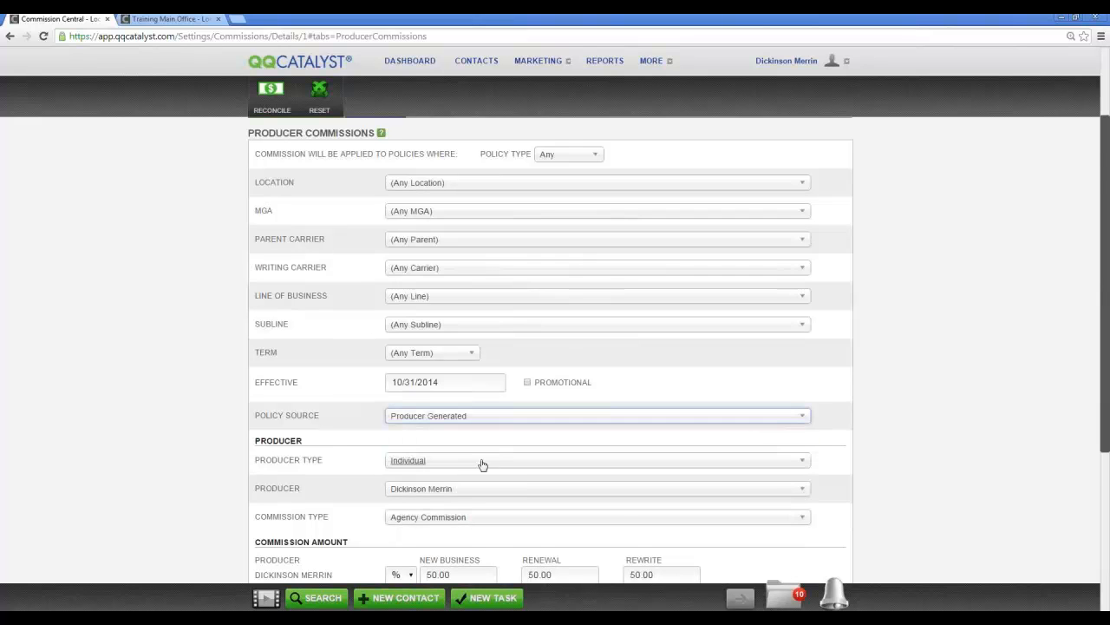
Step: Set the copied rule's new business, renewal and rewrite rates to 75% and save it
{"action": "scroll", "coordinate": [481, 463], "scroll_direction": "down", "scroll_amount": 3}
{"action": "left_click", "coordinate": [468, 459]}
{"action": "type", "text": "75"}
{"action": "key", "text": "Tab"}
{"action": "type", "text": "75"}
{"action": "key", "text": "Tab"}
{"action": "type", "text": "75"}
{"action": "key", "text": "Tab"}
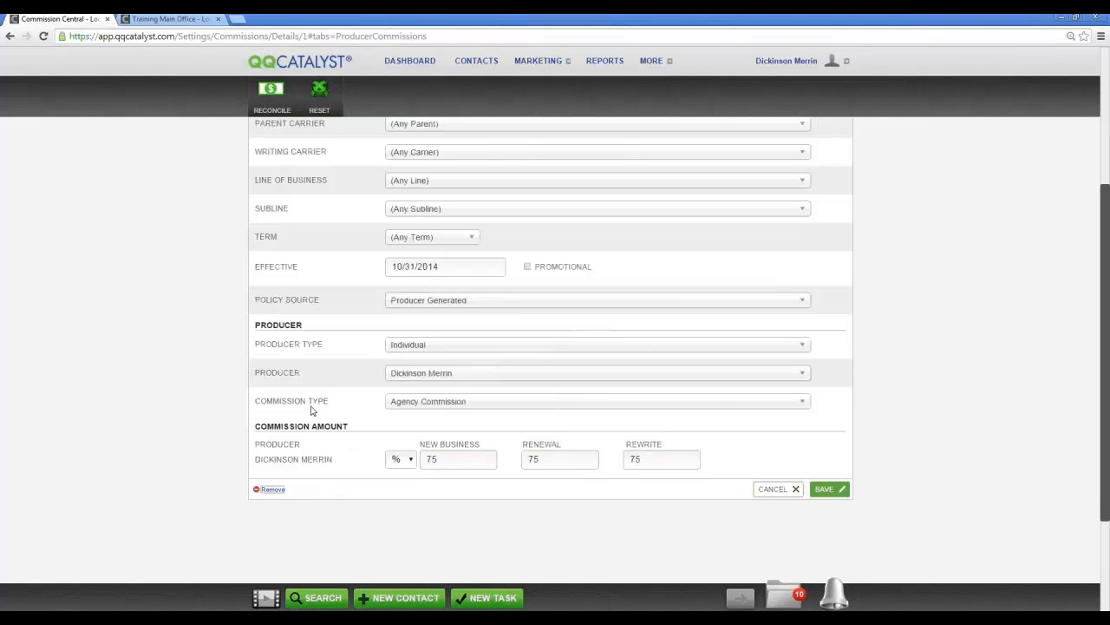
{"action": "left_click", "coordinate": [831, 488]}
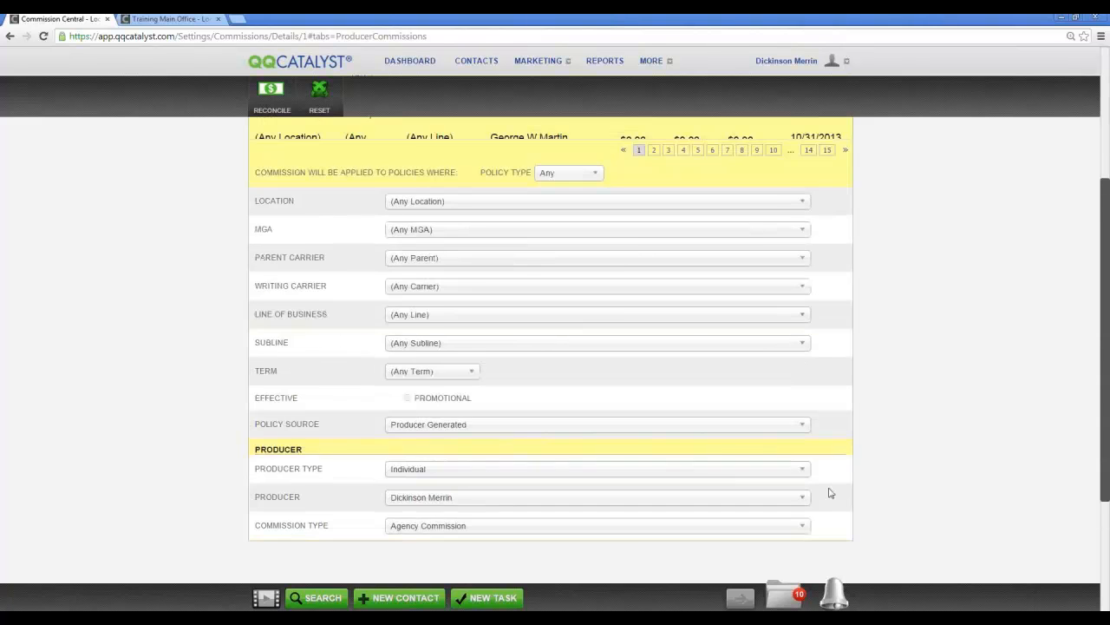
{"action": "scroll", "coordinate": [830, 493], "scroll_direction": "up", "scroll_amount": 1}
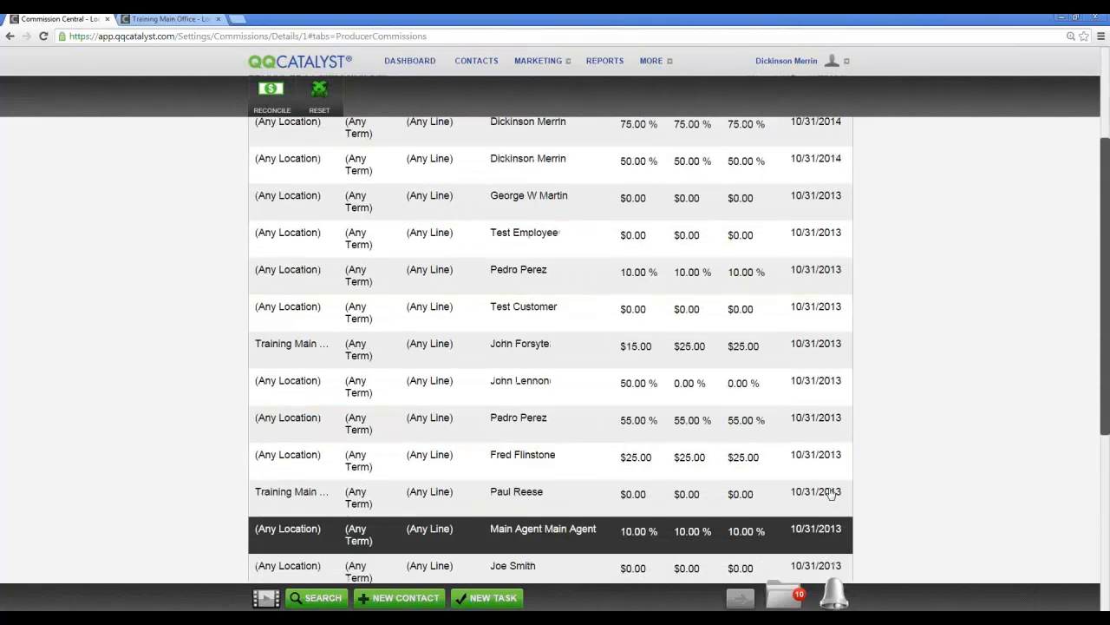
{"action": "scroll", "coordinate": [830, 492], "scroll_direction": "up", "scroll_amount": 3}
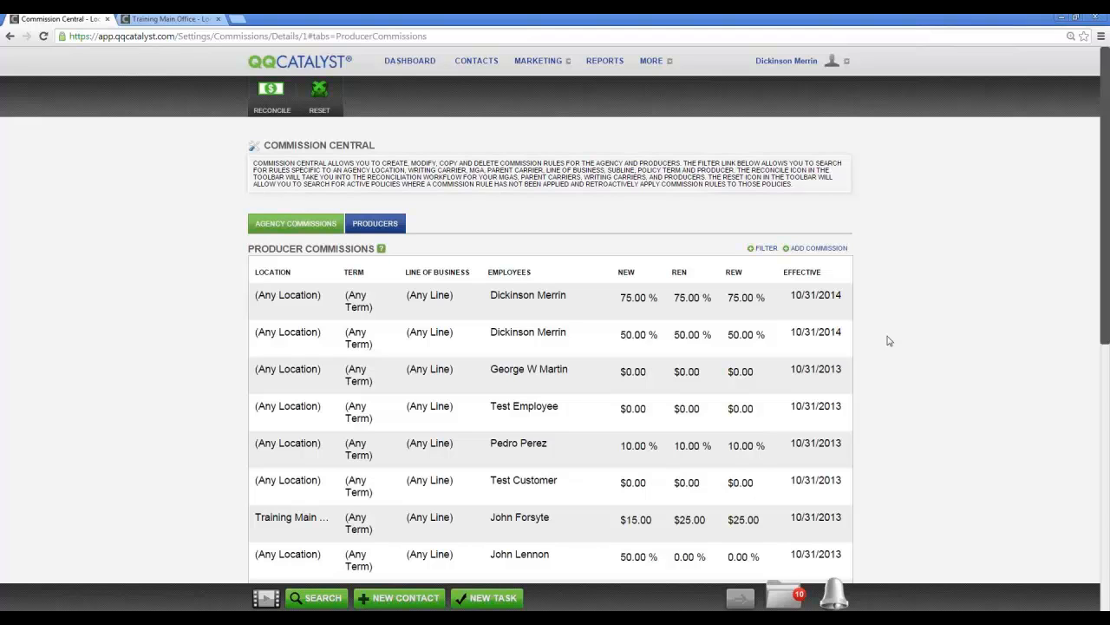
Step: Start a new producer commission rule with the producer type Group - Individual Commission
{"action": "left_click", "coordinate": [818, 249]}
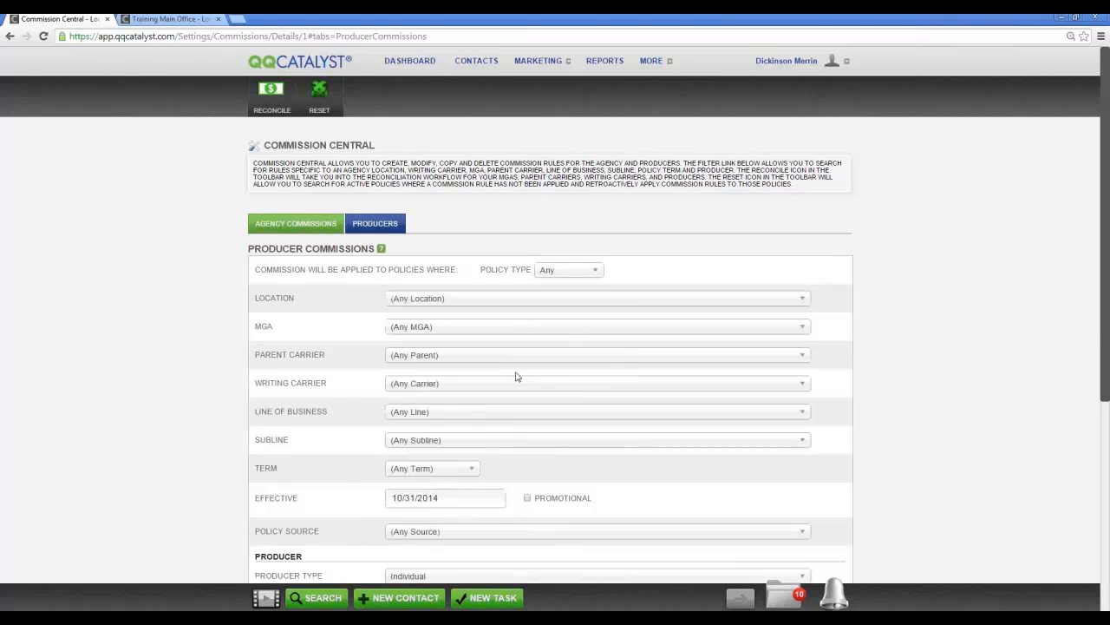
{"action": "scroll", "coordinate": [515, 384], "scroll_direction": "down", "scroll_amount": 2}
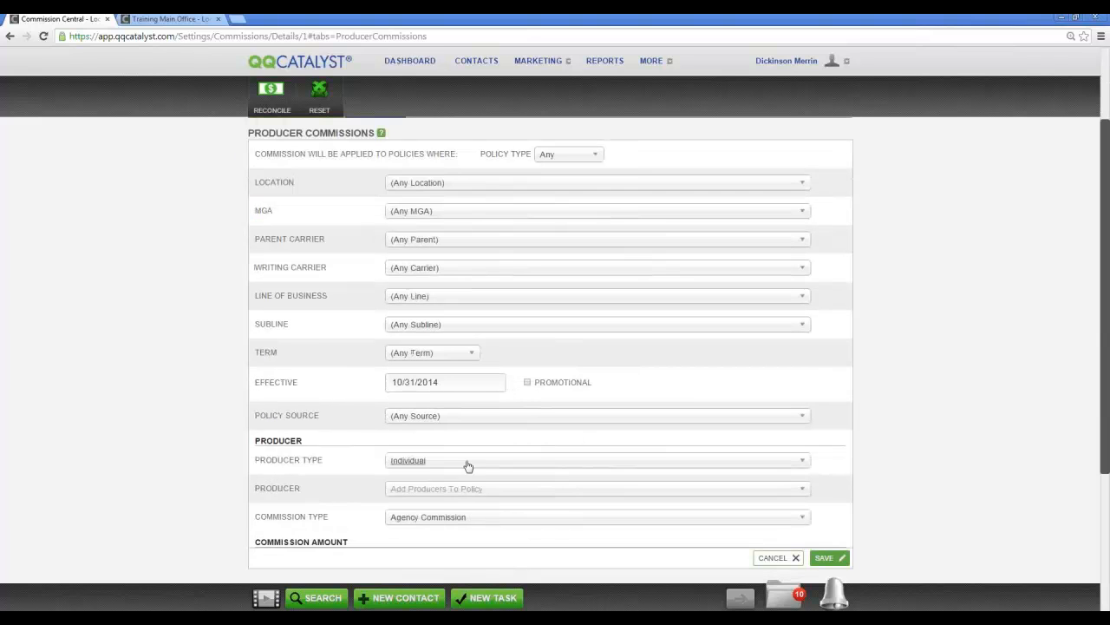
{"action": "left_click", "coordinate": [463, 462]}
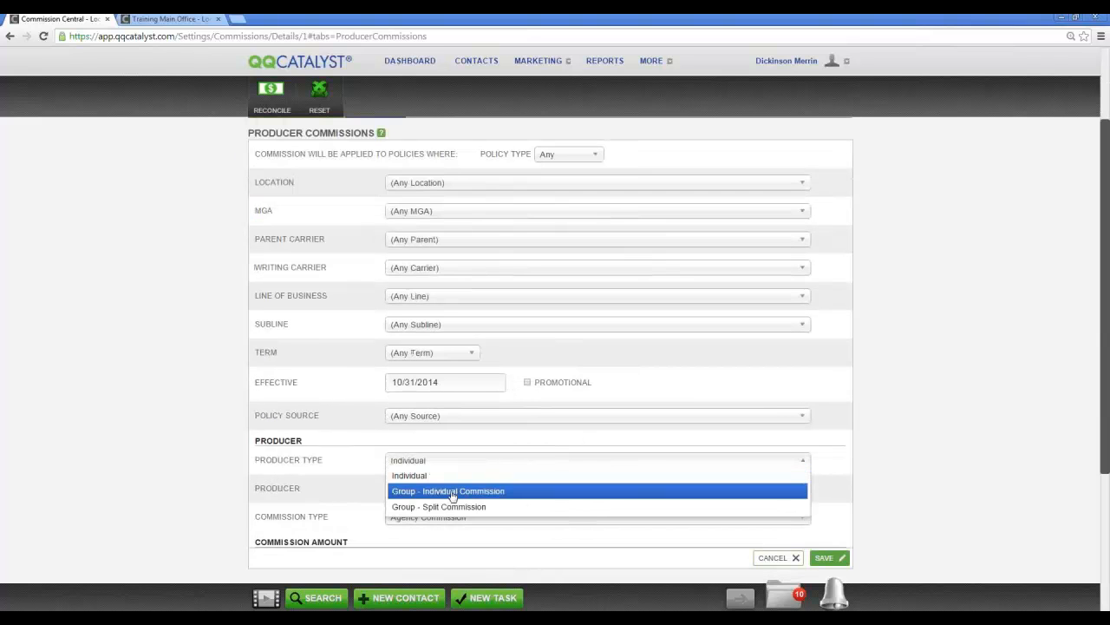
{"action": "left_click", "coordinate": [460, 492]}
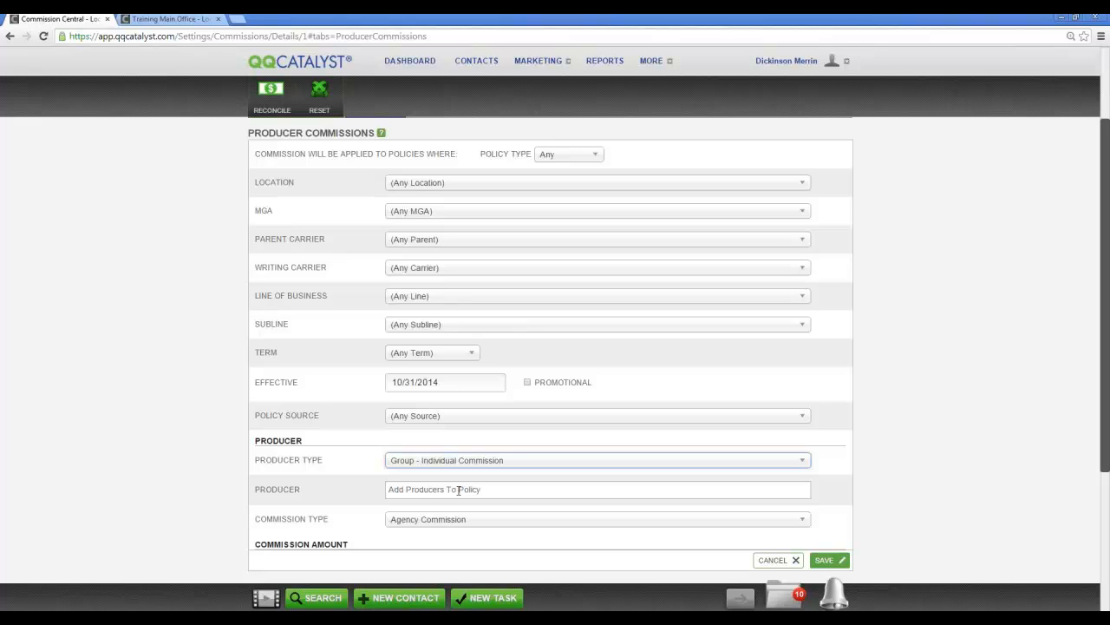
Step: Add two producers to the group rule, the signed-in account holder first and a second colleague
{"action": "left_click", "coordinate": [456, 489]}
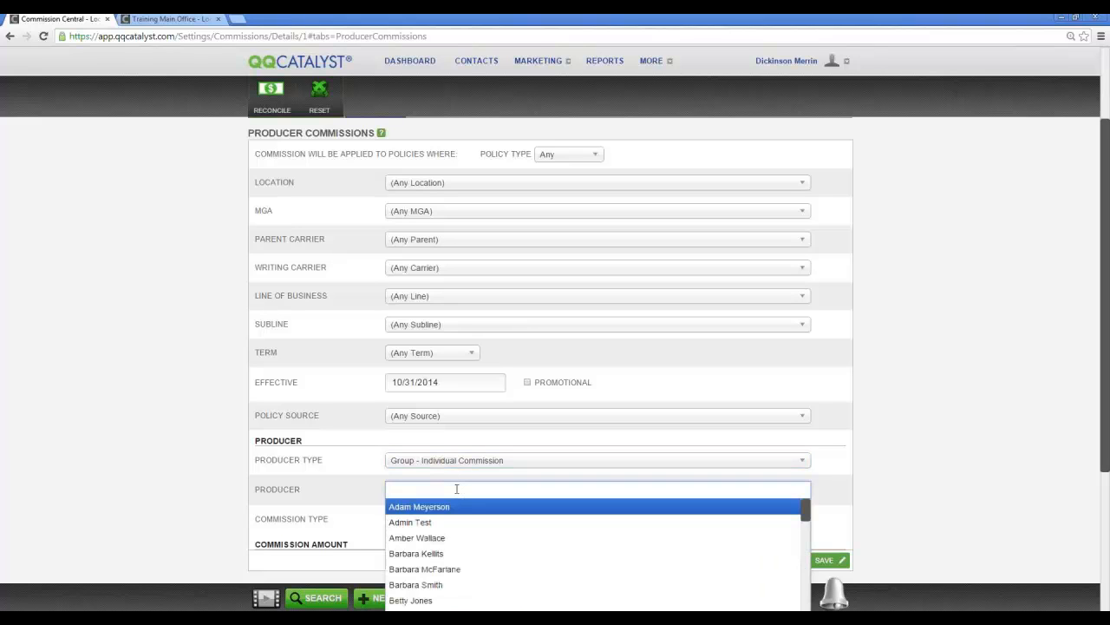
{"action": "type", "text": "dick"}
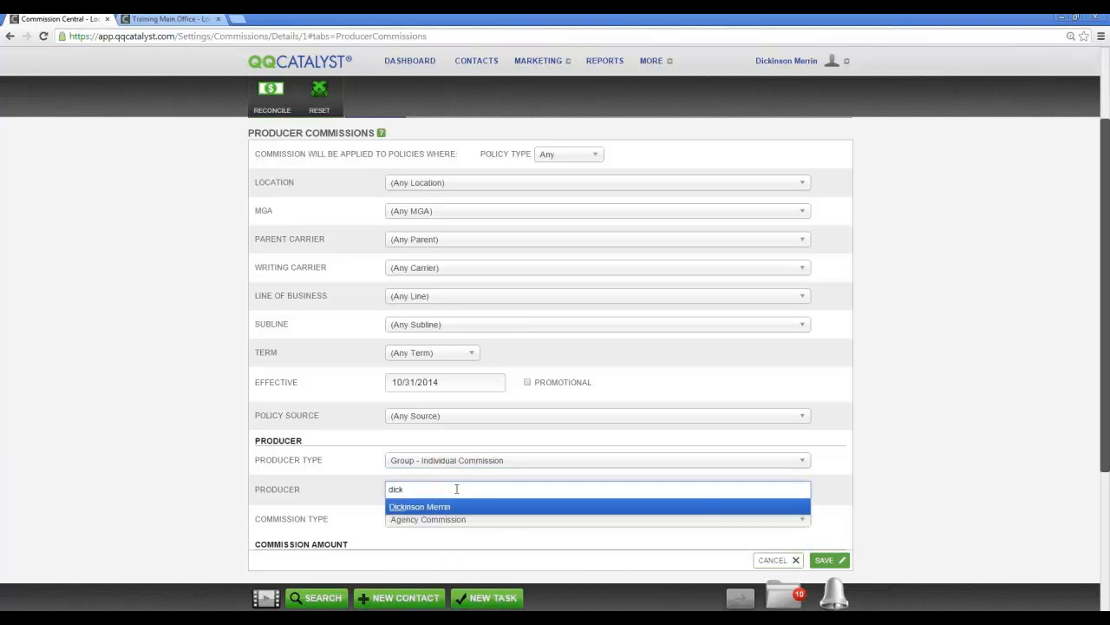
{"action": "key", "text": "Return"}
{"action": "type", "text": "eliz"}
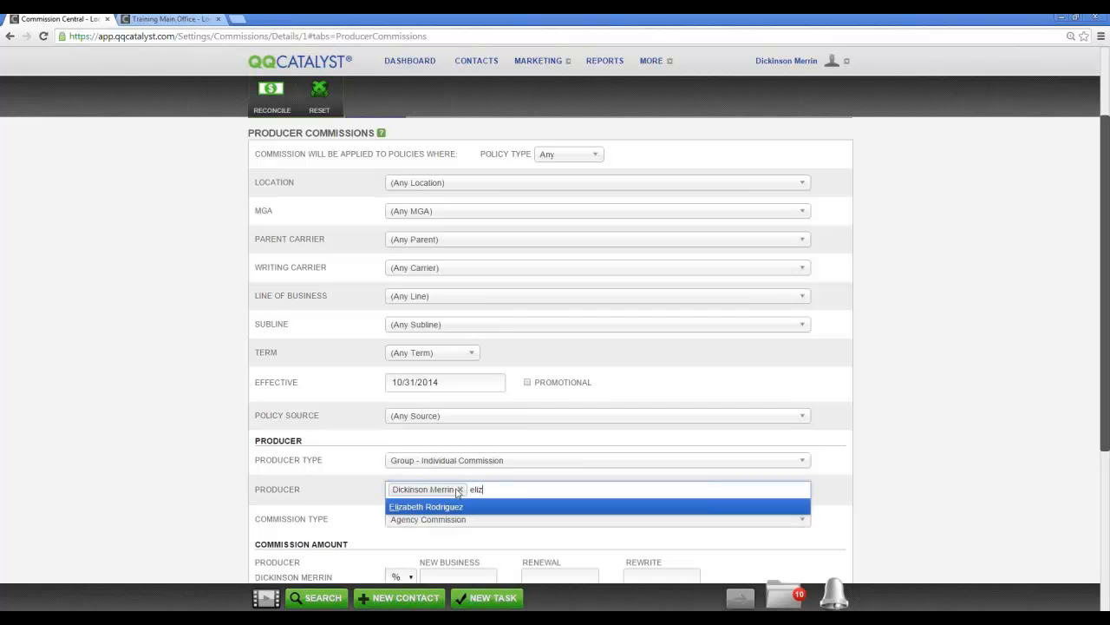
{"action": "left_click", "coordinate": [458, 508]}
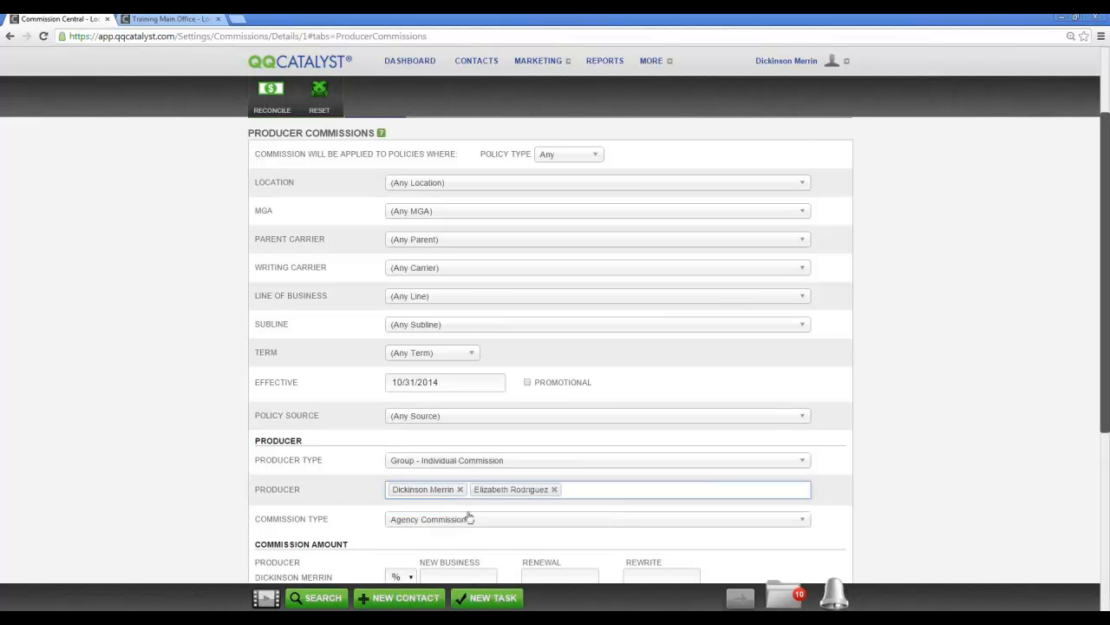
Step: Set all commission rates to 40% for the first producer and 50% for the second
{"action": "scroll", "coordinate": [468, 512], "scroll_direction": "down", "scroll_amount": 1}
{"action": "scroll", "coordinate": [480, 497], "scroll_direction": "down", "scroll_amount": 1}
{"action": "left_click", "coordinate": [457, 462]}
{"action": "type", "text": "40"}
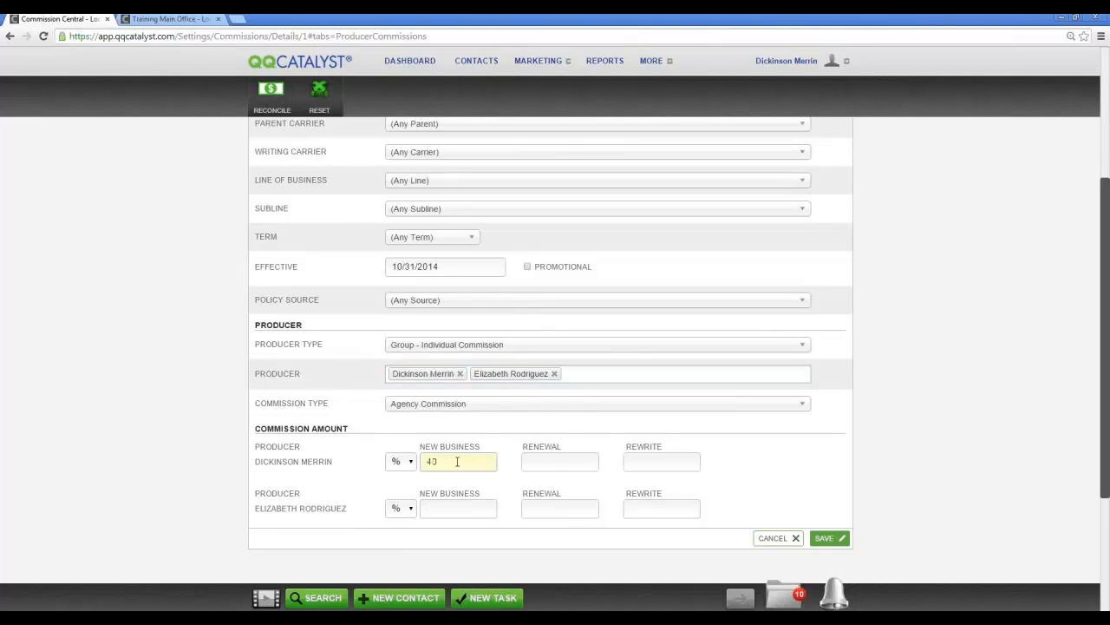
{"action": "key", "text": "Tab"}
{"action": "left_click", "coordinate": [440, 502]}
{"action": "type", "text": "50"}
{"action": "key", "text": "Tab"}
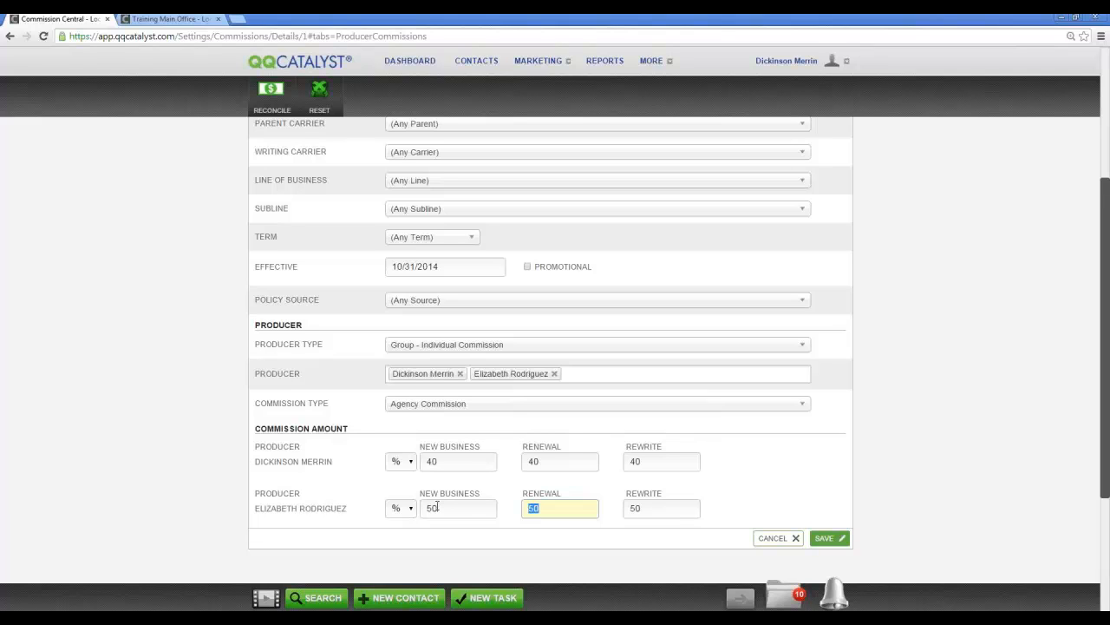
Step: Change the producer type to Group - Split Commission and set the new business, renewal and rewrite rates to 50%
{"action": "left_click", "coordinate": [530, 347]}
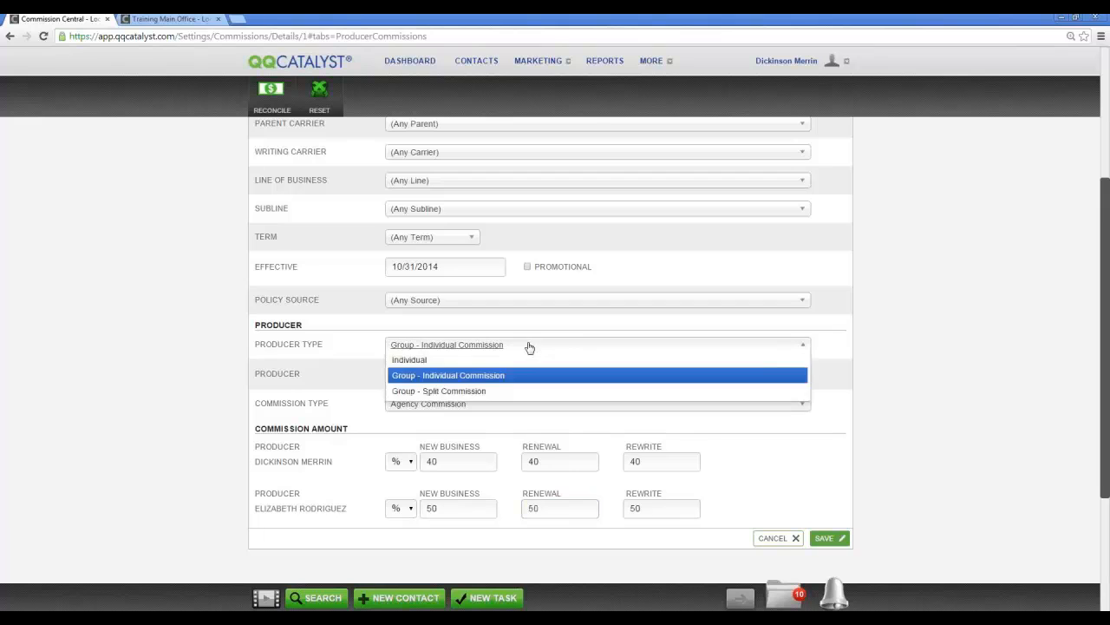
{"action": "left_click", "coordinate": [469, 391]}
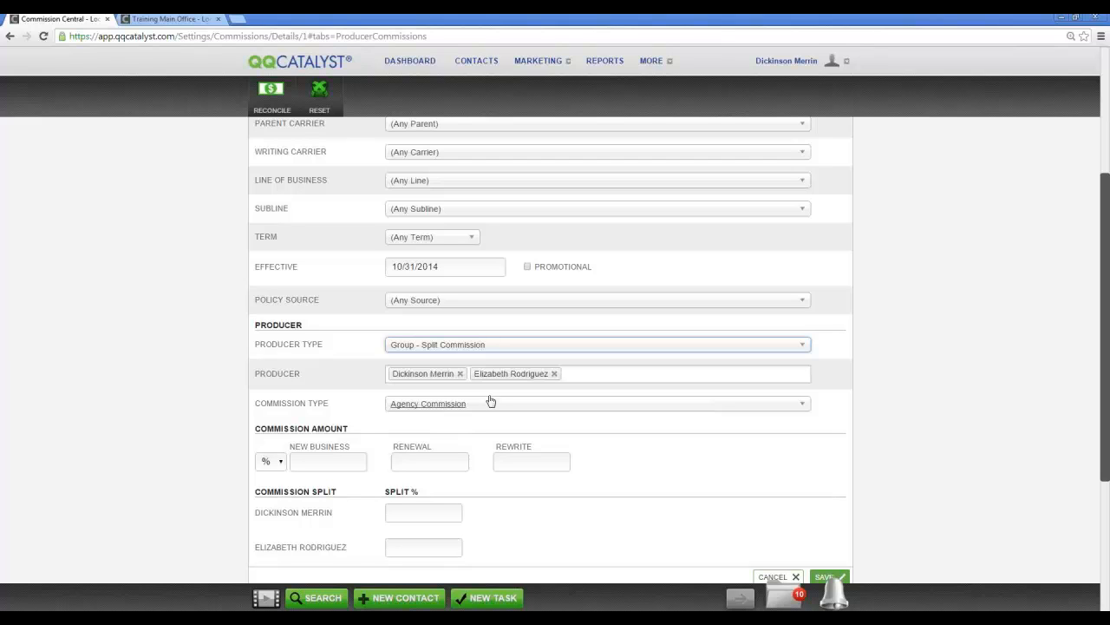
{"action": "left_click", "coordinate": [342, 459]}
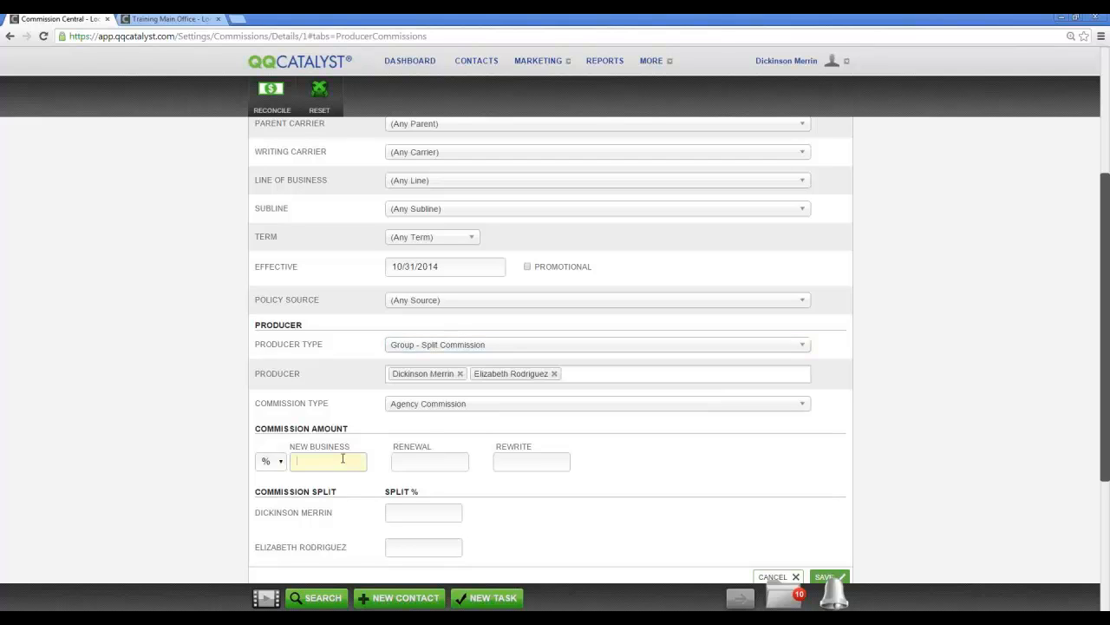
{"action": "type", "text": "50"}
{"action": "key", "text": "Tab"}
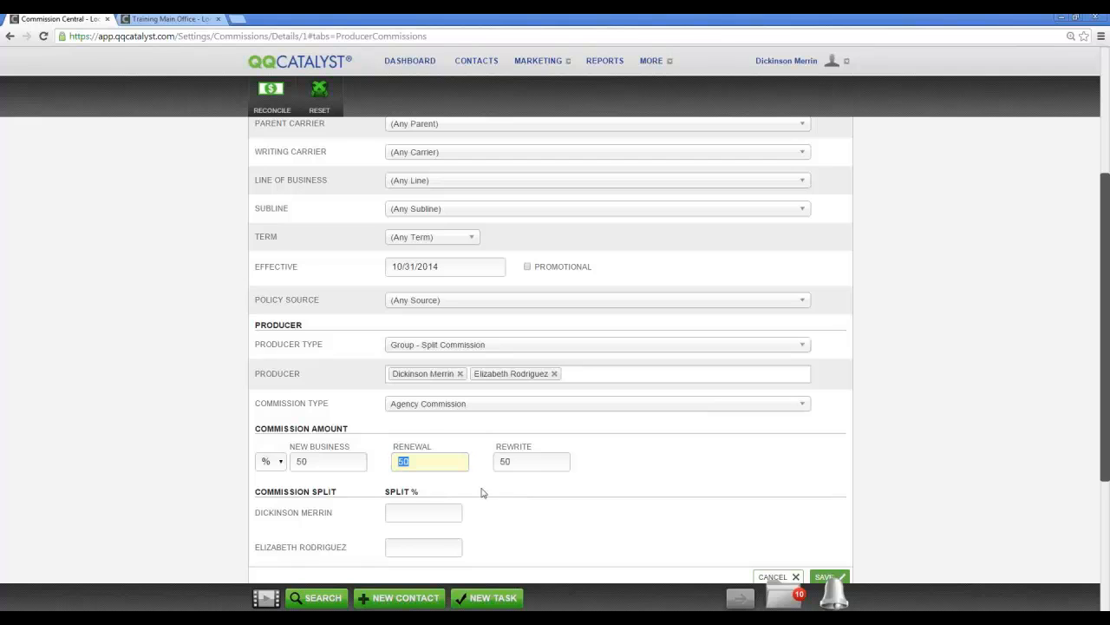
Step: Split the commission 35% to the first producer and 65% to the second, and save the rule
{"action": "left_click", "coordinate": [438, 509]}
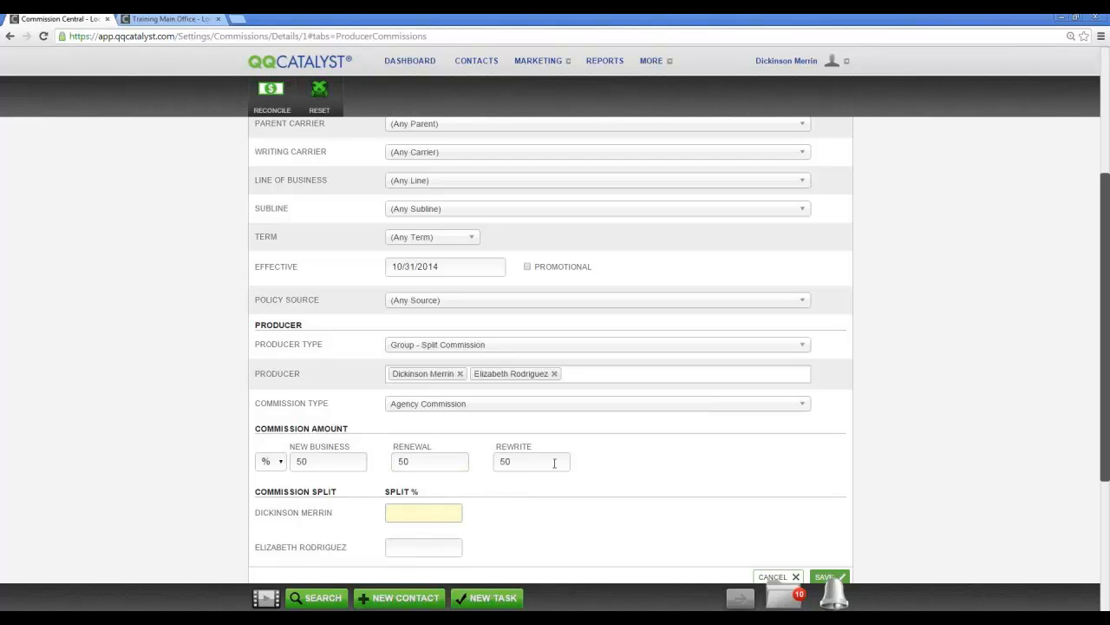
{"action": "scroll", "coordinate": [521, 499], "scroll_direction": "down", "scroll_amount": 2}
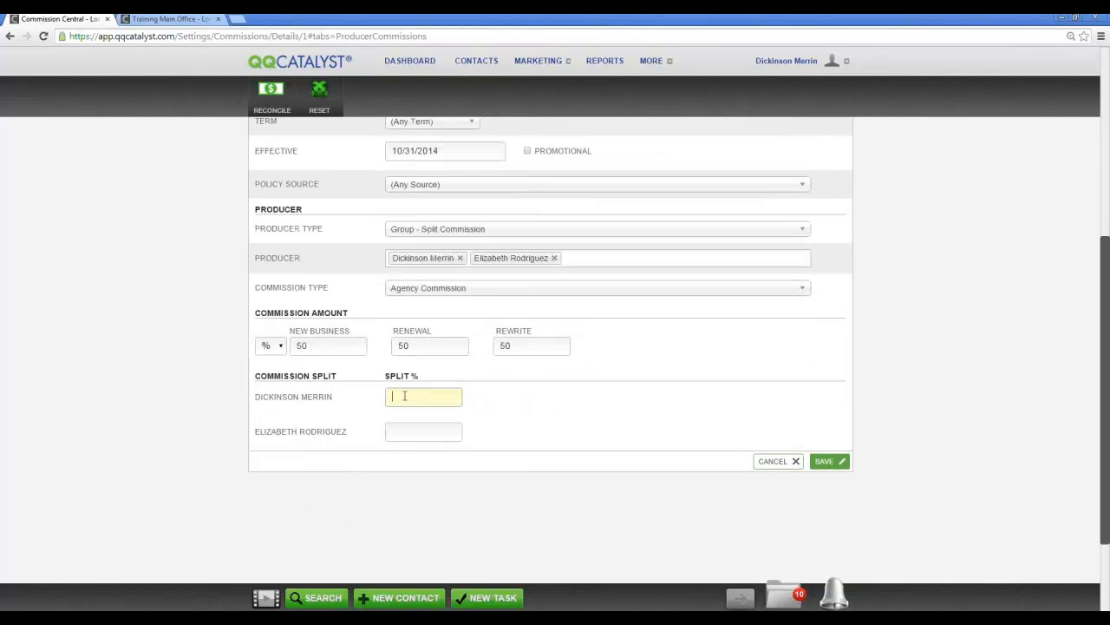
{"action": "type", "text": "35"}
{"action": "key", "text": "Tab"}
{"action": "type", "text": "65"}
{"action": "key", "text": "Tab"}
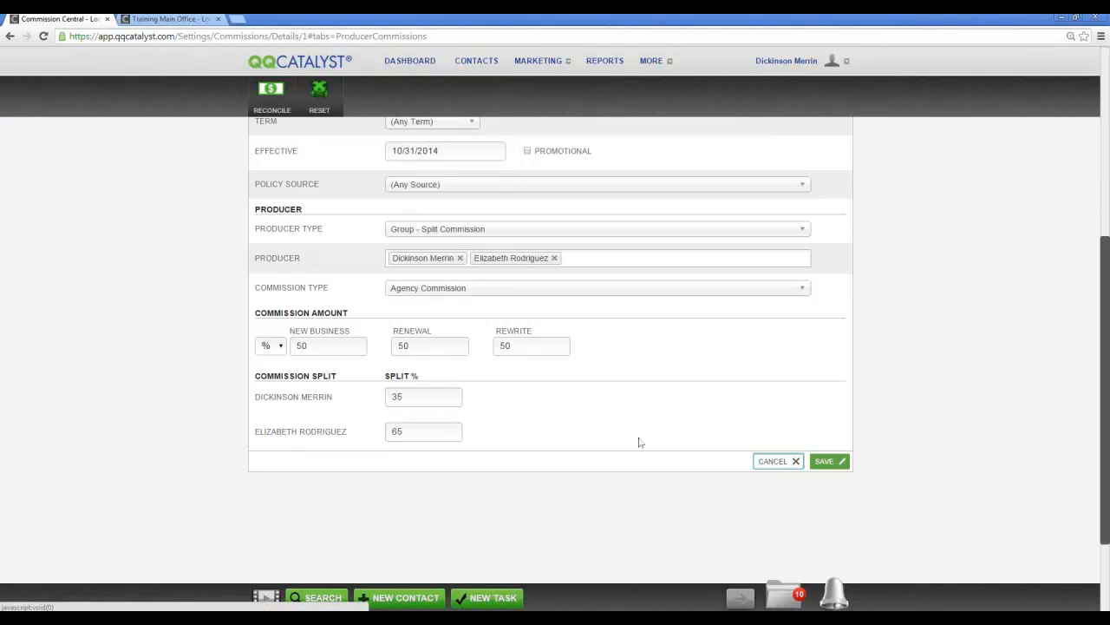
{"action": "left_click", "coordinate": [826, 462]}
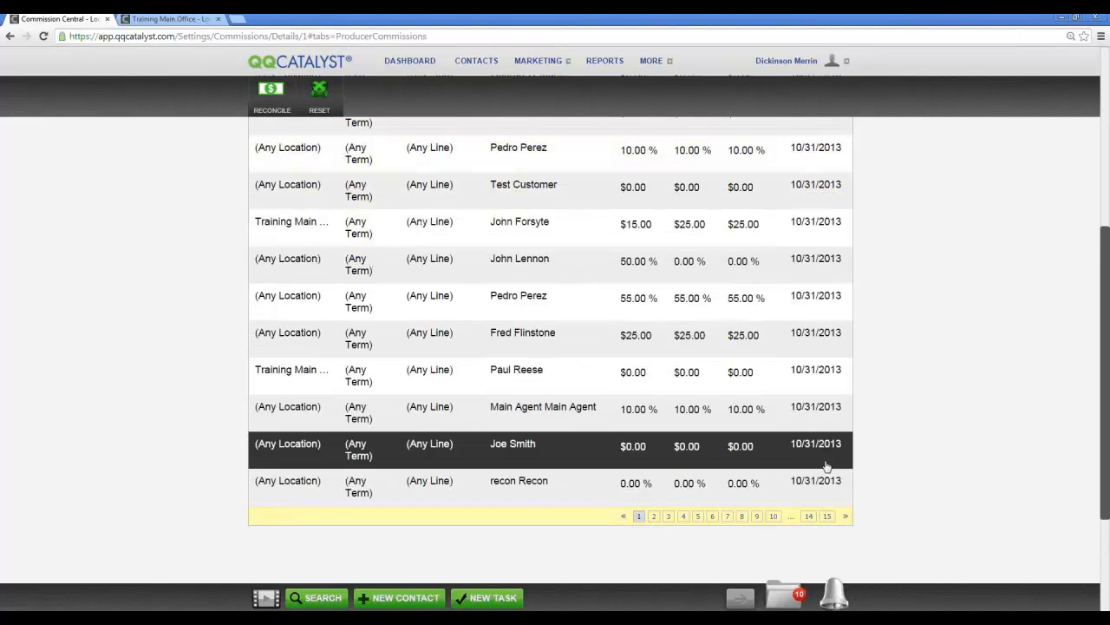
Step: Try a flat dollar commission on the individual 75% rule with renewal and rewrite at 0, and discard the edit
{"action": "scroll", "coordinate": [895, 410], "scroll_direction": "up", "scroll_amount": 3}
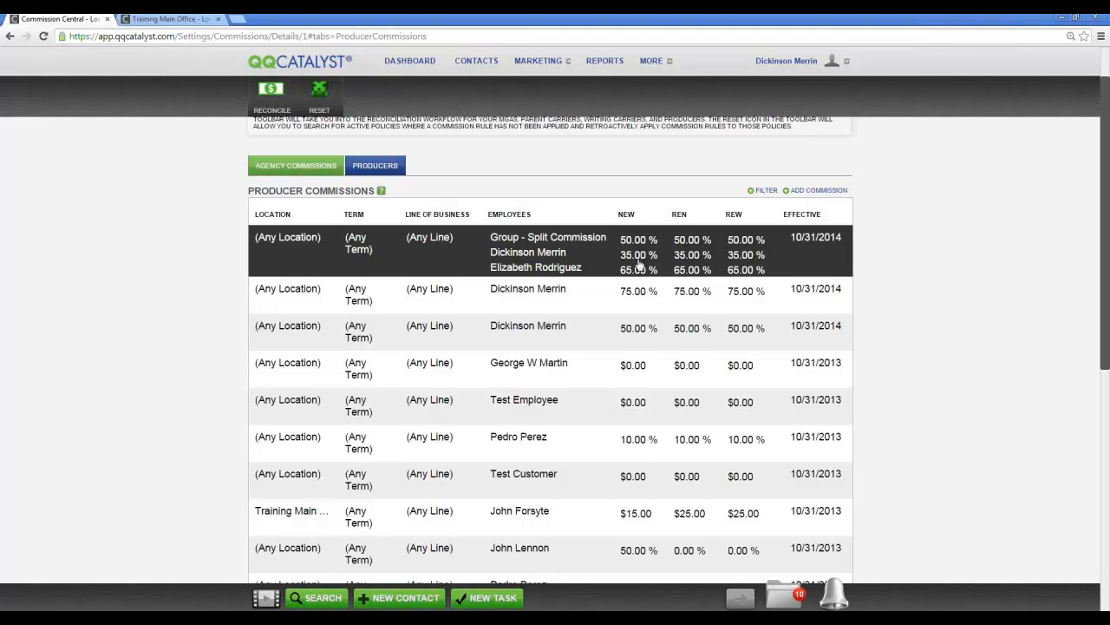
{"action": "left_click", "coordinate": [552, 291]}
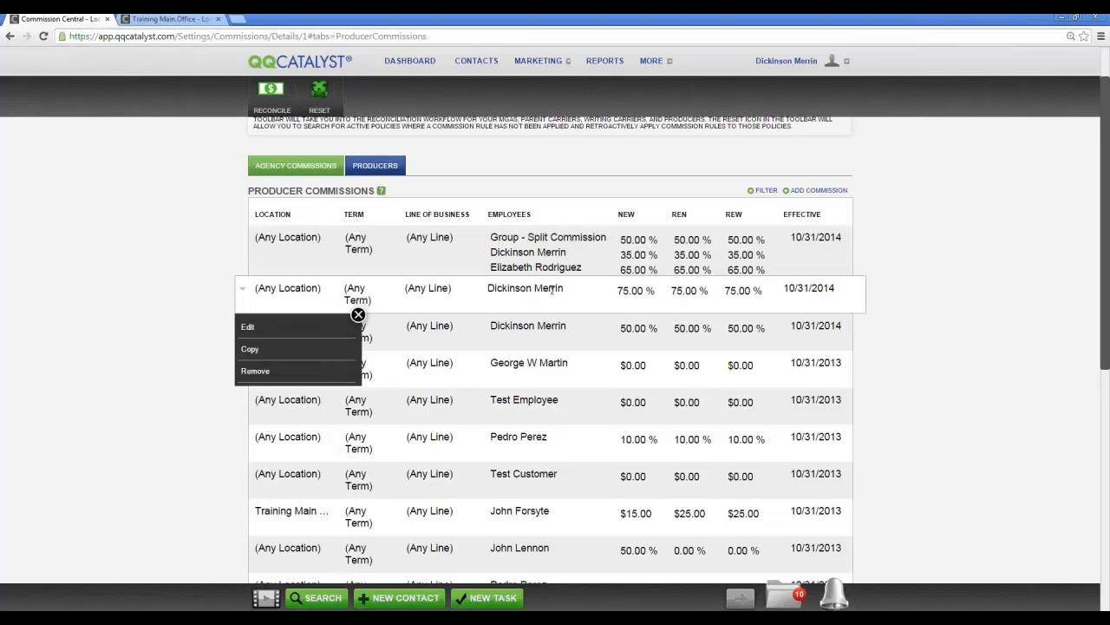
{"action": "left_click", "coordinate": [305, 330]}
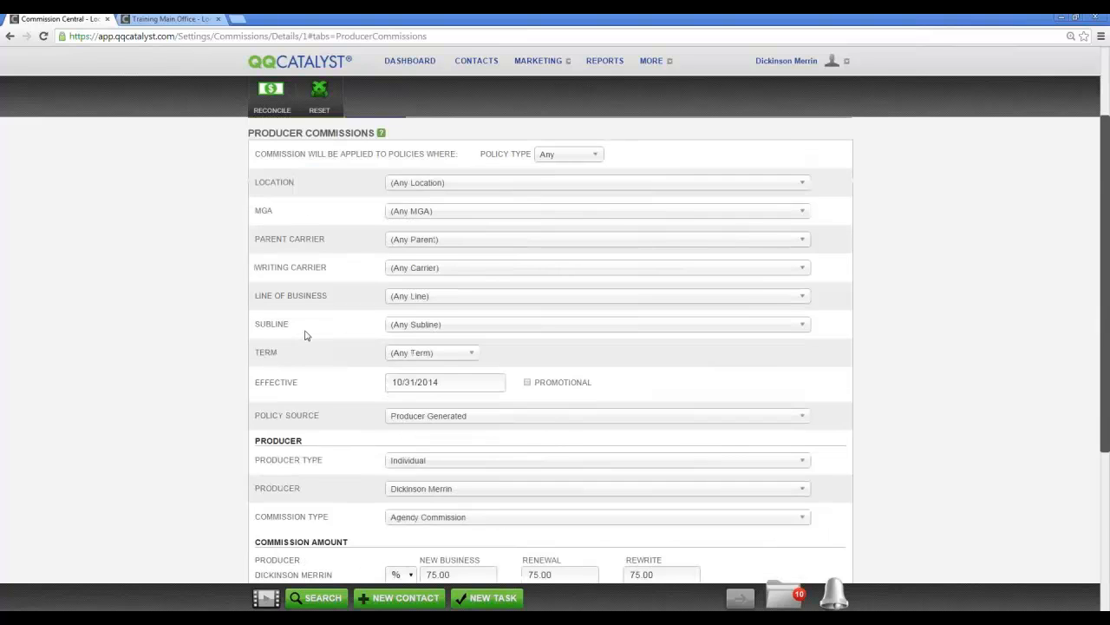
{"action": "scroll", "coordinate": [305, 334], "scroll_direction": "down", "scroll_amount": 2}
{"action": "left_click", "coordinate": [409, 459]}
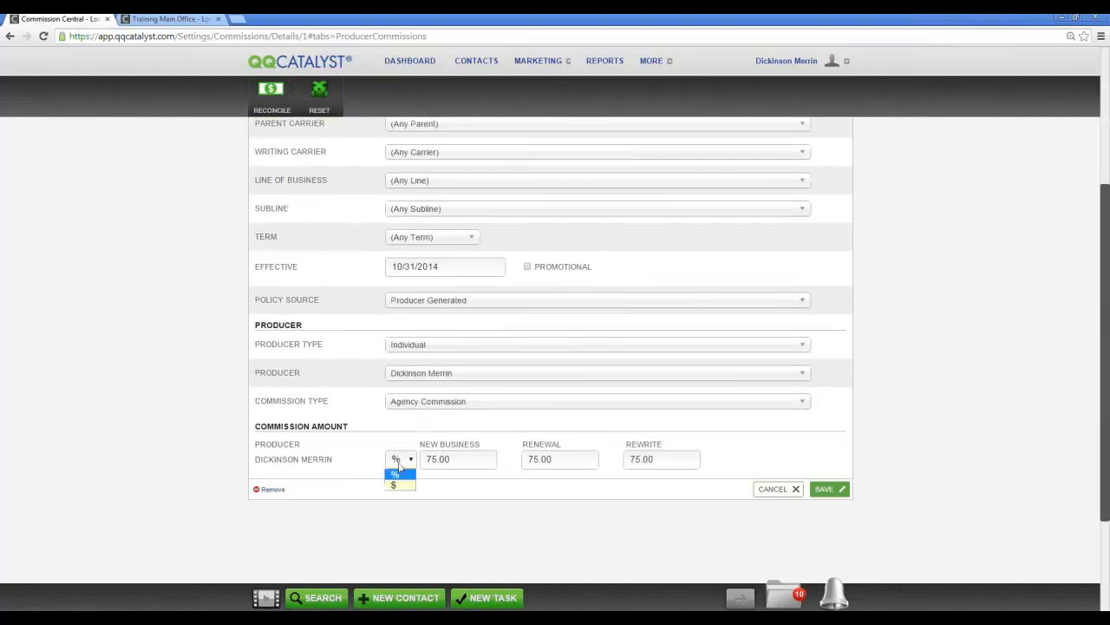
{"action": "left_click", "coordinate": [398, 491]}
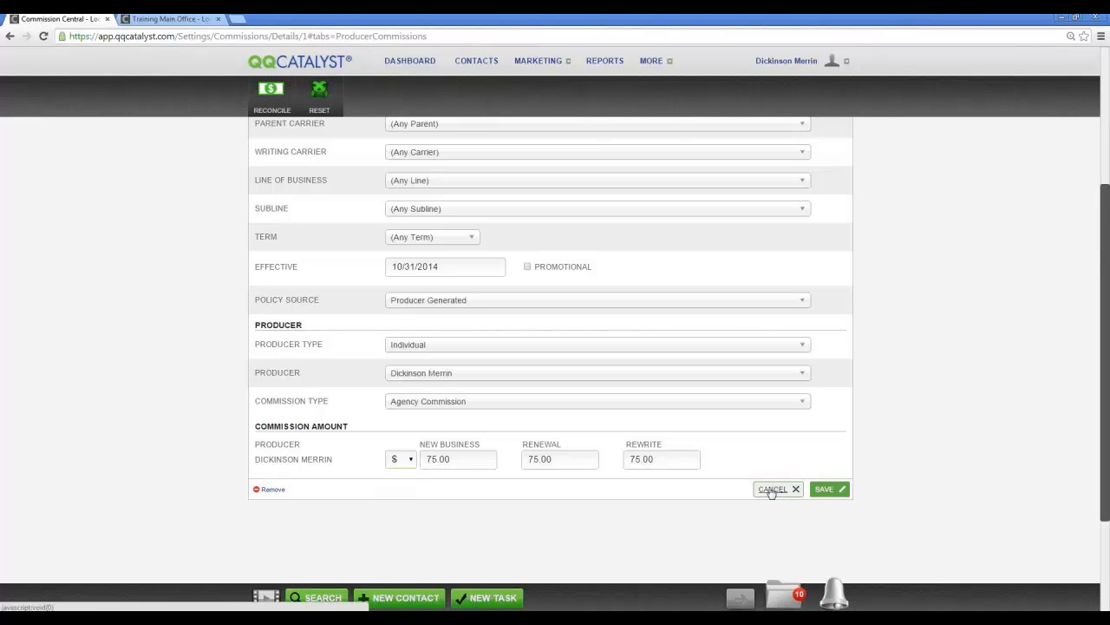
{"action": "left_click_drag", "start_coordinate": [664, 458], "coordinate": [528, 459]}
{"action": "type", "text": "00"}
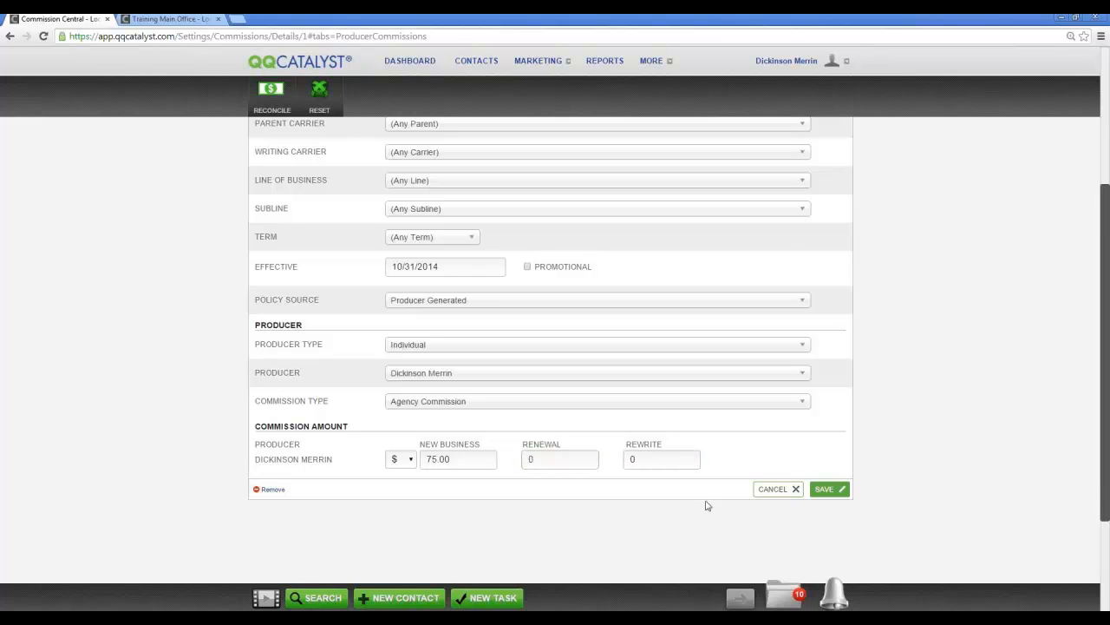
{"action": "left_click", "coordinate": [786, 498]}
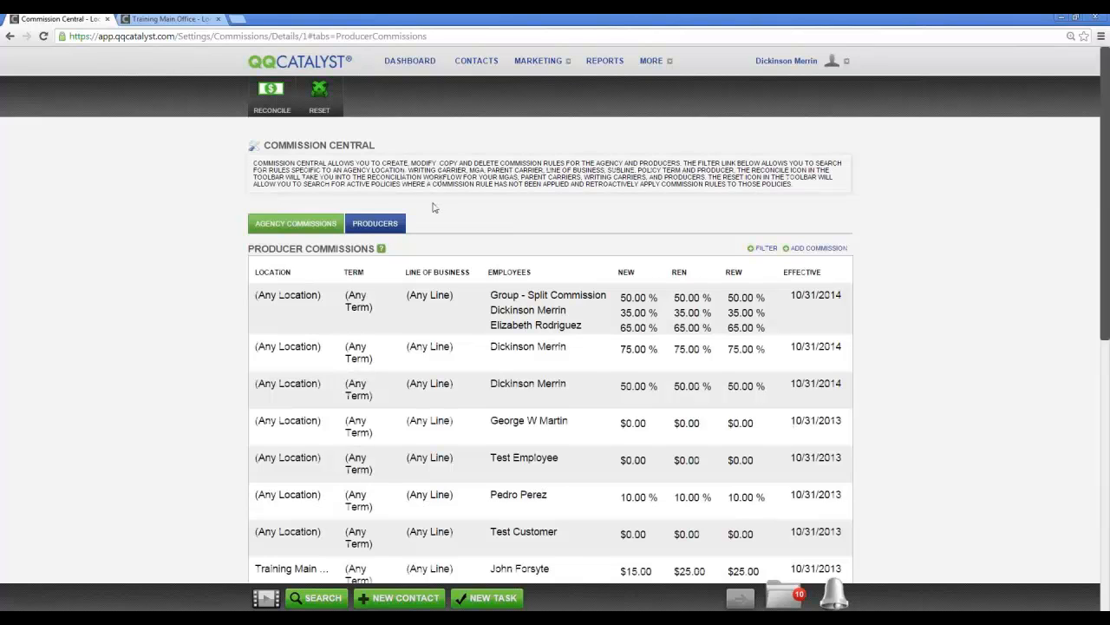
Step: Filter the agency commission rules by the writing carrier Travelers Insurance Company, and clear the filter again with a page reload
{"action": "left_click", "coordinate": [325, 225]}
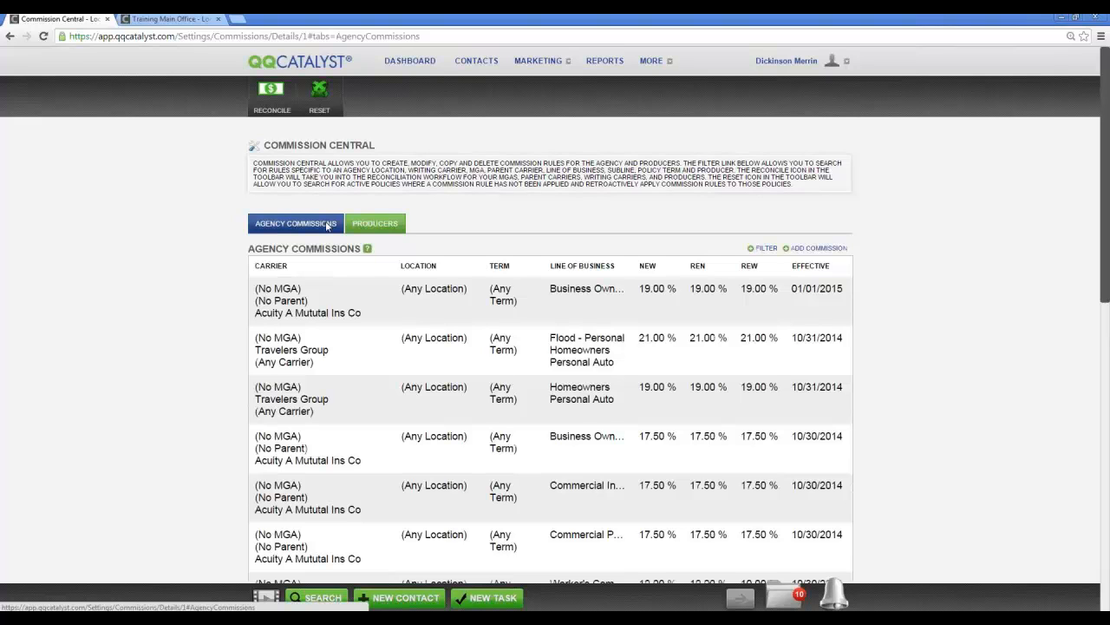
{"action": "left_click", "coordinate": [761, 250]}
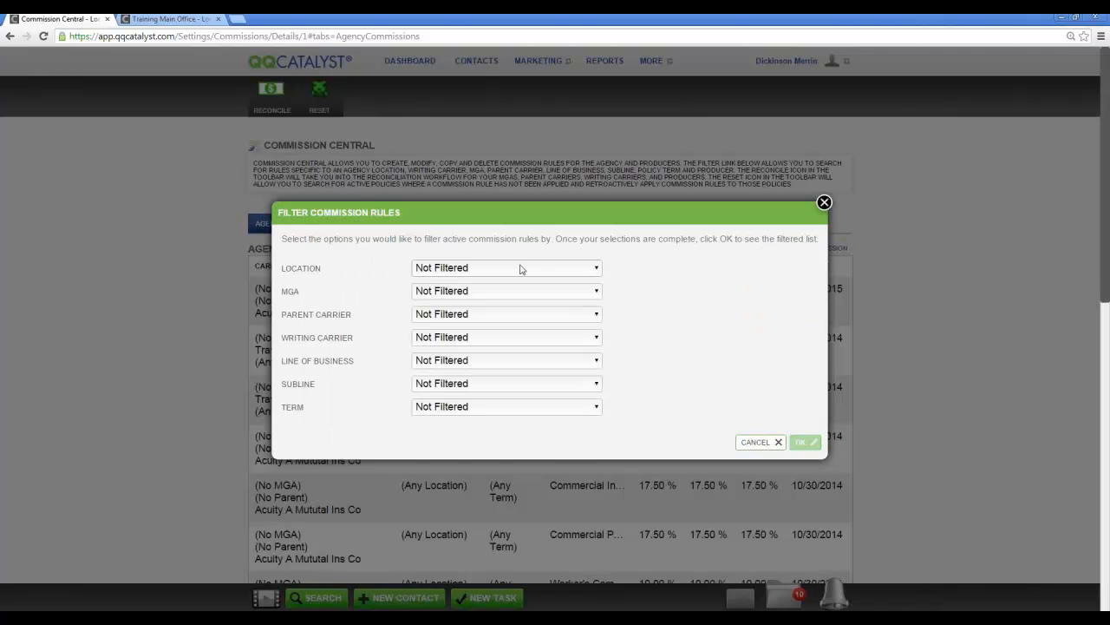
{"action": "left_click", "coordinate": [482, 338]}
{"action": "key", "text": "Down"}
{"action": "key", "text": "Down"}
{"action": "key", "text": "Down"}
{"action": "key", "text": "Down"}
{"action": "key", "text": "Down"}
{"action": "key", "text": "Down"}
{"action": "key", "text": "Down"}
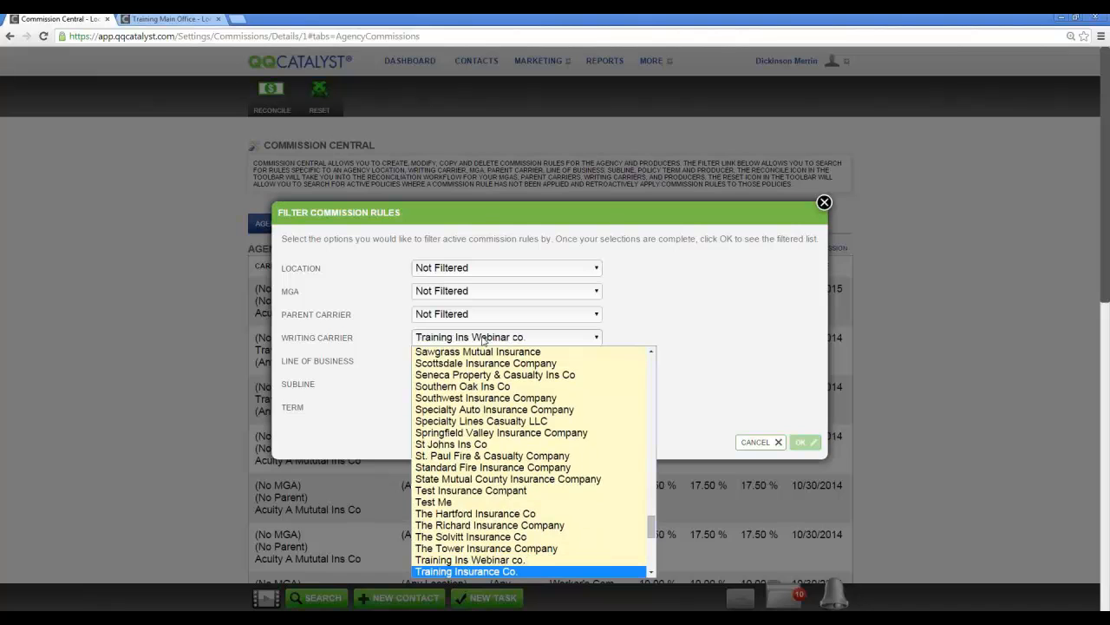
{"action": "key", "text": "Down"}
{"action": "key", "text": "Down"}
{"action": "key", "text": "Down"}
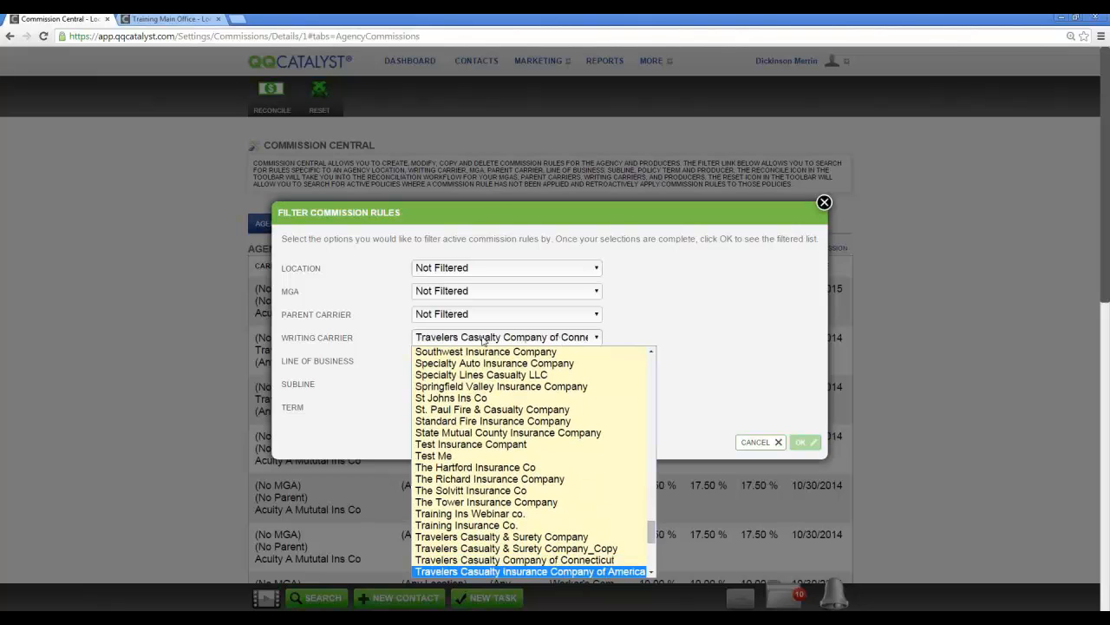
{"action": "key", "text": "Up"}
{"action": "key", "text": "Up"}
{"action": "key", "text": "Up"}
{"action": "key", "text": "Down"}
{"action": "key", "text": "Down"}
{"action": "key", "text": "Down"}
{"action": "key", "text": "Down"}
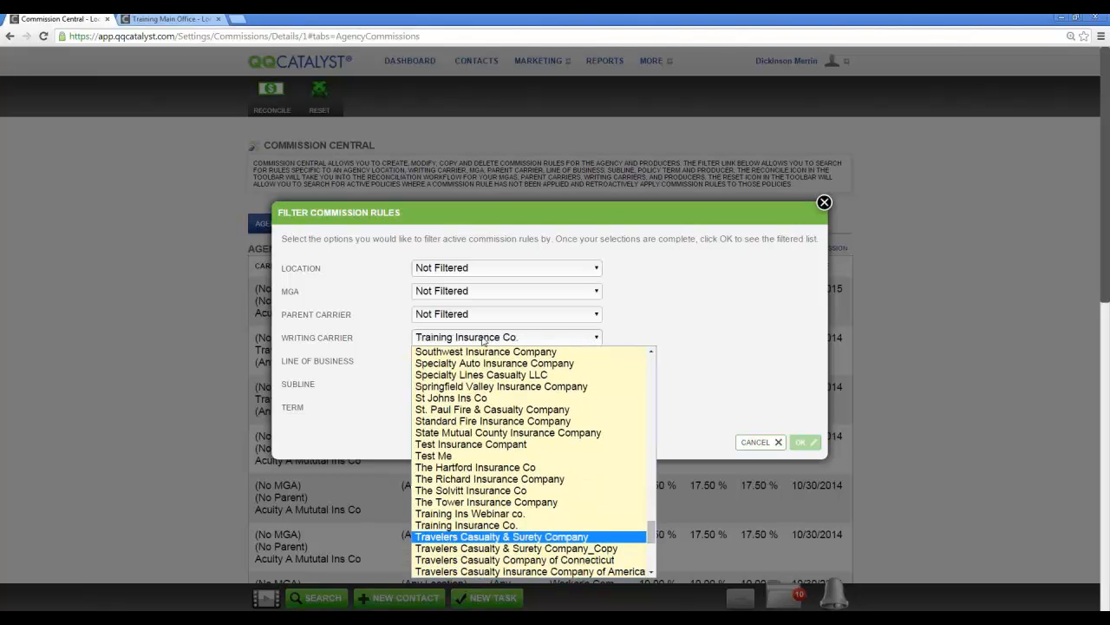
{"action": "key", "text": "Down"}
{"action": "key", "text": "Down"}
{"action": "key", "text": "Down"}
{"action": "key", "text": "Down"}
{"action": "key", "text": "Down"}
{"action": "key", "text": "Down"}
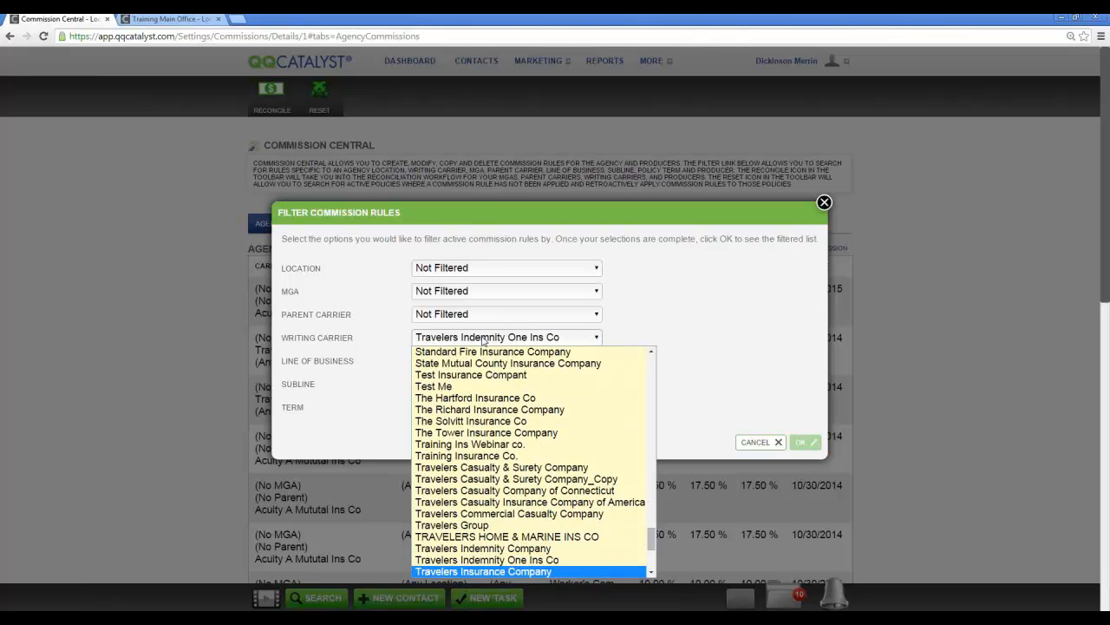
{"action": "key", "text": "Return"}
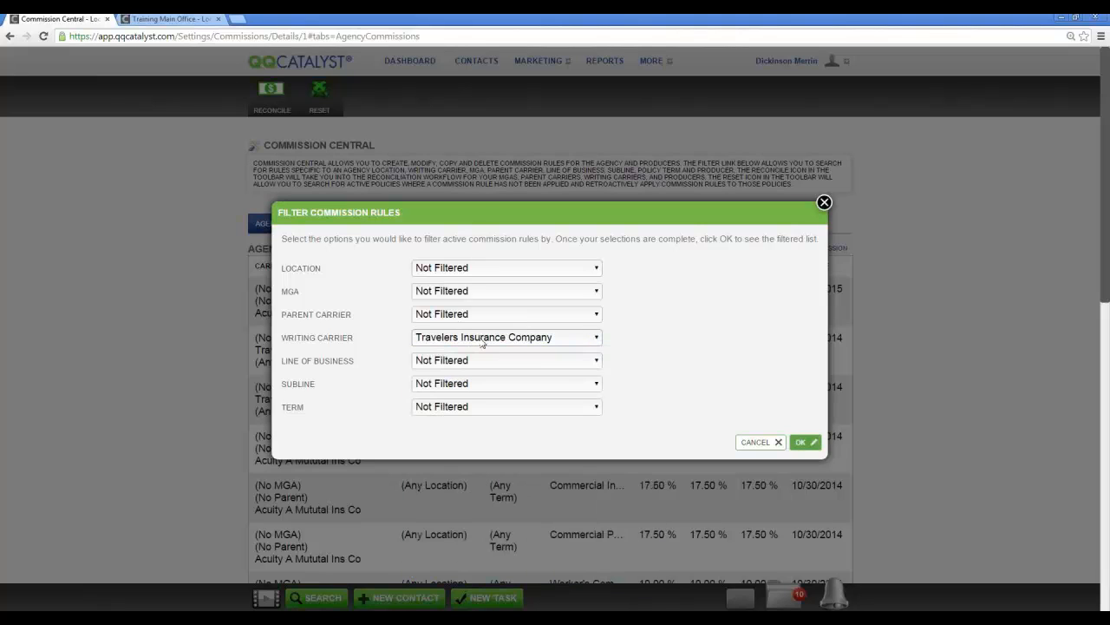
{"action": "left_click", "coordinate": [799, 443]}
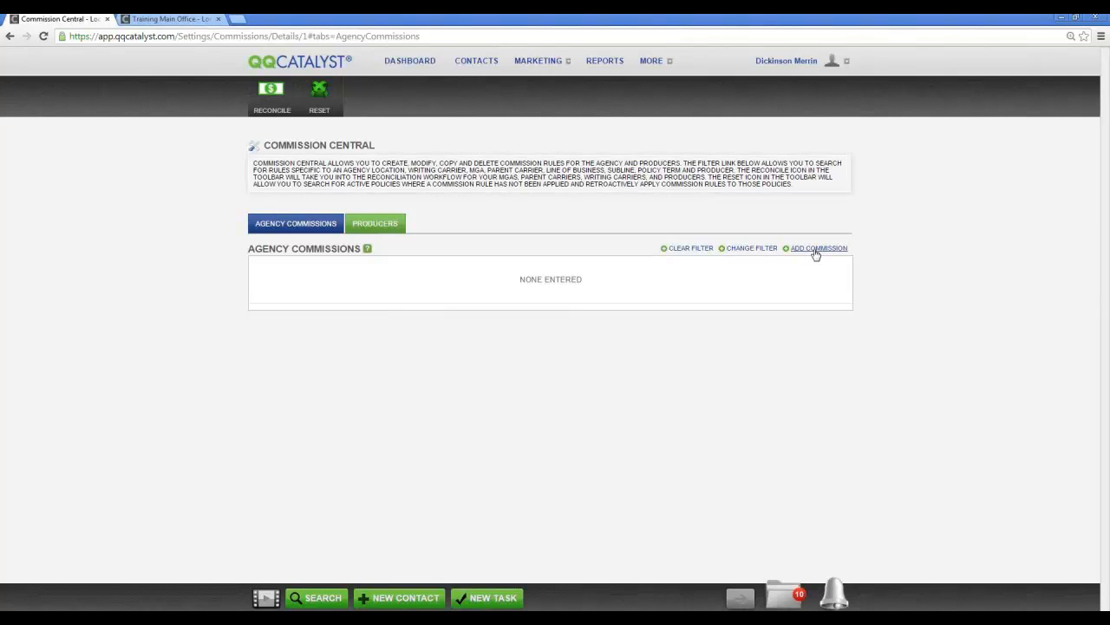
{"action": "left_click", "coordinate": [693, 248]}
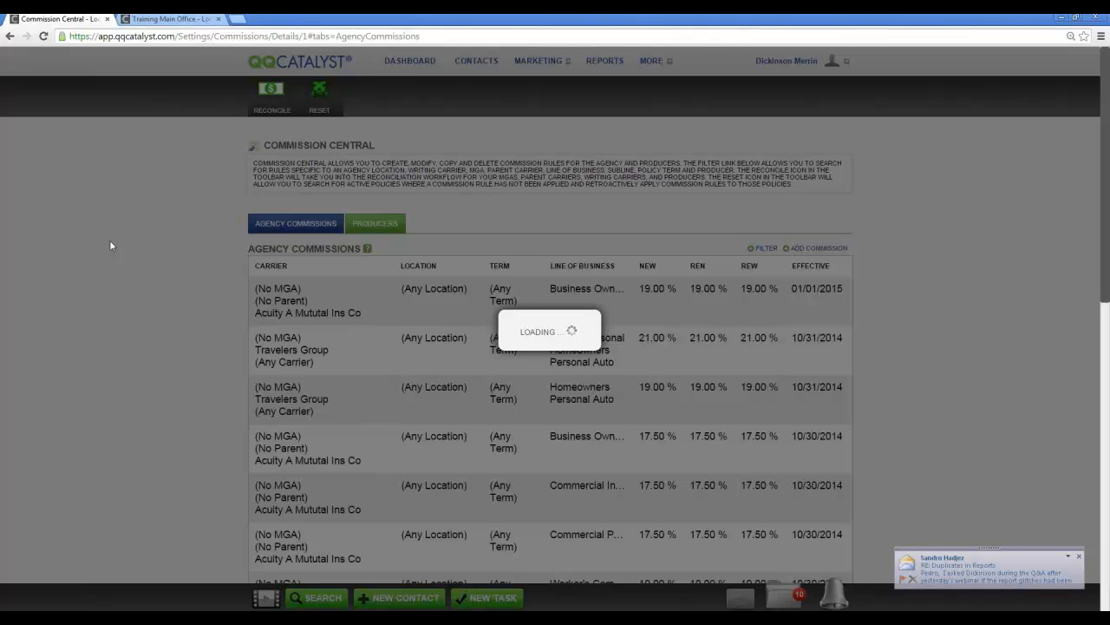
{"action": "key", "text": "F5"}
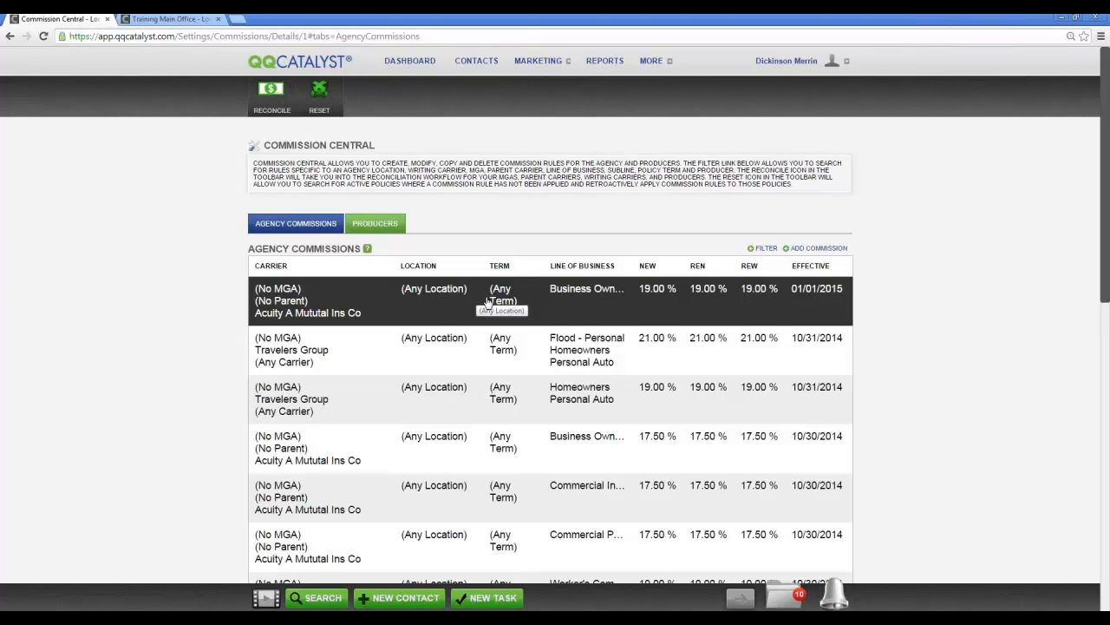
Step: Search Reset Commissions for policies with MGA Allrisks Insurance Brokers and effective dates from 01/01/2014 to 10/31/2014
{"action": "left_click", "coordinate": [330, 106]}
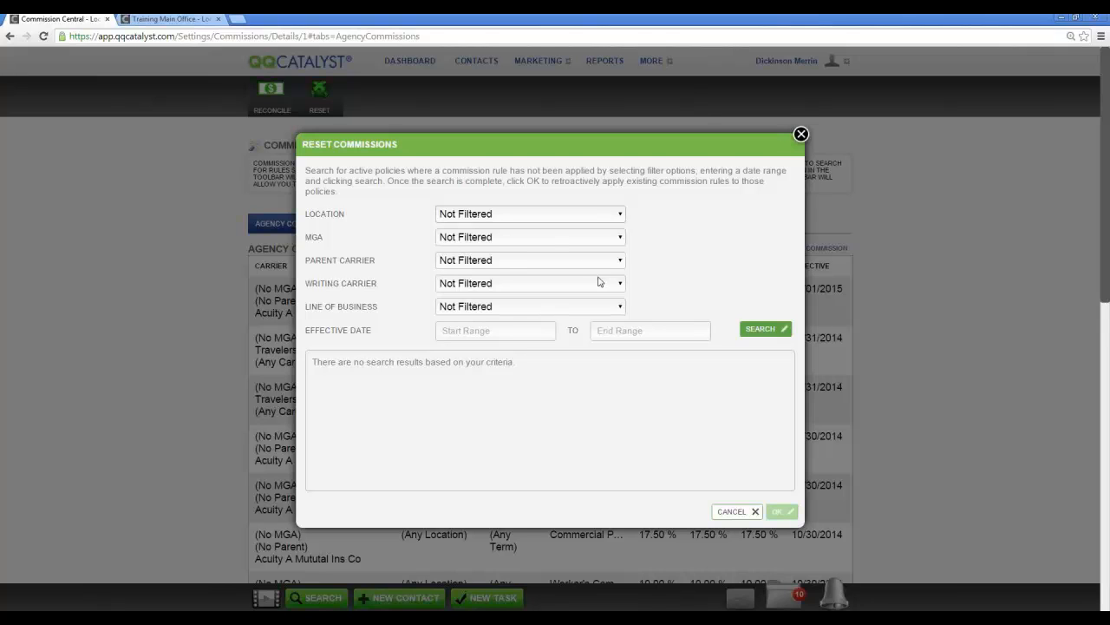
{"action": "left_click", "coordinate": [620, 239]}
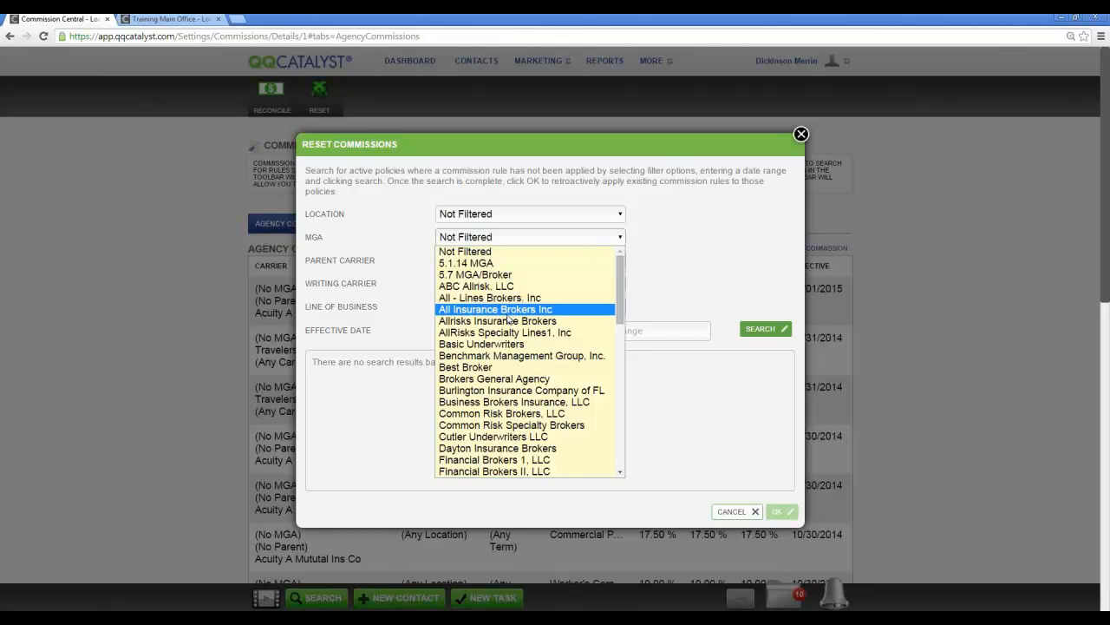
{"action": "left_click", "coordinate": [503, 321]}
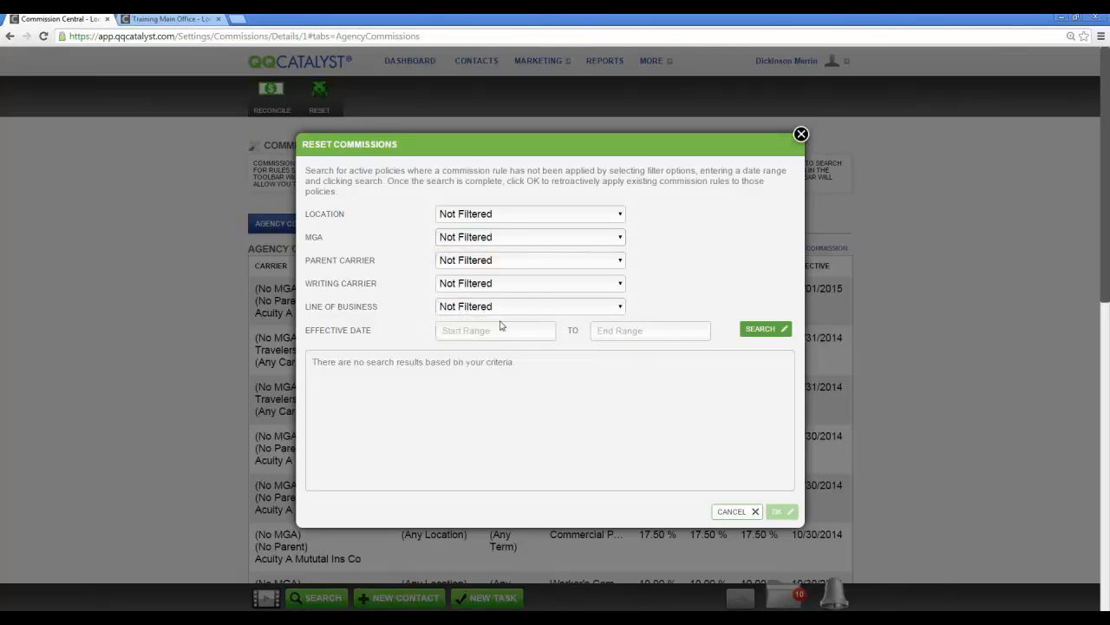
{"action": "left_click", "coordinate": [438, 331]}
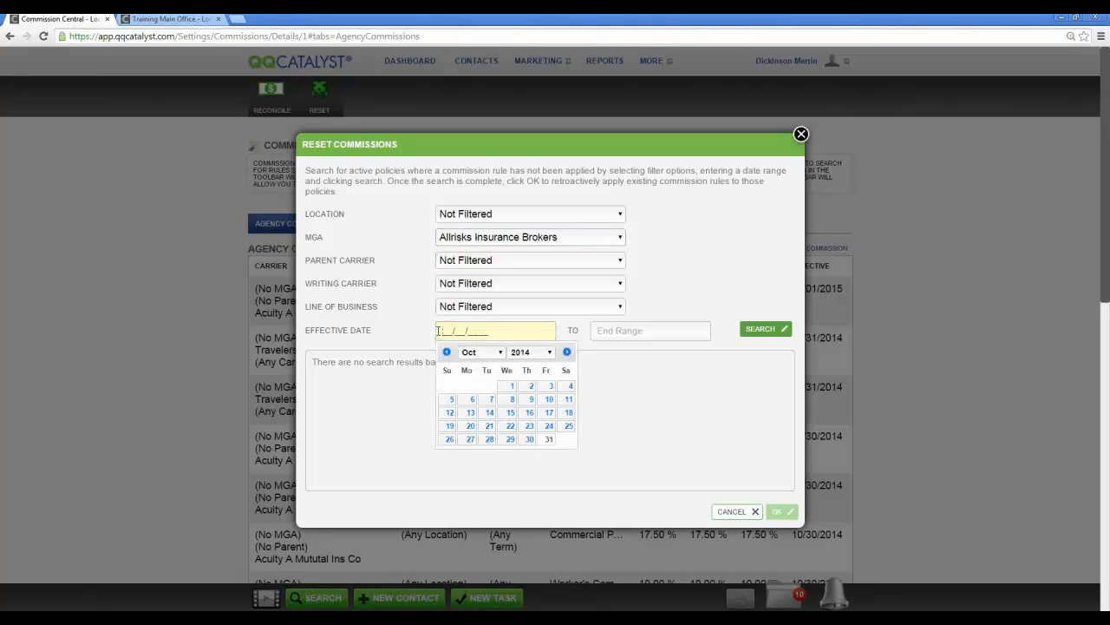
{"action": "type", "text": "01/01/2014"}
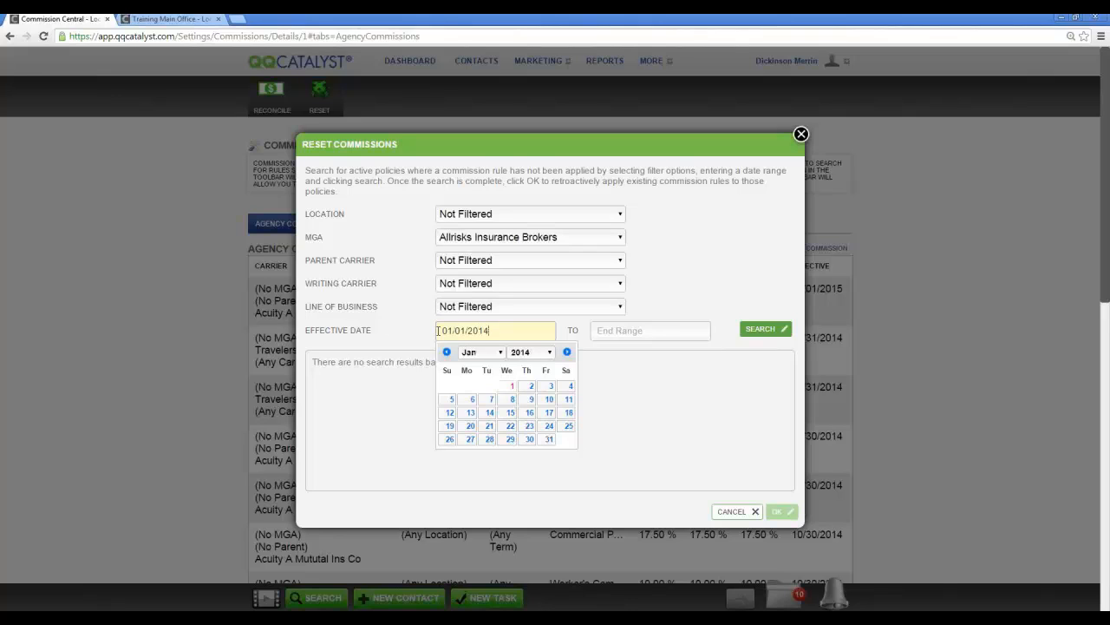
{"action": "key", "text": "Tab"}
{"action": "left_click", "coordinate": [705, 440]}
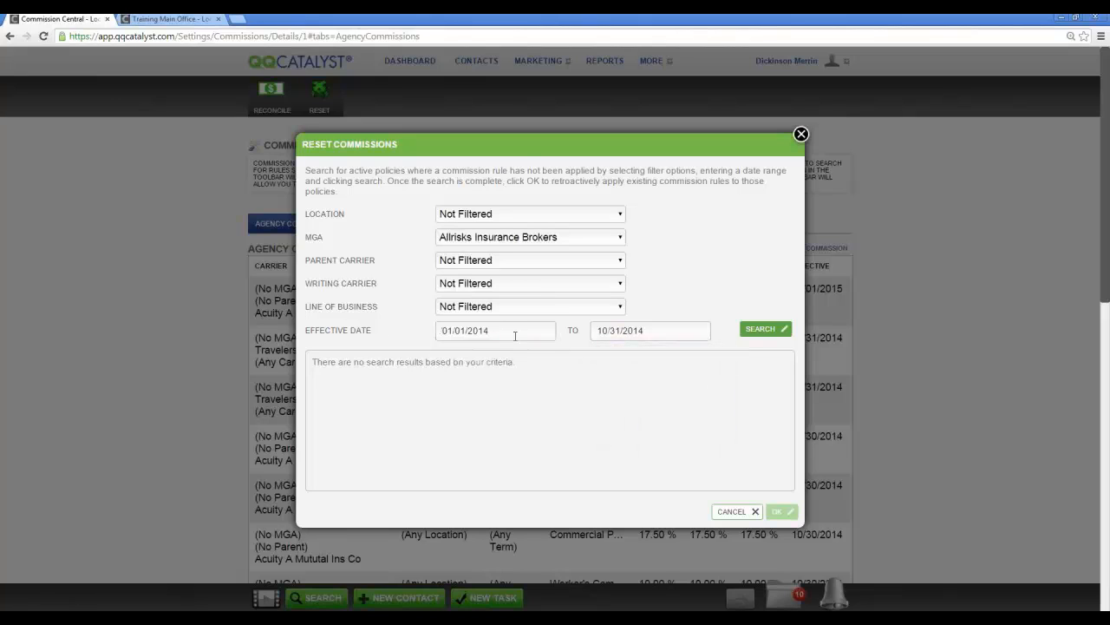
{"action": "left_click", "coordinate": [759, 329]}
Step: Remove the MGA filter, choose Travelers Insurance Company as parent carrier, and cancel the commission reset
{"action": "left_click", "coordinate": [619, 238]}
{"action": "left_click", "coordinate": [562, 253]}
{"action": "left_click", "coordinate": [551, 260]}
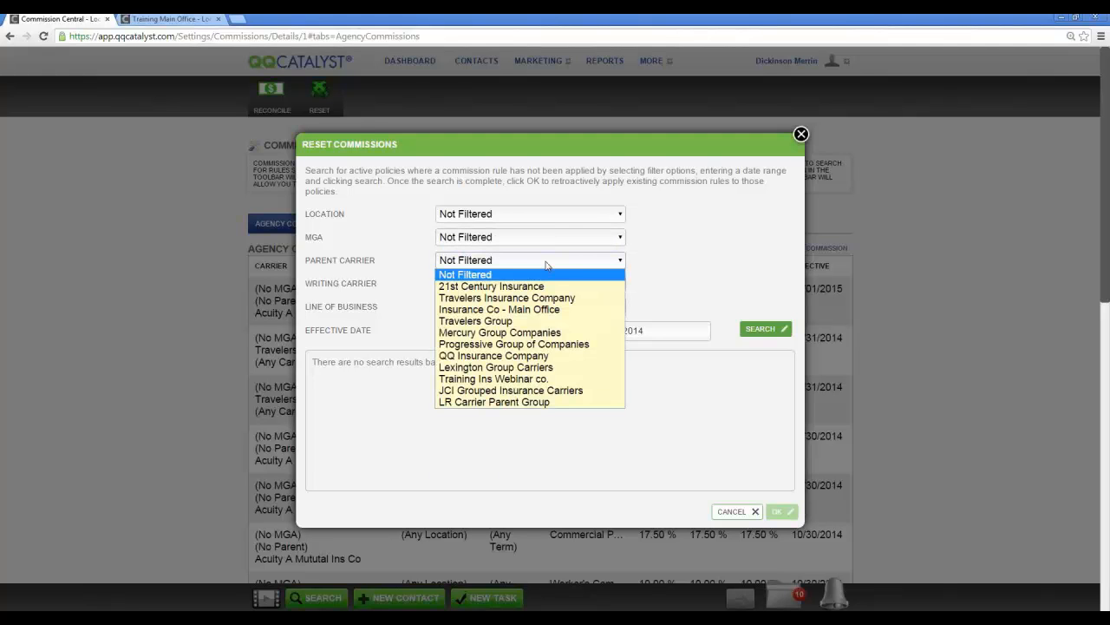
{"action": "left_click", "coordinate": [523, 297]}
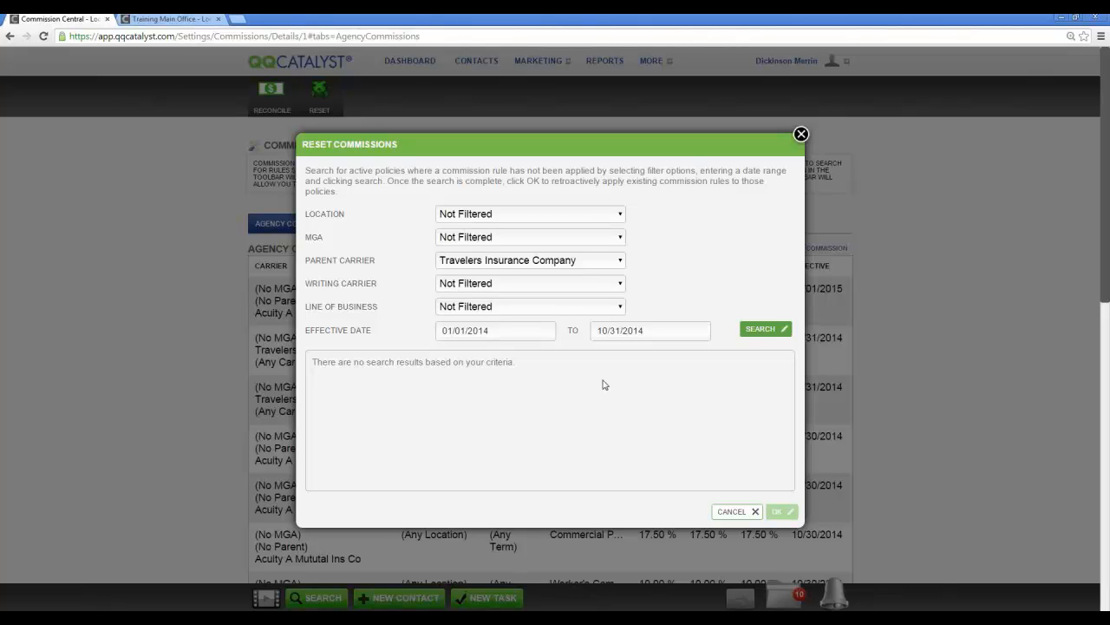
{"action": "left_click", "coordinate": [733, 514]}
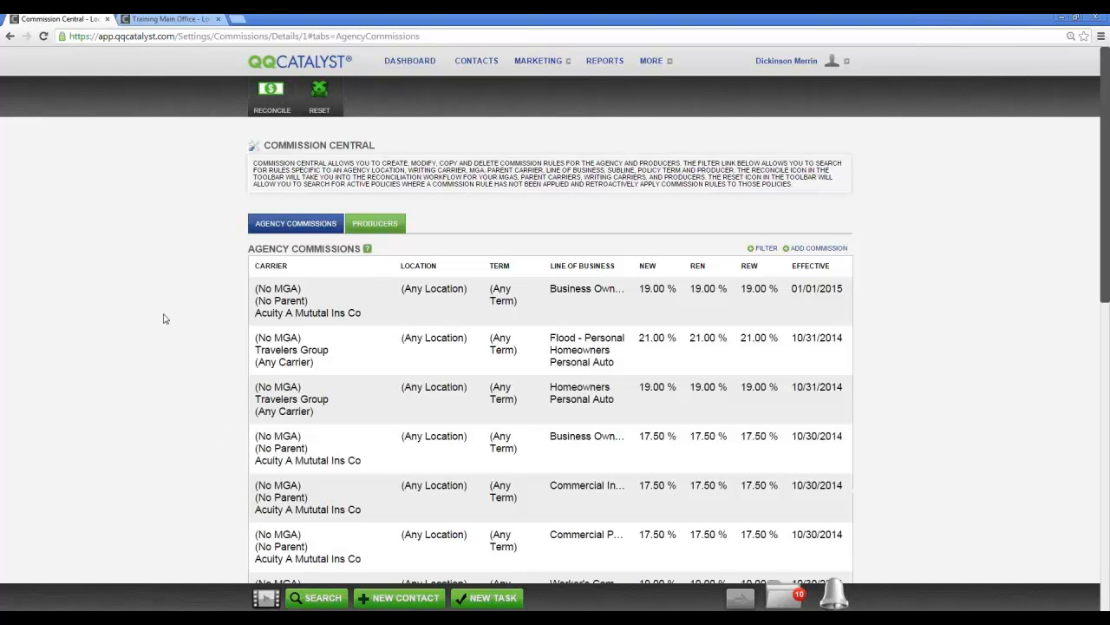
Step: Open commission reconciliation and browse the available contacts with the contact type set to Any
{"action": "left_click", "coordinate": [276, 101]}
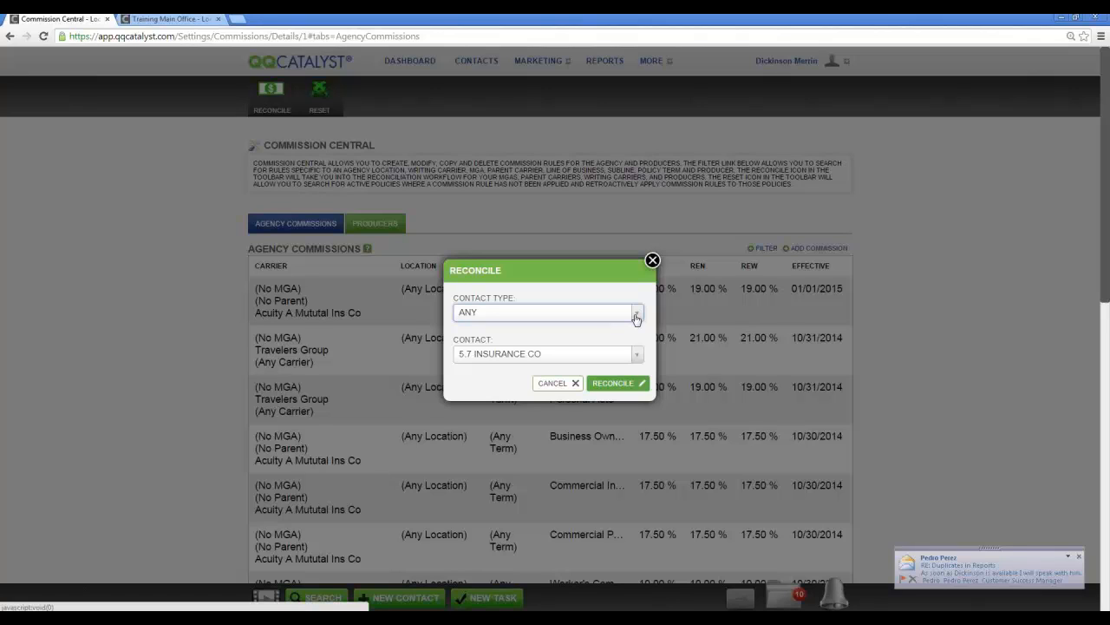
{"action": "left_click", "coordinate": [636, 318]}
{"action": "left_click", "coordinate": [640, 341]}
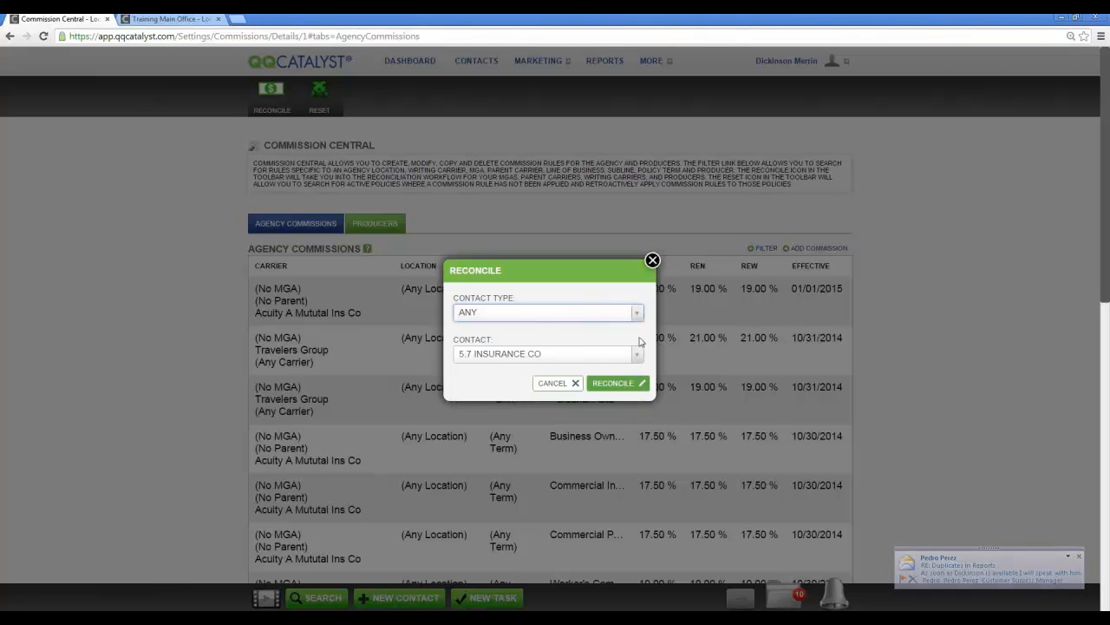
{"action": "left_click", "coordinate": [637, 353]}
{"action": "scroll", "coordinate": [636, 403], "scroll_direction": "down", "scroll_amount": 1}
{"action": "left_click_drag", "start_coordinate": [636, 403], "coordinate": [630, 494]}
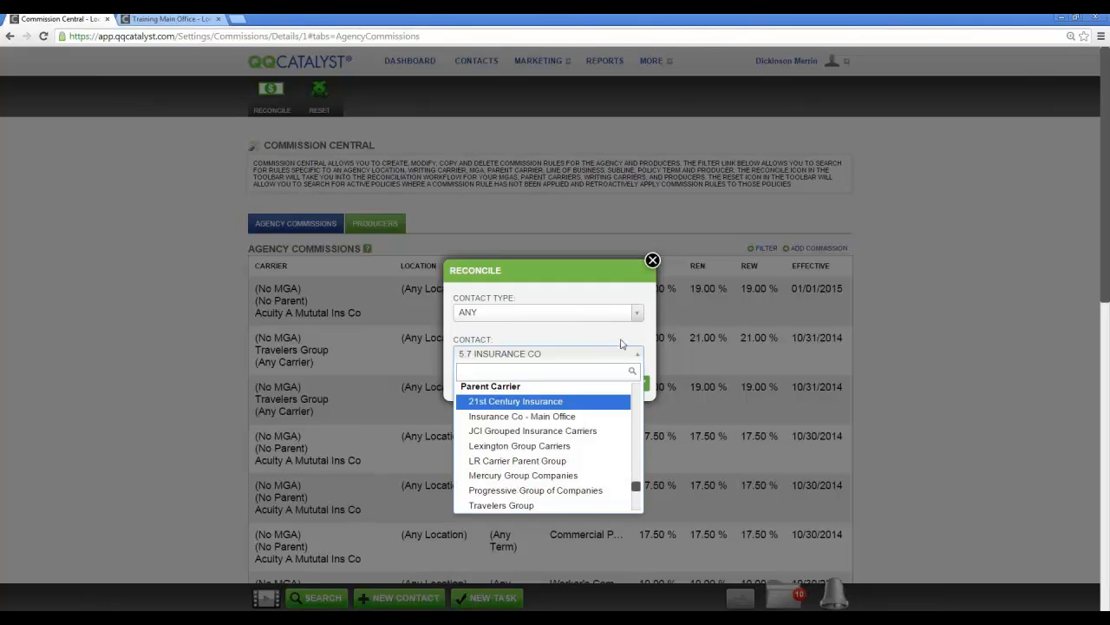
Step: Set the reconciliation contact type to Carrier and search the carriers for "trave"
{"action": "left_click", "coordinate": [639, 320]}
{"action": "left_click", "coordinate": [639, 318]}
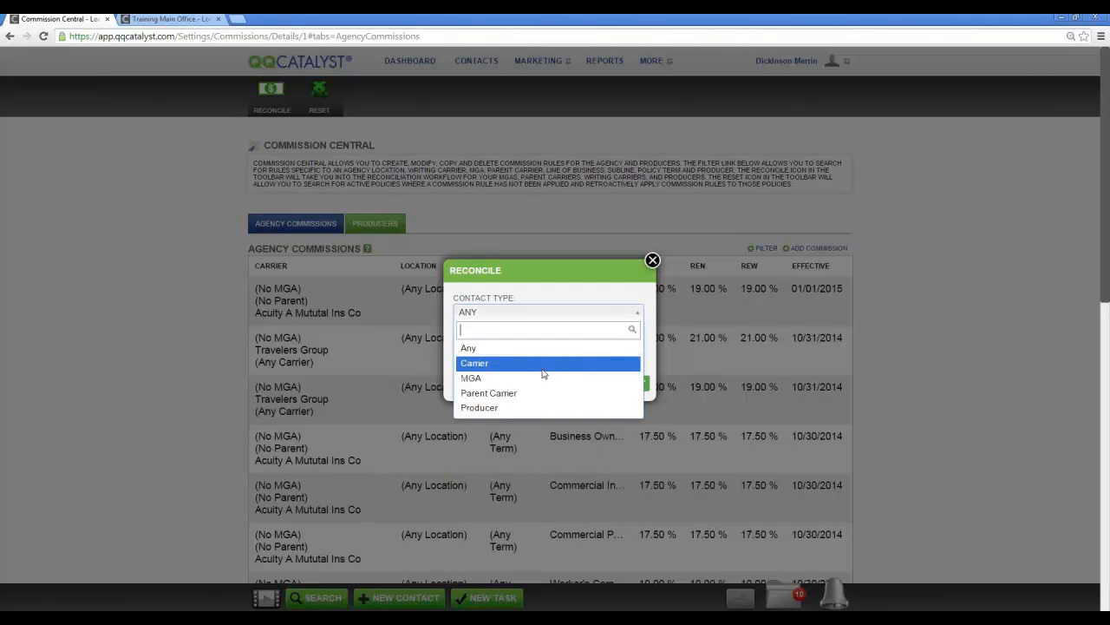
{"action": "left_click", "coordinate": [540, 368]}
{"action": "left_click", "coordinate": [637, 357]}
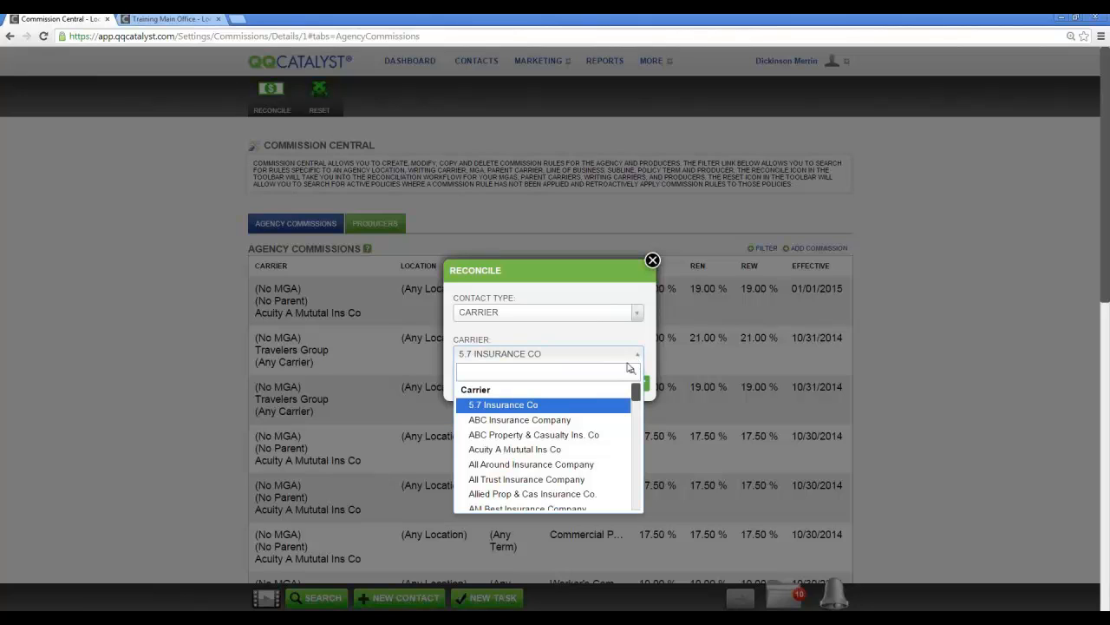
{"action": "type", "text": "trave"}
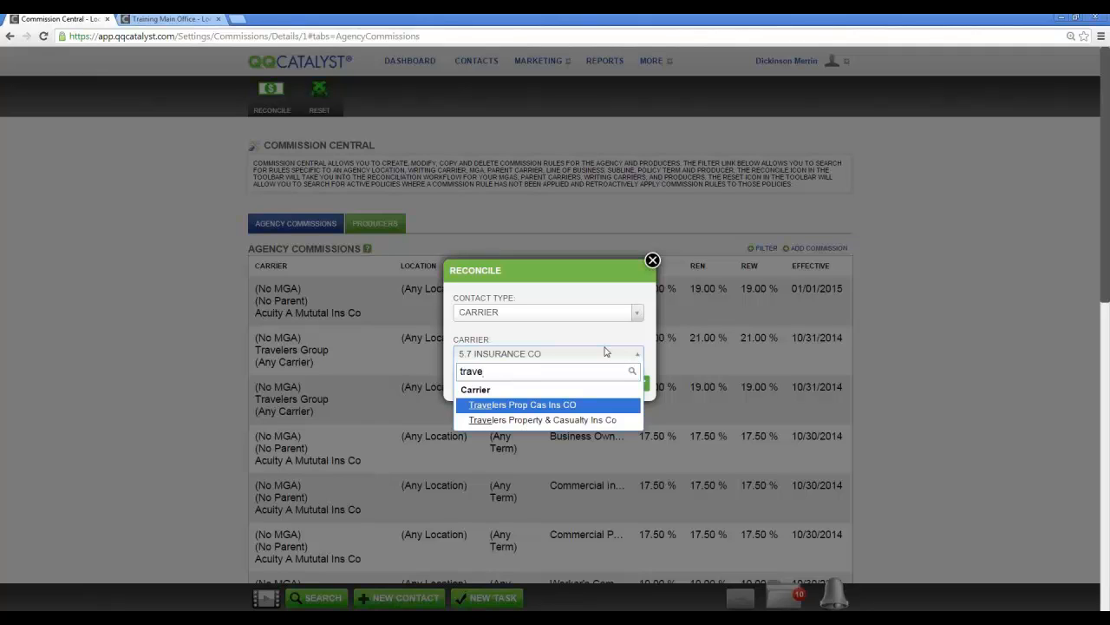
Step: Try to start a reconciliation for the parent carrier Travelers Group
{"action": "left_click", "coordinate": [632, 316]}
{"action": "left_click", "coordinate": [636, 314]}
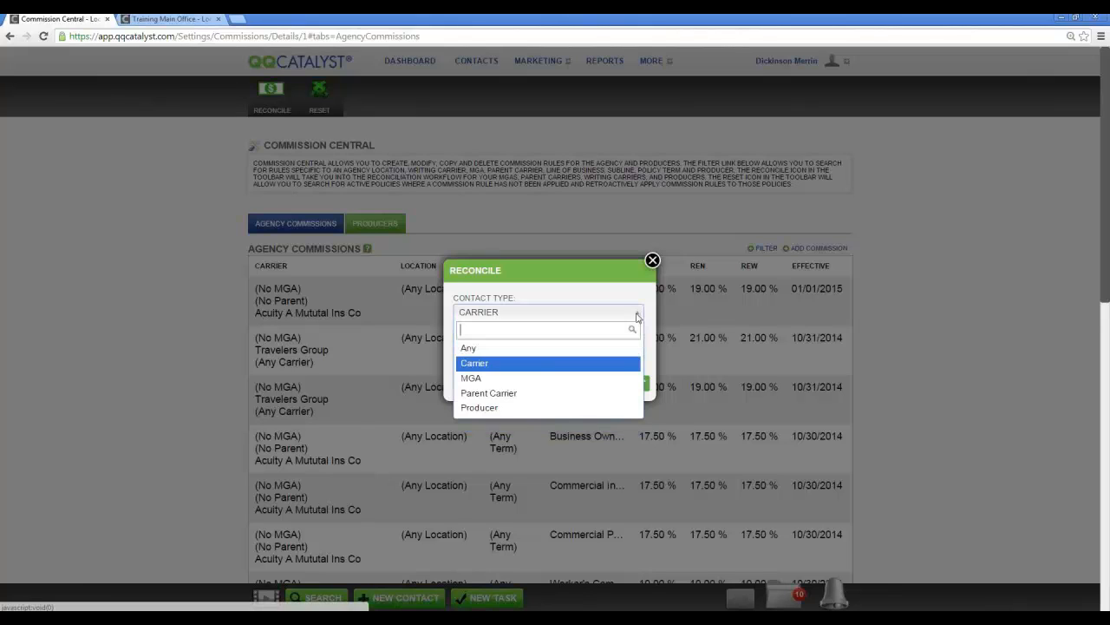
{"action": "left_click", "coordinate": [530, 395]}
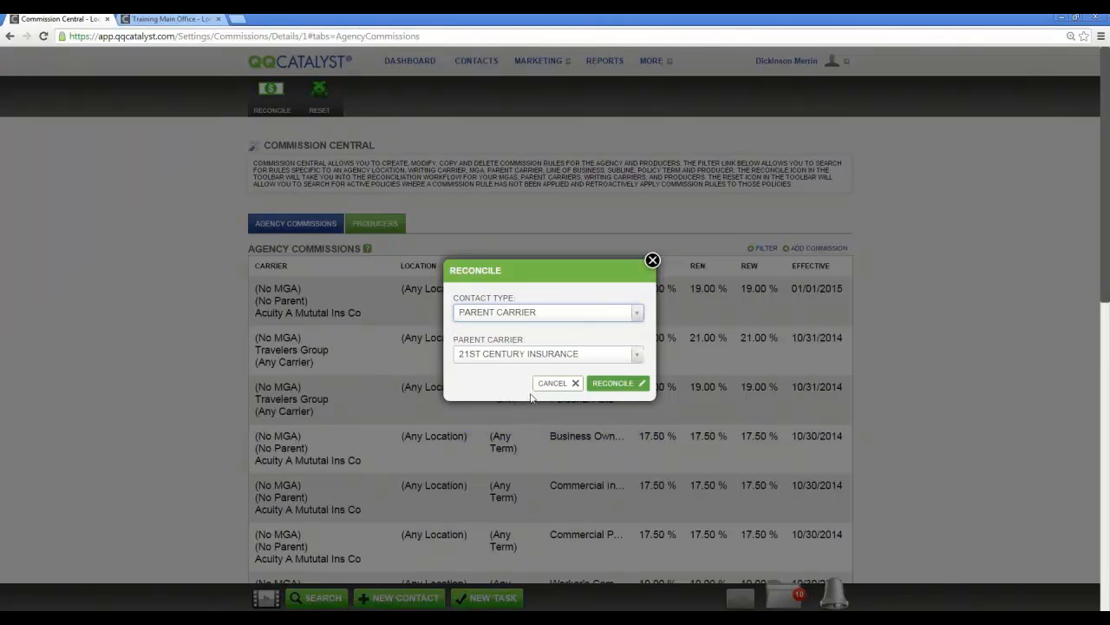
{"action": "left_click", "coordinate": [539, 354]}
{"action": "type", "text": "travel"}
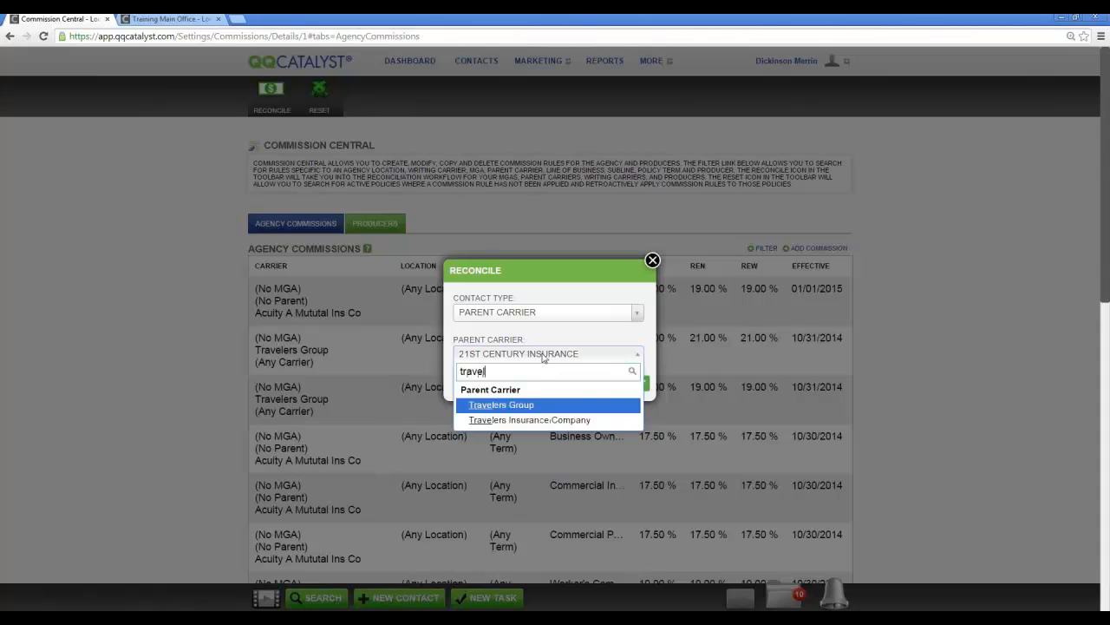
{"action": "left_click", "coordinate": [524, 404]}
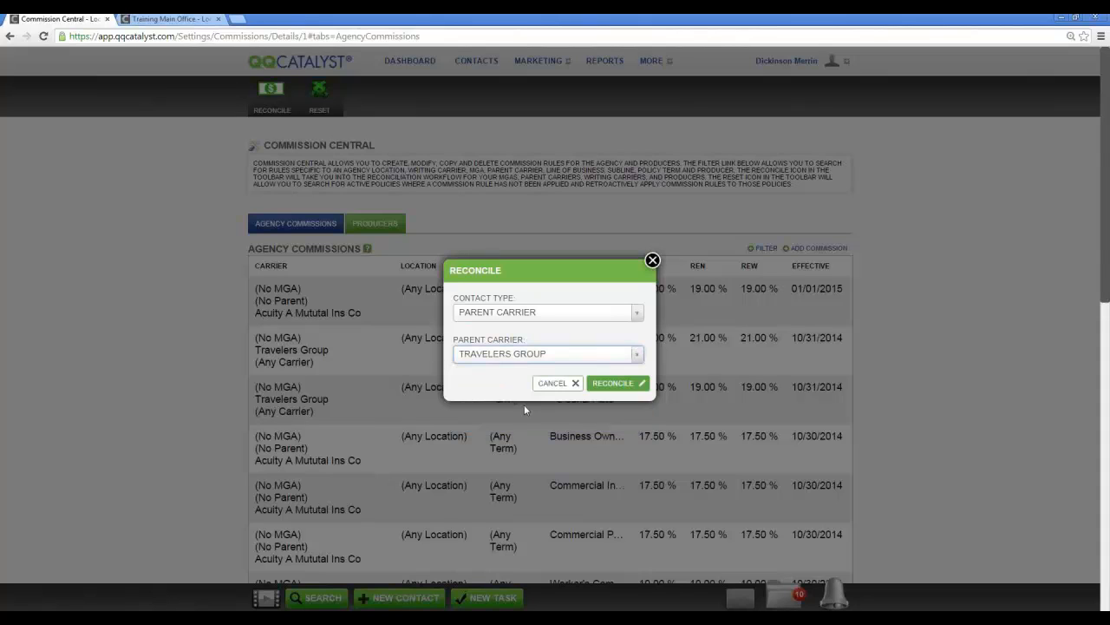
{"action": "left_click", "coordinate": [602, 392]}
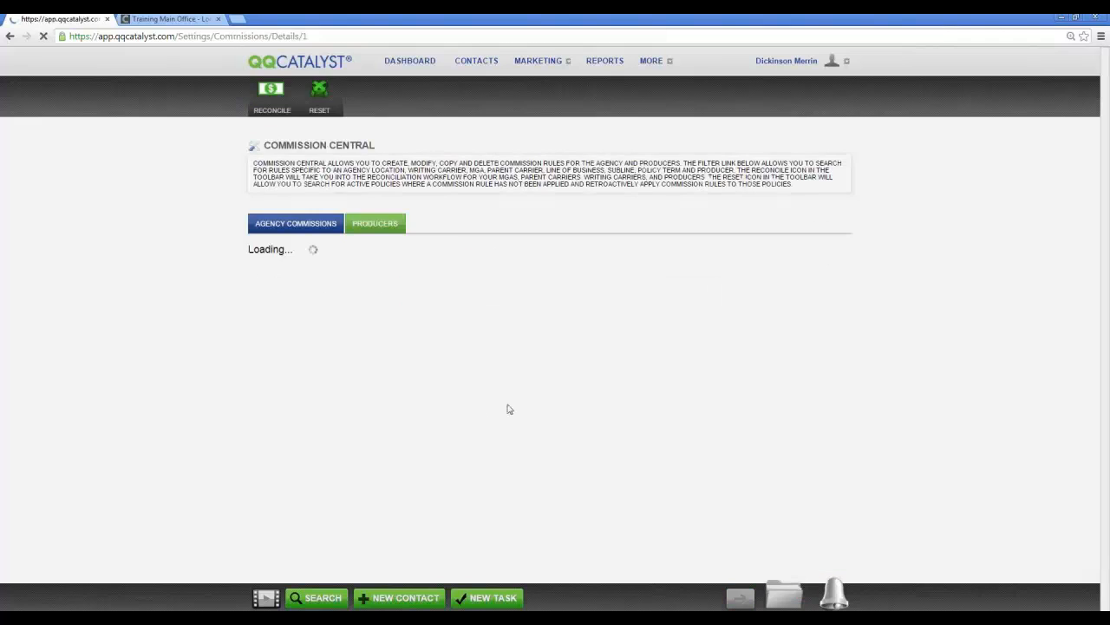
Step: Start a commission reconciliation with contact type Parent Carrier for Travelers Insurance Company
{"action": "left_click", "coordinate": [267, 105]}
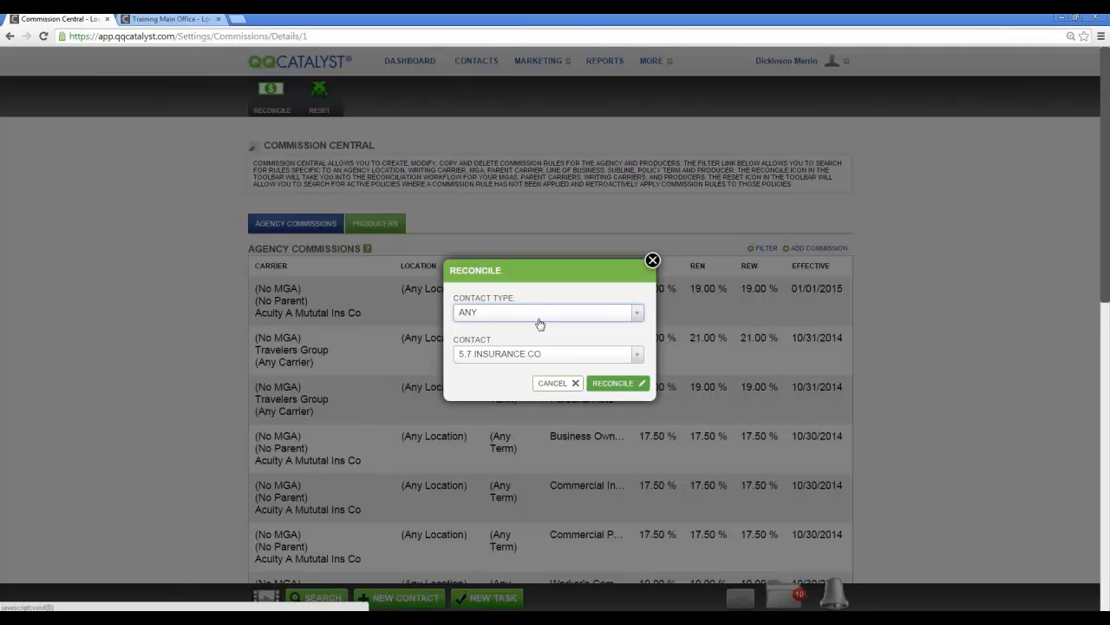
{"action": "left_click", "coordinate": [538, 321]}
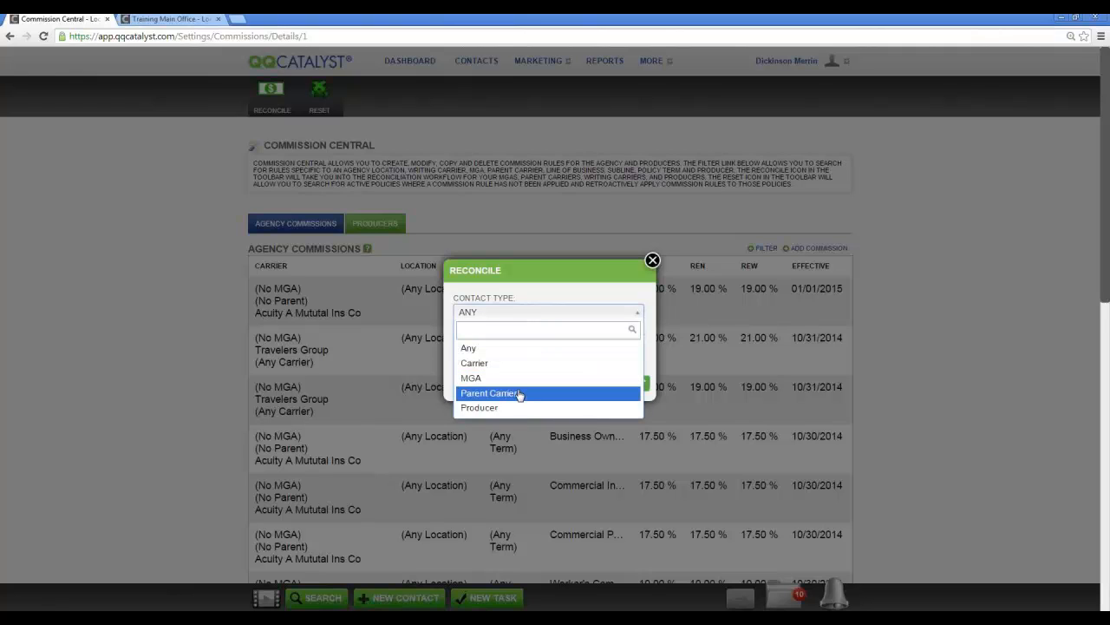
{"action": "left_click", "coordinate": [520, 392]}
{"action": "left_click", "coordinate": [530, 356]}
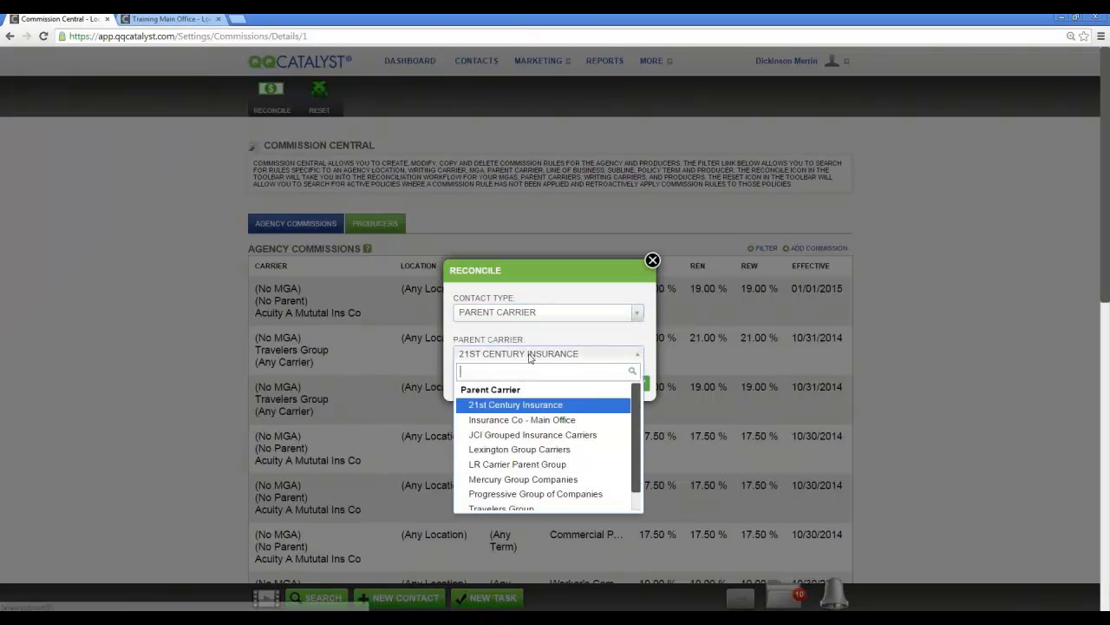
{"action": "type", "text": "par"}
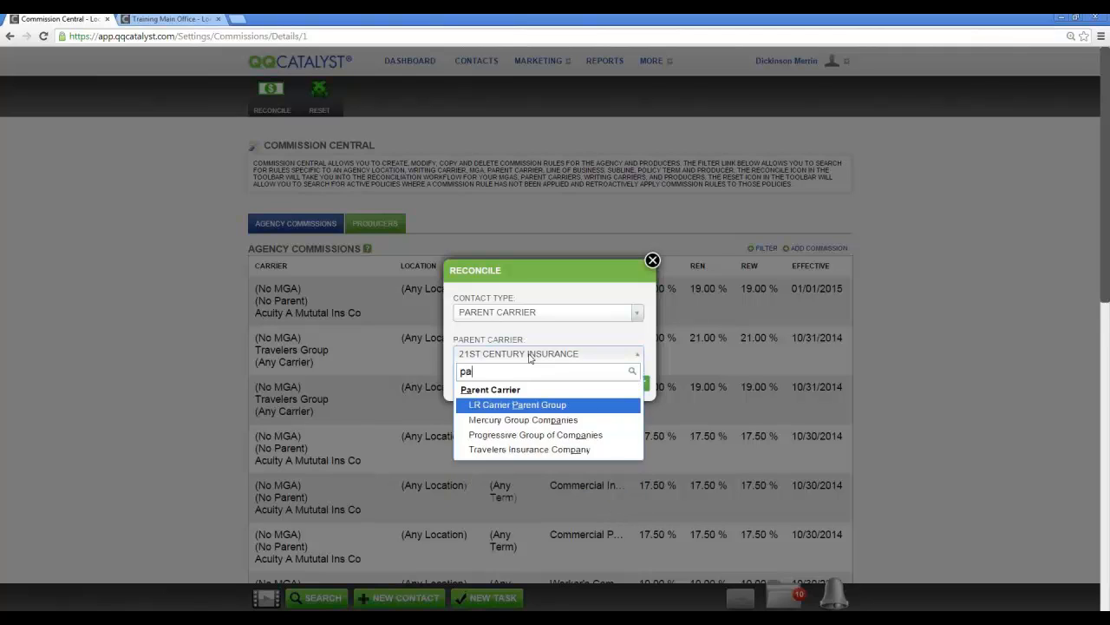
{"action": "key", "text": "BackSpace"}
{"action": "key", "text": "BackSpace"}
{"action": "key", "text": "BackSpace"}
{"action": "type", "text": "tra"}
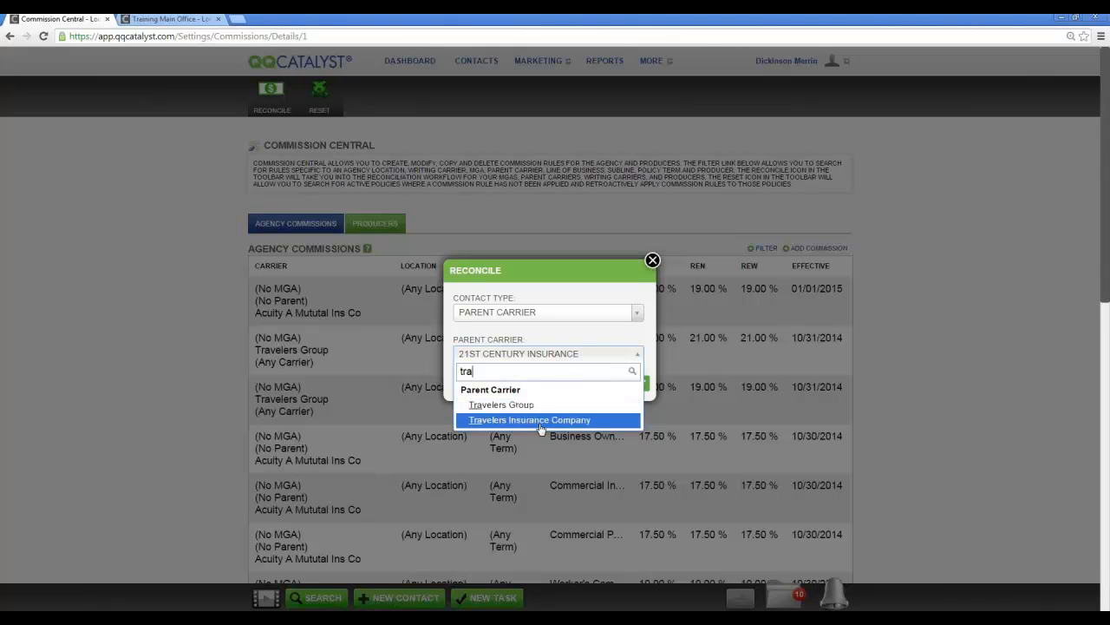
{"action": "left_click", "coordinate": [537, 422]}
{"action": "left_click", "coordinate": [620, 381]}
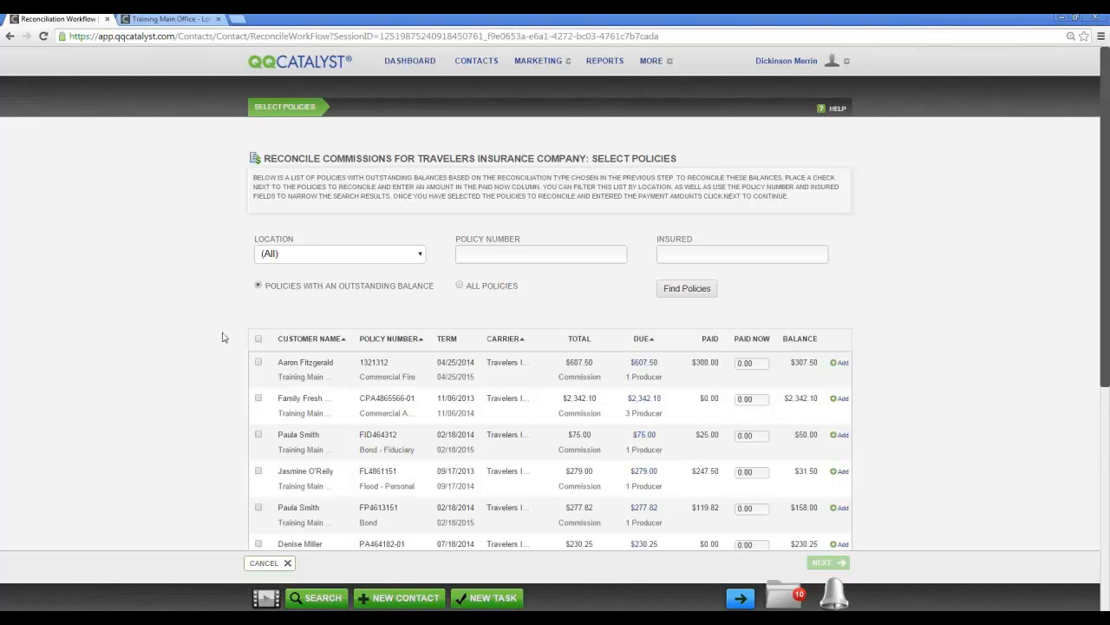
Step: Select the first Commercial Fire policy and then all outstanding policies for payment, and clear the whole selection
{"action": "scroll", "coordinate": [211, 336], "scroll_direction": "down", "scroll_amount": 3}
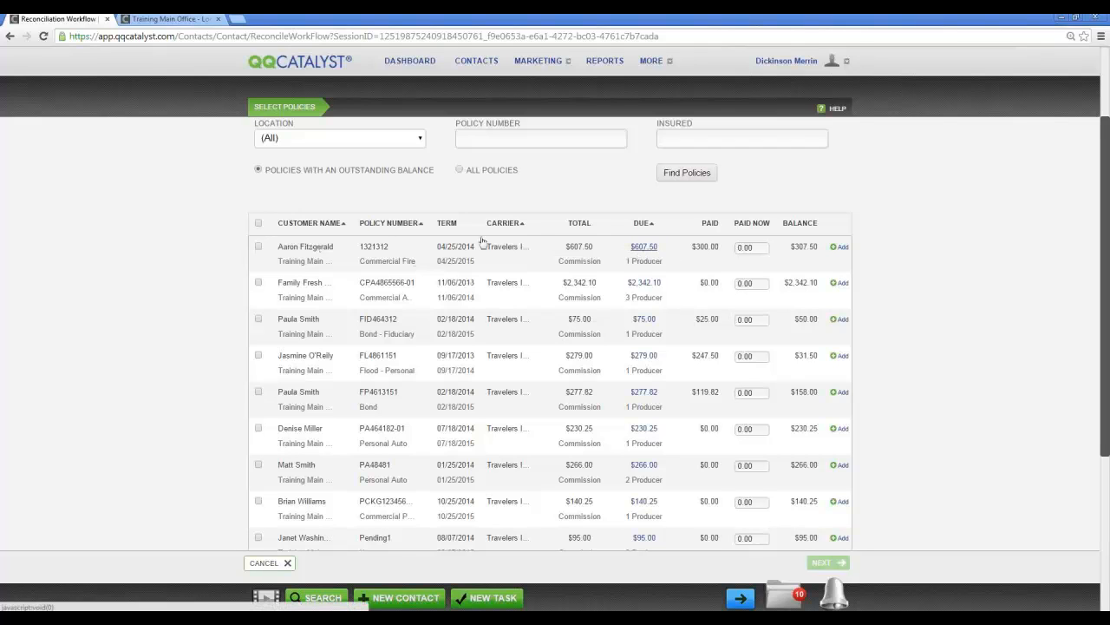
{"action": "left_click", "coordinate": [258, 248]}
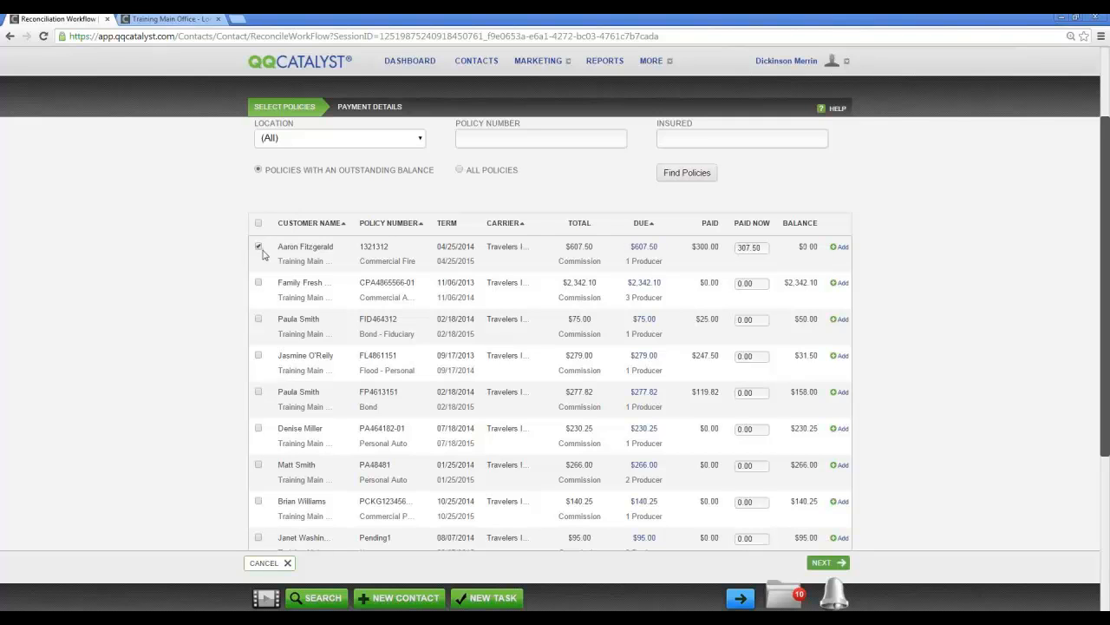
{"action": "left_click", "coordinate": [258, 224]}
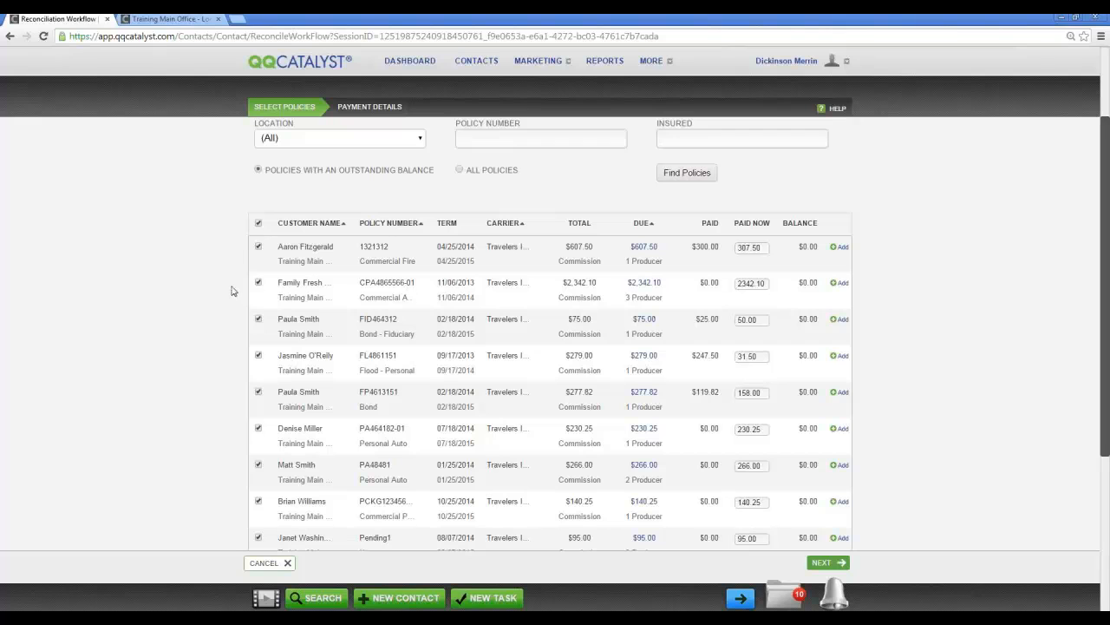
{"action": "left_click", "coordinate": [259, 224]}
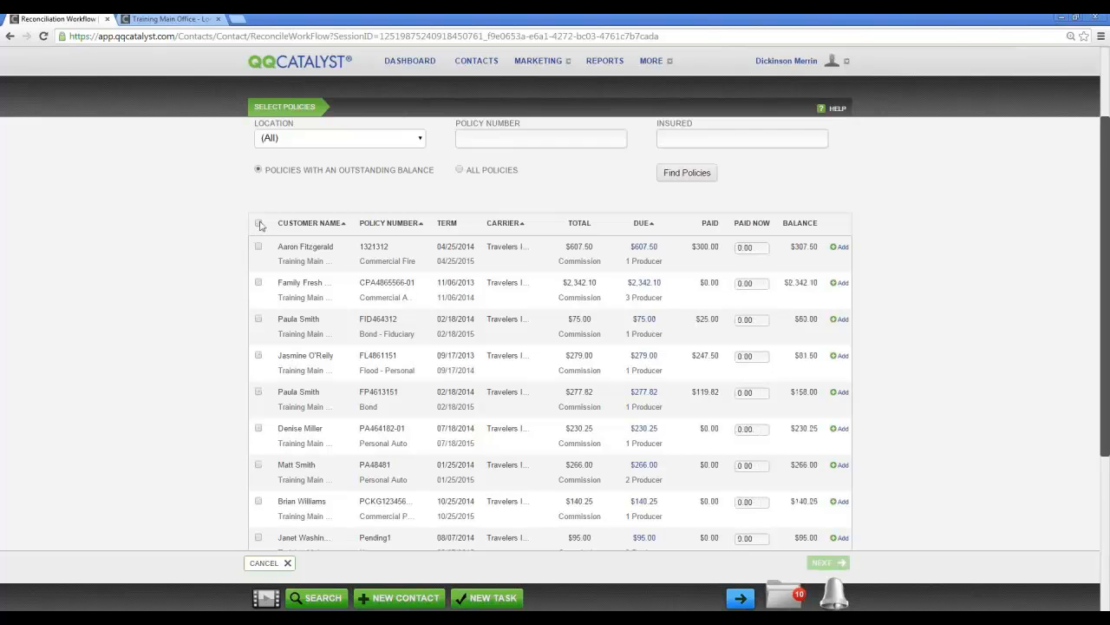
Step: Set the new business commission to 13% on the Personal Auto policy effective 07/18/2014, save it and close the commission details
{"action": "scroll", "coordinate": [176, 274], "scroll_direction": "down", "scroll_amount": 1}
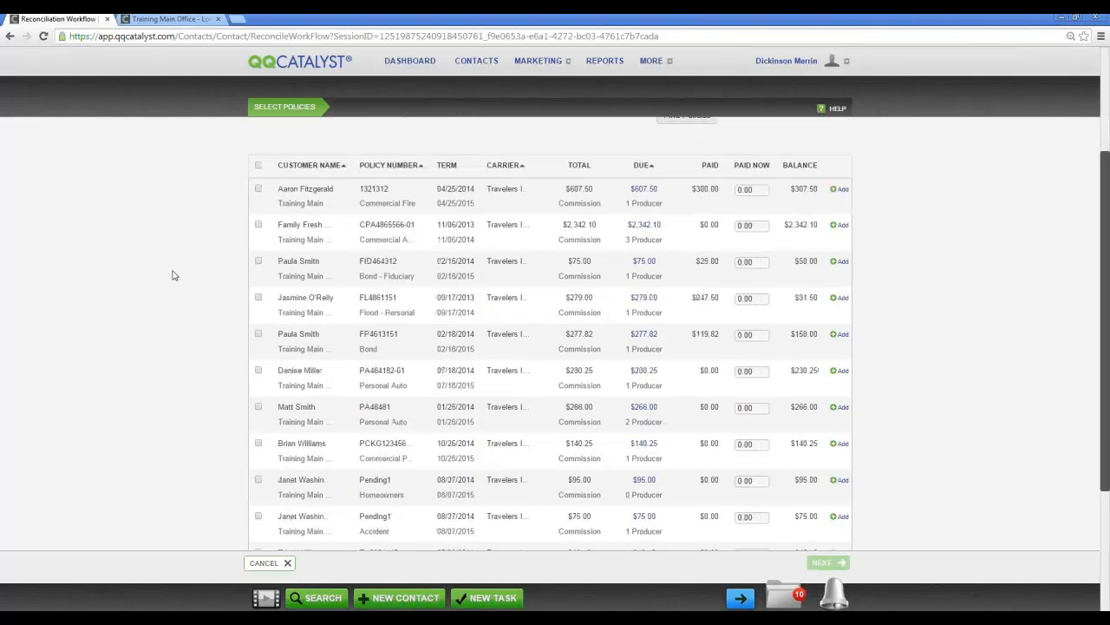
{"action": "left_click", "coordinate": [645, 372]}
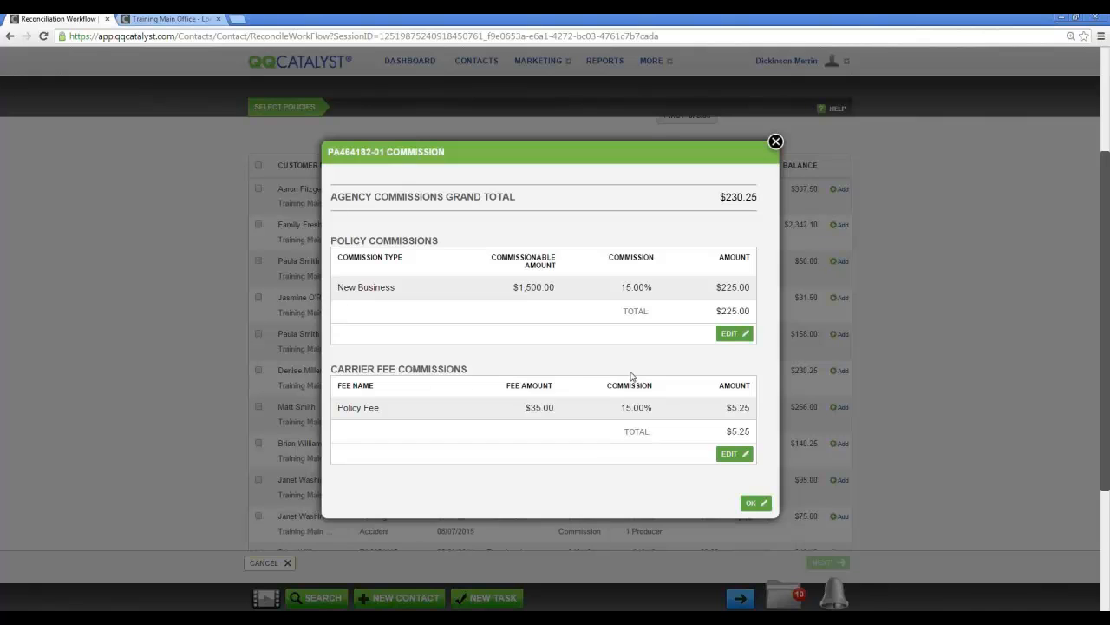
{"action": "left_click", "coordinate": [731, 333]}
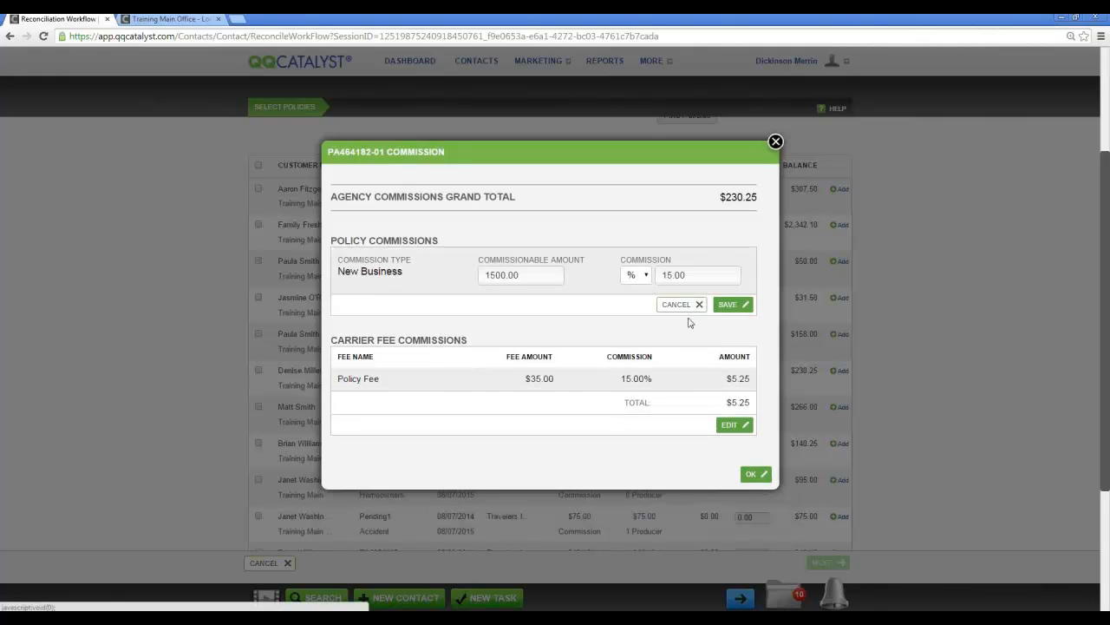
{"action": "left_click", "coordinate": [692, 275]}
{"action": "type", "text": "13"}
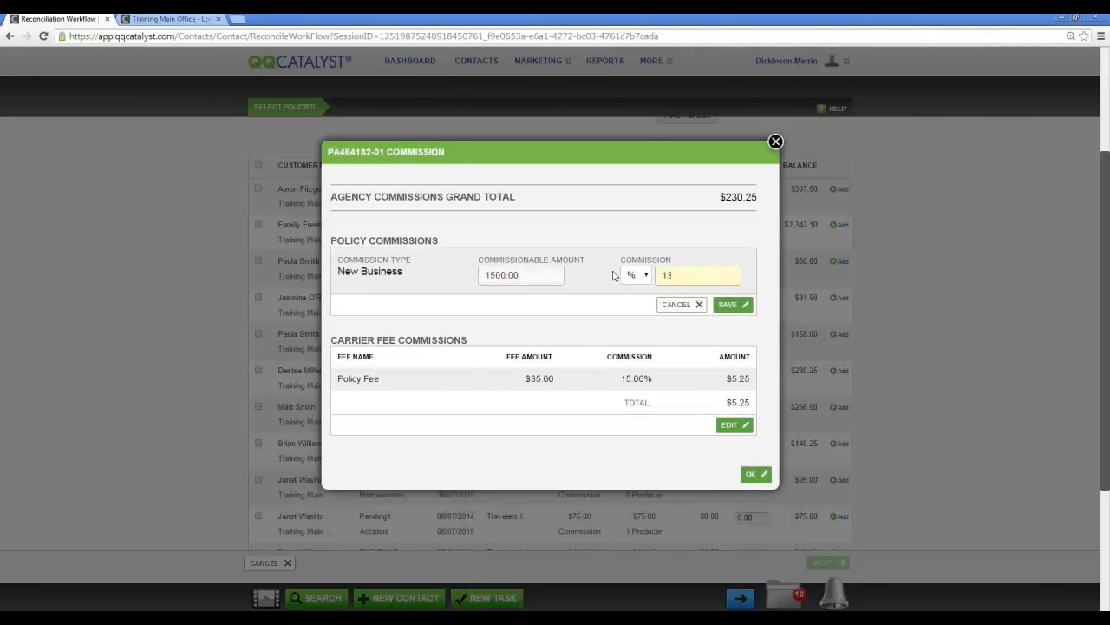
{"action": "left_click", "coordinate": [733, 303]}
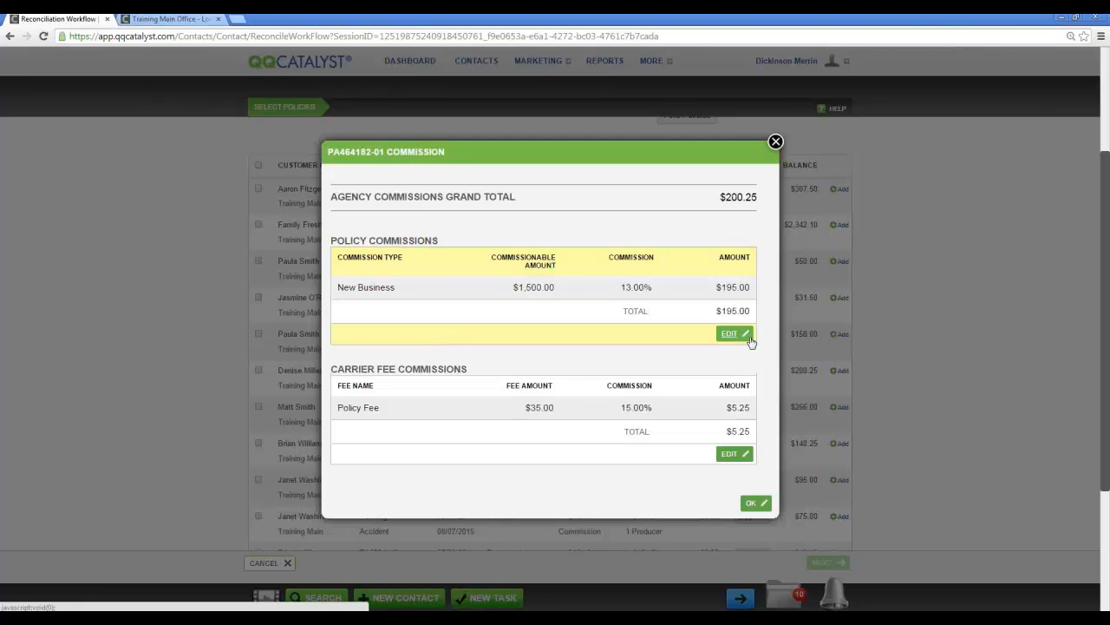
{"action": "left_click", "coordinate": [752, 505]}
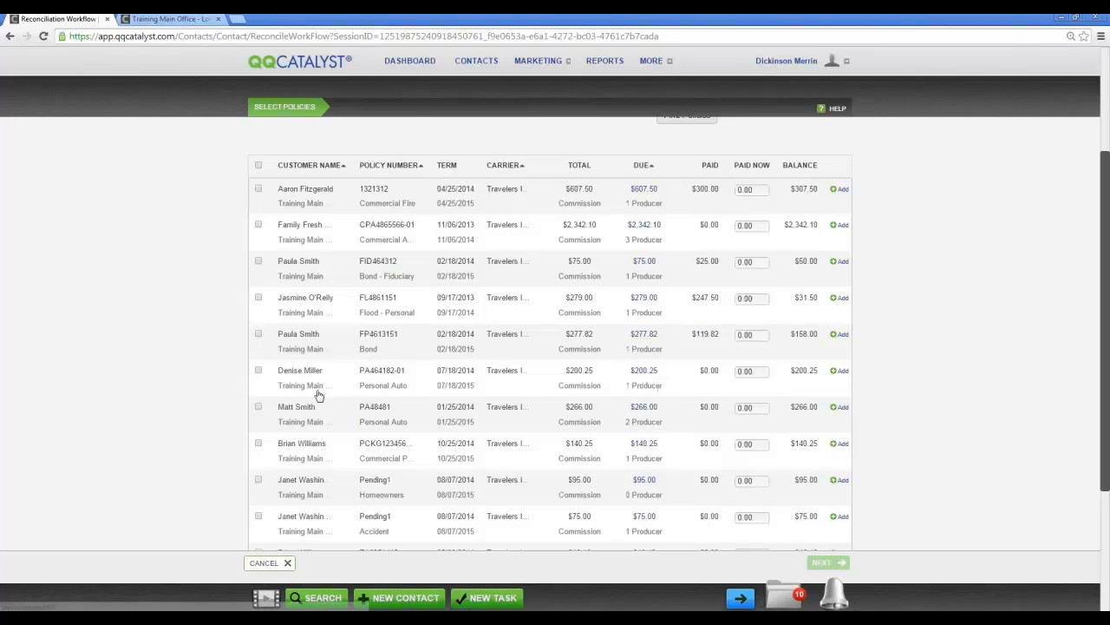
Step: Select five consecutive policies for payment, from the 07/18/2014 Personal Auto policy through the Accident policy, and continue to payment details
{"action": "left_click", "coordinate": [257, 371]}
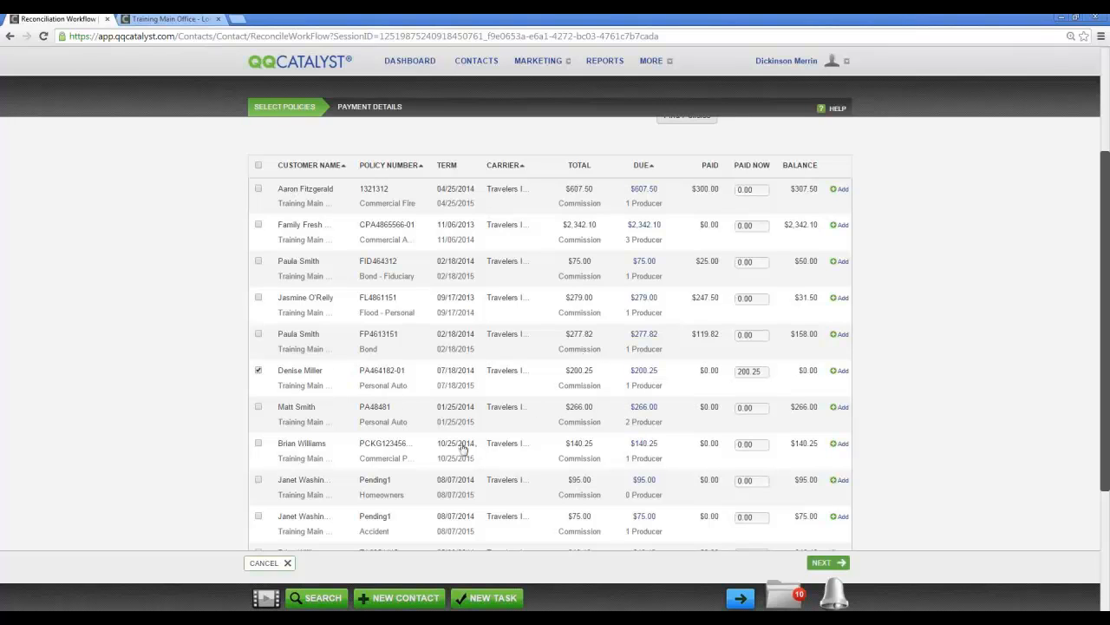
{"action": "left_click", "coordinate": [258, 407]}
{"action": "left_click", "coordinate": [257, 443]}
{"action": "left_click", "coordinate": [258, 479]}
{"action": "left_click", "coordinate": [260, 517]}
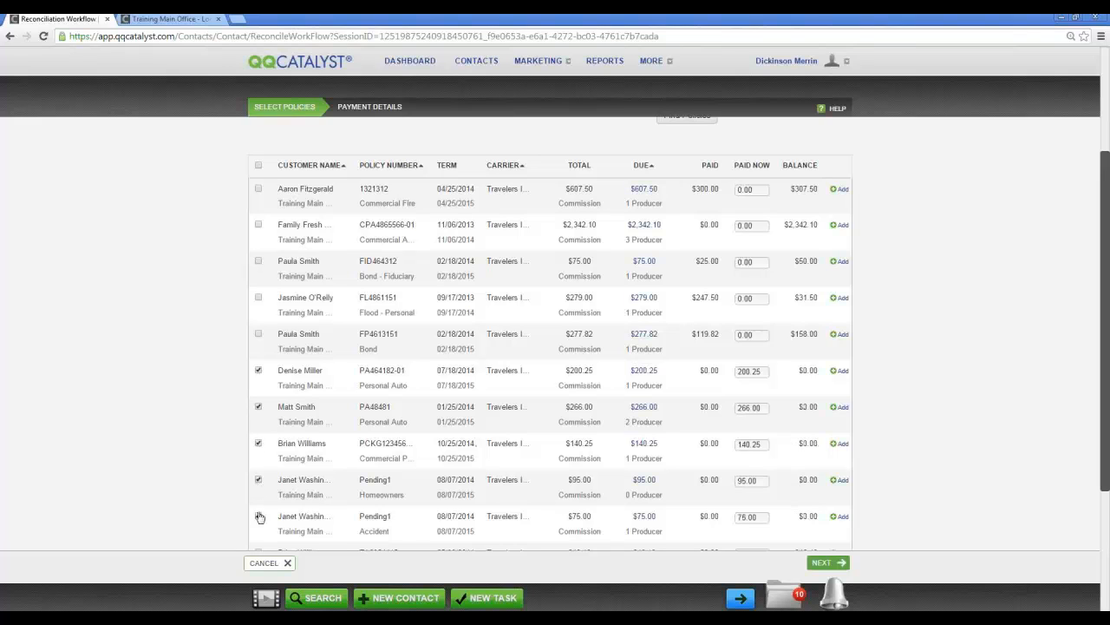
{"action": "left_click", "coordinate": [822, 563]}
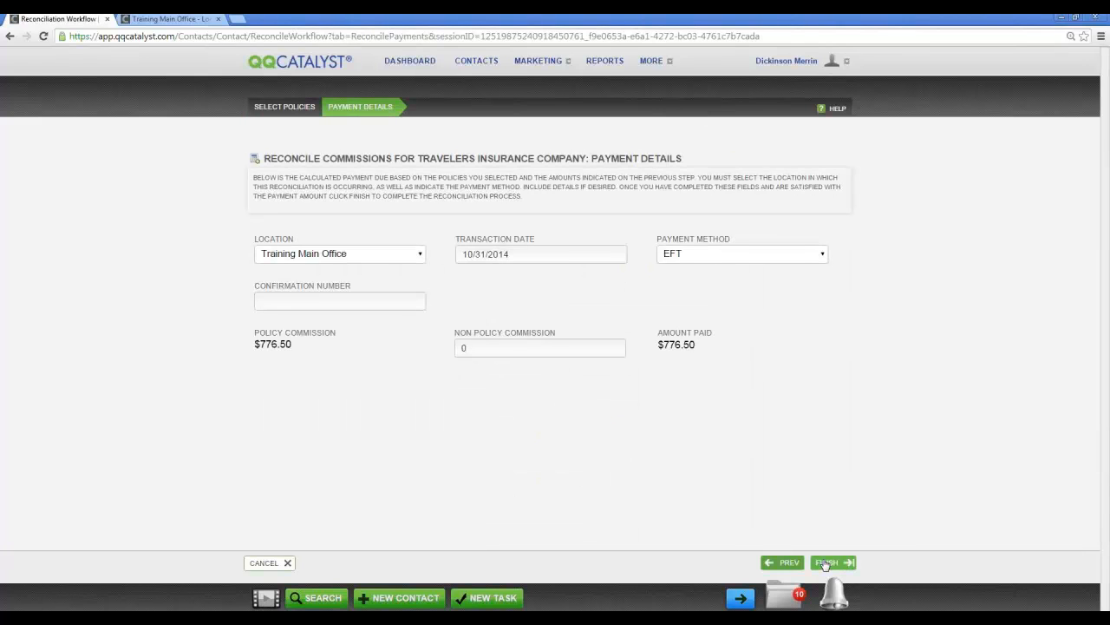
Step: Return to policy selection, split the 07/18/2014 Personal Auto policy's payment into lines of 100.25 and 100.00, and continue to payment details
{"action": "left_click", "coordinate": [826, 563]}
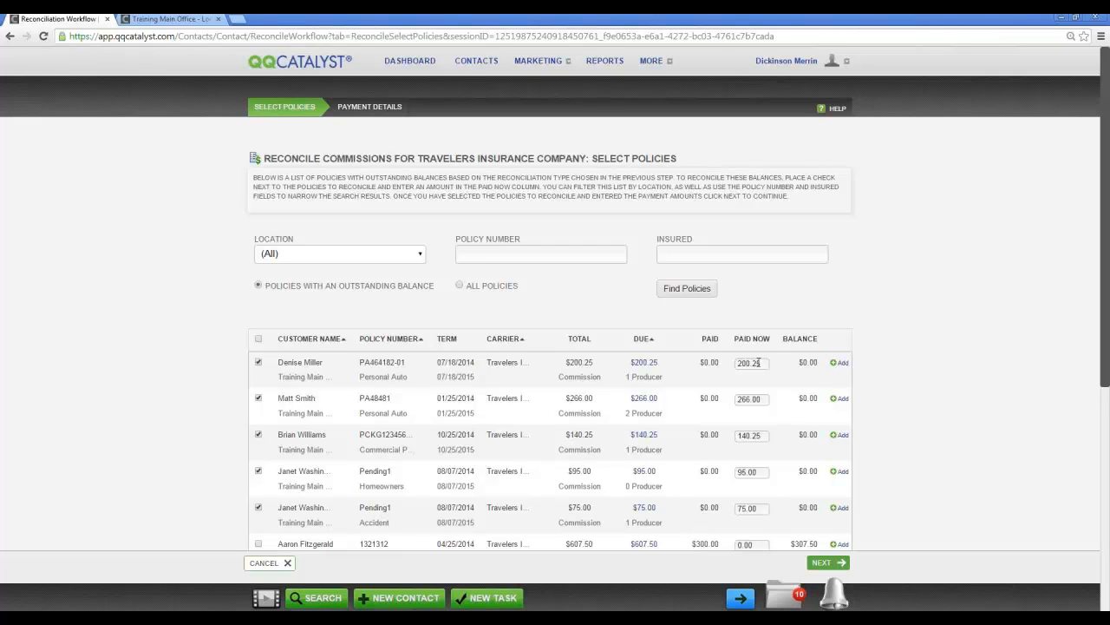
{"action": "left_click", "coordinate": [841, 363]}
{"action": "left_click_drag", "start_coordinate": [761, 363], "coordinate": [692, 362]}
{"action": "type", "text": "100.2"}
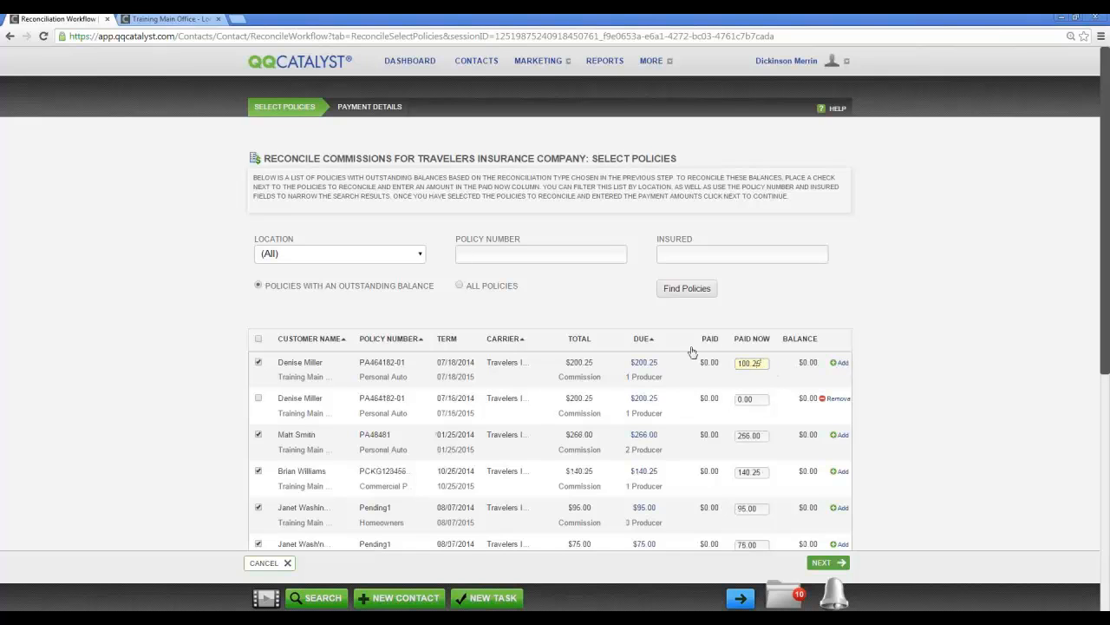
{"action": "key", "text": "Tab"}
{"action": "type", "text": "100"}
{"action": "key", "text": "Tab"}
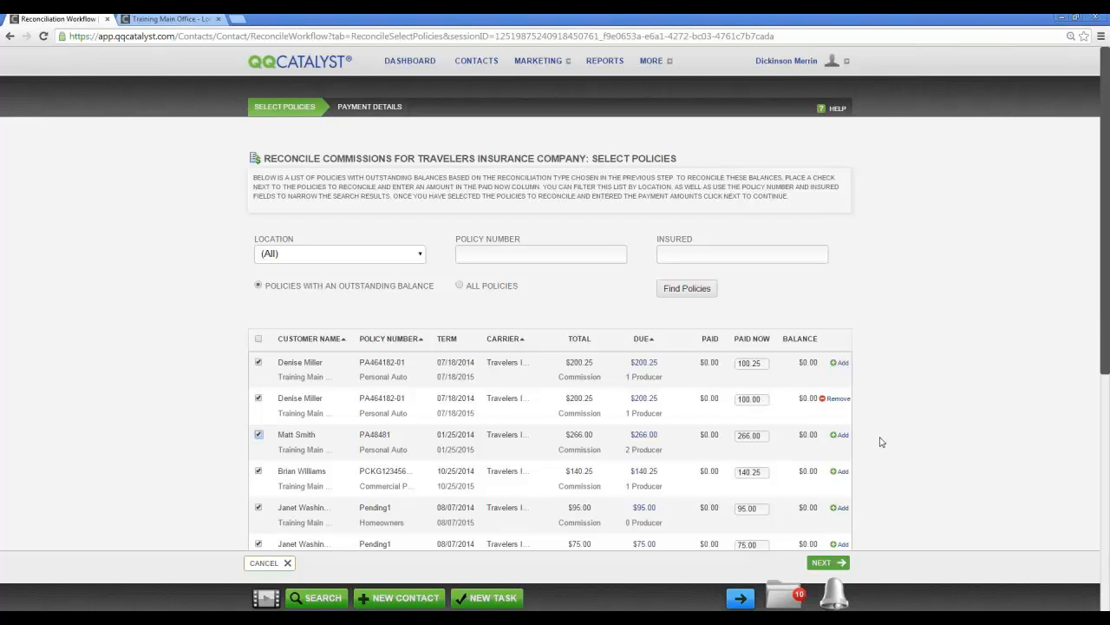
{"action": "scroll", "coordinate": [881, 448], "scroll_direction": "down", "scroll_amount": 2}
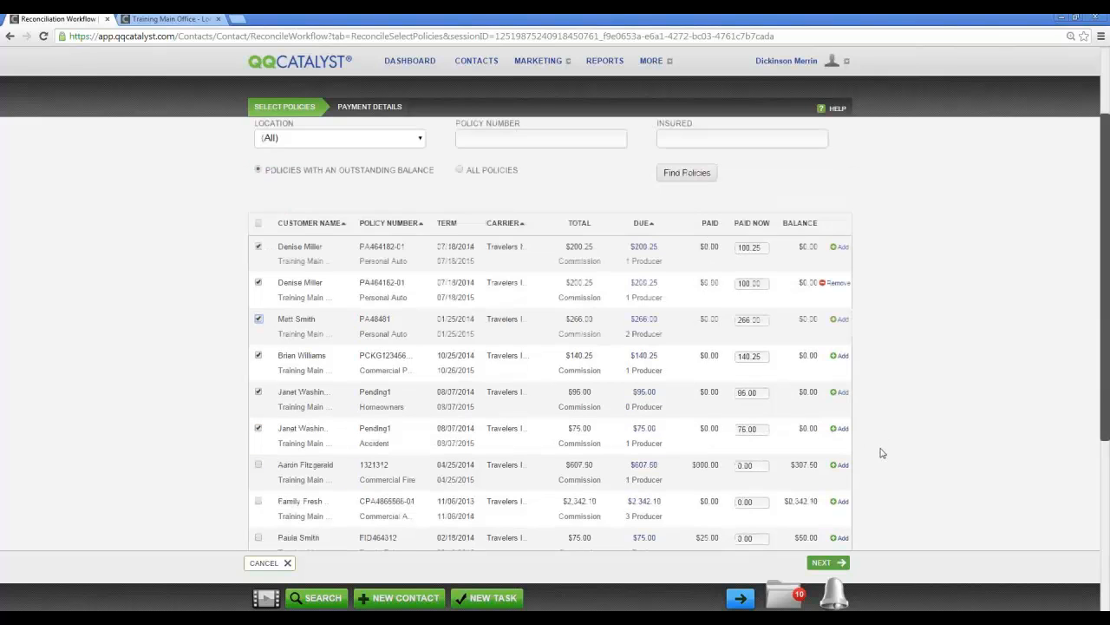
{"action": "left_click", "coordinate": [826, 562]}
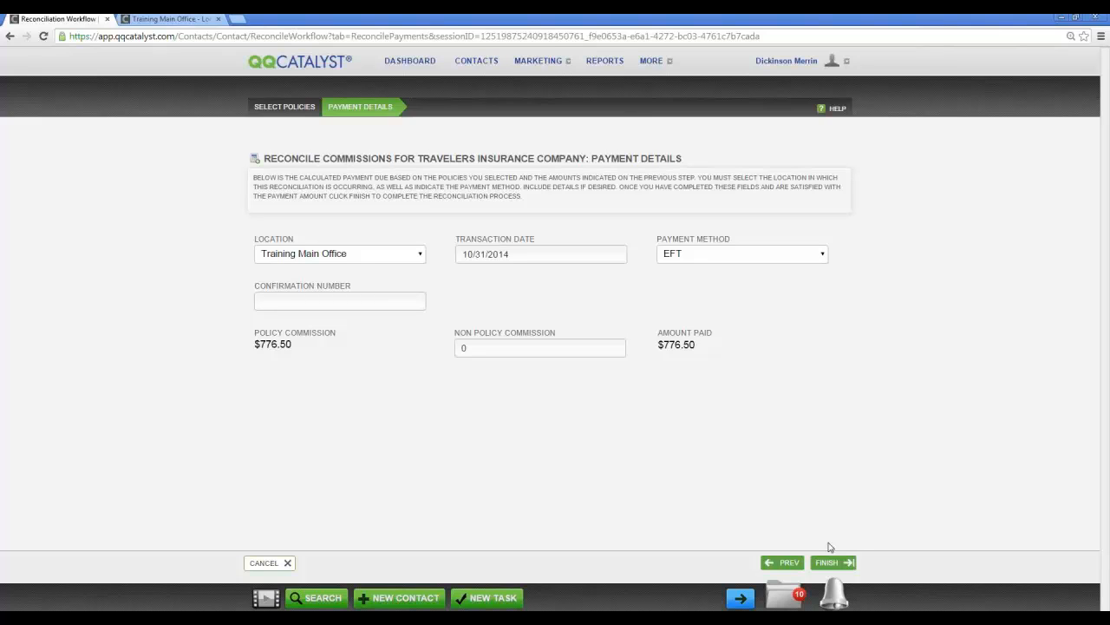
Step: Set the non-policy commission for the Travelers Insurance Company reconciliation to 500
{"action": "left_click", "coordinate": [478, 347]}
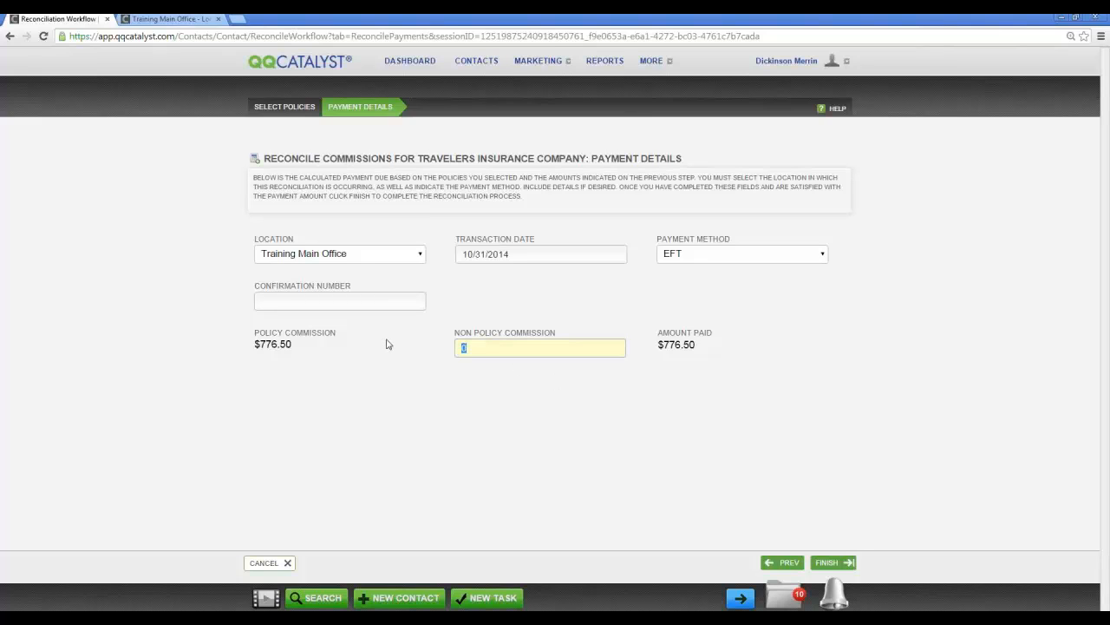
{"action": "type", "text": "500"}
{"action": "key", "text": "Tab"}
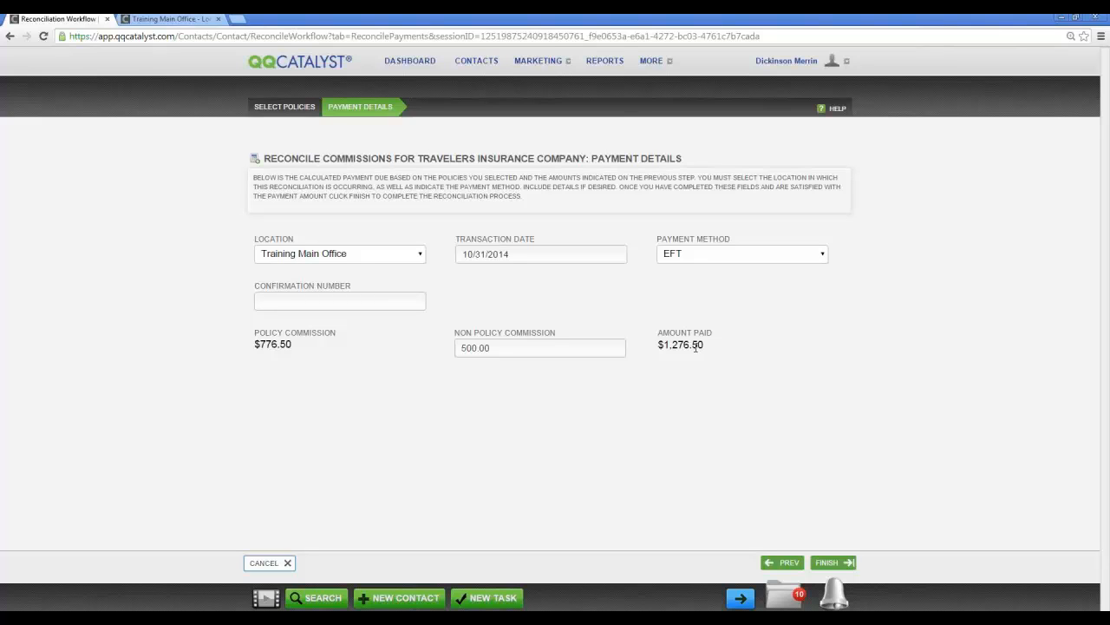
Step: Try a negative non-policy commission of -500, and remove the minus sign to restore 500.00
{"action": "left_click", "coordinate": [547, 349]}
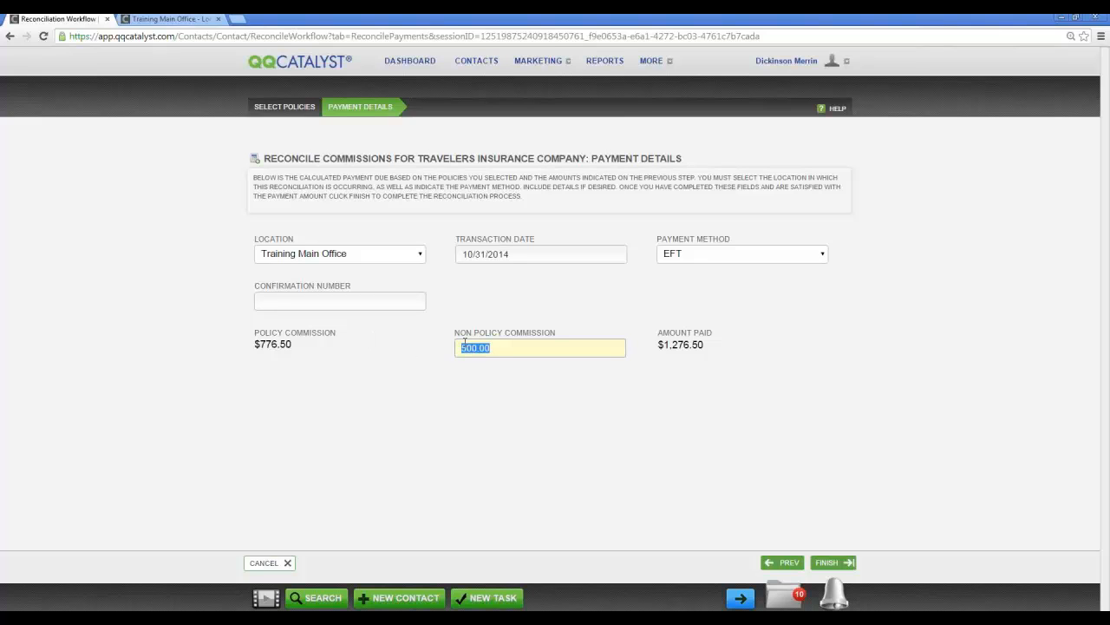
{"action": "key", "text": "BackSpace"}
{"action": "type", "text": "-500"}
{"action": "key", "text": "Tab"}
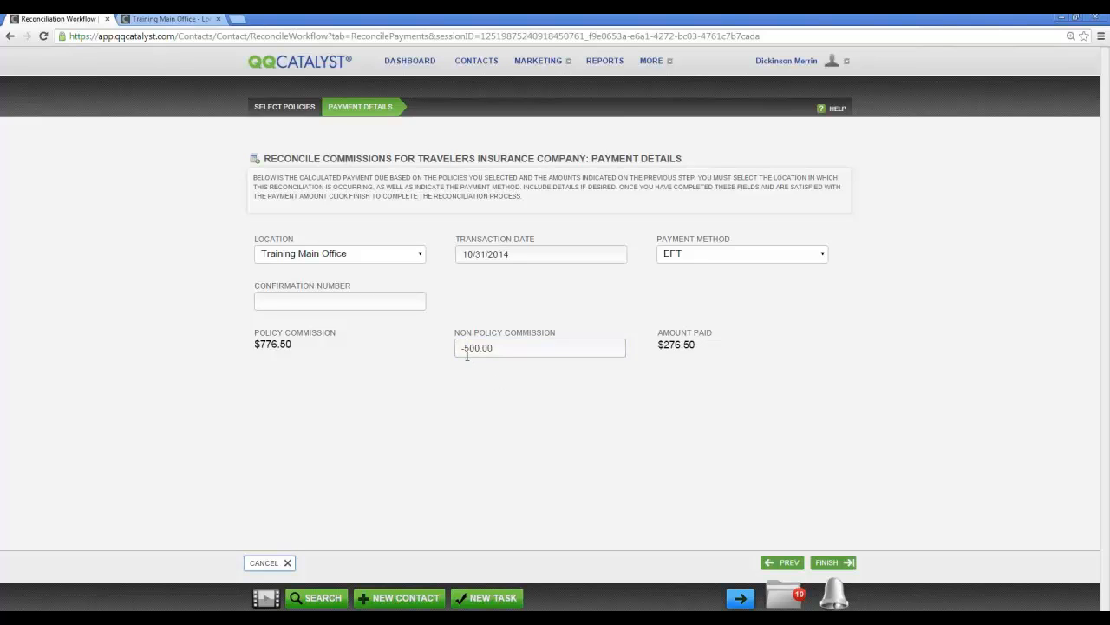
{"action": "left_click", "coordinate": [467, 349]}
{"action": "key", "text": "BackSpace"}
{"action": "type", "text": "-"}
{"action": "key", "text": "BackSpace"}
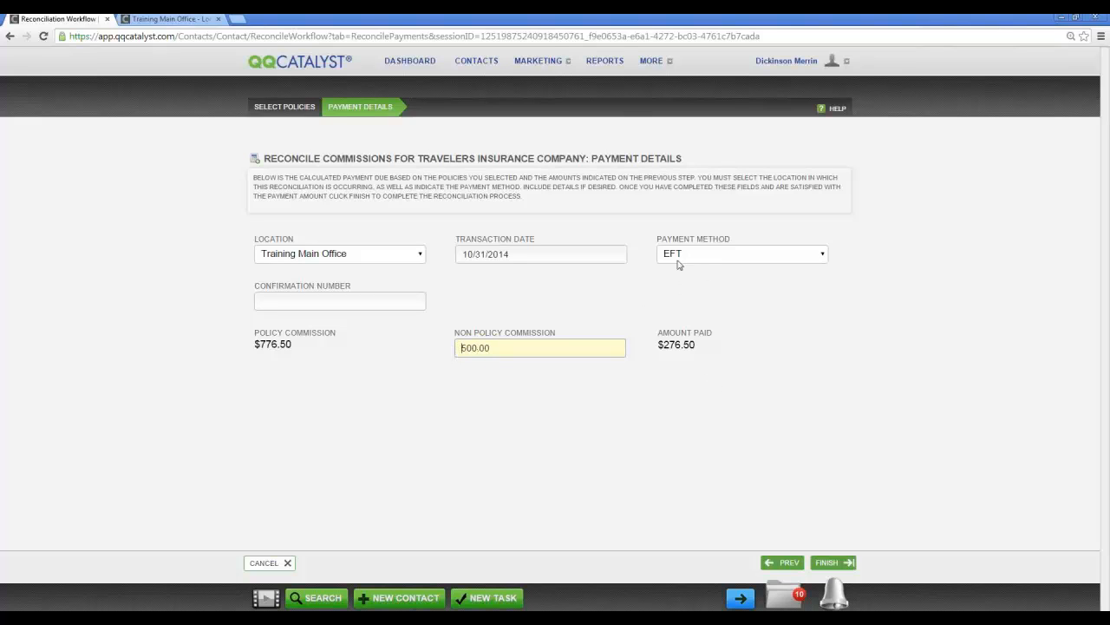
Step: Finish the Travelers Insurance Company commission reconciliation and print its reconciliation report
{"action": "left_click", "coordinate": [835, 562]}
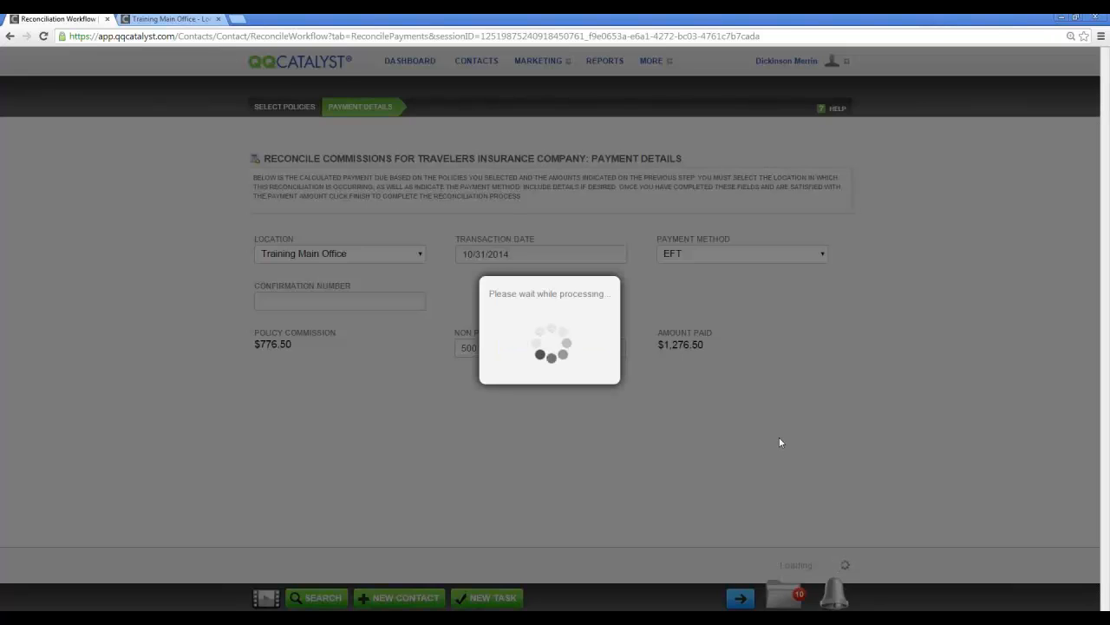
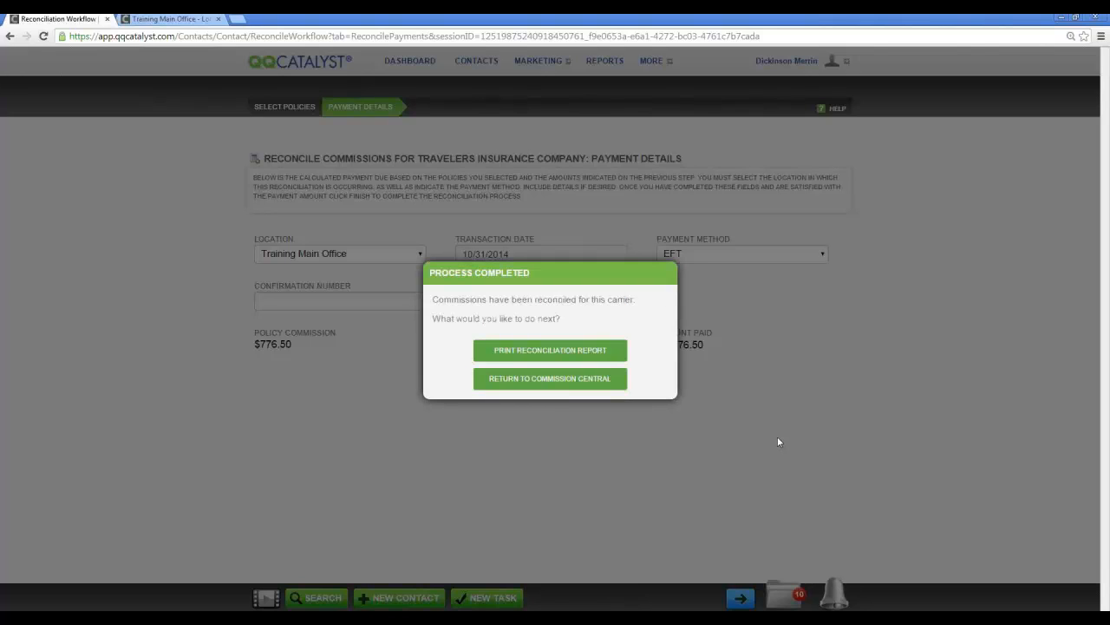
{"action": "left_click", "coordinate": [568, 350]}
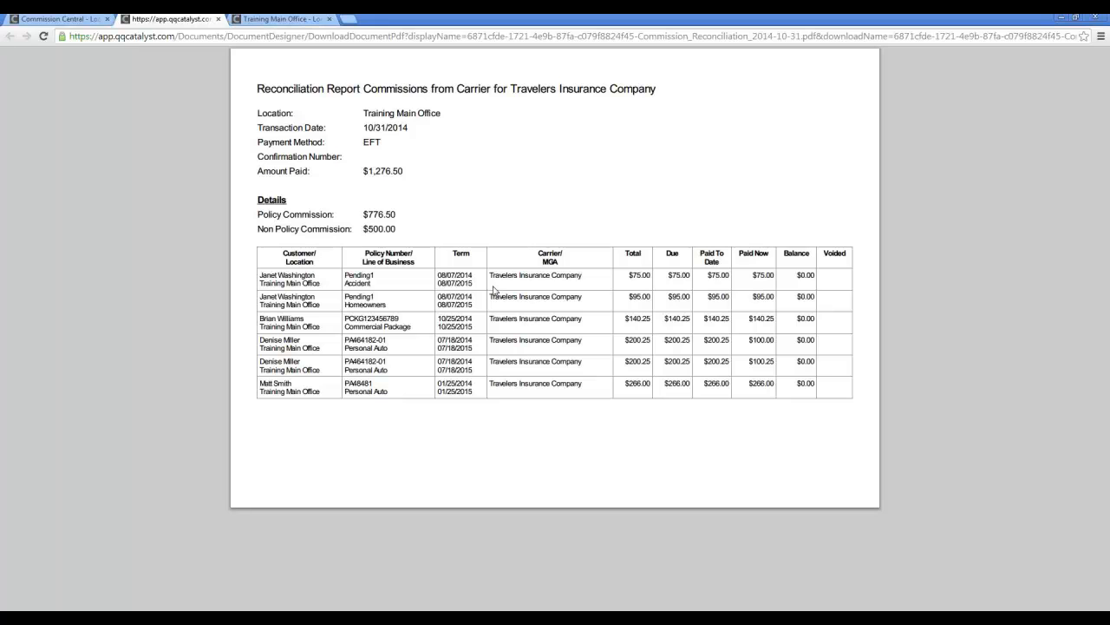
Step: Close the reconciliation report and start a new policy for the Family Fresh Supermarket contact
{"action": "left_click", "coordinate": [218, 19]}
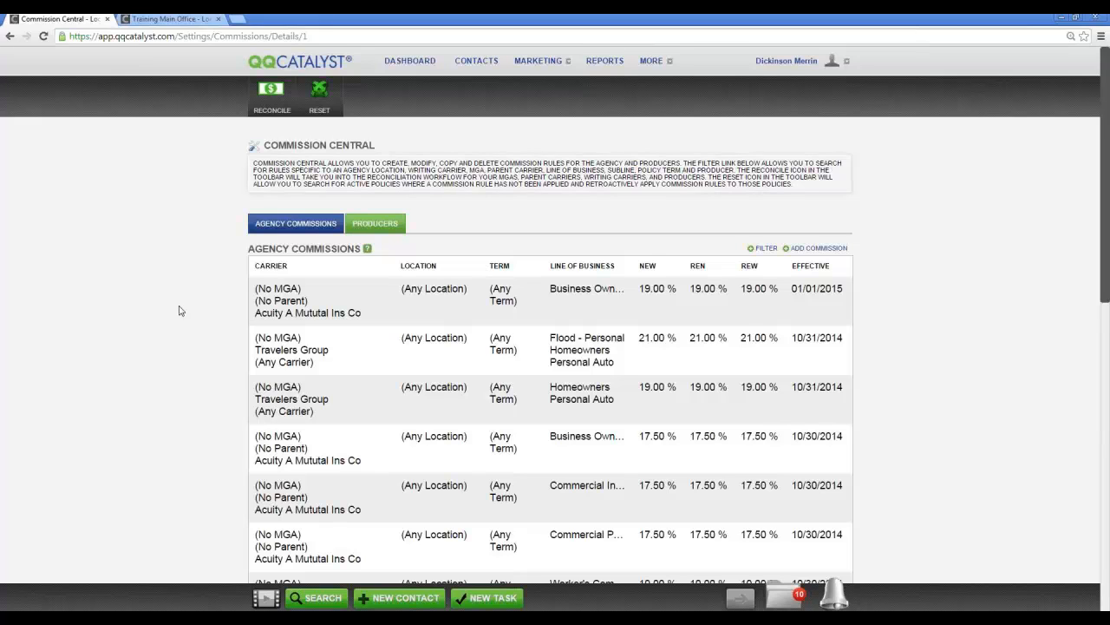
{"action": "left_click", "coordinate": [323, 599]}
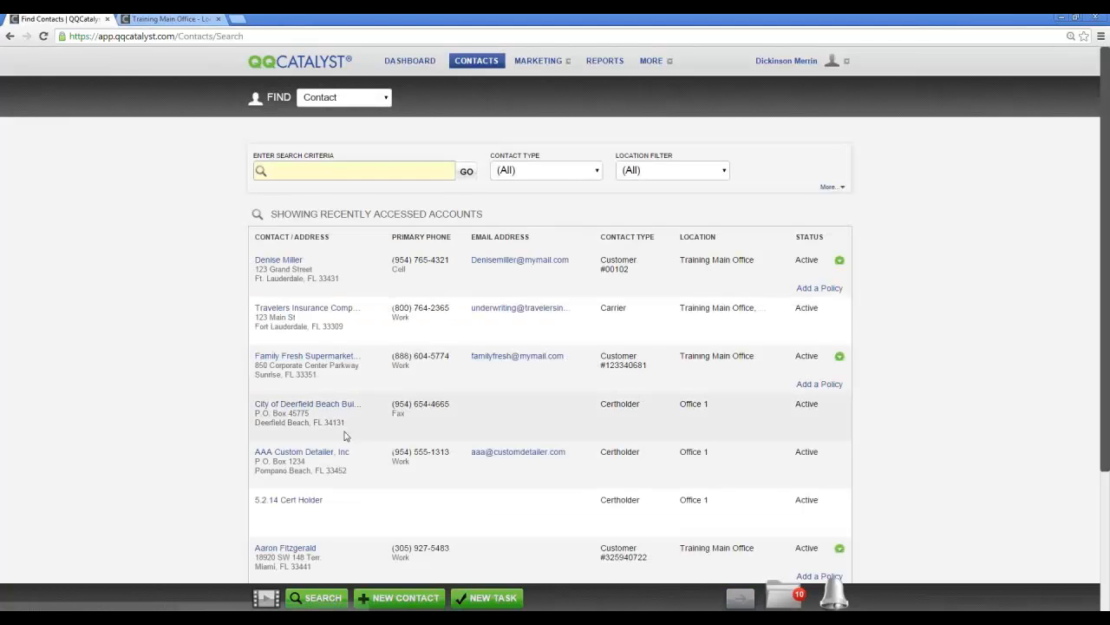
{"action": "left_click", "coordinate": [821, 384]}
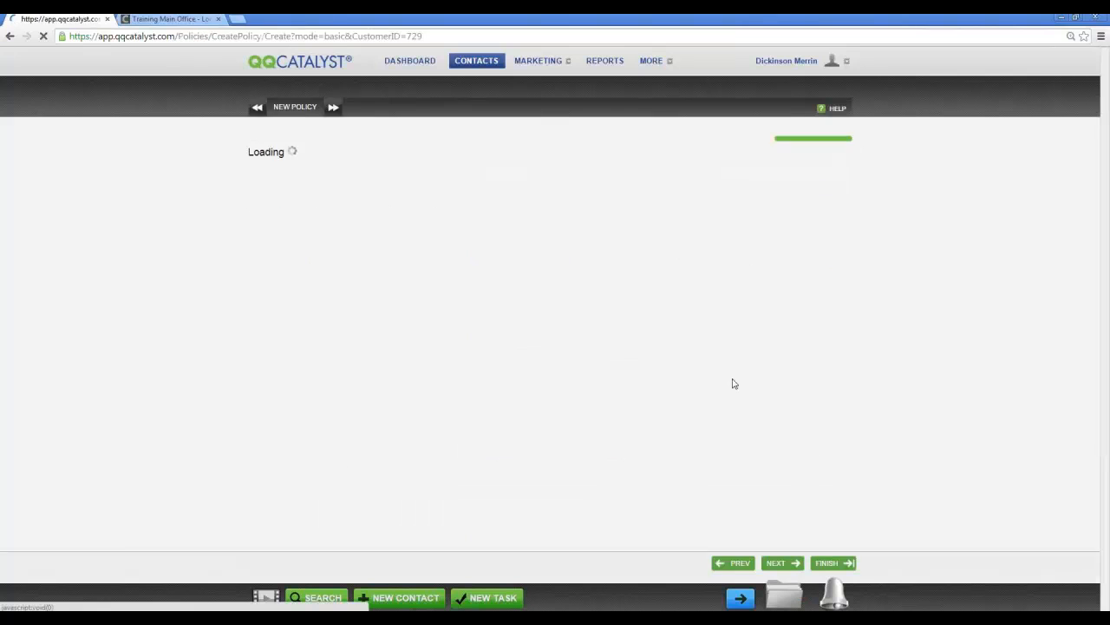
Step: Create a monoline Commercial Articles policy effective 10/31/2014 with its policy number, and continue to the named insureds
{"action": "left_click", "coordinate": [374, 282]}
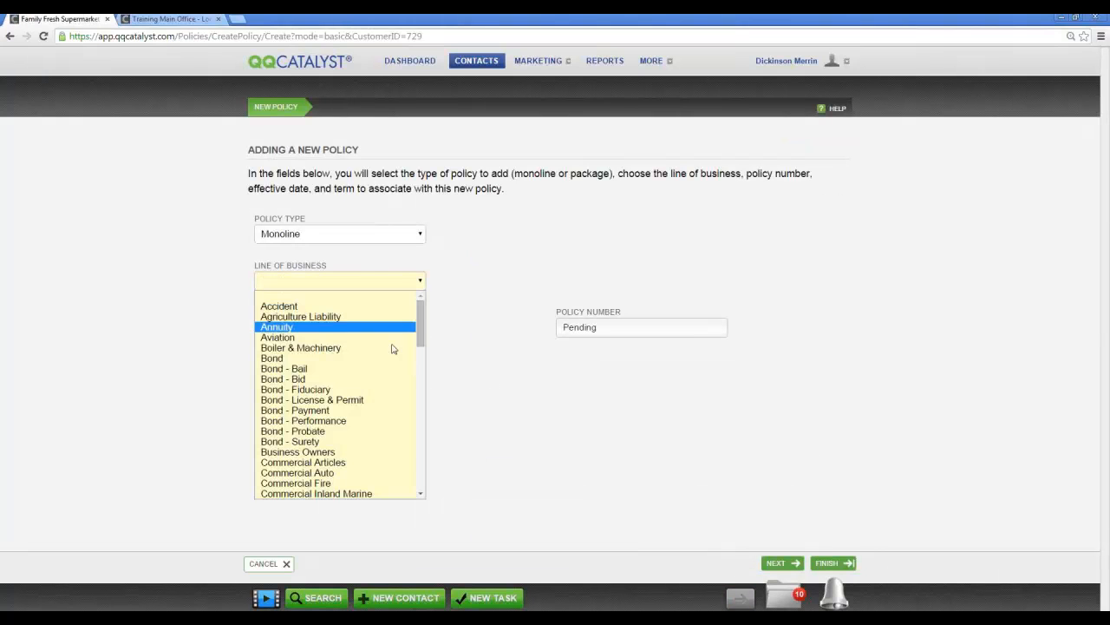
{"action": "left_click", "coordinate": [355, 462]}
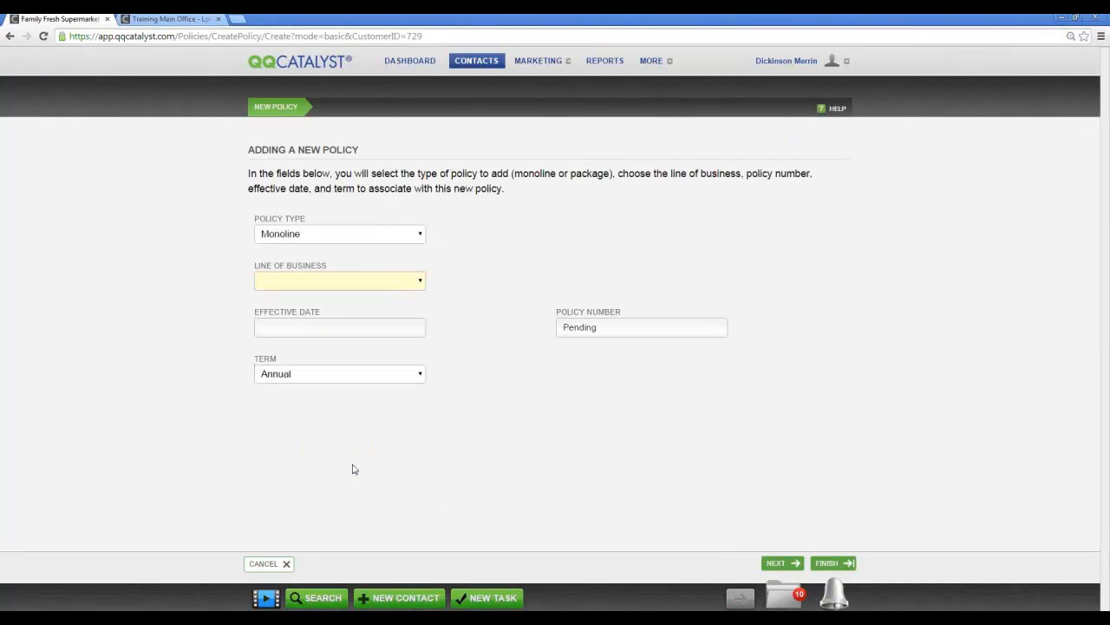
{"action": "left_click", "coordinate": [331, 326]}
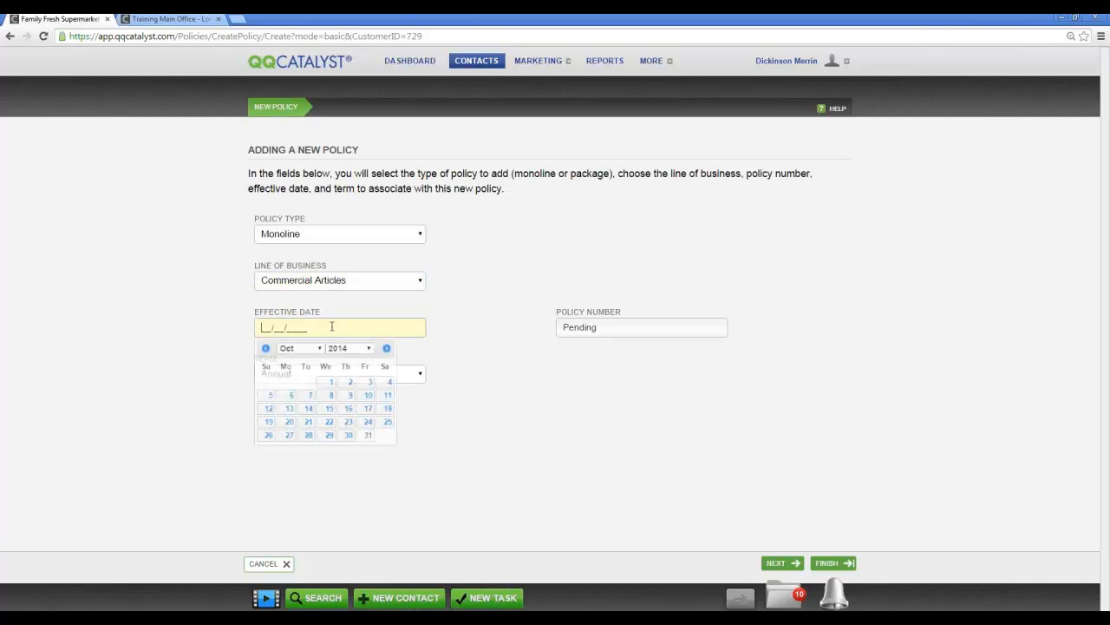
{"action": "left_click", "coordinate": [366, 436]}
{"action": "key", "text": "Tab"}
{"action": "type", "text": "RS"}
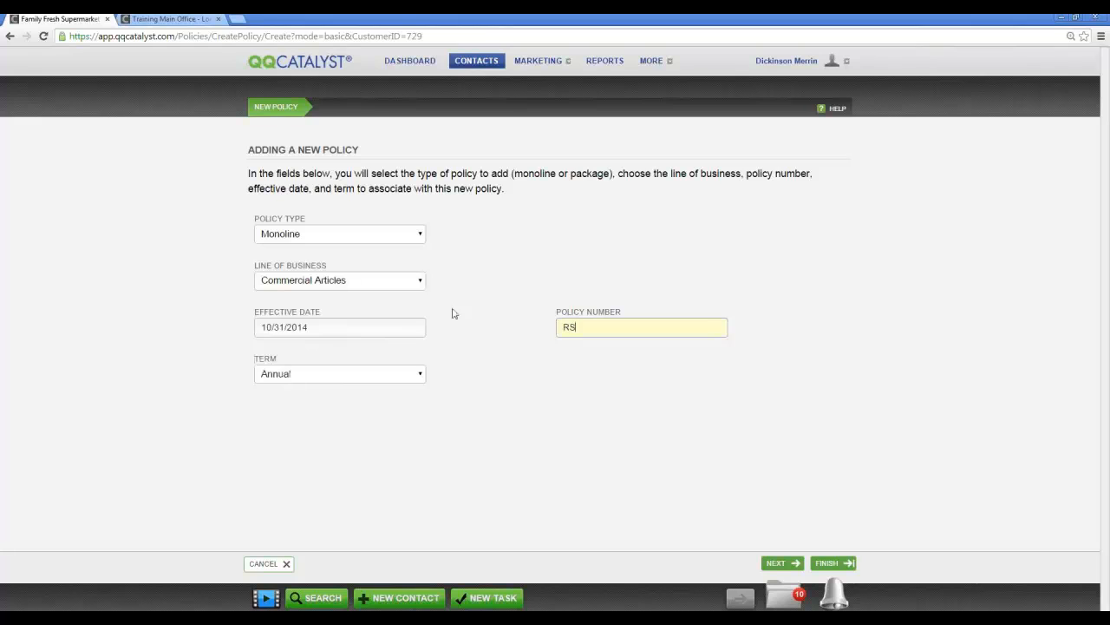
{"action": "type", "text": "K465841"}
{"action": "left_click", "coordinate": [783, 563]}
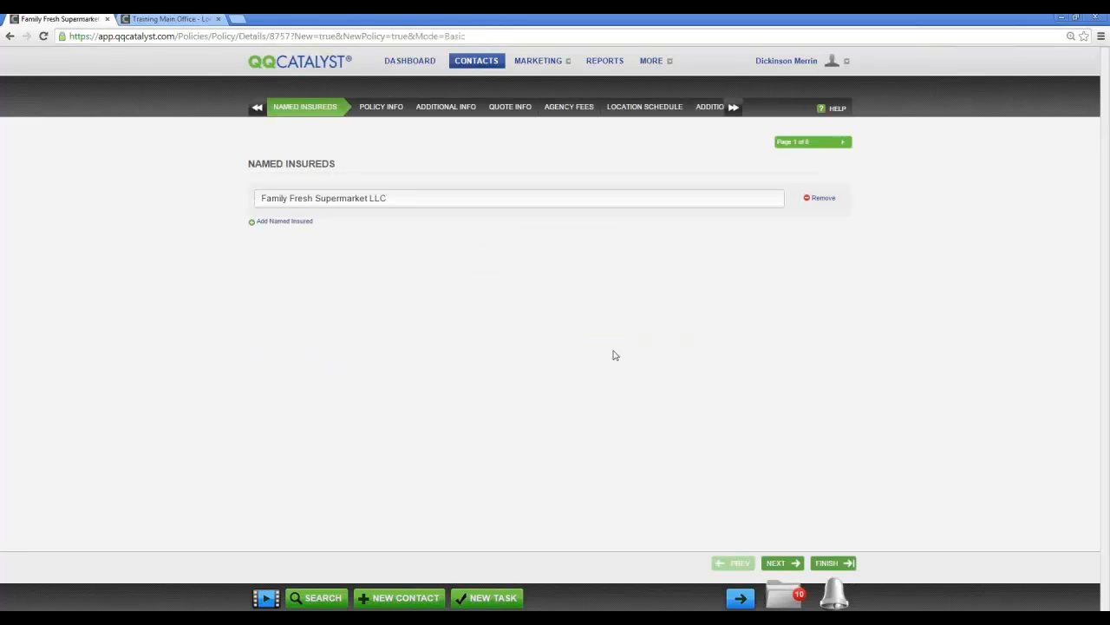
Step: Accept the named insured and the policy info, leaving the subline blank, and proceed to the additional info
{"action": "left_click", "coordinate": [778, 562]}
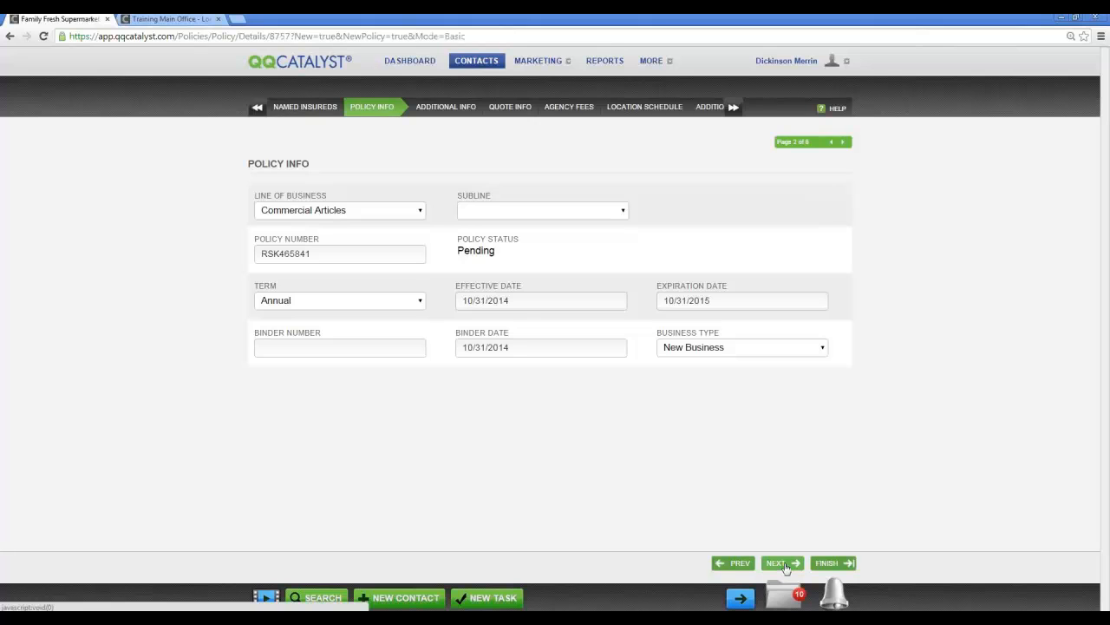
{"action": "left_click", "coordinate": [508, 217]}
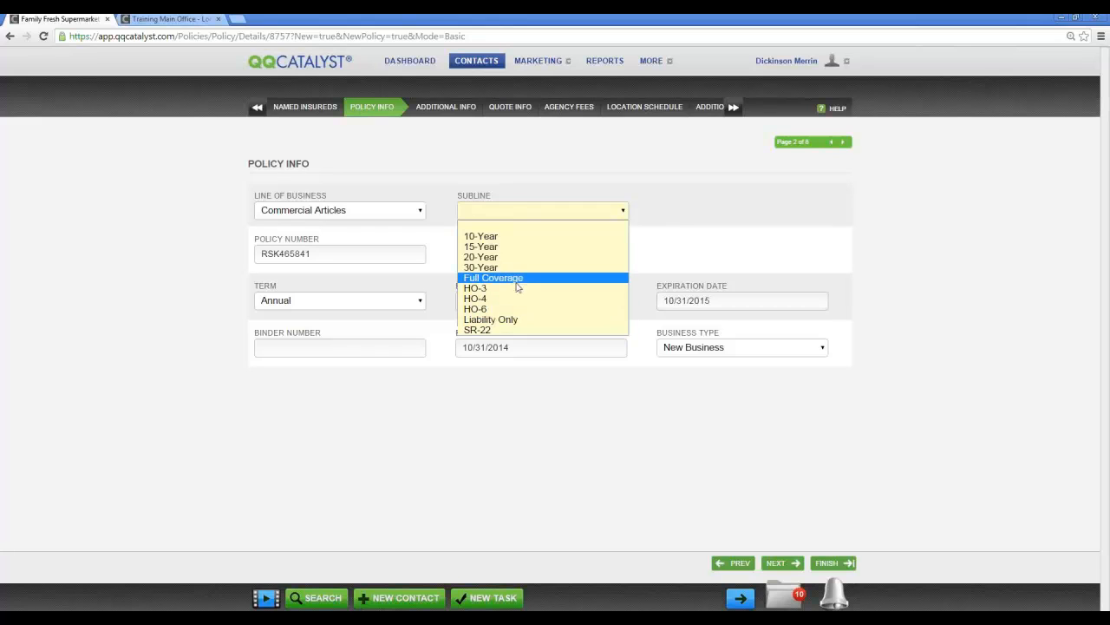
{"action": "left_click", "coordinate": [586, 432]}
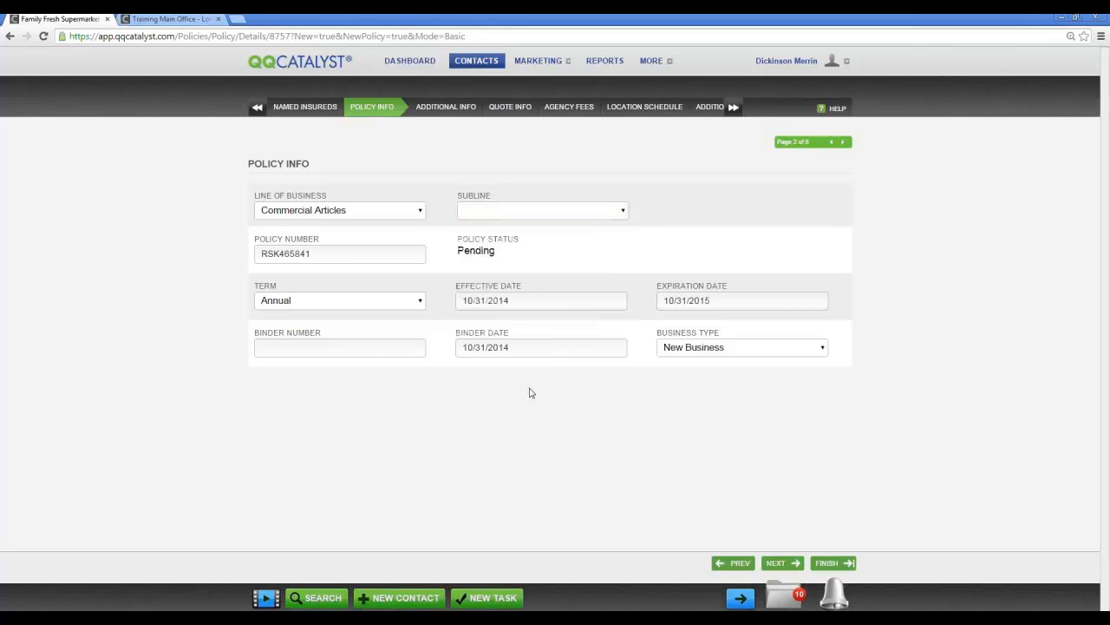
{"action": "left_click", "coordinate": [783, 563]}
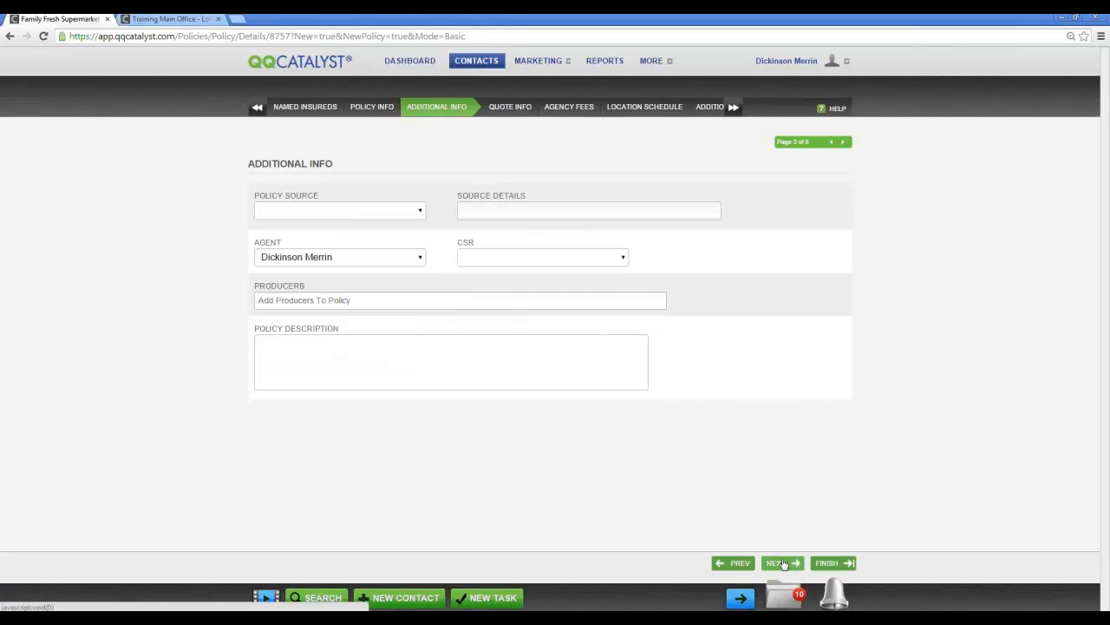
Step: Add two producers to the policy and assign the second producer as its CSR as well
{"action": "left_click", "coordinate": [437, 296]}
{"action": "type", "text": "dick"}
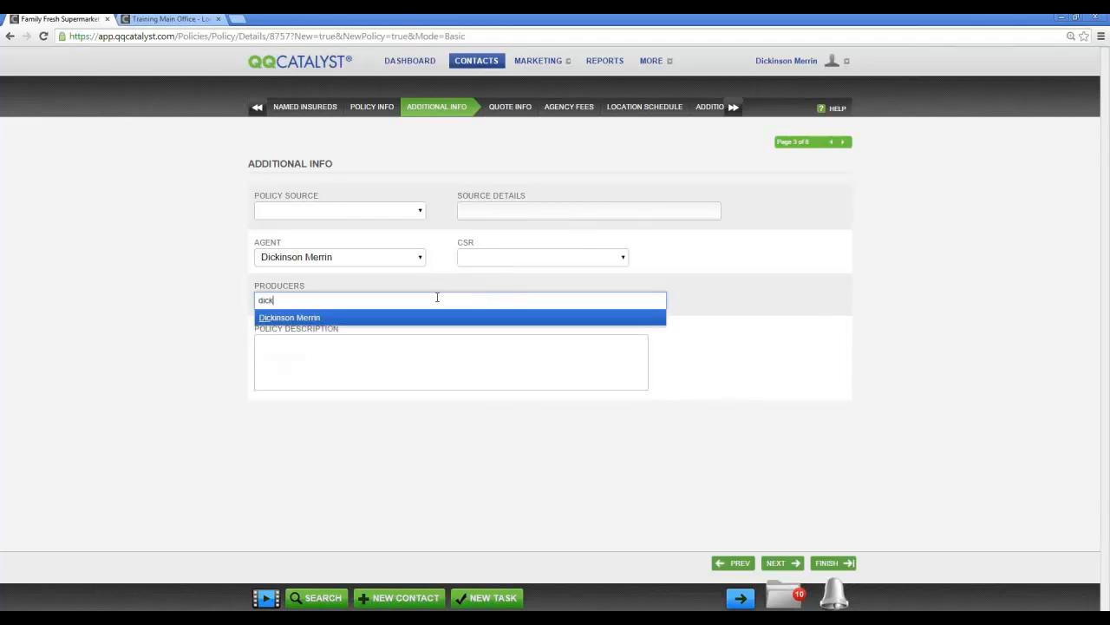
{"action": "key", "text": "Return"}
{"action": "type", "text": "eli"}
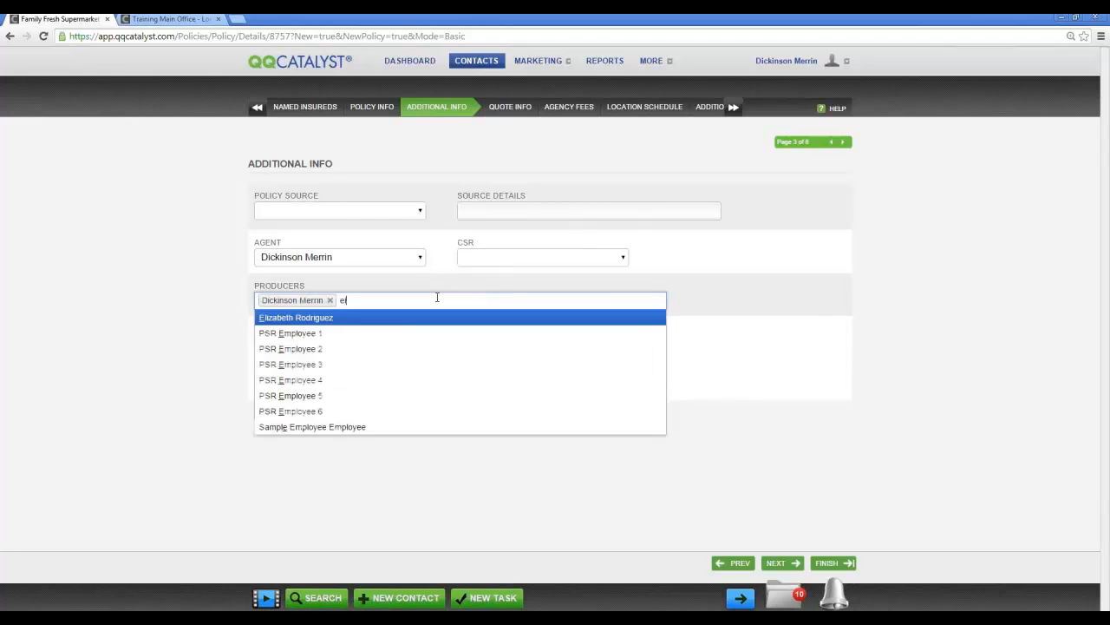
{"action": "key", "text": "Return"}
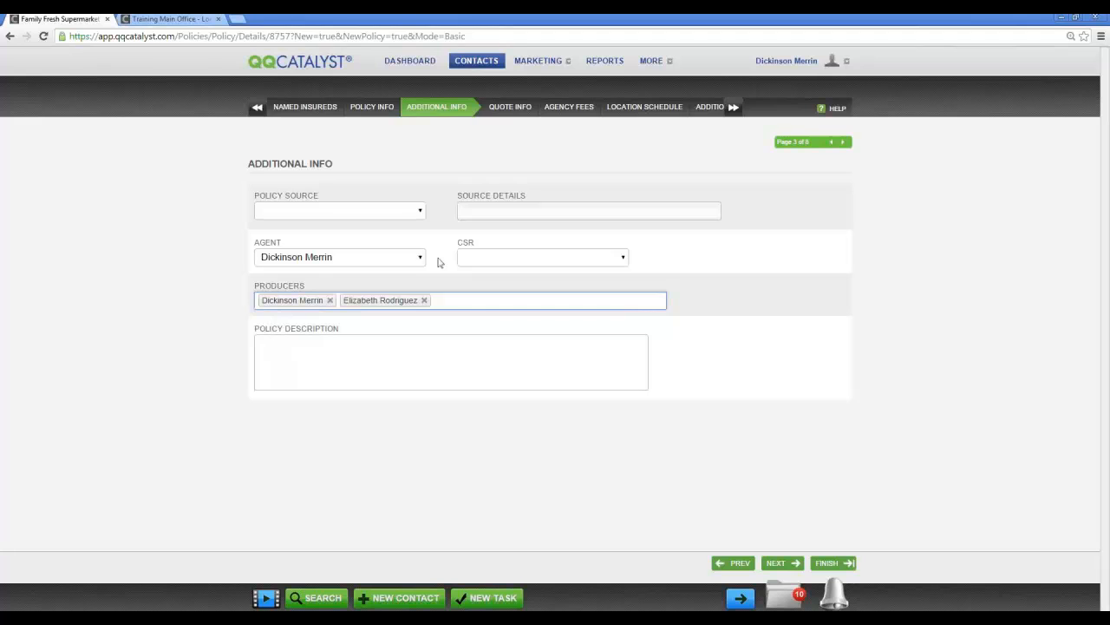
{"action": "left_click", "coordinate": [466, 259]}
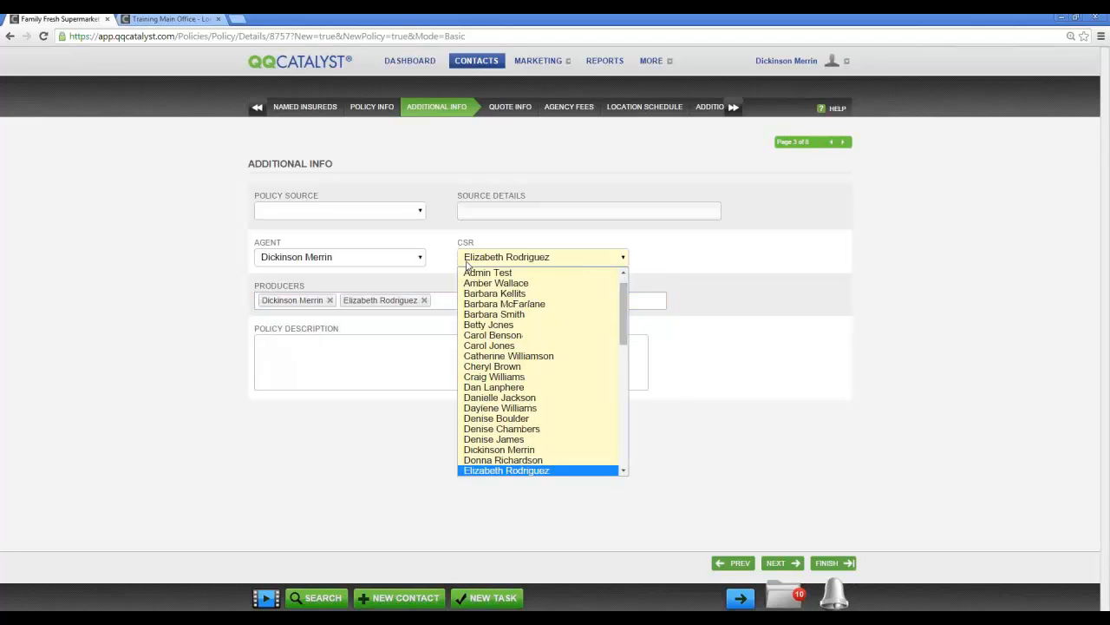
{"action": "left_click", "coordinate": [511, 471]}
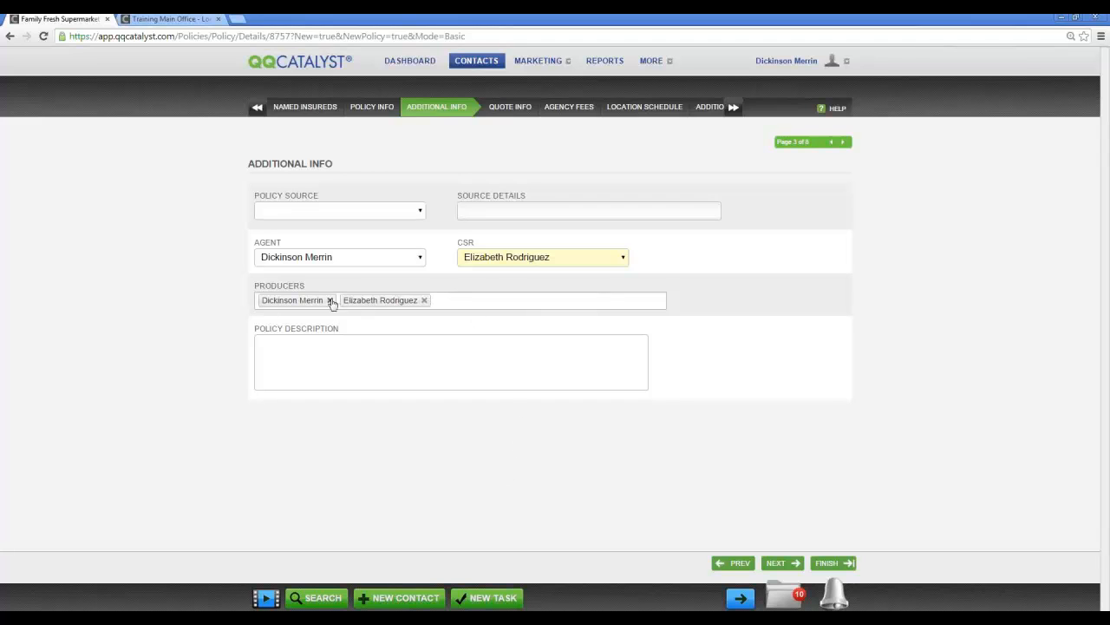
Step: Proceed to the quote info and set the quote status to Quoted
{"action": "left_click", "coordinate": [778, 565]}
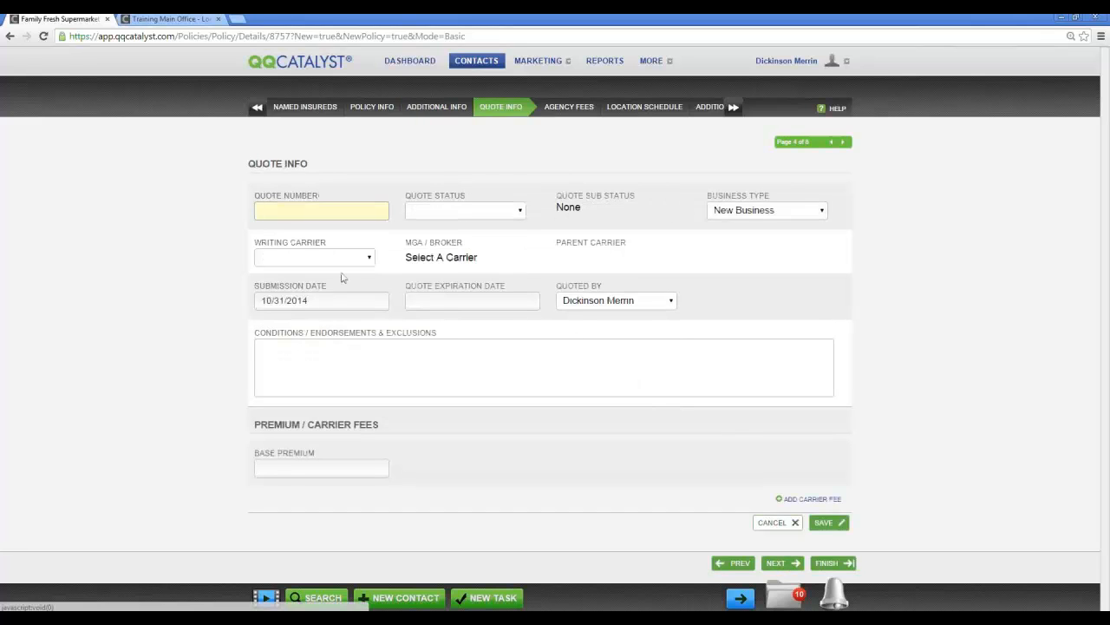
{"action": "left_click", "coordinate": [452, 211]}
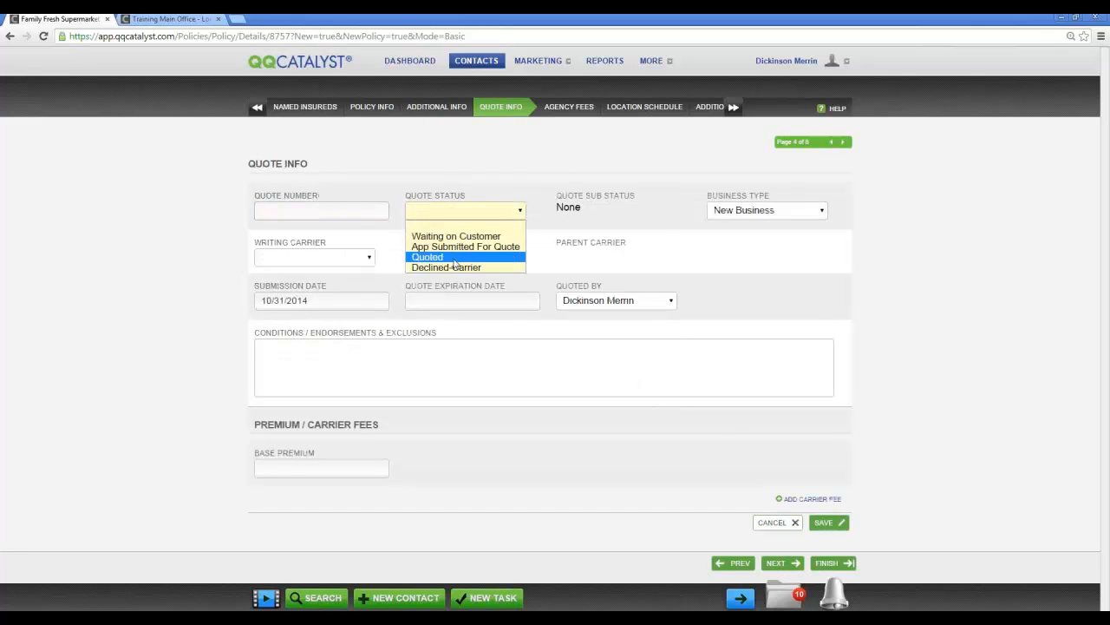
{"action": "left_click", "coordinate": [456, 257]}
{"action": "left_click", "coordinate": [344, 261]}
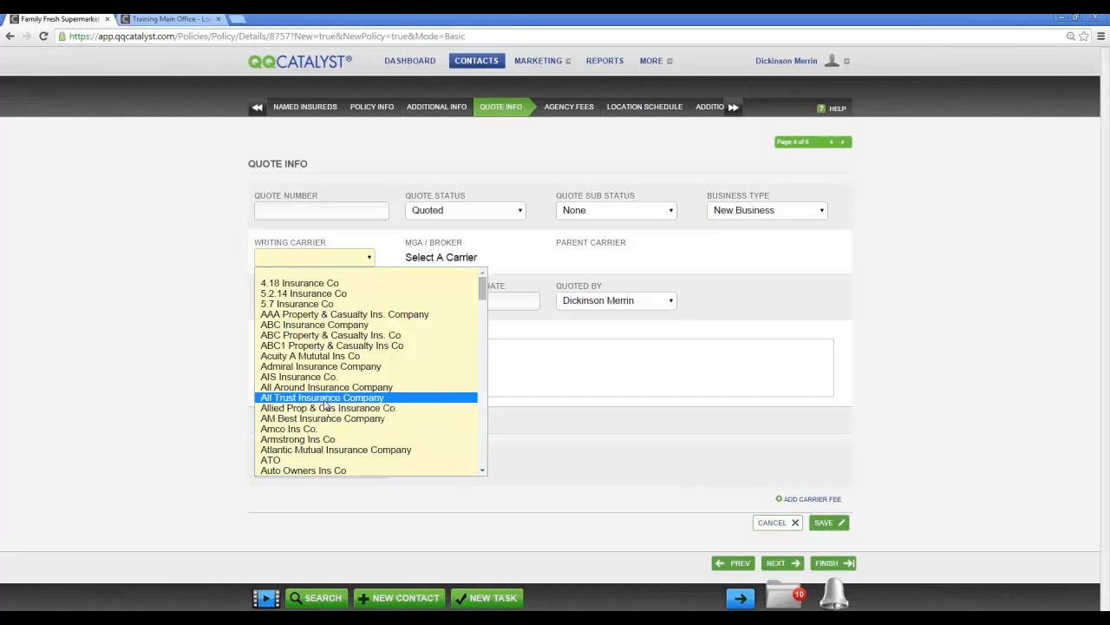
{"action": "left_click", "coordinate": [340, 388]}
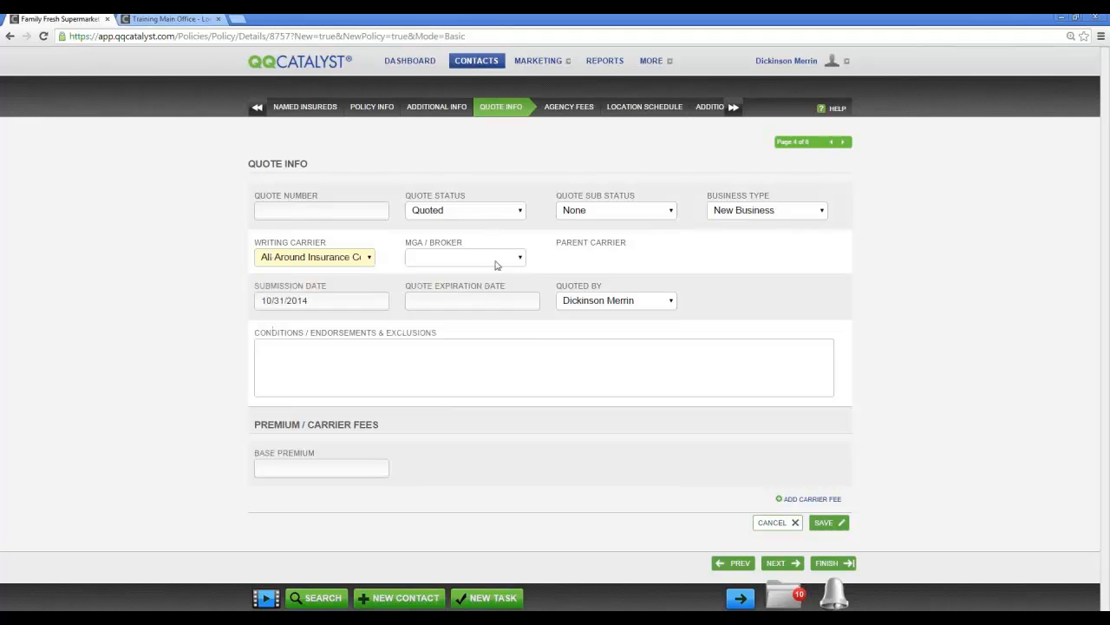
{"action": "left_click", "coordinate": [497, 259]}
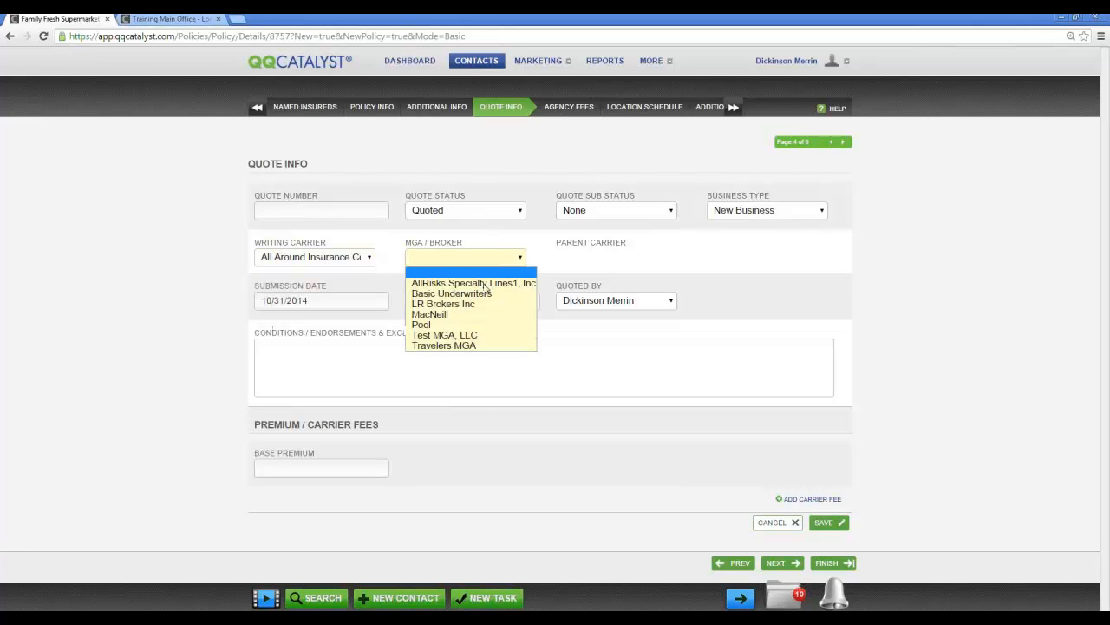
Step: Set the quote's writing carrier to LLoyds of London Und and its MGA / broker to Allrisks Insurance Brokers
{"action": "left_click", "coordinate": [371, 258]}
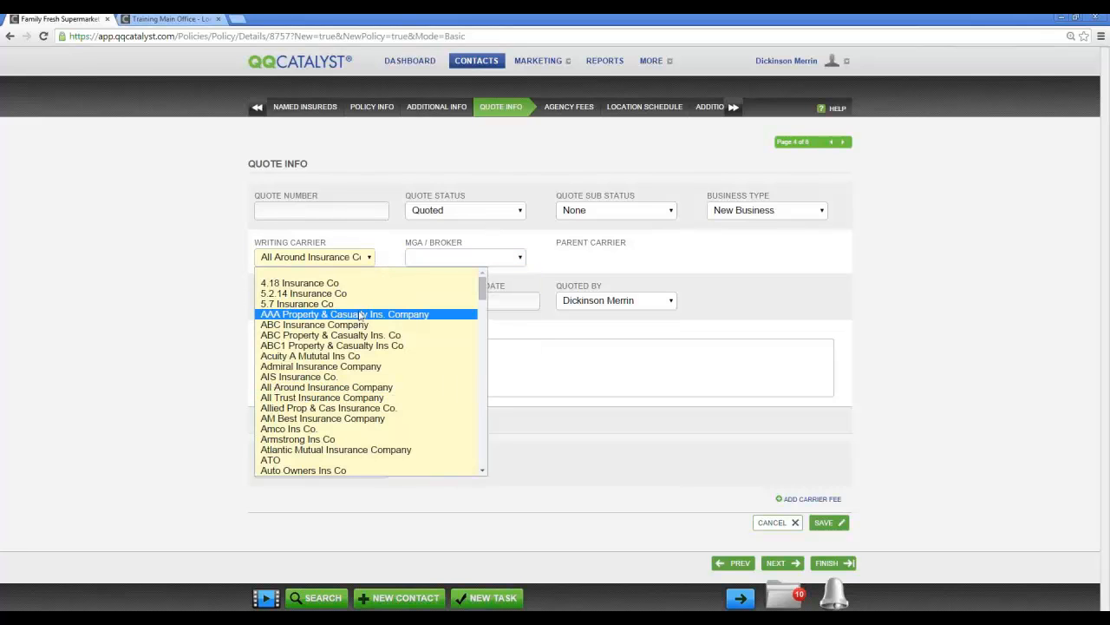
{"action": "type", "text": "llo"}
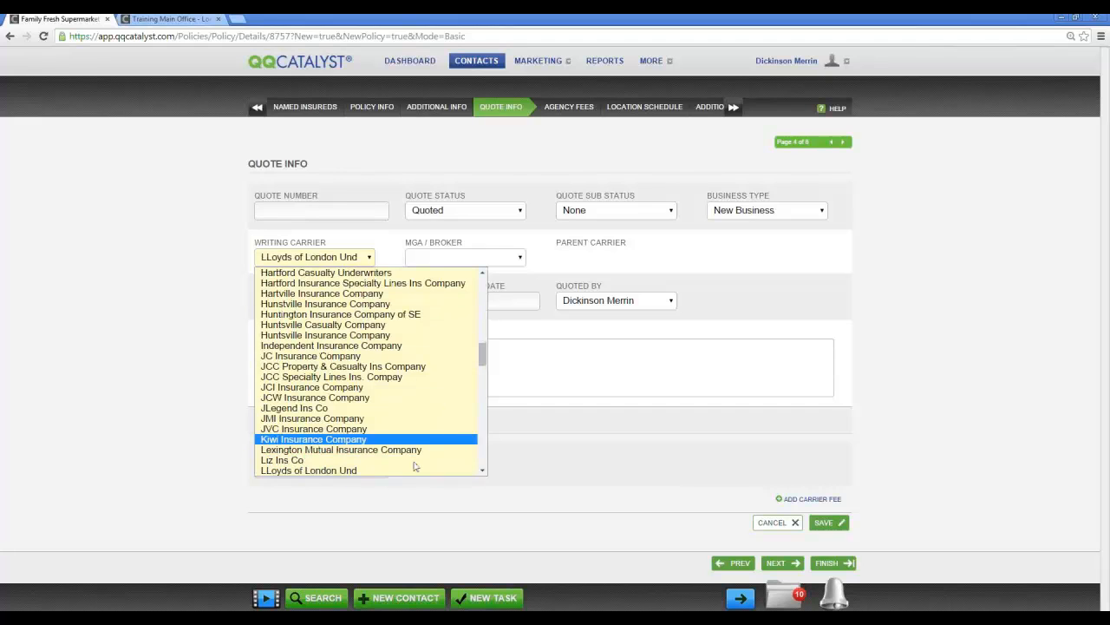
{"action": "left_click", "coordinate": [401, 470]}
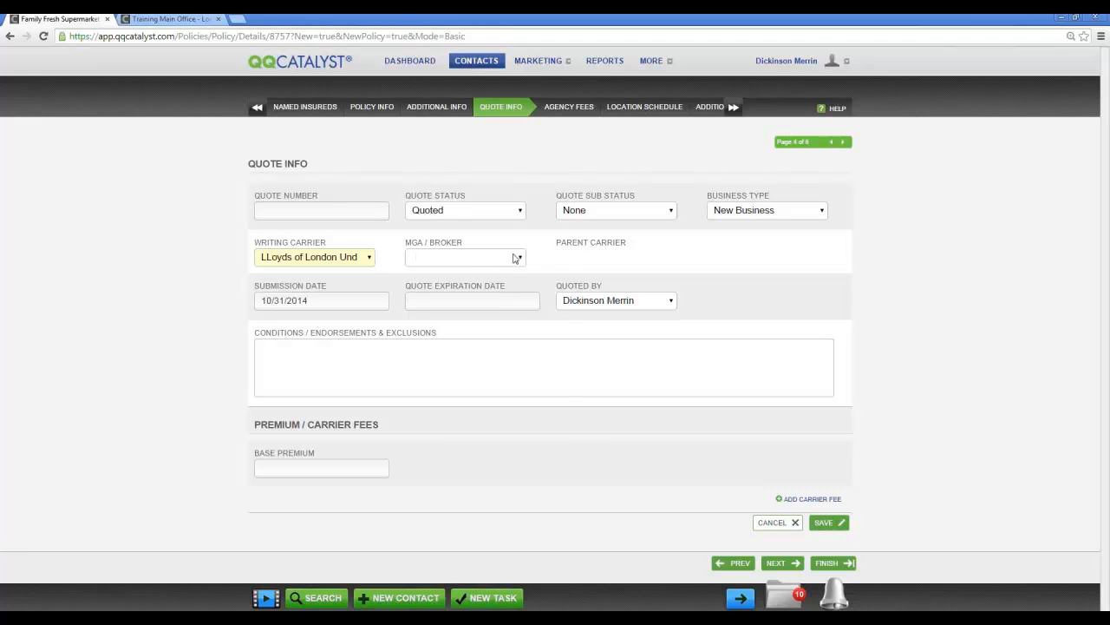
{"action": "left_click", "coordinate": [515, 257]}
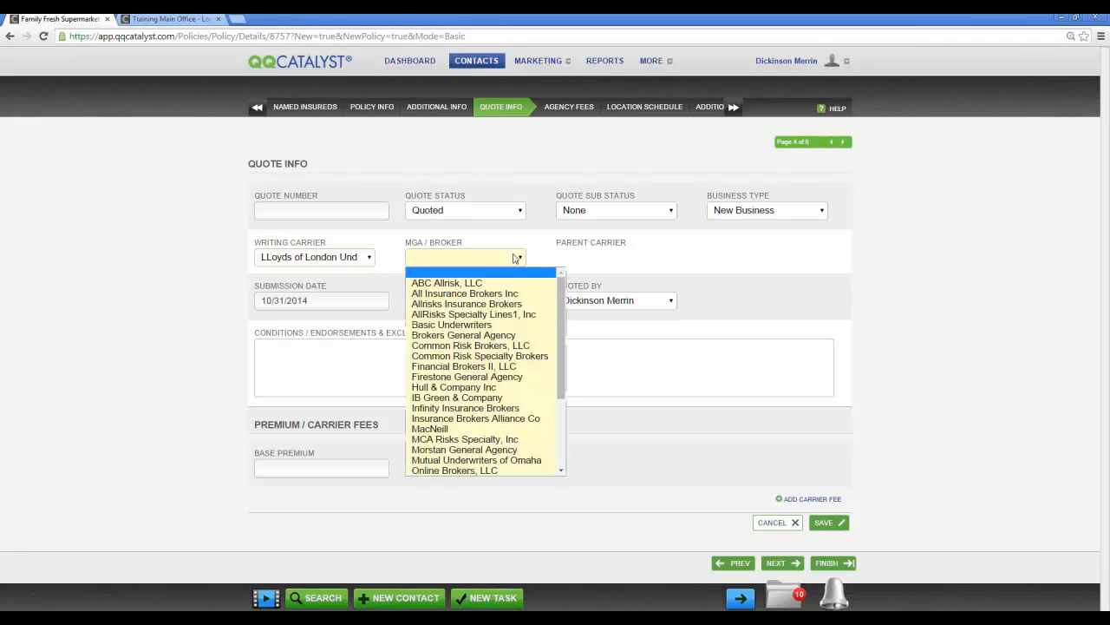
{"action": "left_click", "coordinate": [508, 303]}
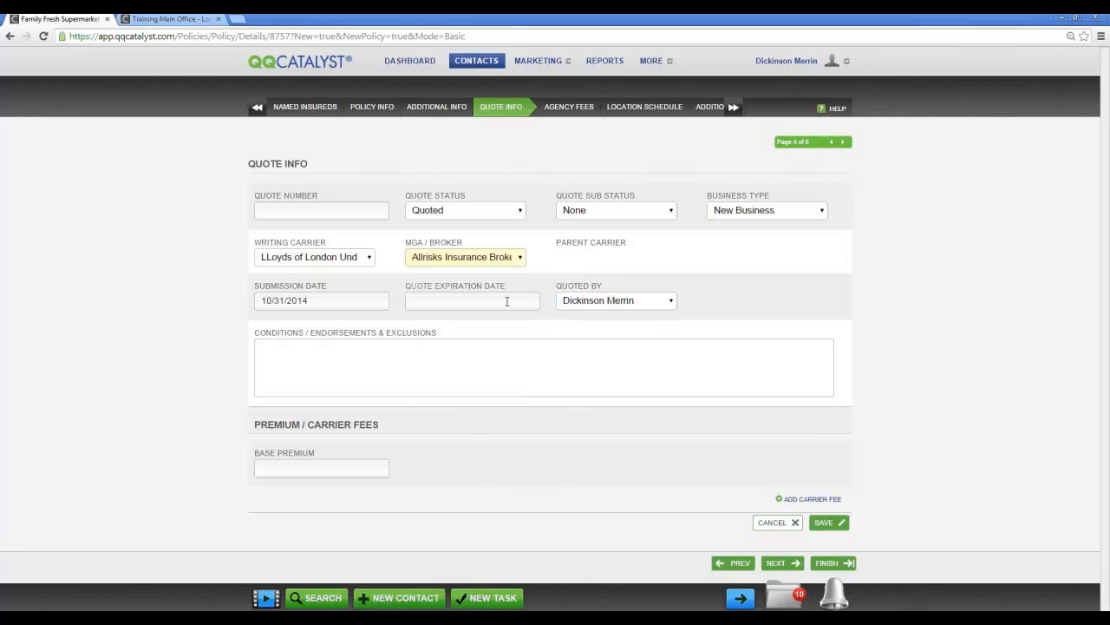
Step: Set the base premium to 1500 and add a Surplus Lines Tax carrier fee to the quote
{"action": "left_click", "coordinate": [302, 466]}
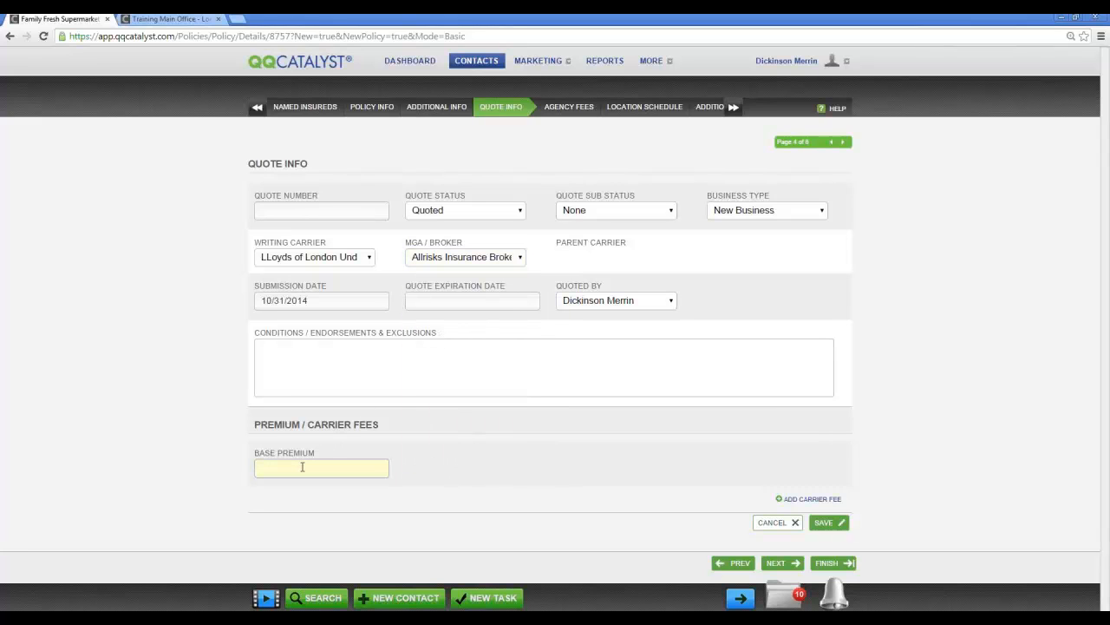
{"action": "type", "text": "1500"}
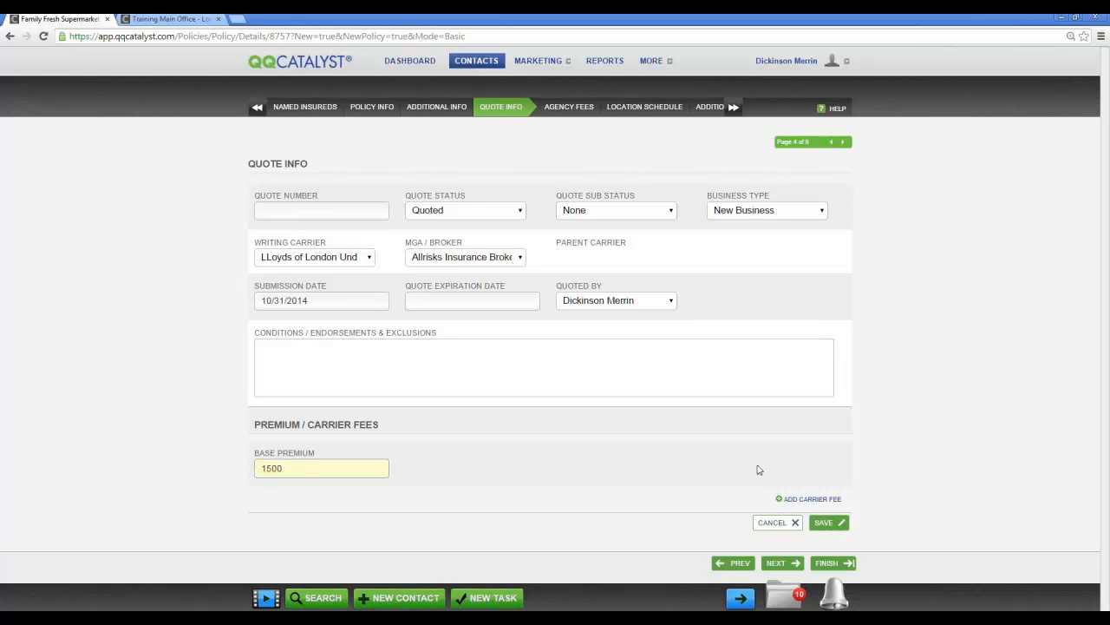
{"action": "left_click", "coordinate": [807, 502]}
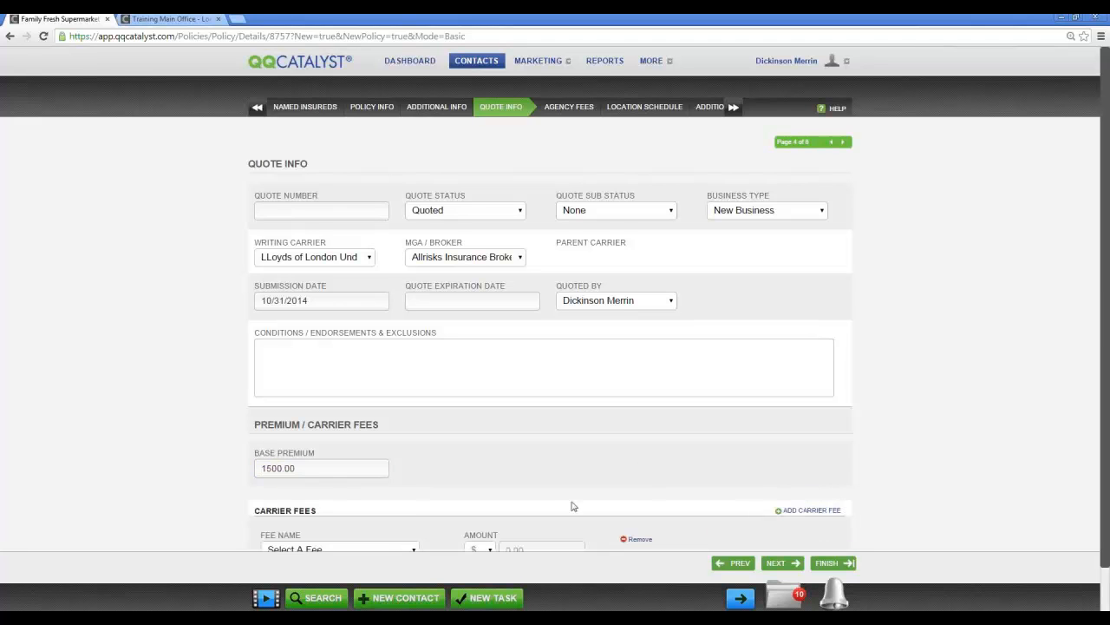
{"action": "scroll", "coordinate": [403, 531], "scroll_direction": "down", "scroll_amount": 1}
{"action": "left_click", "coordinate": [380, 496]}
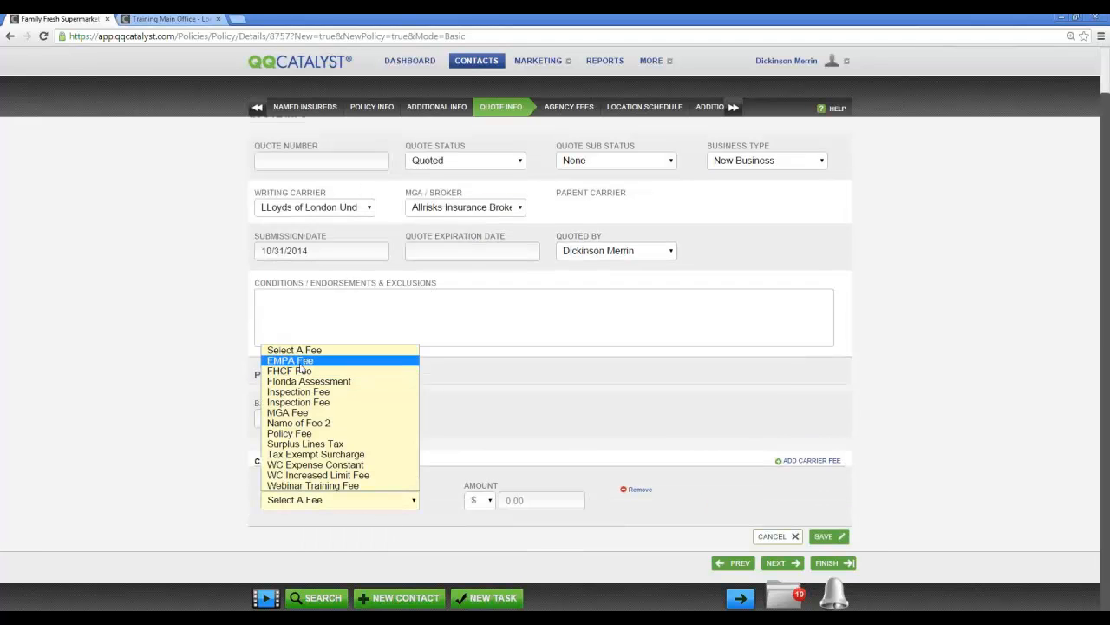
{"action": "left_click", "coordinate": [305, 443]}
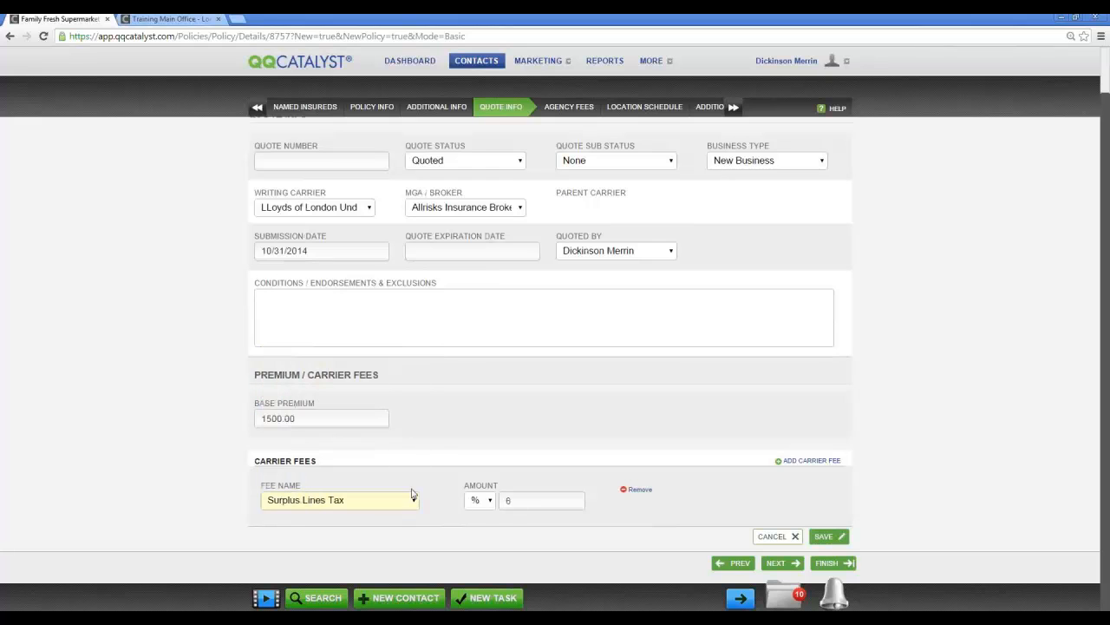
Step: Set the Surplus Lines Tax to a flat $123.65, save the quote, and proceed to the agency fees
{"action": "left_click", "coordinate": [482, 503]}
{"action": "left_click", "coordinate": [484, 517]}
{"action": "left_click_drag", "start_coordinate": [519, 502], "coordinate": [438, 500]}
{"action": "type", "text": "123.65"}
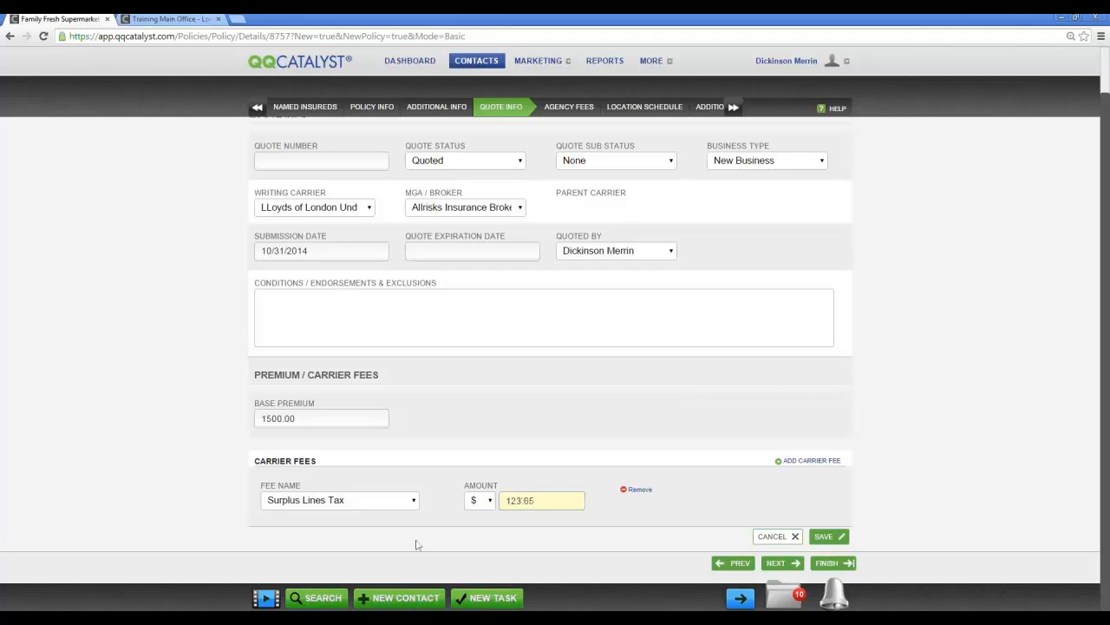
{"action": "left_click", "coordinate": [822, 537]}
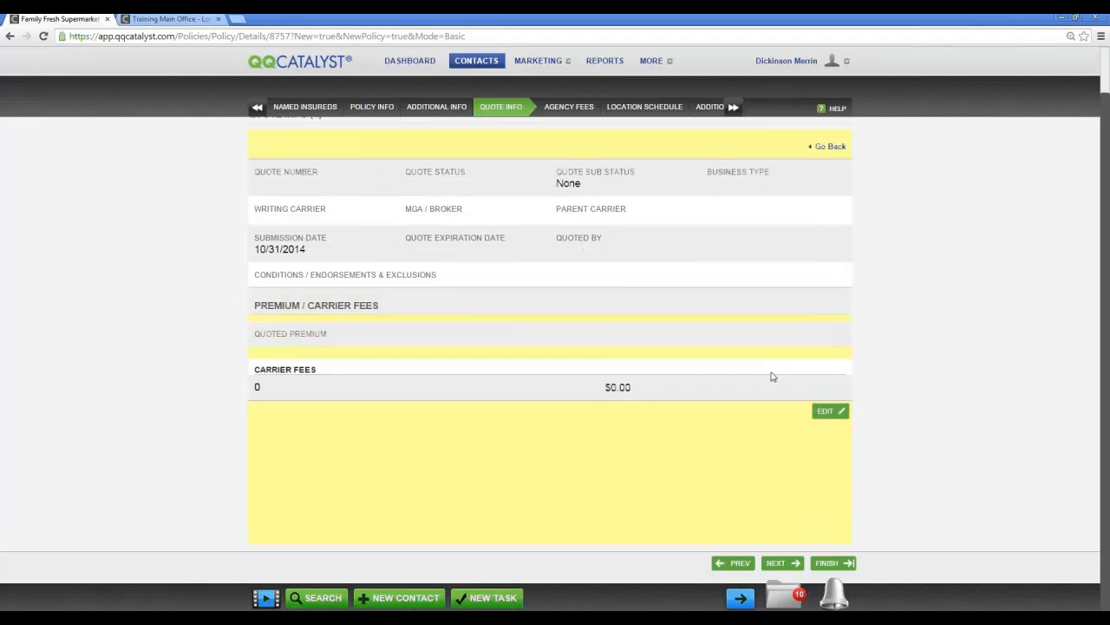
{"action": "left_click", "coordinate": [784, 562]}
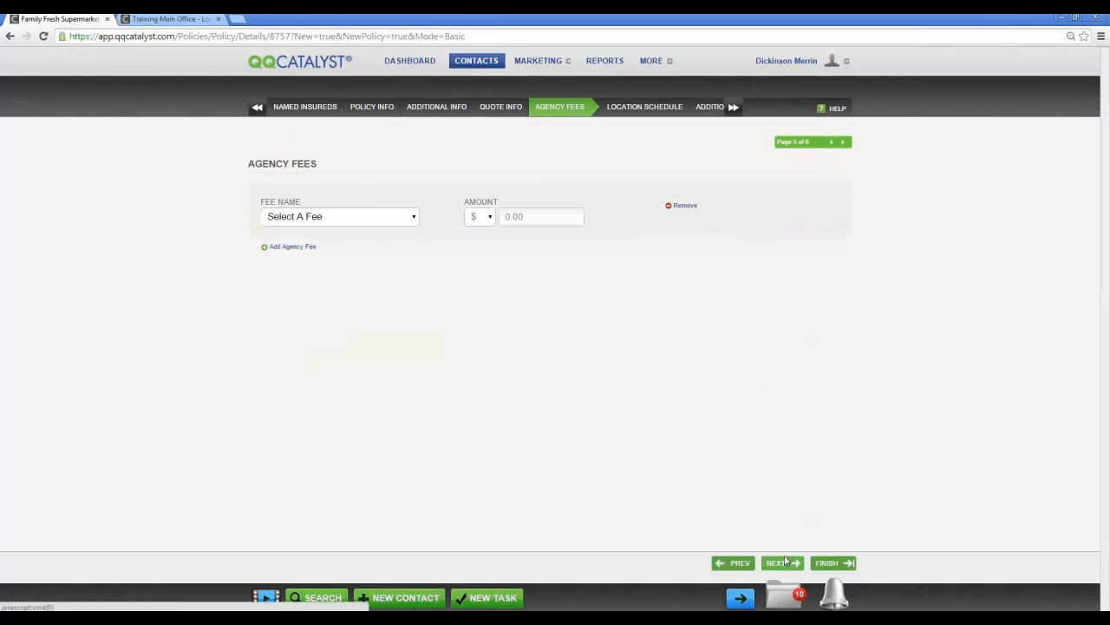
Step: Leave the agency fees and location schedule empty, finish entering the policy, and view its quotes
{"action": "left_click", "coordinate": [784, 562]}
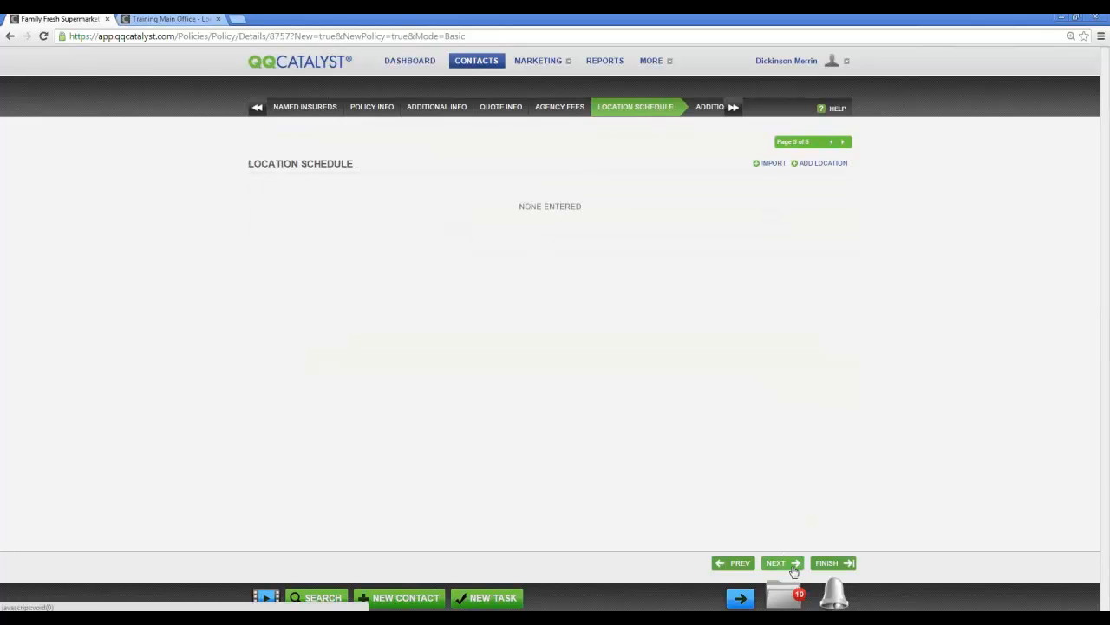
{"action": "left_click", "coordinate": [780, 562]}
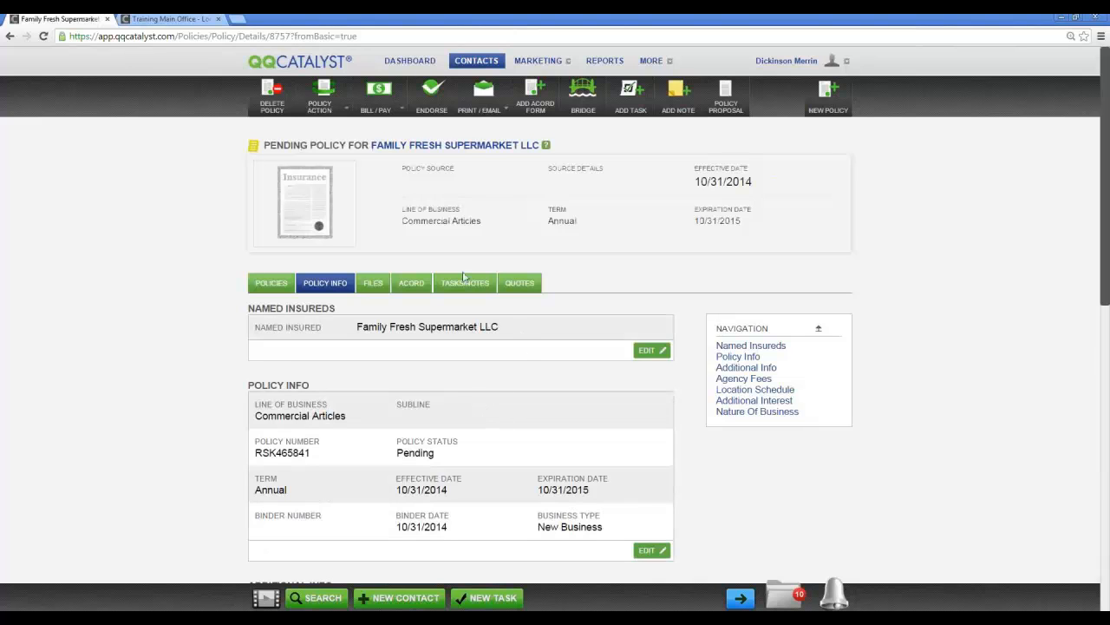
{"action": "left_click", "coordinate": [520, 283]}
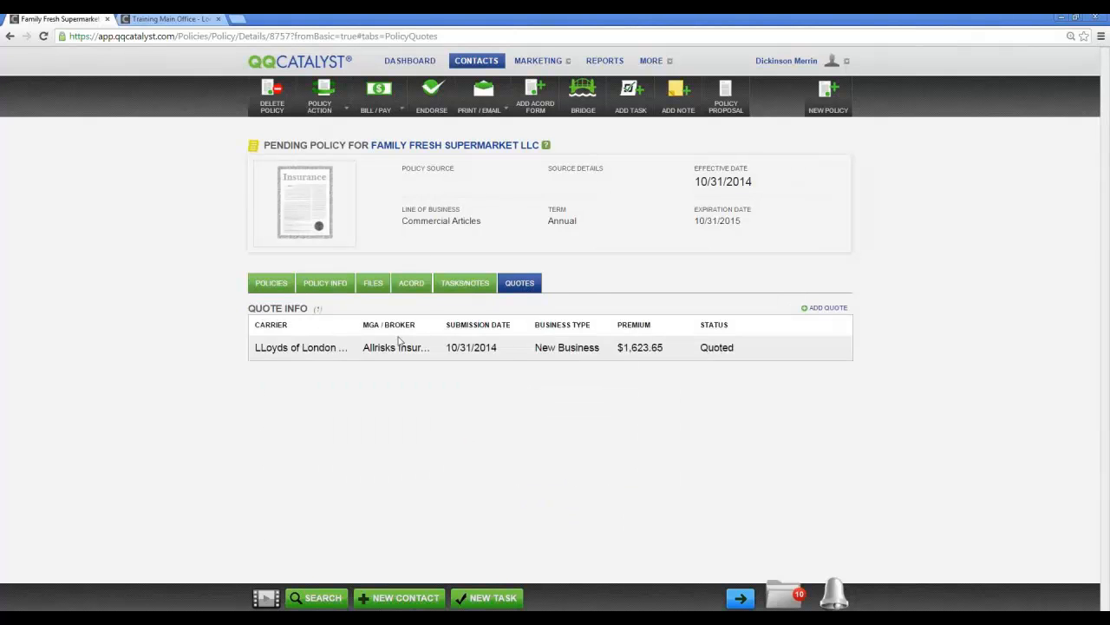
Step: Start issuing the policy from the LLoyds of London Und quote with the billing type set to Agency Bill
{"action": "left_click", "coordinate": [322, 98]}
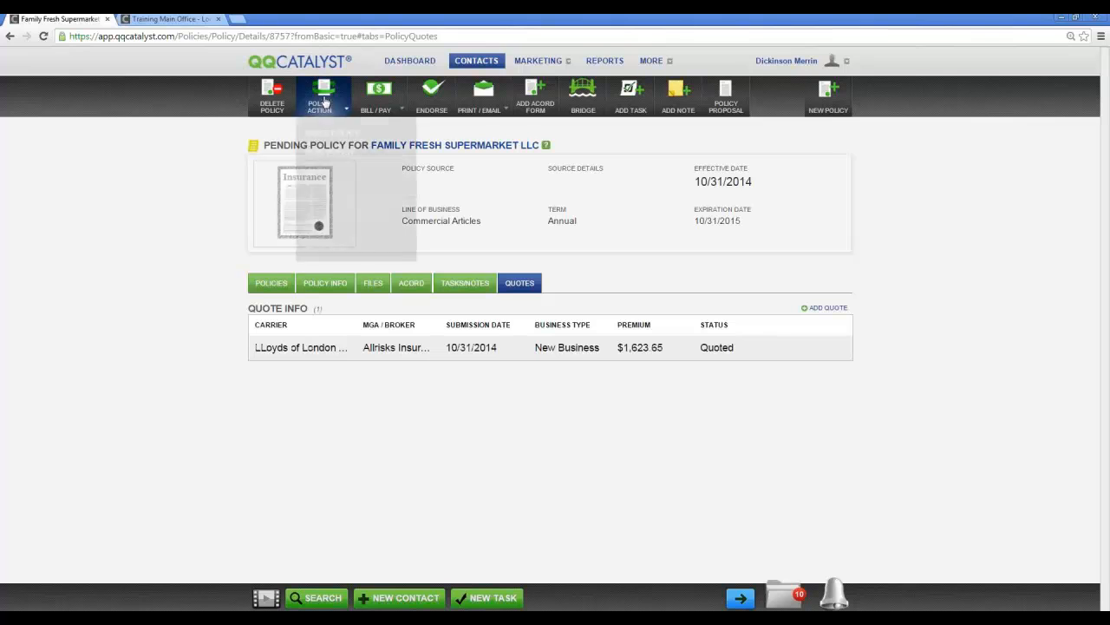
{"action": "left_click", "coordinate": [356, 135]}
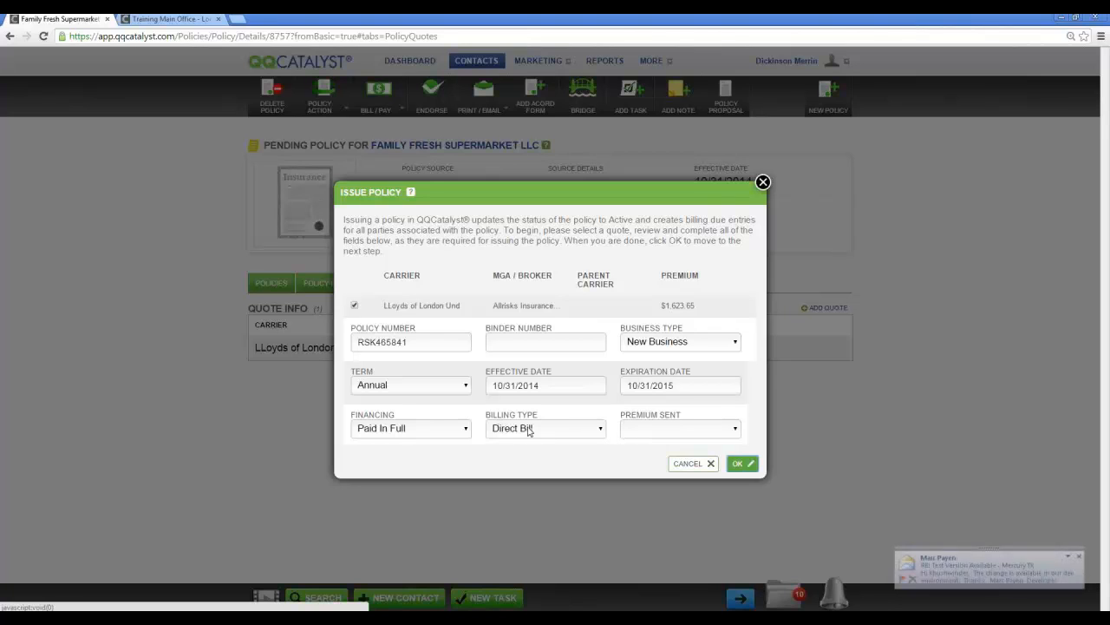
{"action": "left_click", "coordinate": [556, 431]}
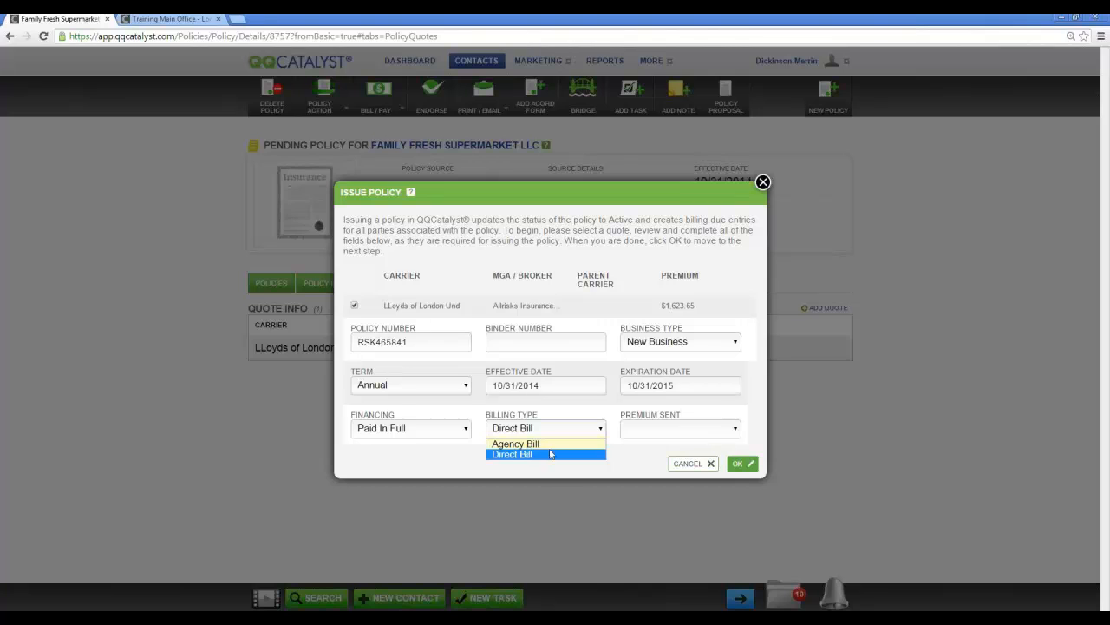
{"action": "left_click", "coordinate": [553, 453]}
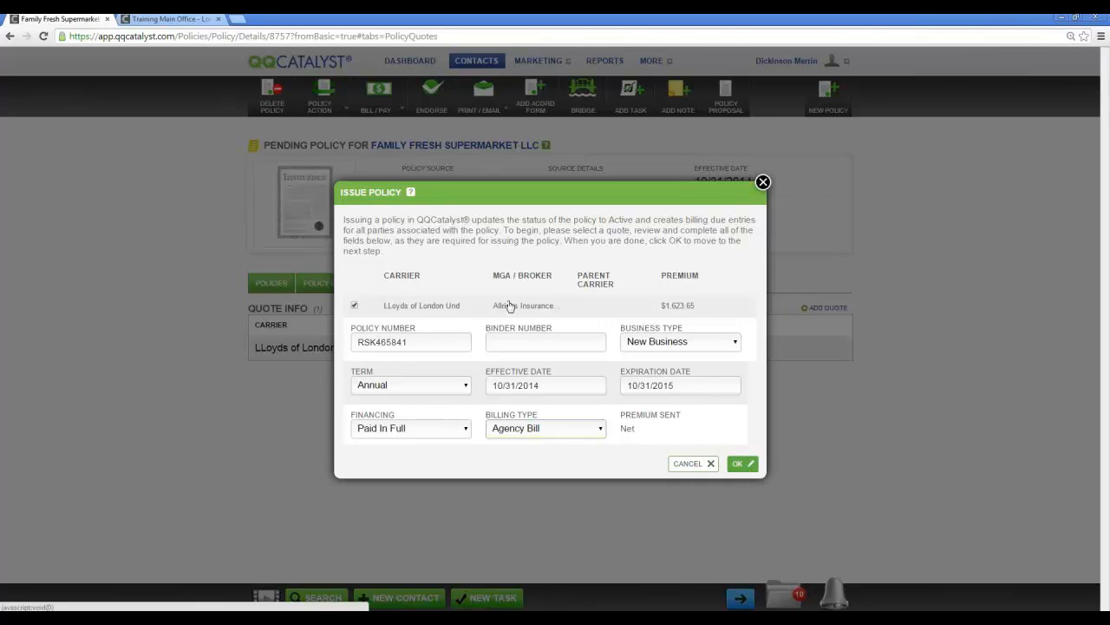
{"action": "left_click", "coordinate": [736, 465]}
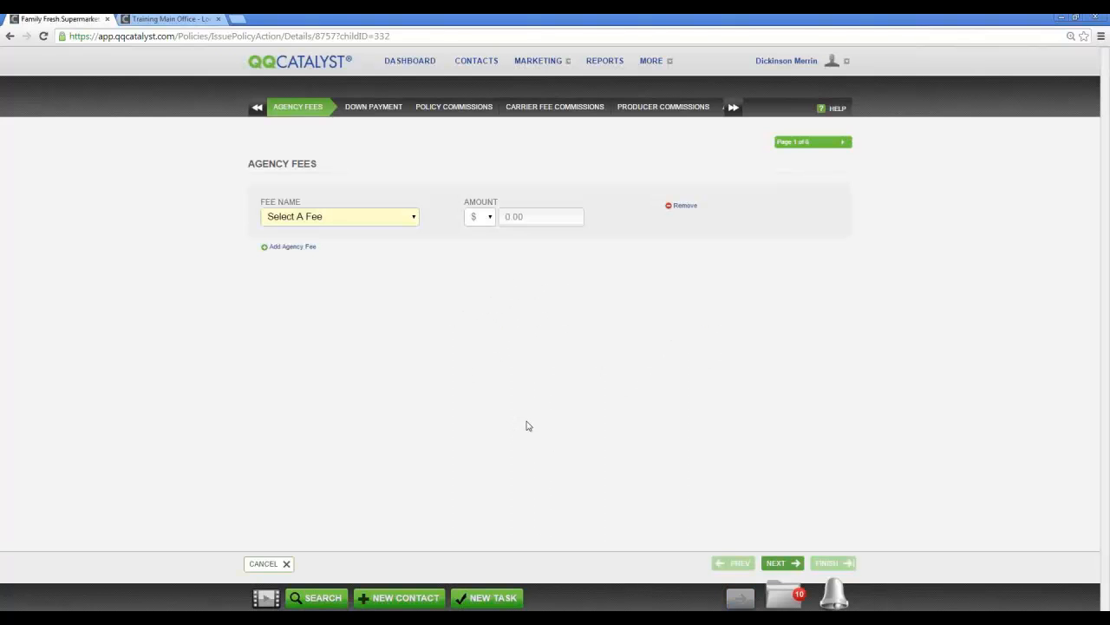
Step: Accept the agency fee, down payment and commission settings as they are, and issue the policy
{"action": "left_click", "coordinate": [782, 564]}
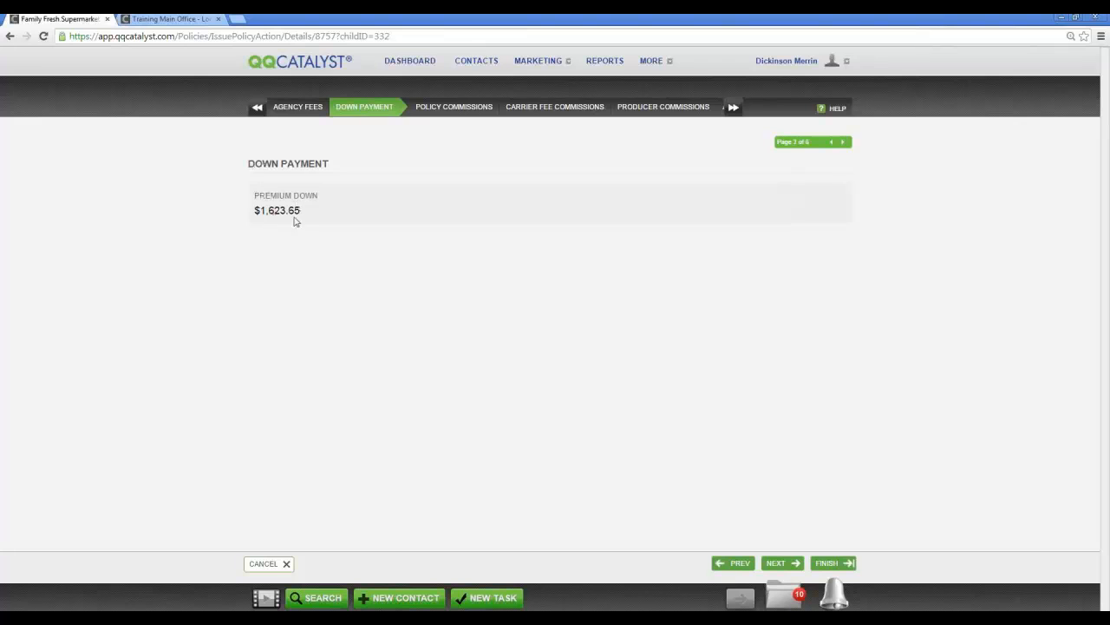
{"action": "left_click", "coordinate": [777, 564]}
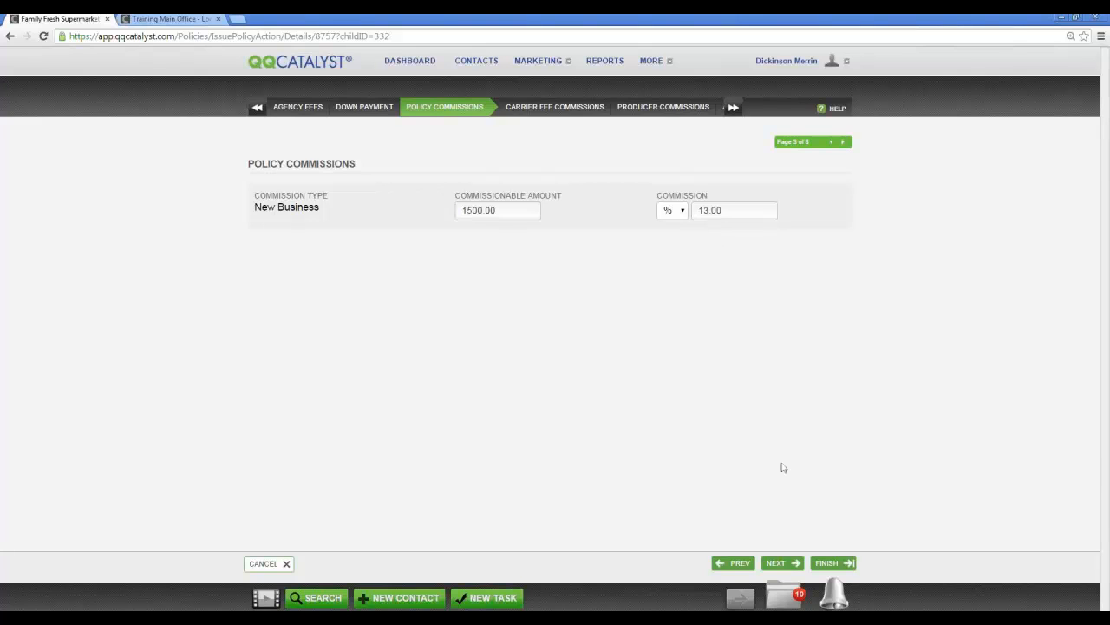
{"action": "left_click", "coordinate": [788, 564]}
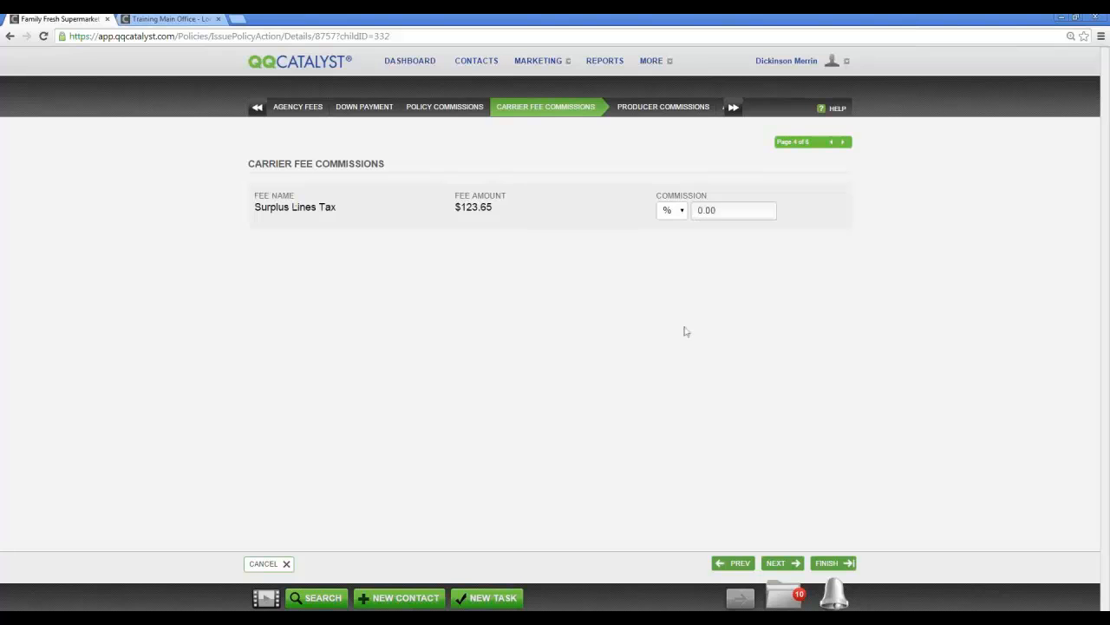
{"action": "left_click", "coordinate": [778, 563]}
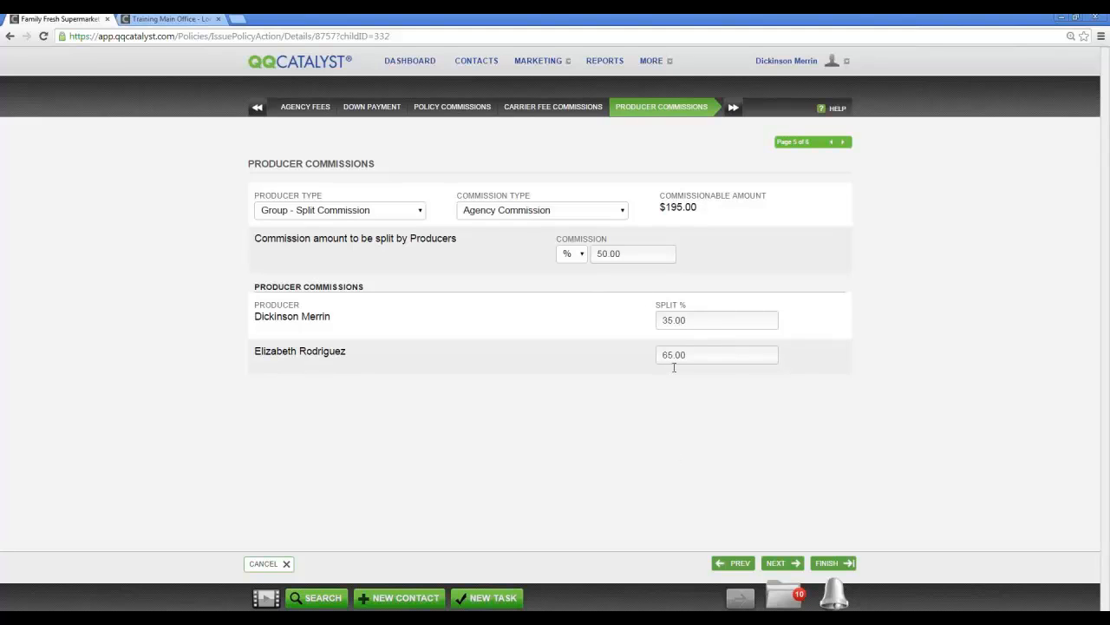
{"action": "left_click", "coordinate": [782, 564]}
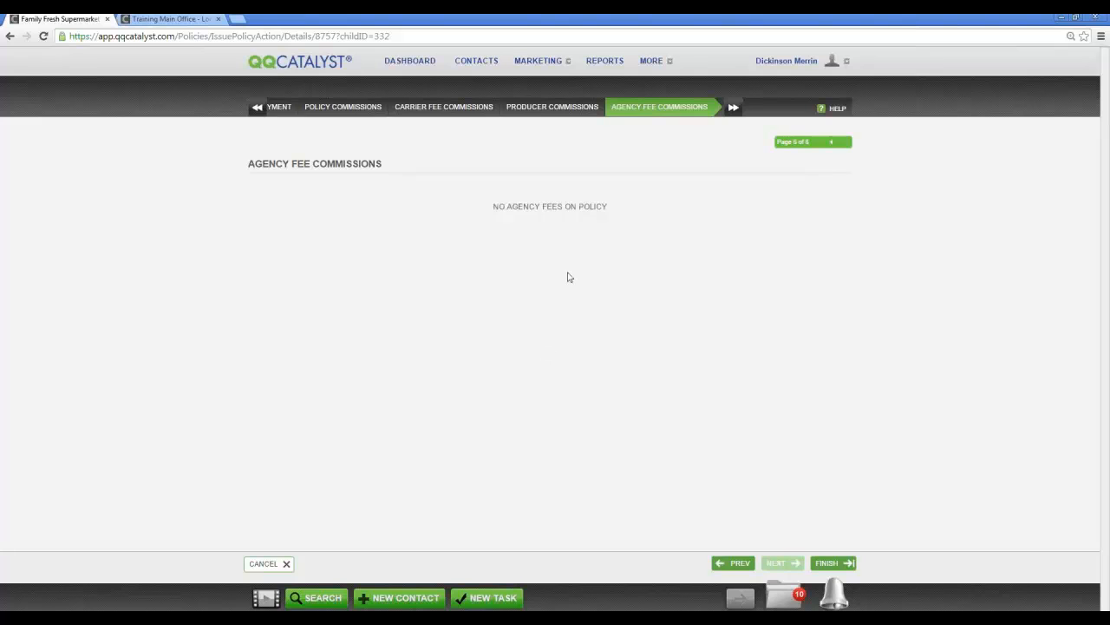
{"action": "left_click", "coordinate": [829, 562]}
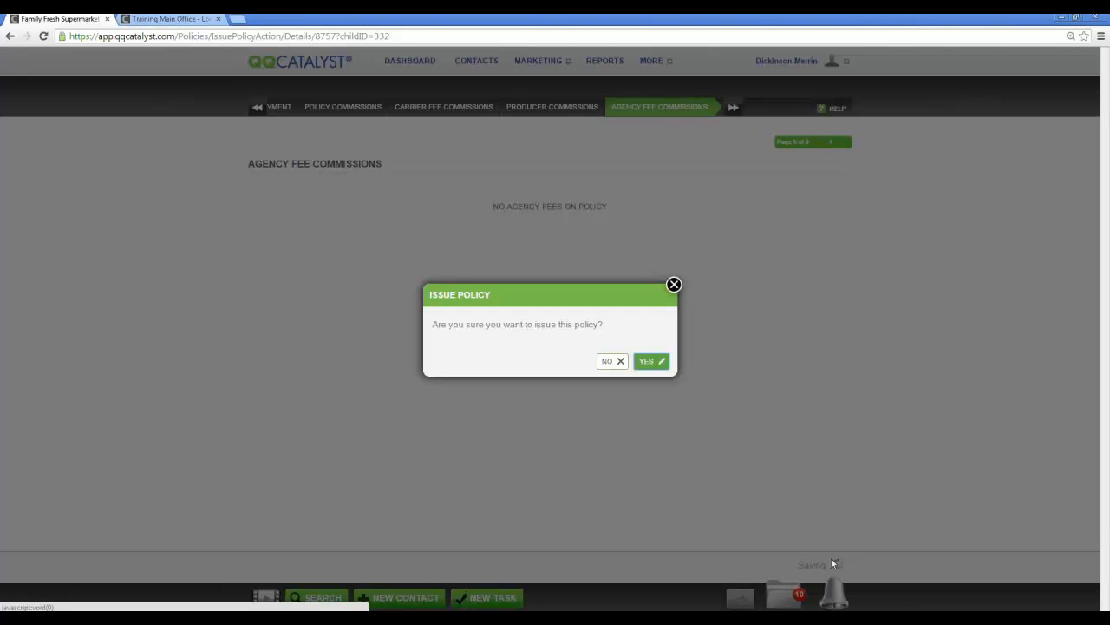
{"action": "left_click", "coordinate": [650, 363]}
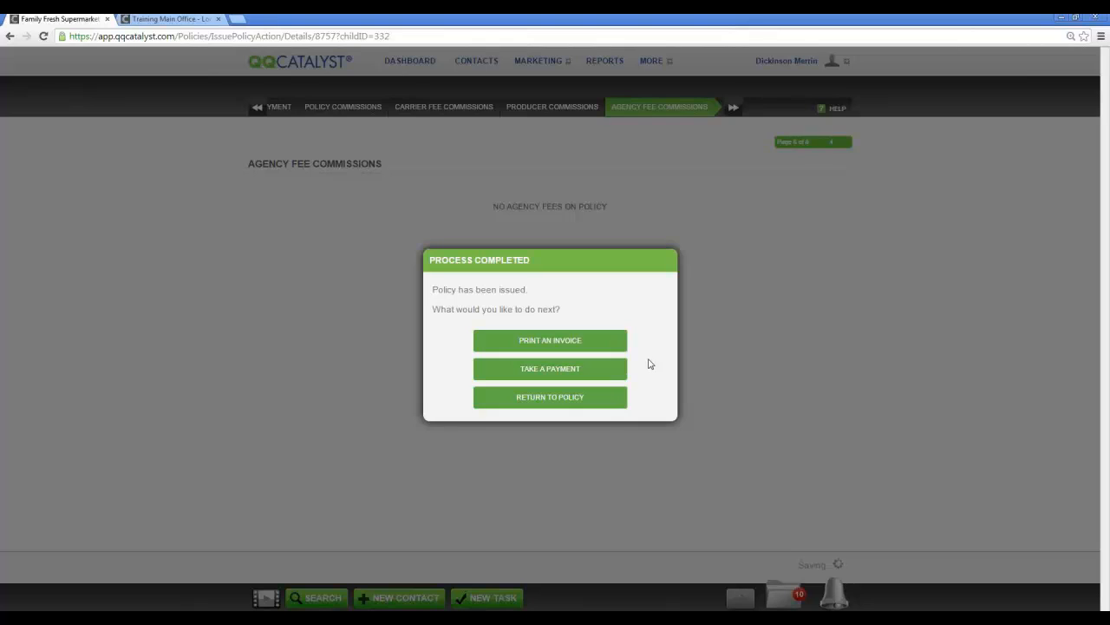
Step: Take a payment on the down payment bill without agency fees, and proceed to the payment details
{"action": "left_click", "coordinate": [556, 371]}
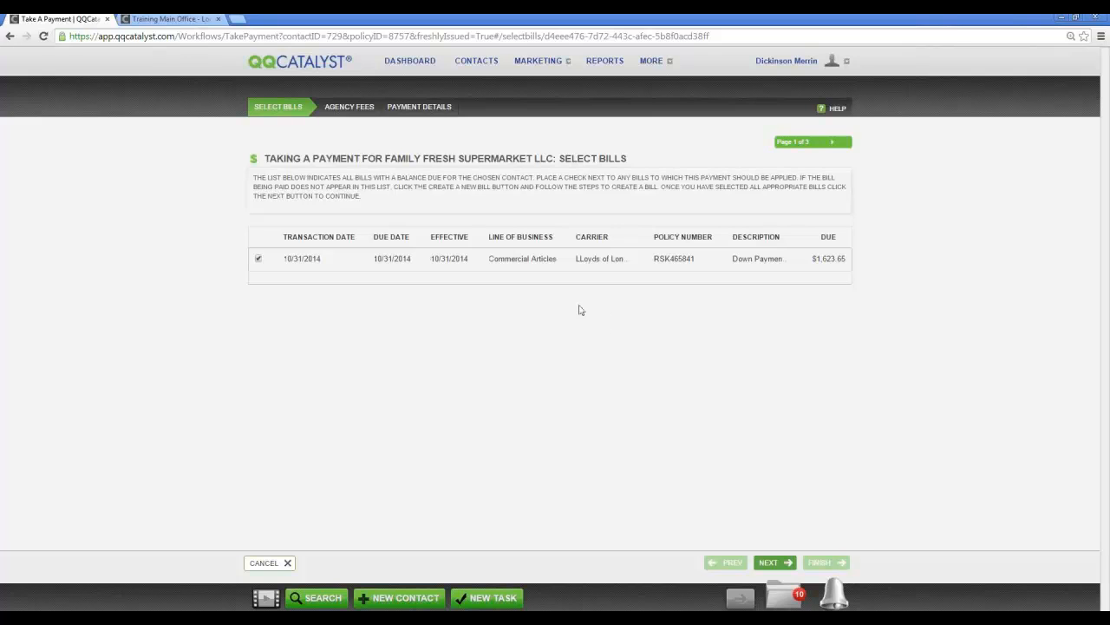
{"action": "left_click", "coordinate": [795, 563]}
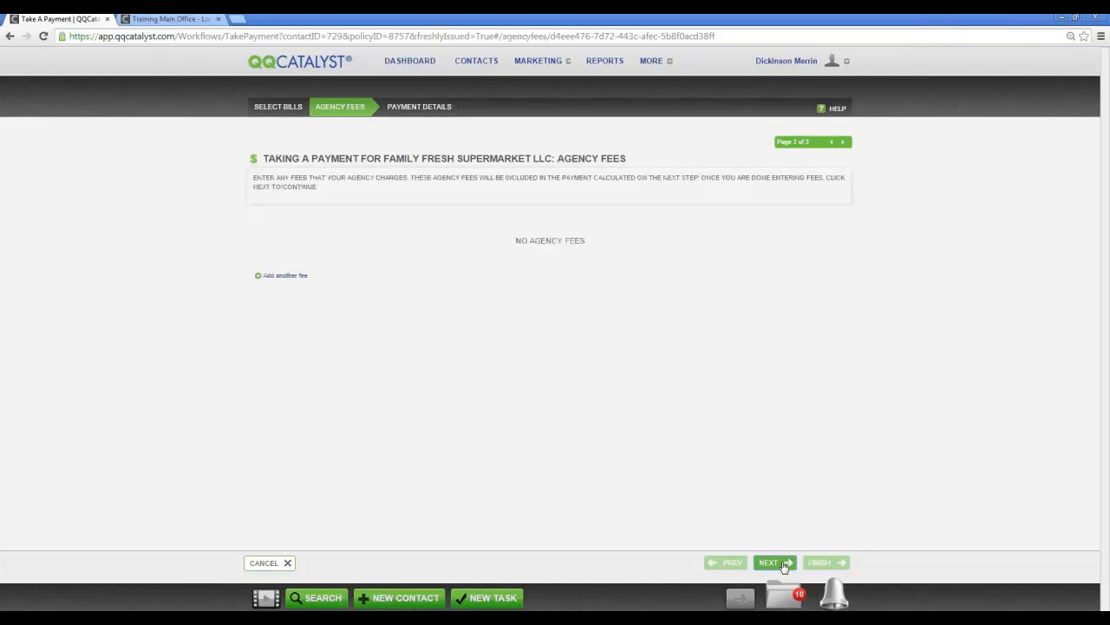
{"action": "left_click", "coordinate": [784, 565]}
Step: Set the payment method to Check with check number 164 and complete the payment
{"action": "left_click", "coordinate": [618, 334]}
{"action": "left_click", "coordinate": [607, 370]}
{"action": "left_click", "coordinate": [726, 337]}
{"action": "type", "text": "1640"}
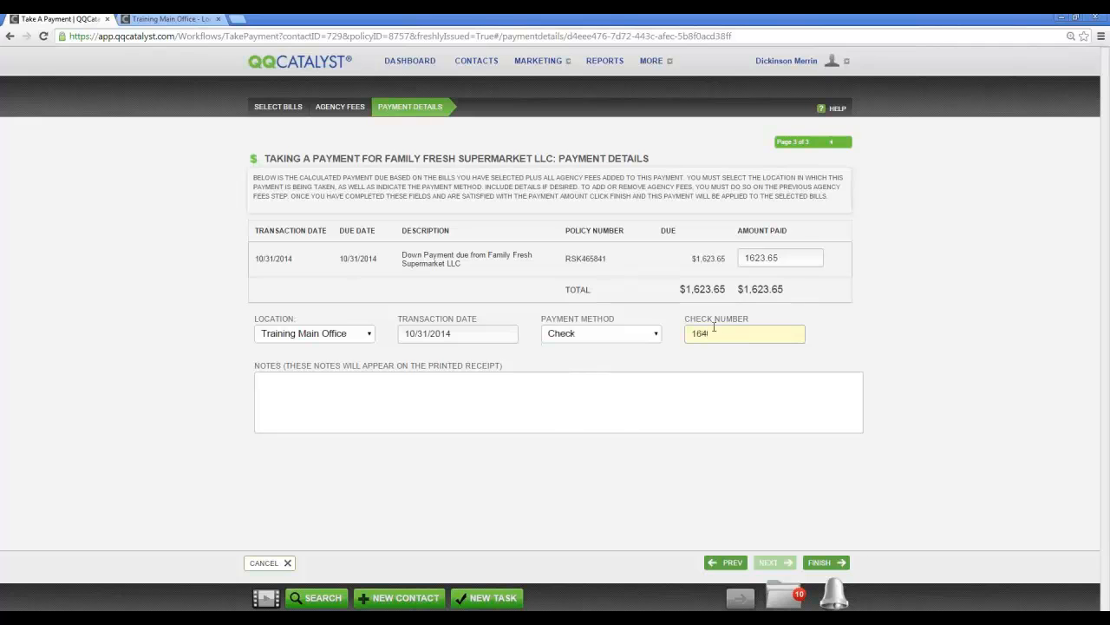
{"action": "left_click", "coordinate": [826, 562]}
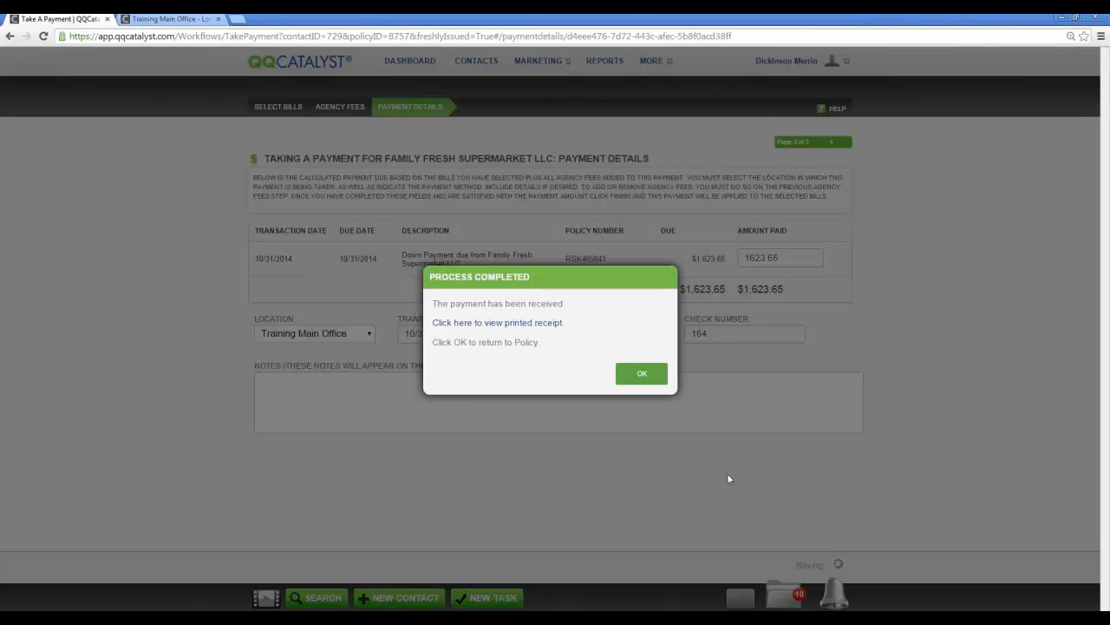
Step: View the printed payment receipt, close it, and return to the policy
{"action": "left_click", "coordinate": [522, 323]}
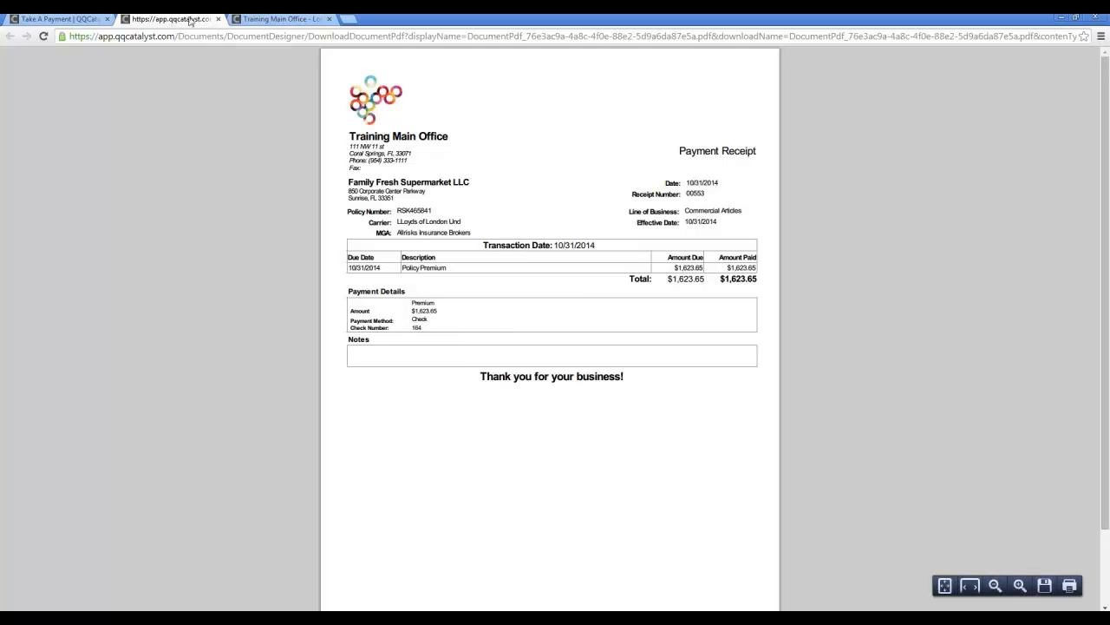
{"action": "left_click", "coordinate": [219, 19]}
{"action": "left_click", "coordinate": [218, 19]}
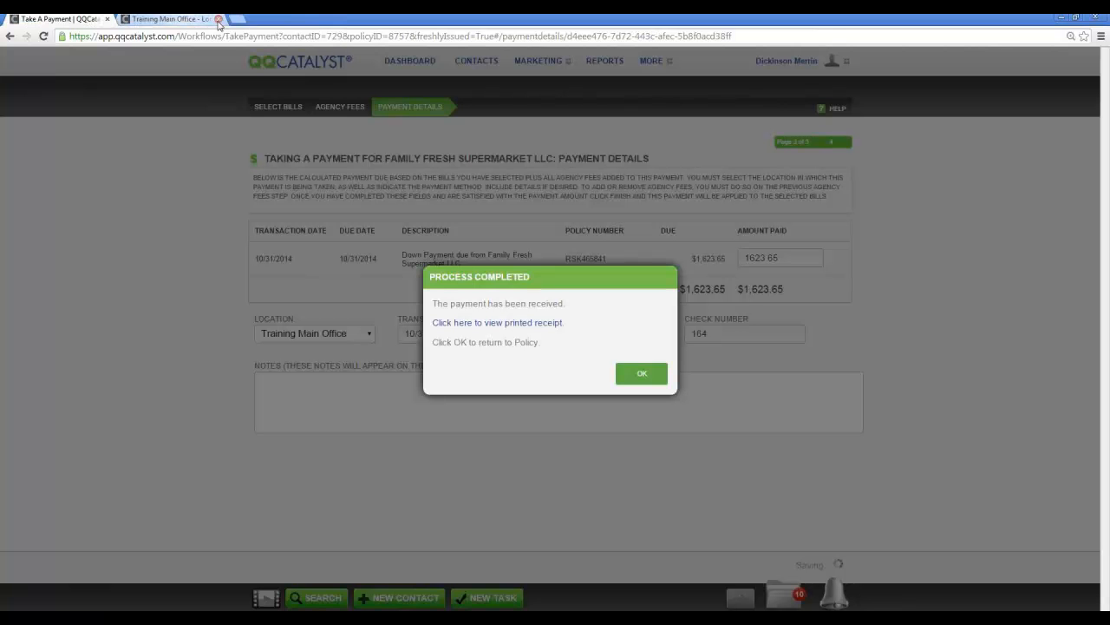
{"action": "left_click", "coordinate": [640, 374]}
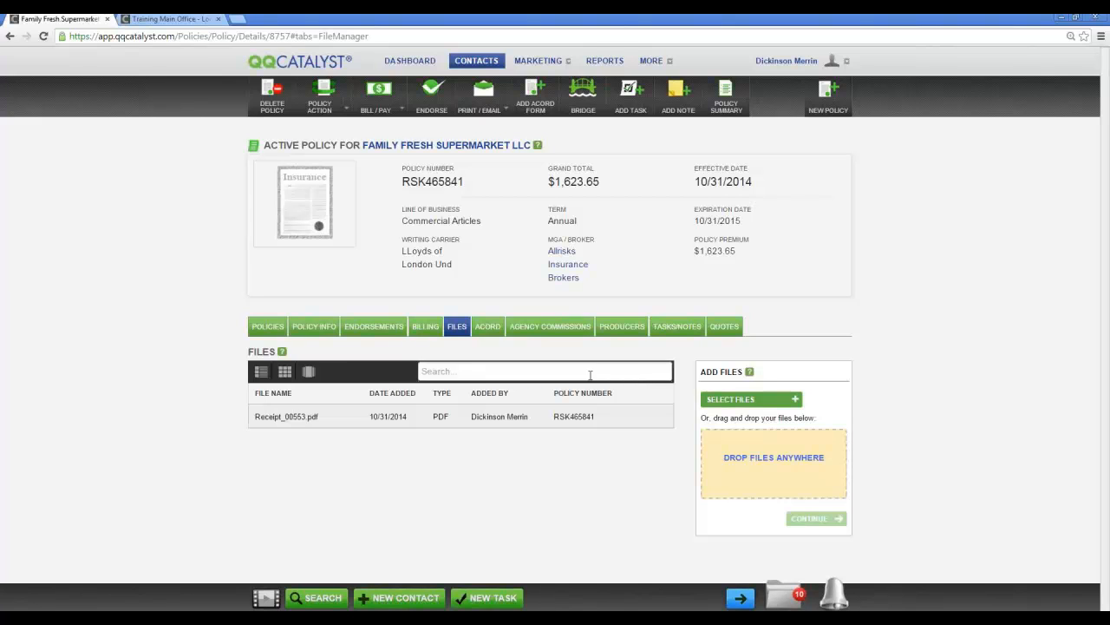
Step: Review the policy's agency commissions and leave the Surplus Lines Tax commission editing without saving
{"action": "left_click", "coordinate": [548, 338]}
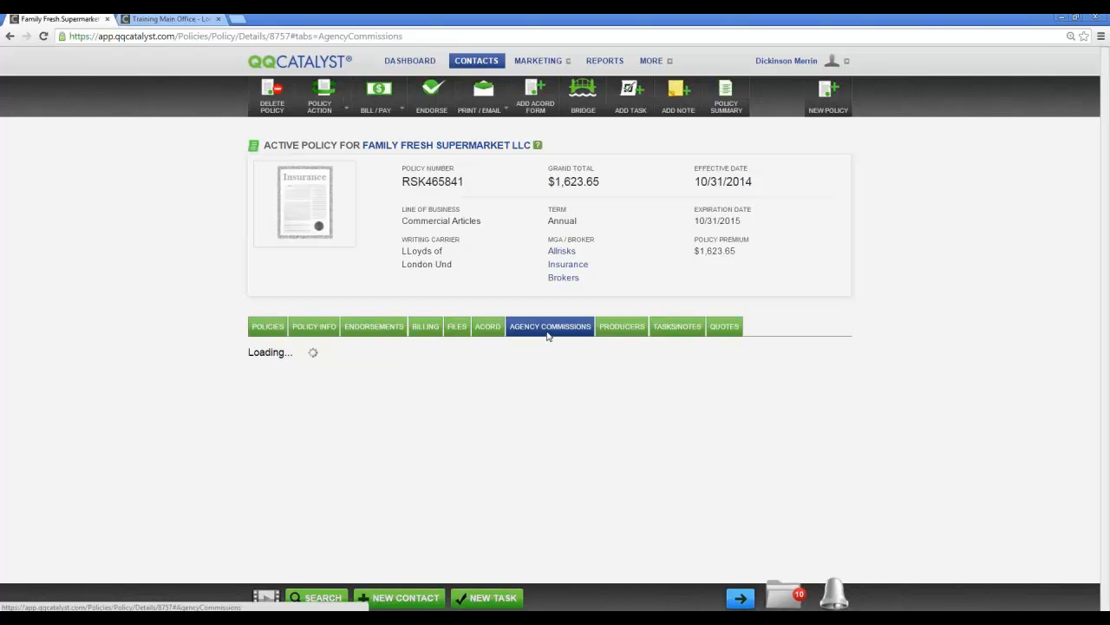
{"action": "scroll", "coordinate": [553, 347], "scroll_direction": "down", "scroll_amount": 3}
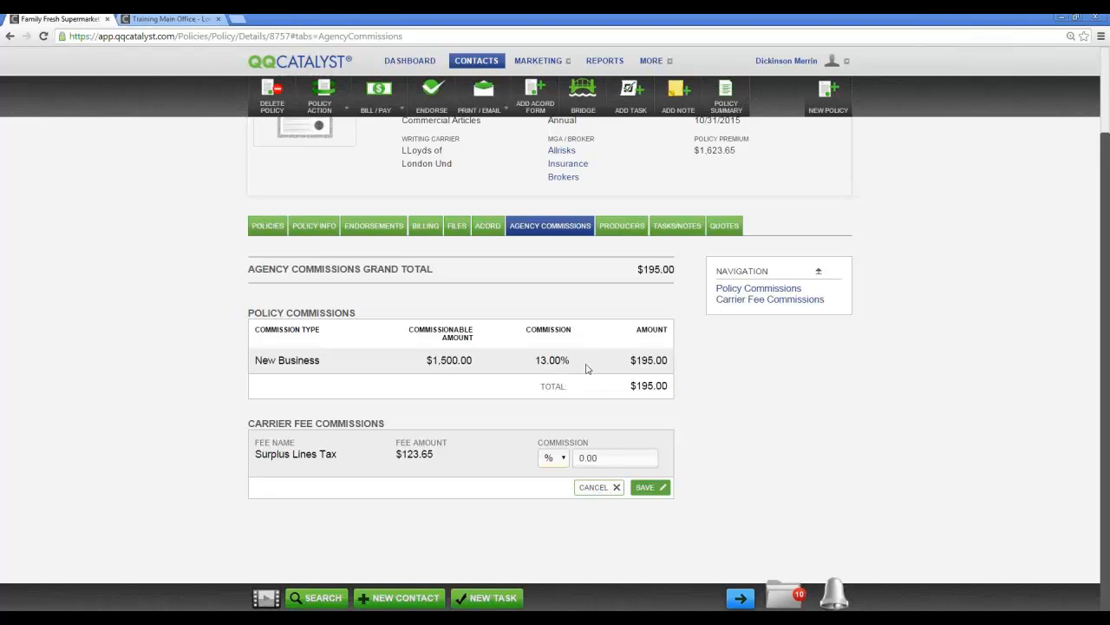
{"action": "left_click", "coordinate": [602, 487]}
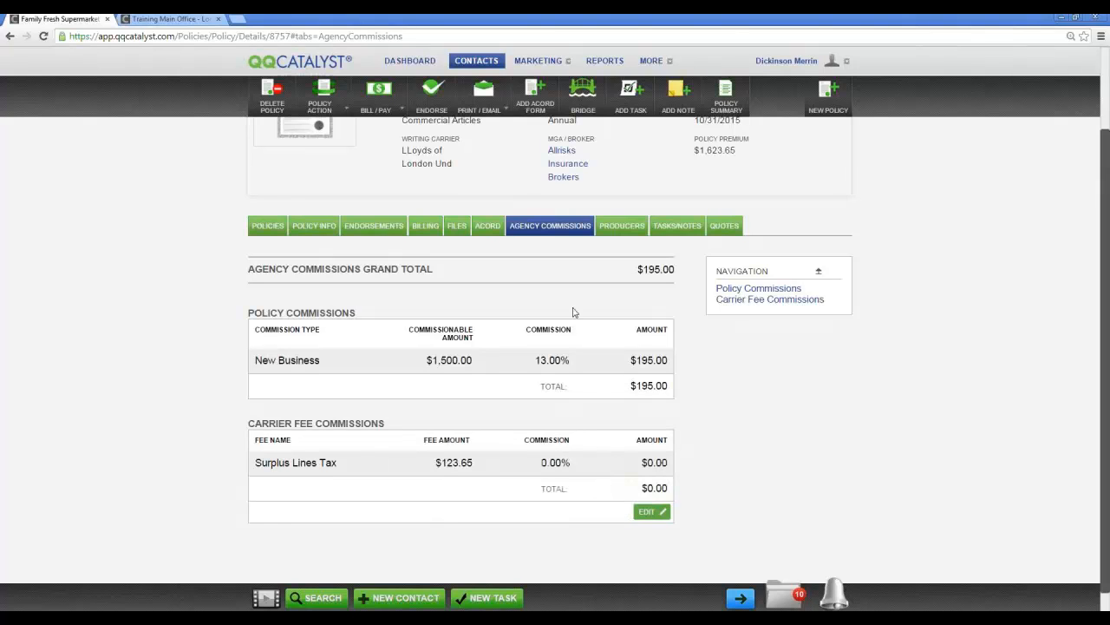
Step: Review the producers' commission amounts and the split percentages on the policy
{"action": "left_click", "coordinate": [629, 226]}
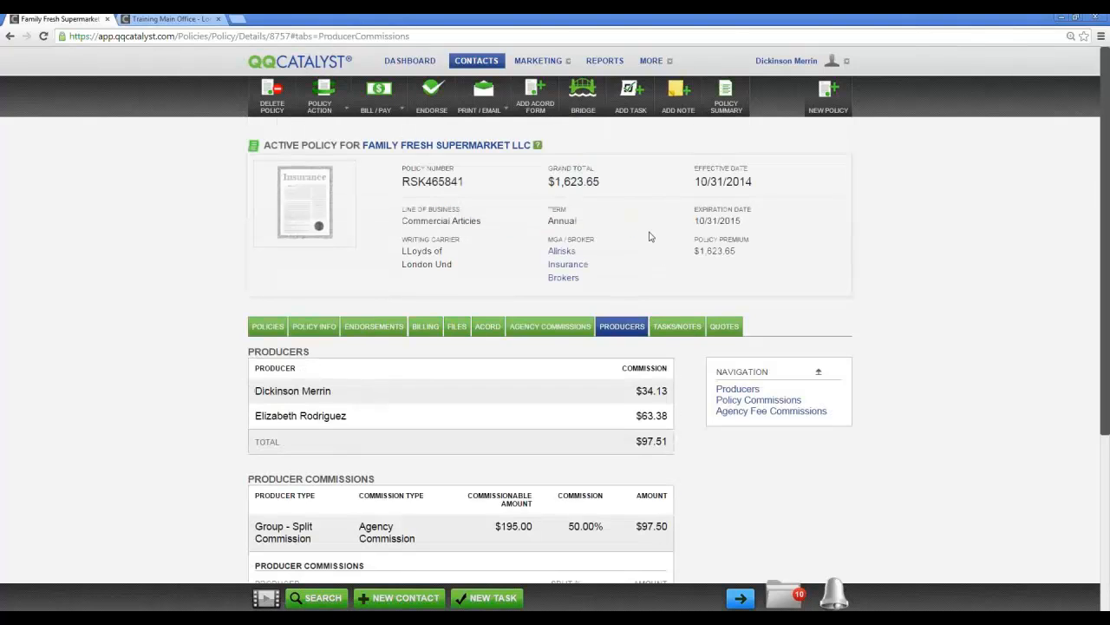
{"action": "scroll", "coordinate": [591, 362], "scroll_direction": "down", "scroll_amount": 1}
{"action": "scroll", "coordinate": [591, 362], "scroll_direction": "down", "scroll_amount": 1}
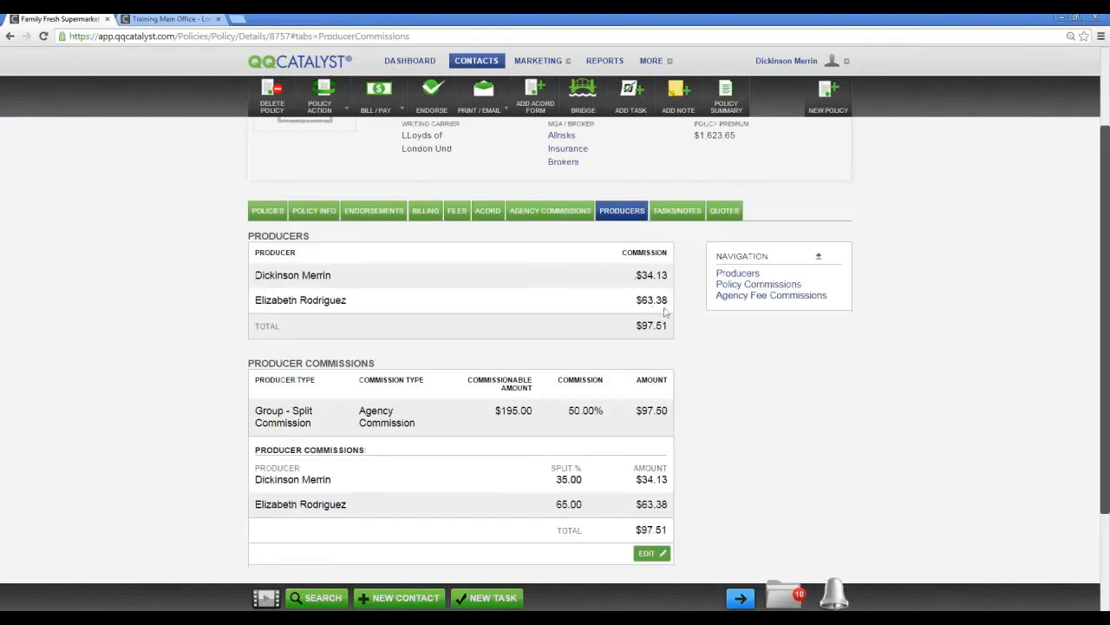
{"action": "scroll", "coordinate": [666, 312], "scroll_direction": "down", "scroll_amount": 2}
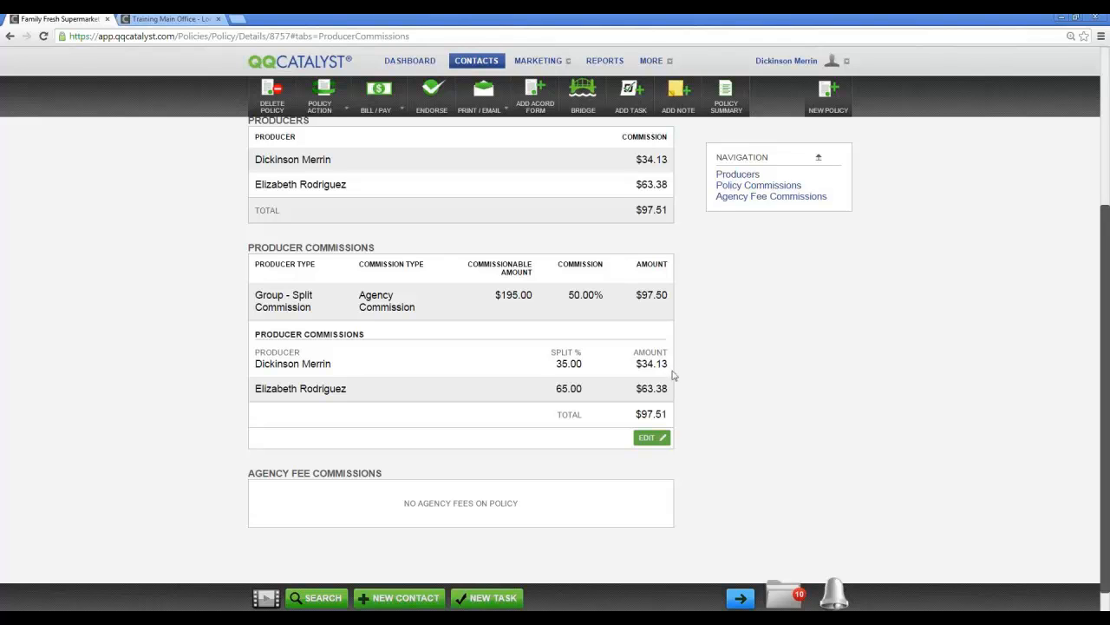
{"action": "scroll", "coordinate": [704, 354], "scroll_direction": "up", "scroll_amount": 1}
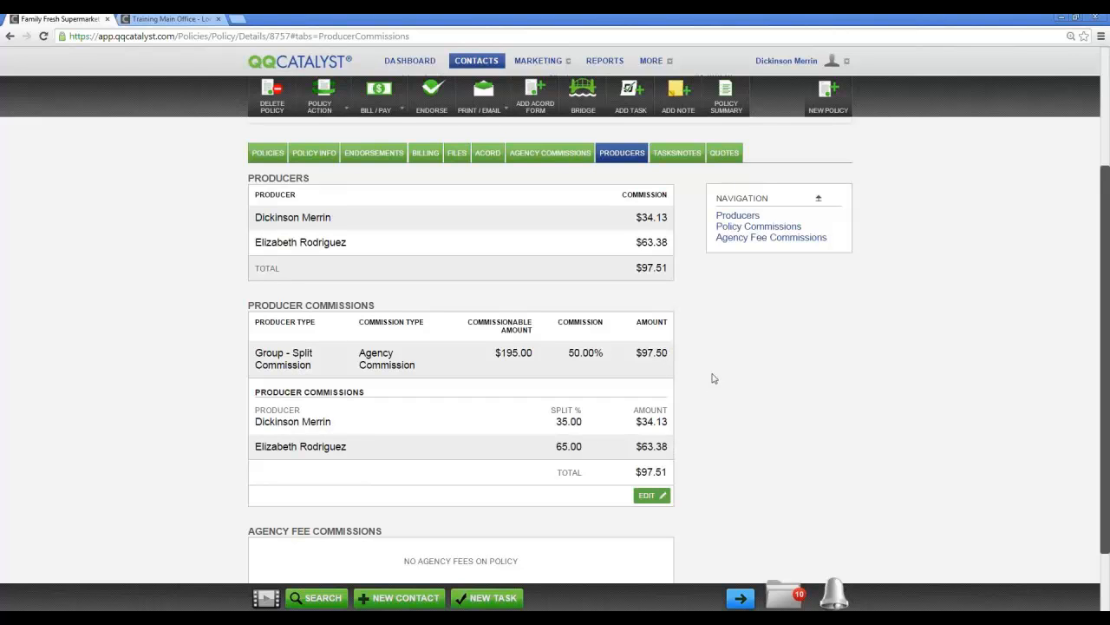
Step: Examine the producer type options in the producer commissions editor, and cancel the editing
{"action": "left_click", "coordinate": [661, 496]}
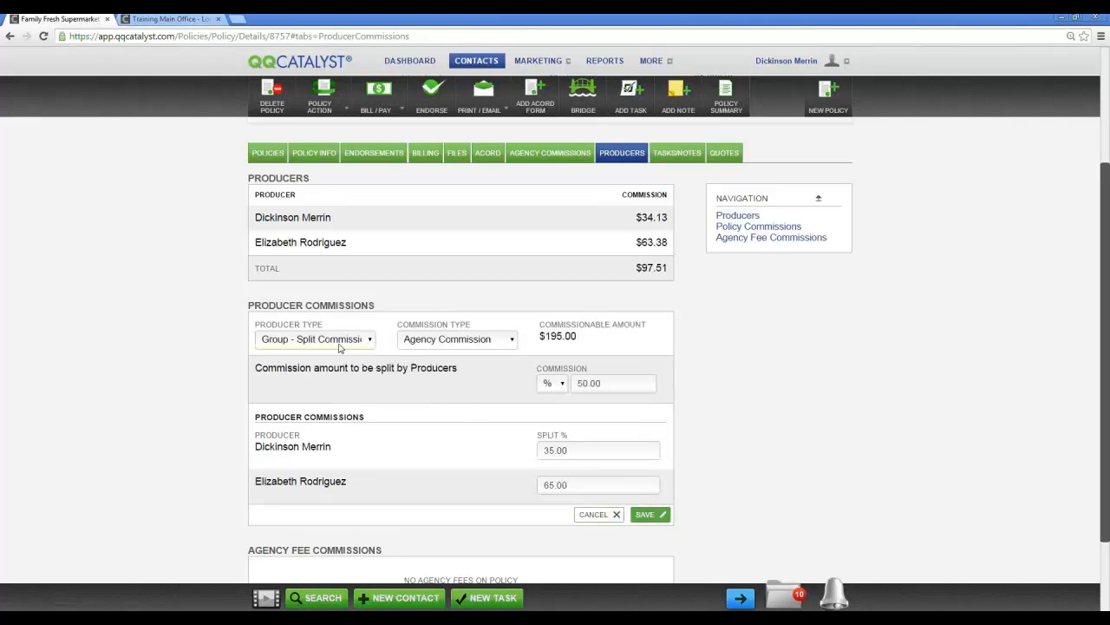
{"action": "left_click", "coordinate": [300, 344]}
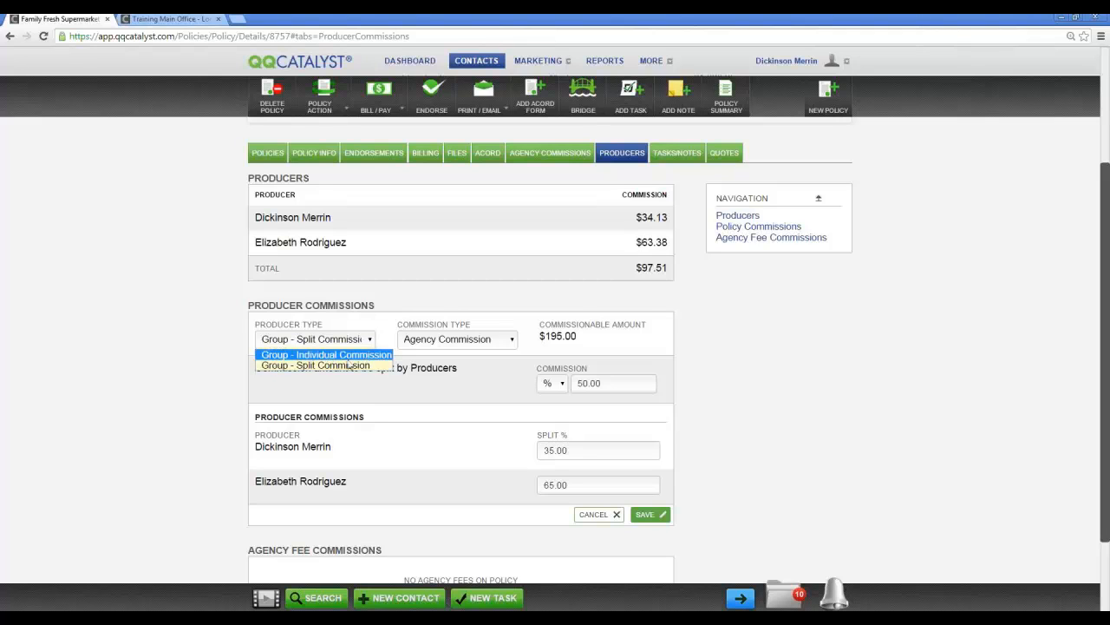
{"action": "left_click", "coordinate": [761, 479]}
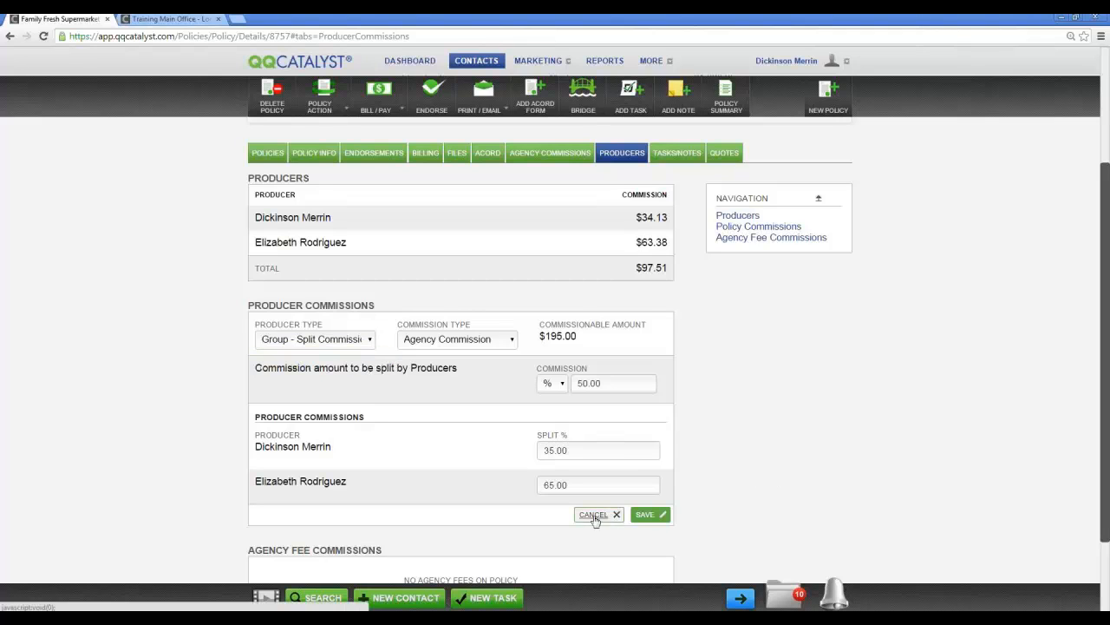
{"action": "left_click", "coordinate": [596, 514]}
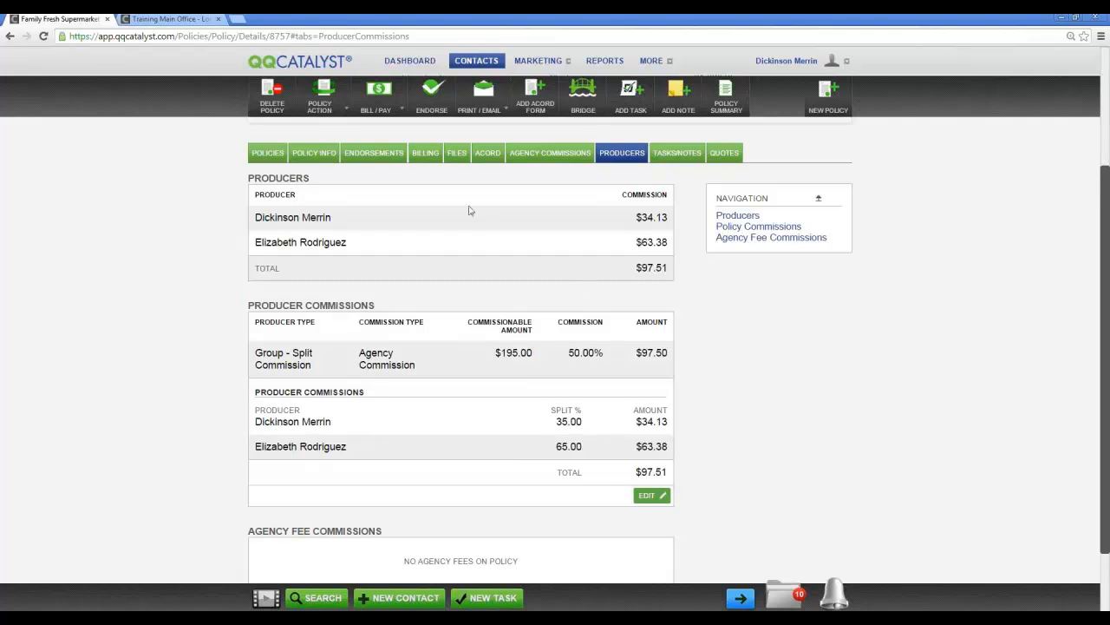
Step: Review the policy's billing entries for the Customer, Carrier Commission and Carrier Premium accounts
{"action": "left_click", "coordinate": [424, 157]}
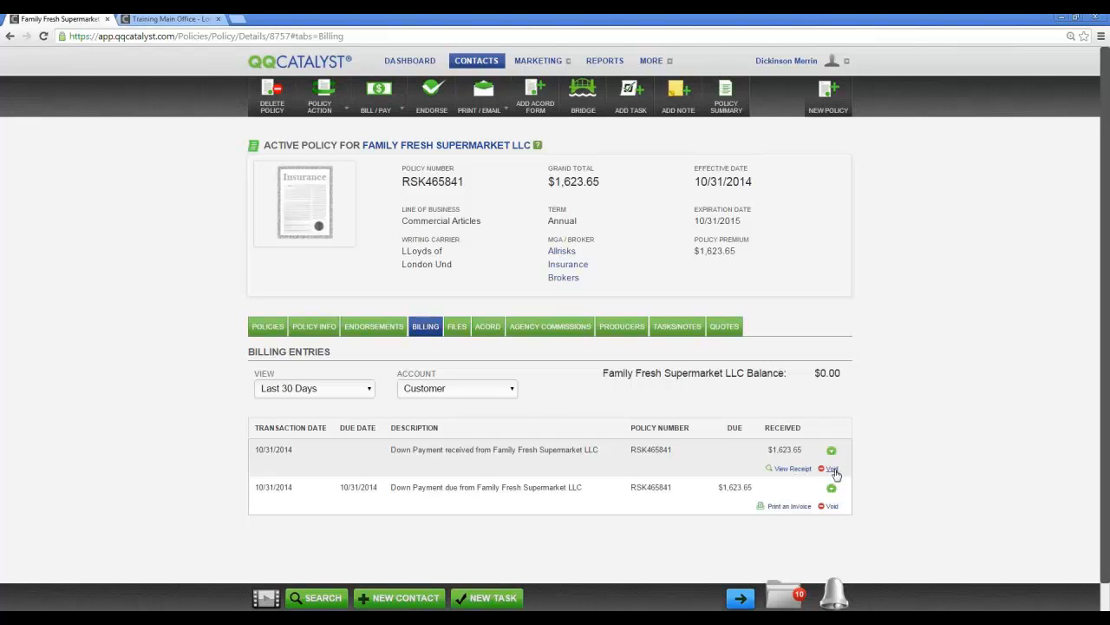
{"action": "left_click", "coordinate": [472, 391]}
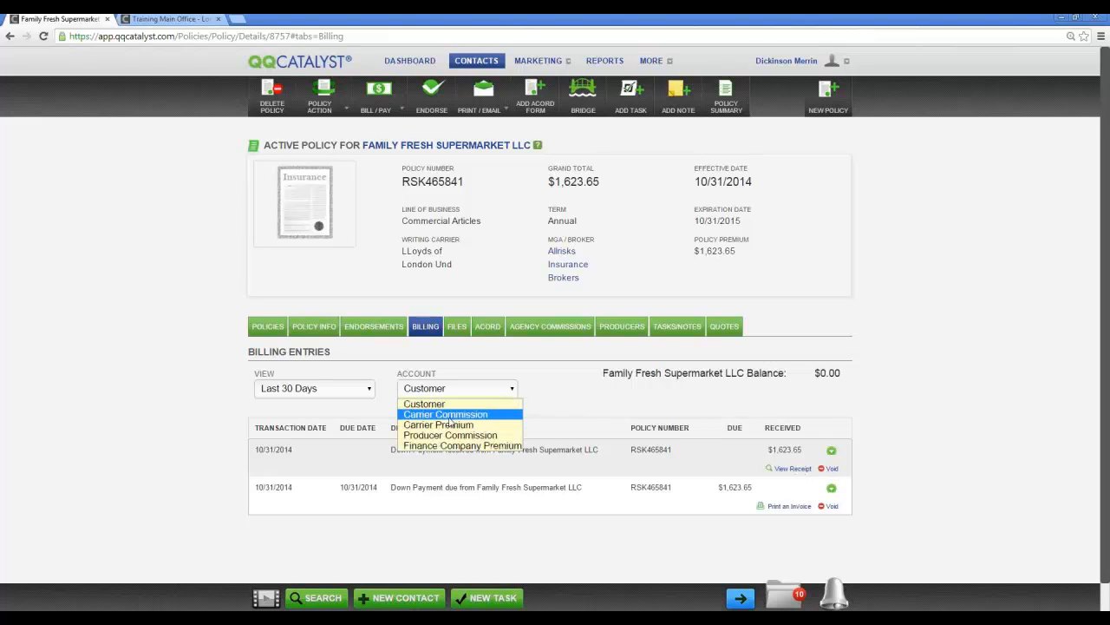
{"action": "left_click", "coordinate": [451, 415]}
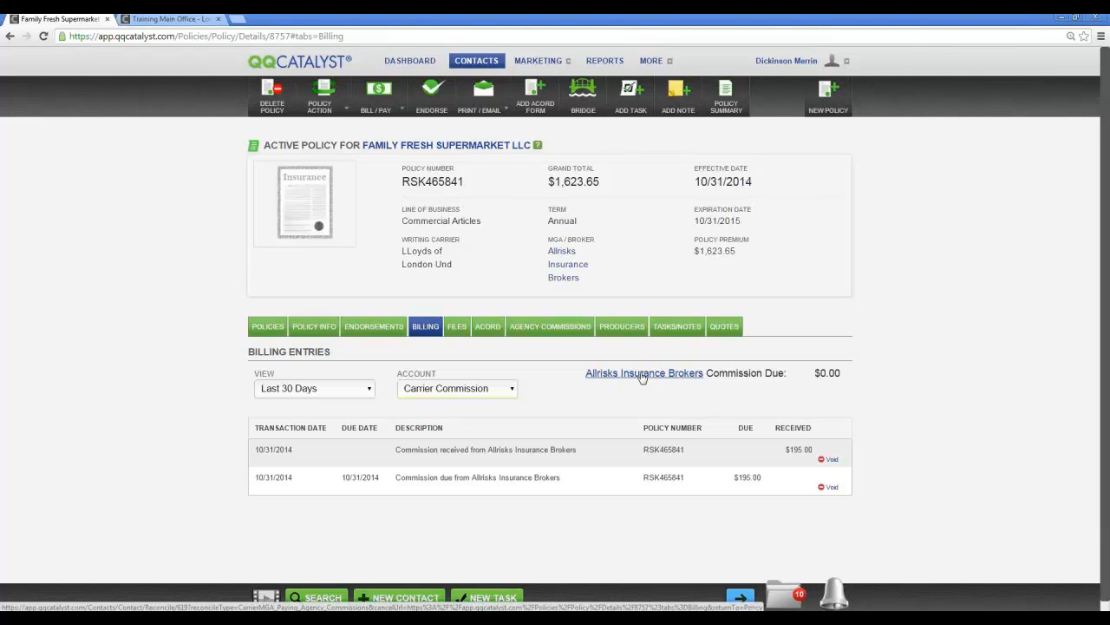
{"action": "left_click", "coordinate": [479, 390]}
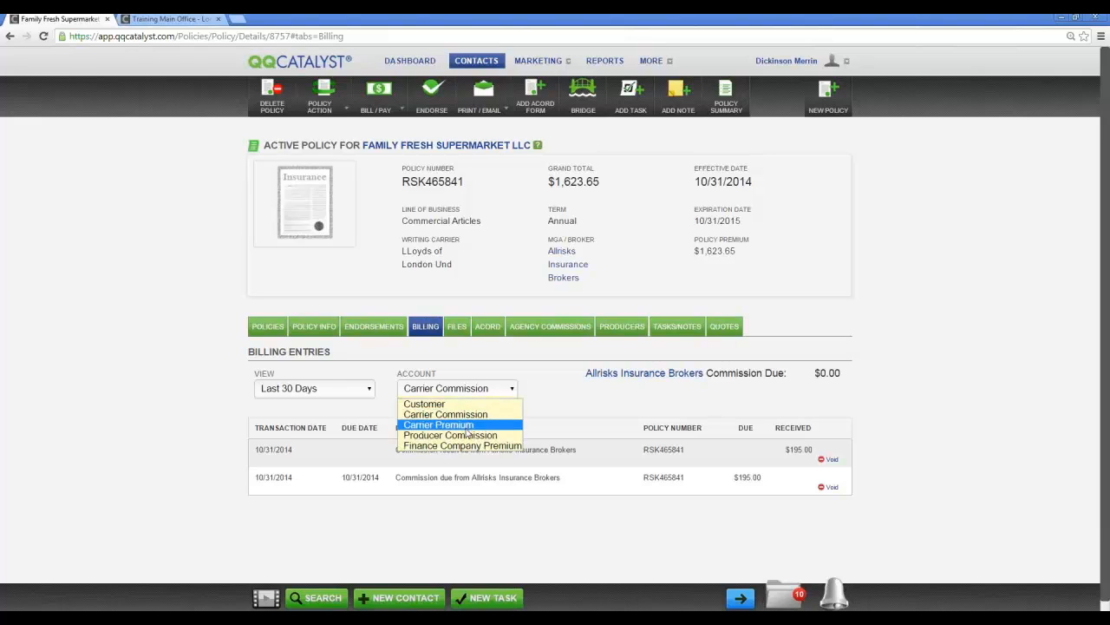
{"action": "left_click", "coordinate": [466, 426]}
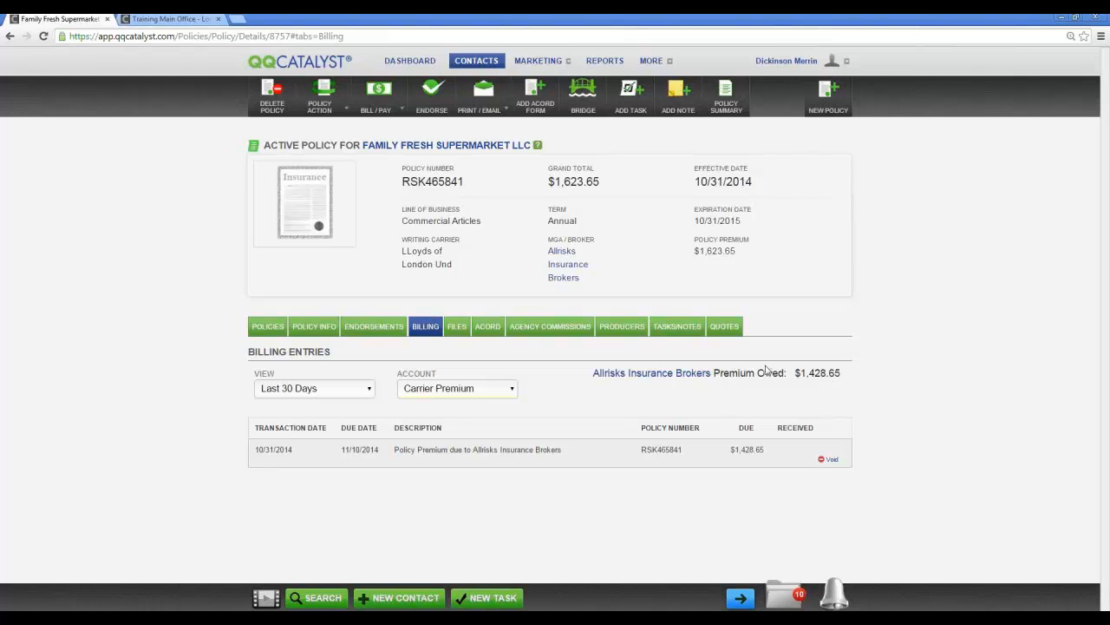
Step: Start reconciling premiums for Allrisks Insurance Brokers, selecting all policies with an outstanding balance for payment, and proceed to the payment details
{"action": "left_click", "coordinate": [655, 375]}
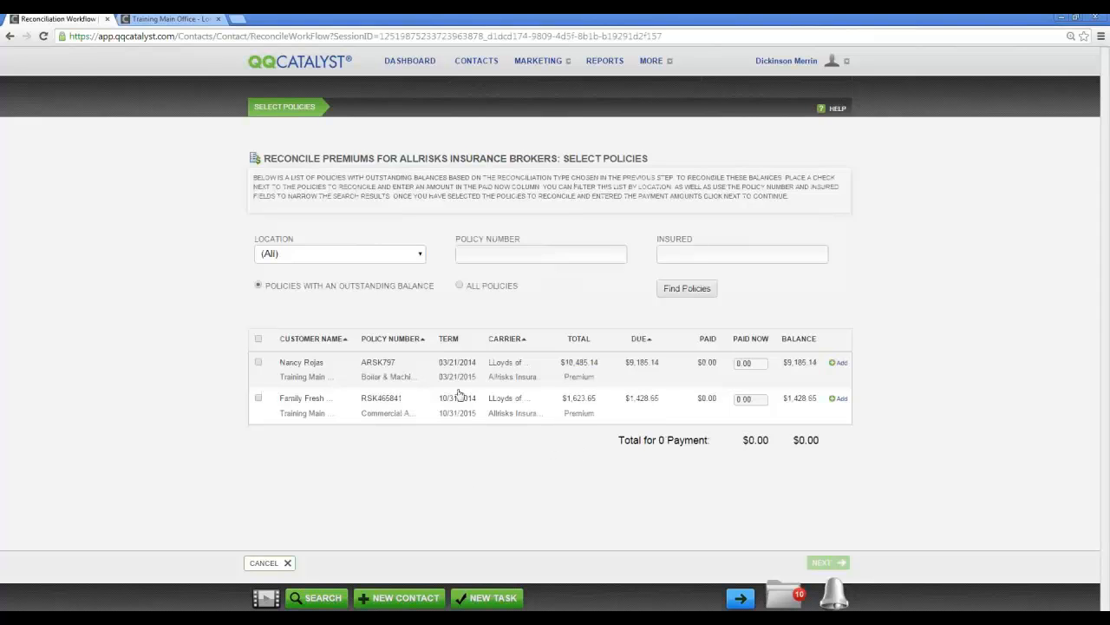
{"action": "left_click", "coordinate": [259, 339]}
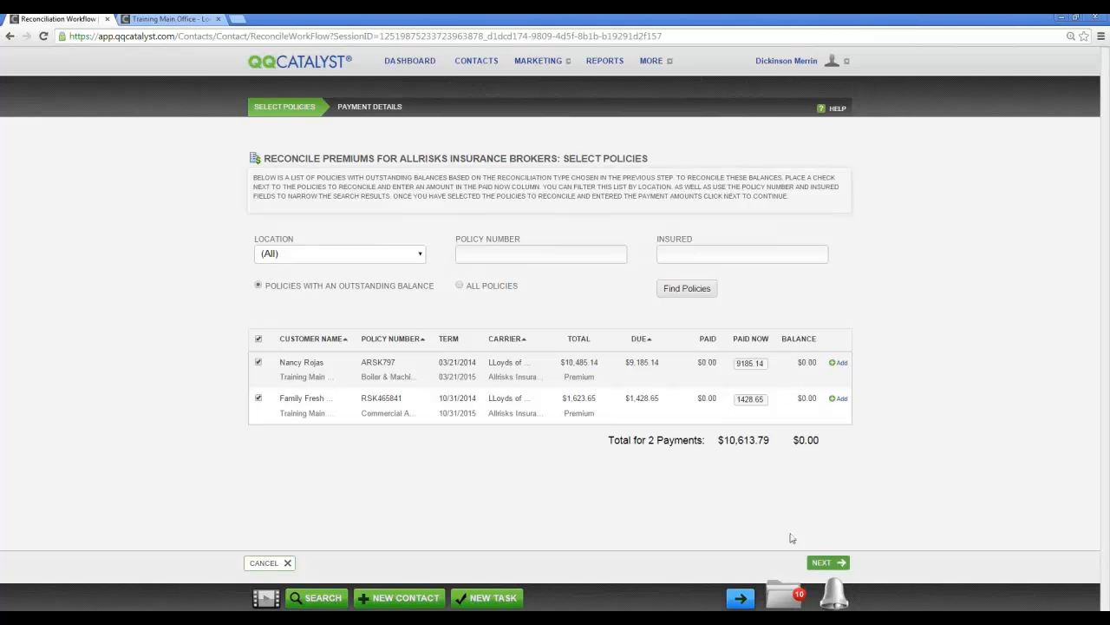
{"action": "left_click", "coordinate": [829, 564]}
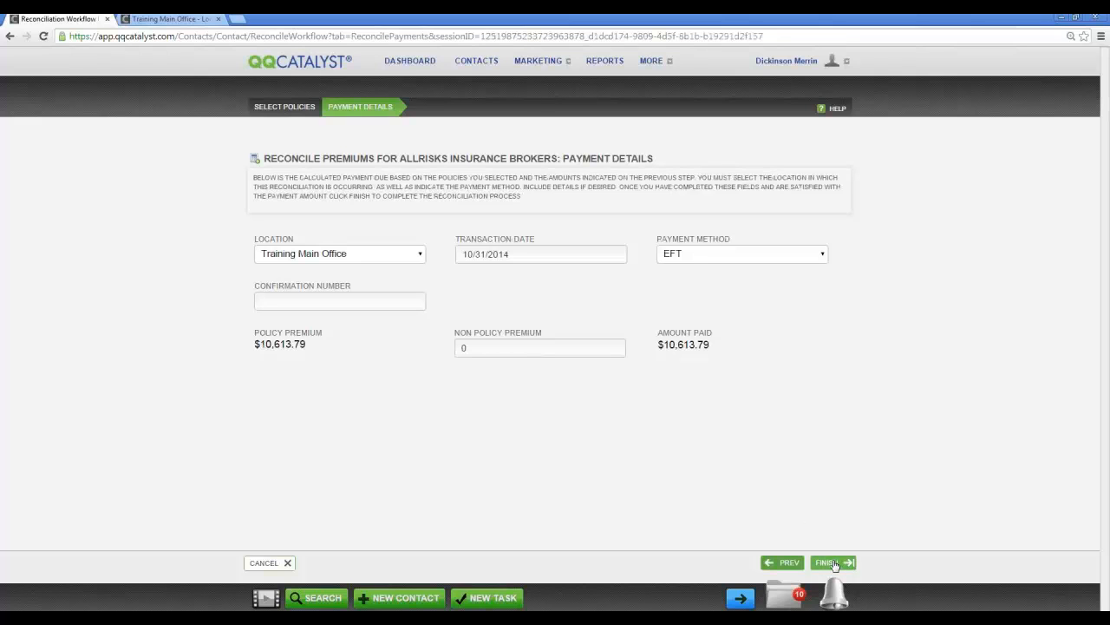
Step: Set the payment method to Check with check number 150 and finish the premium reconciliation
{"action": "left_click", "coordinate": [727, 260]}
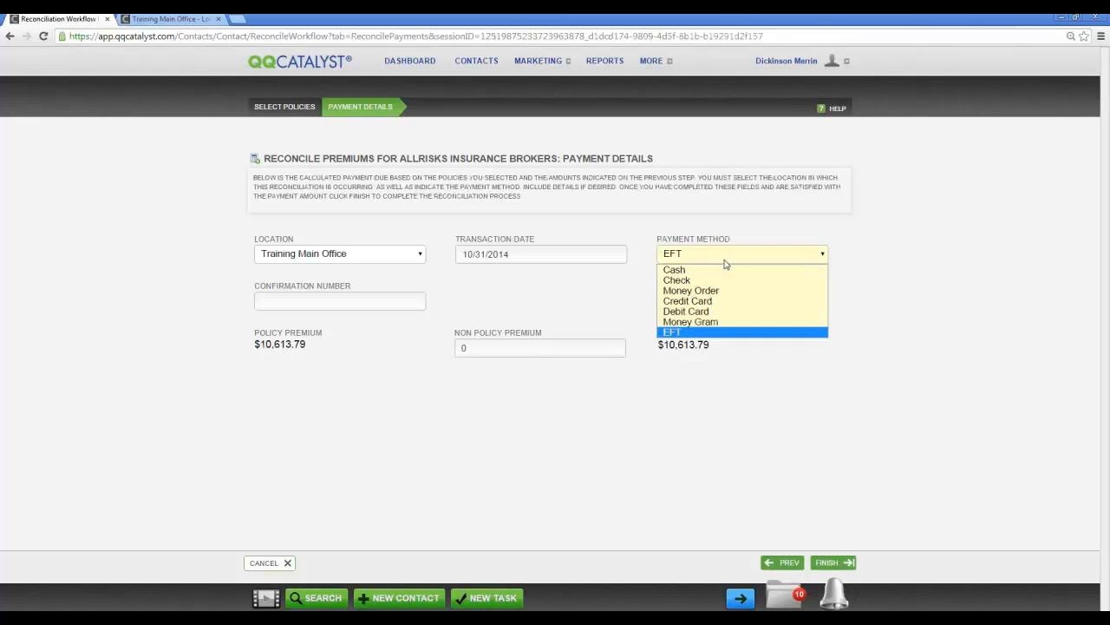
{"action": "left_click", "coordinate": [704, 278]}
{"action": "left_click", "coordinate": [300, 303]}
{"action": "type", "text": "150"}
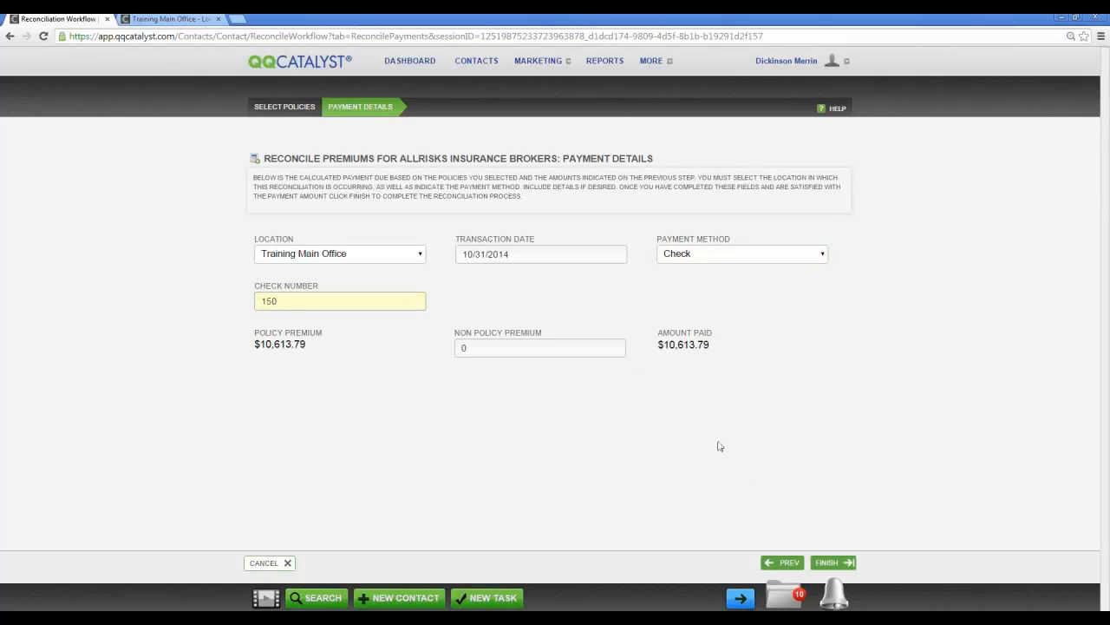
{"action": "left_click", "coordinate": [827, 562]}
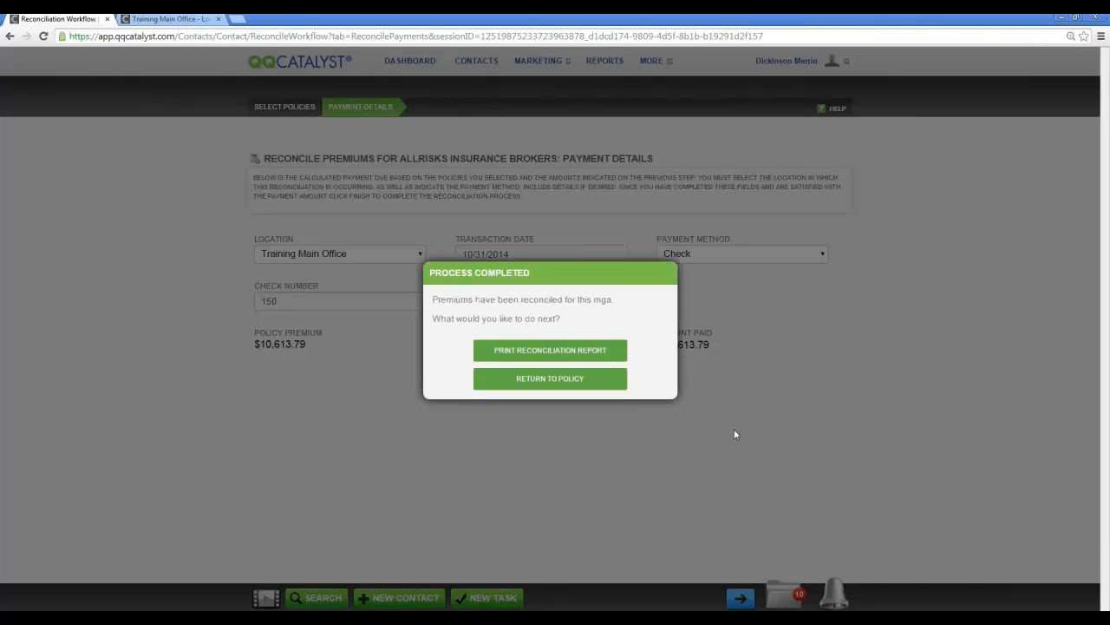
Step: View the printed premium reconciliation report, close it, and return to the policy
{"action": "left_click", "coordinate": [566, 352]}
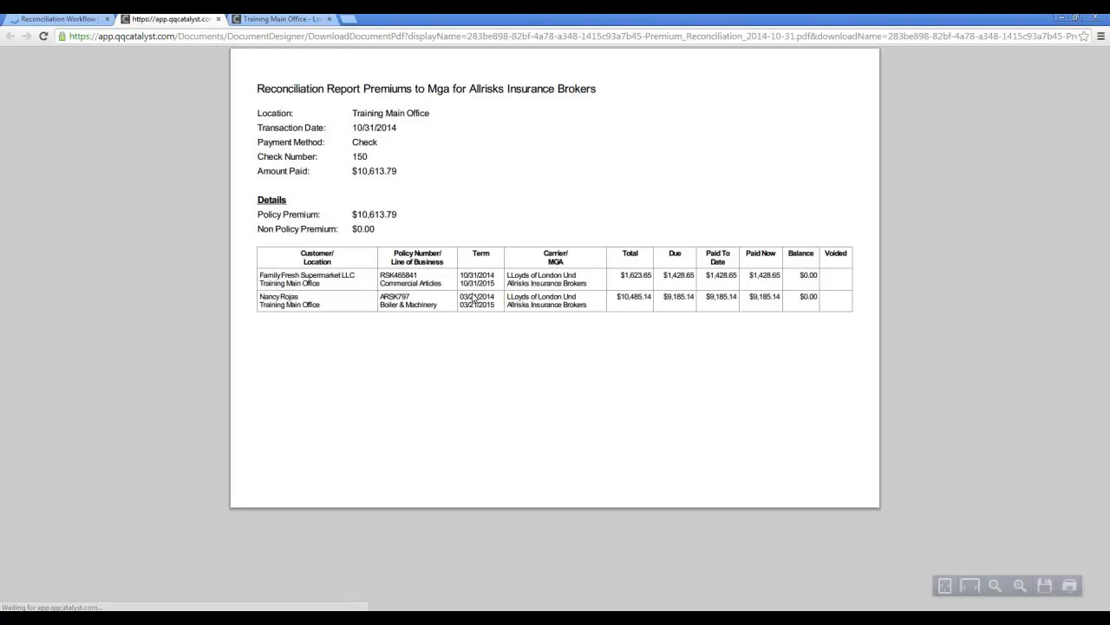
{"action": "left_click", "coordinate": [218, 18]}
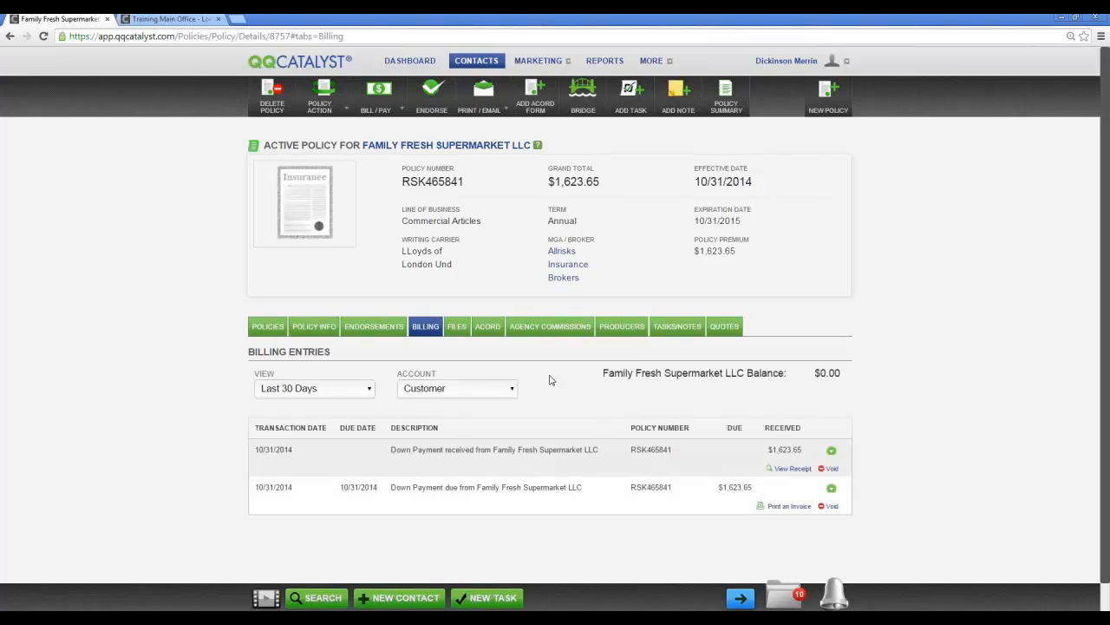
Step: Find the Travelers Insurance Company carrier among the recently accessed contacts and display its commissions
{"action": "left_click", "coordinate": [322, 600]}
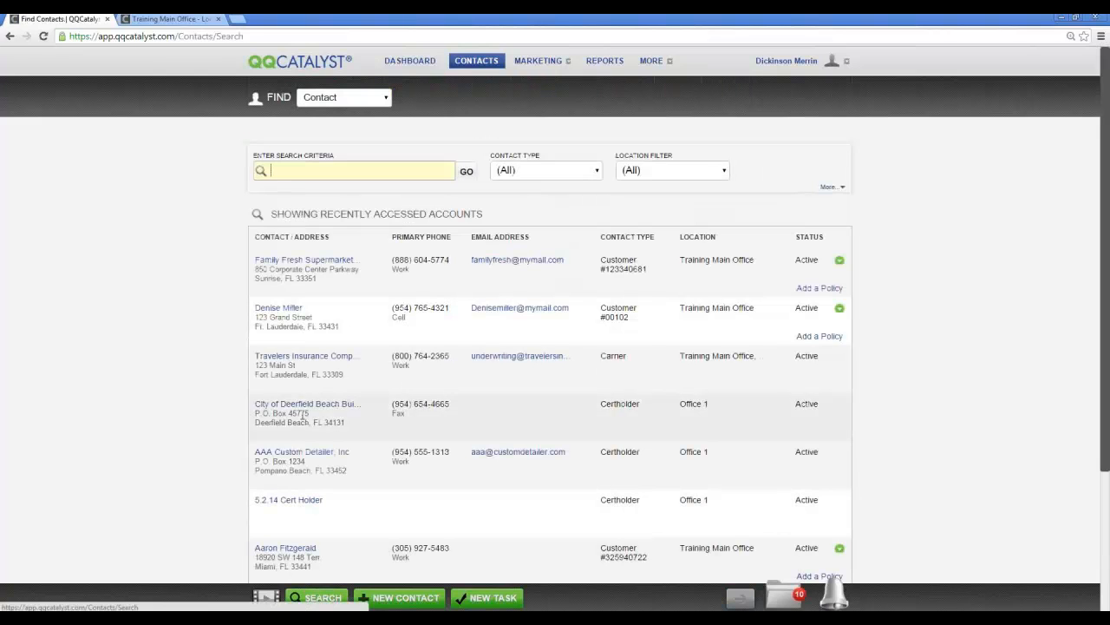
{"action": "left_click", "coordinate": [323, 358]}
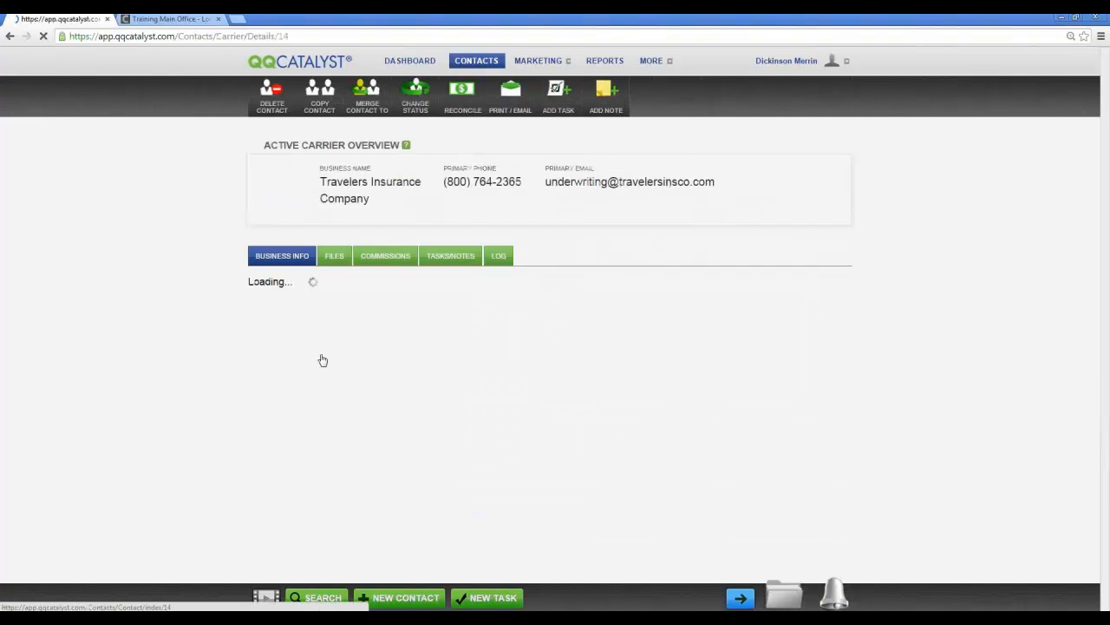
{"action": "left_click", "coordinate": [389, 258]}
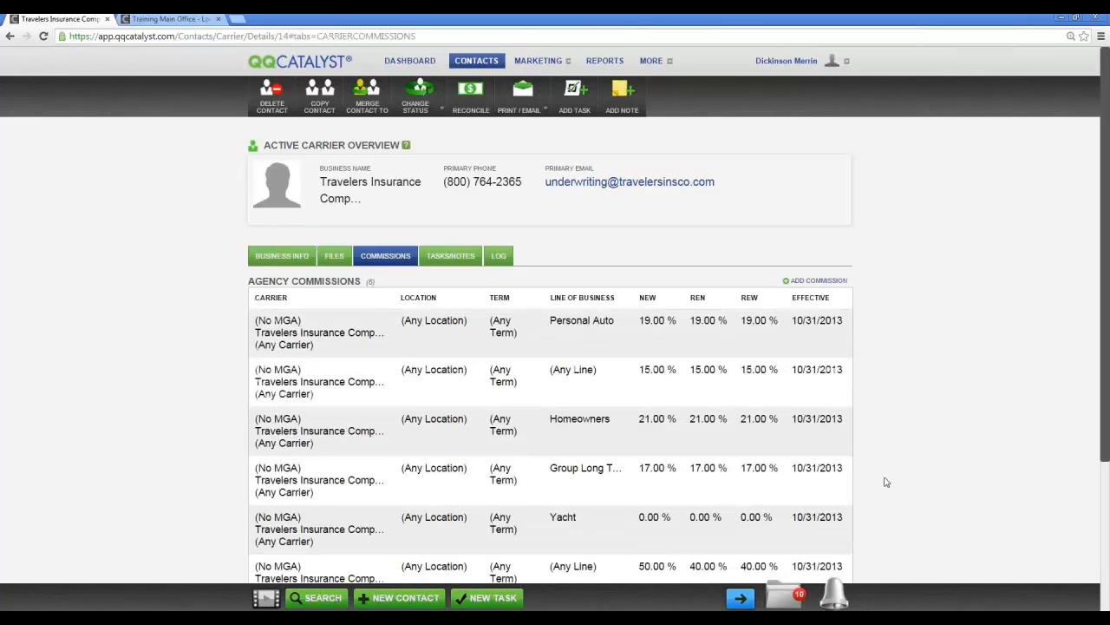
Step: Examine the criteria and amount fields for adding an agency commission, cancel the entry, and review the carrier's commission list
{"action": "scroll", "coordinate": [882, 477], "scroll_direction": "down", "scroll_amount": 1}
{"action": "left_click", "coordinate": [815, 223]}
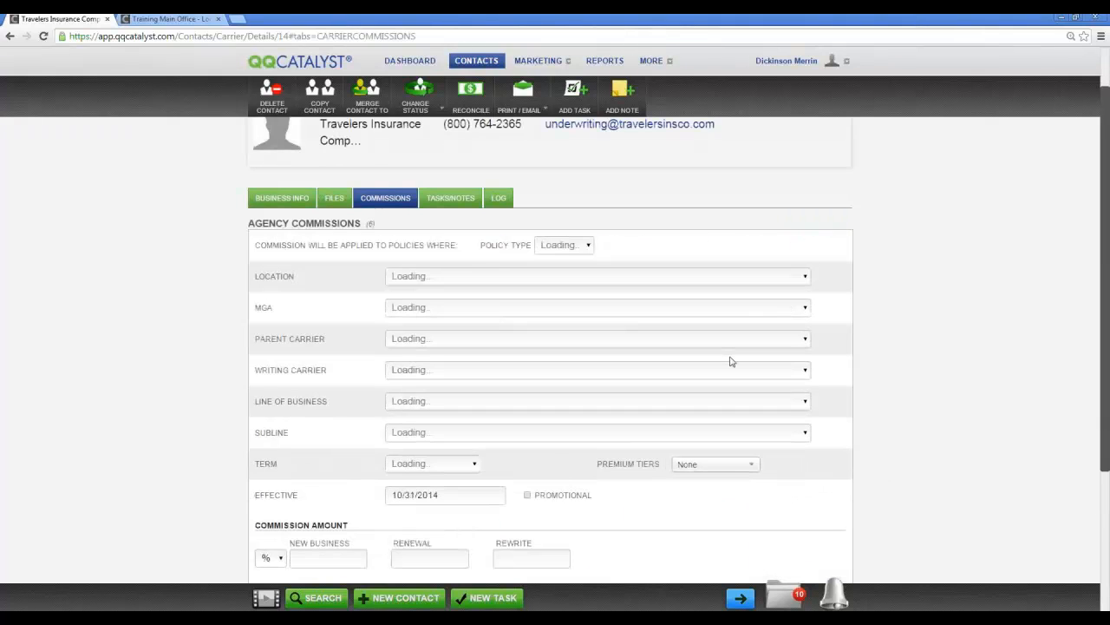
{"action": "scroll", "coordinate": [730, 361], "scroll_direction": "down", "scroll_amount": 1}
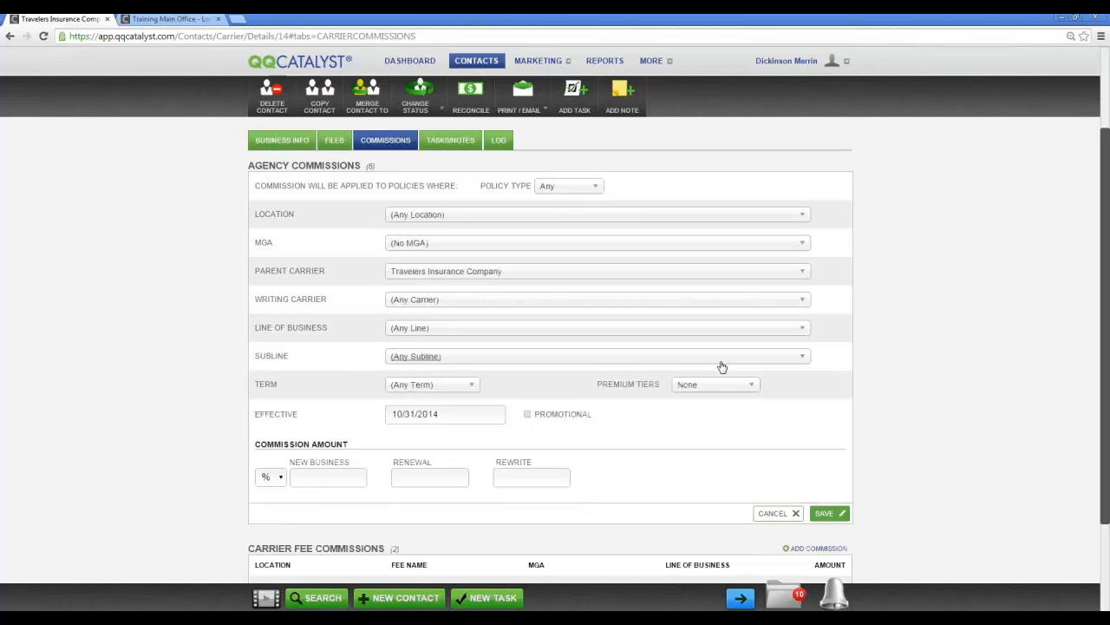
{"action": "left_click", "coordinate": [775, 516]}
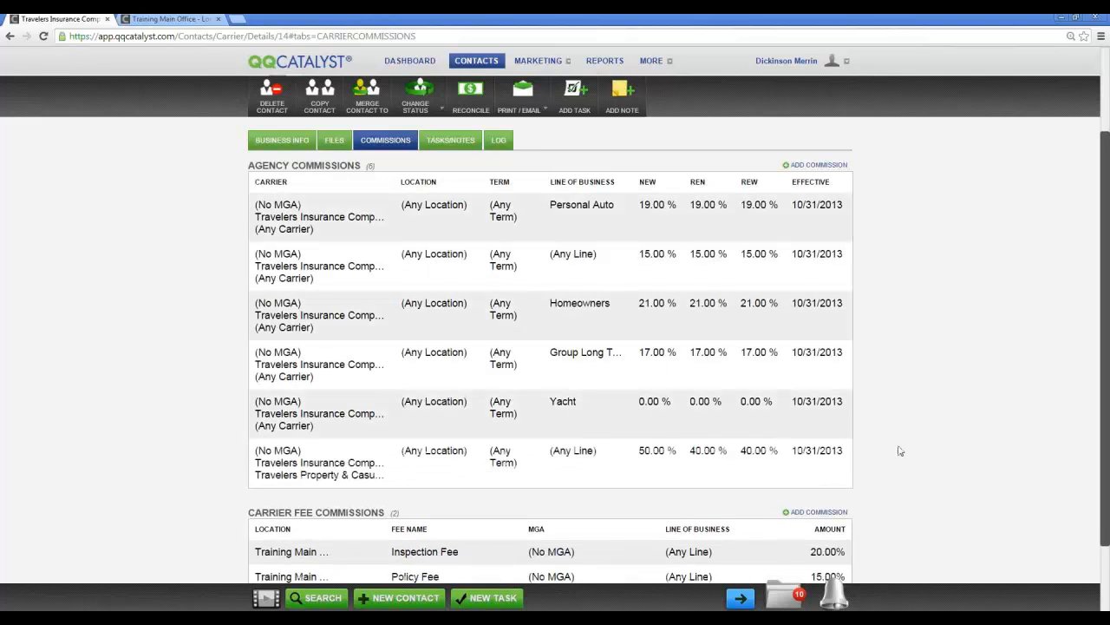
{"action": "scroll", "coordinate": [889, 456], "scroll_direction": "up", "scroll_amount": 1}
{"action": "scroll", "coordinate": [889, 456], "scroll_direction": "up", "scroll_amount": 1}
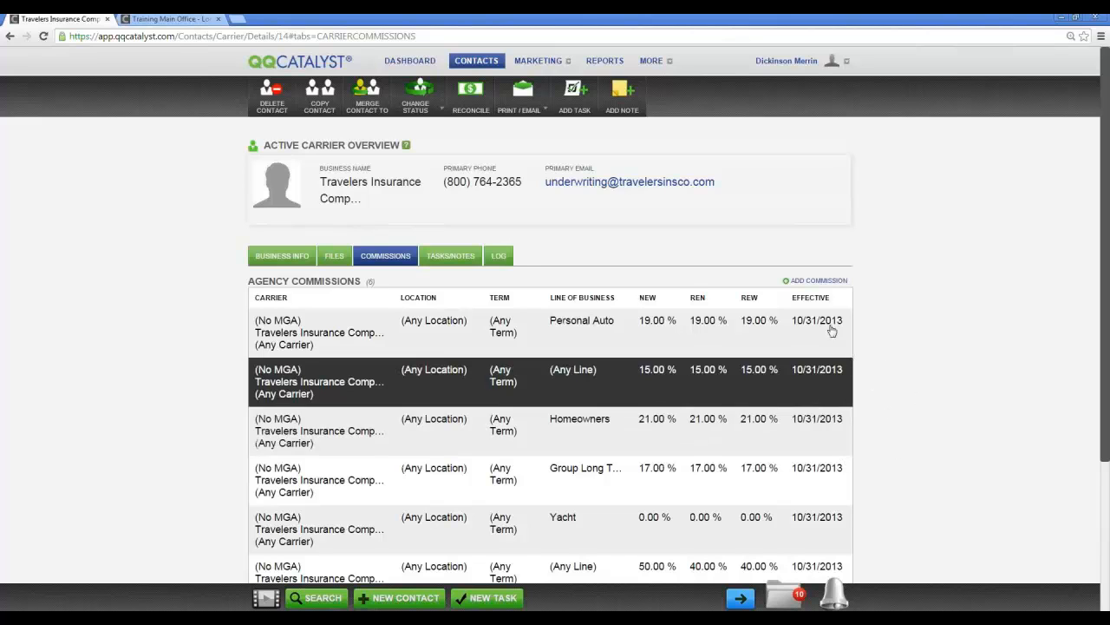
Step: Run the Outstanding Commission - Agency report from the standard financial library as a PDF for all locations
{"action": "left_click", "coordinate": [599, 64]}
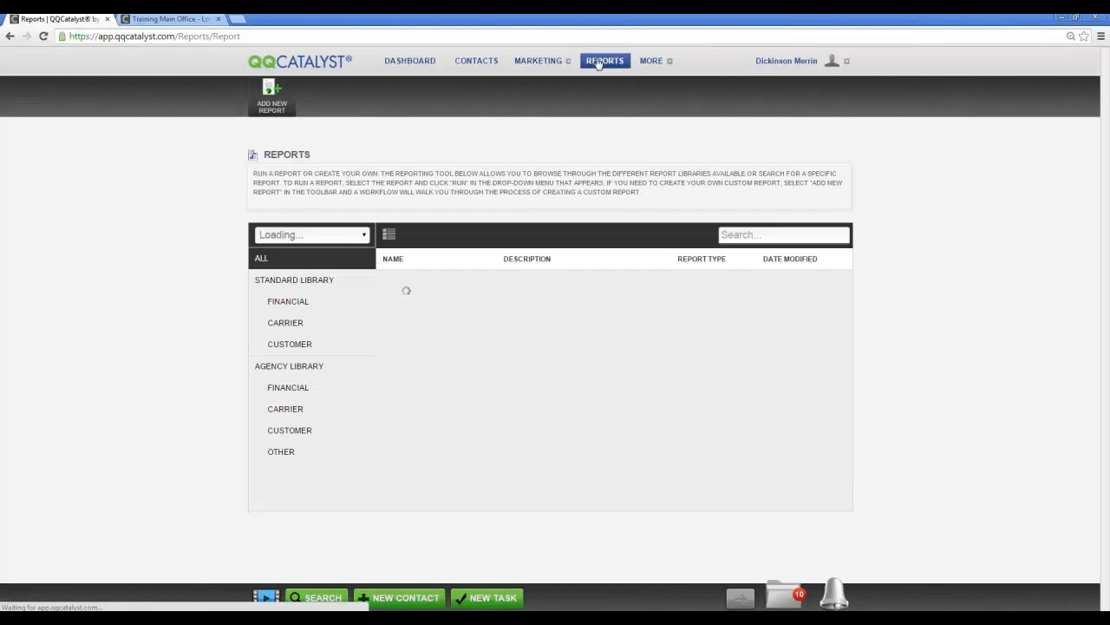
{"action": "left_click", "coordinate": [325, 306]}
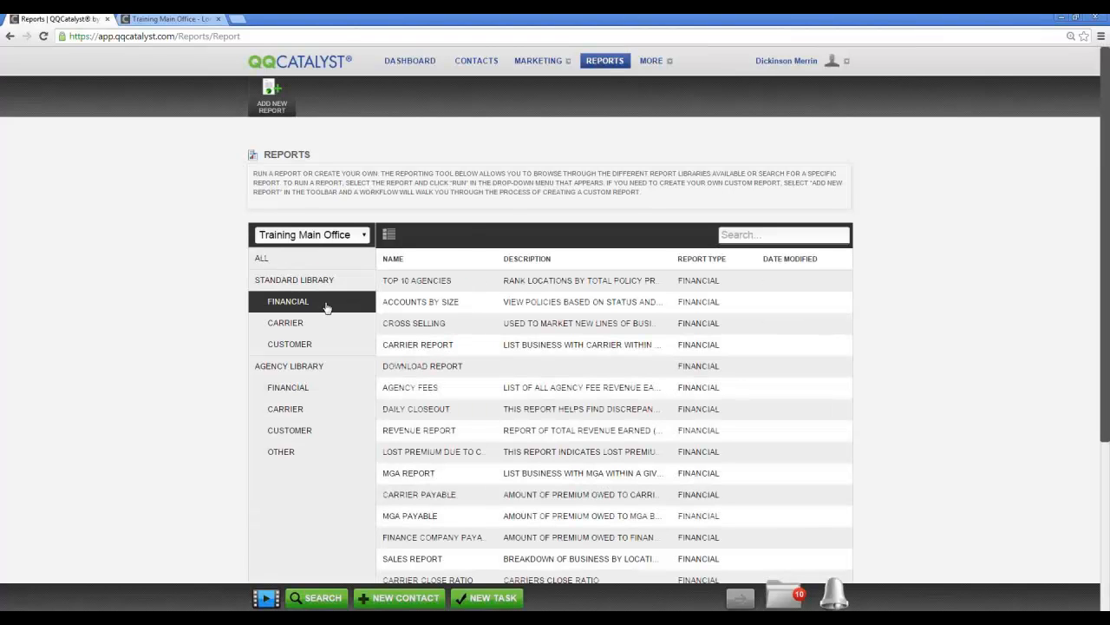
{"action": "scroll", "coordinate": [372, 330], "scroll_direction": "down", "scroll_amount": 3}
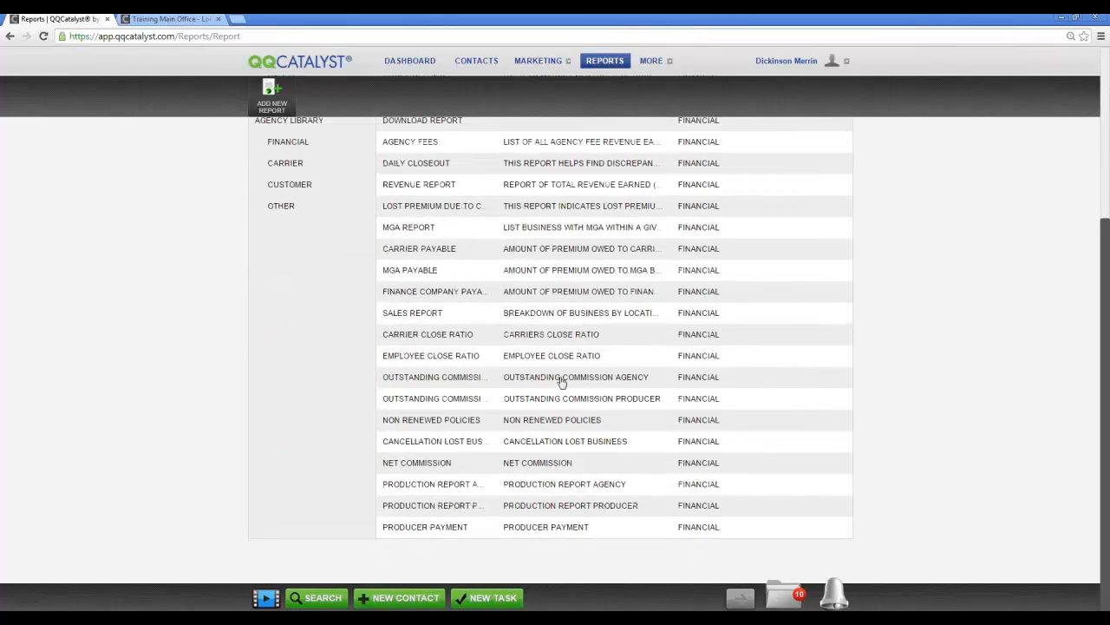
{"action": "left_click", "coordinate": [562, 382]}
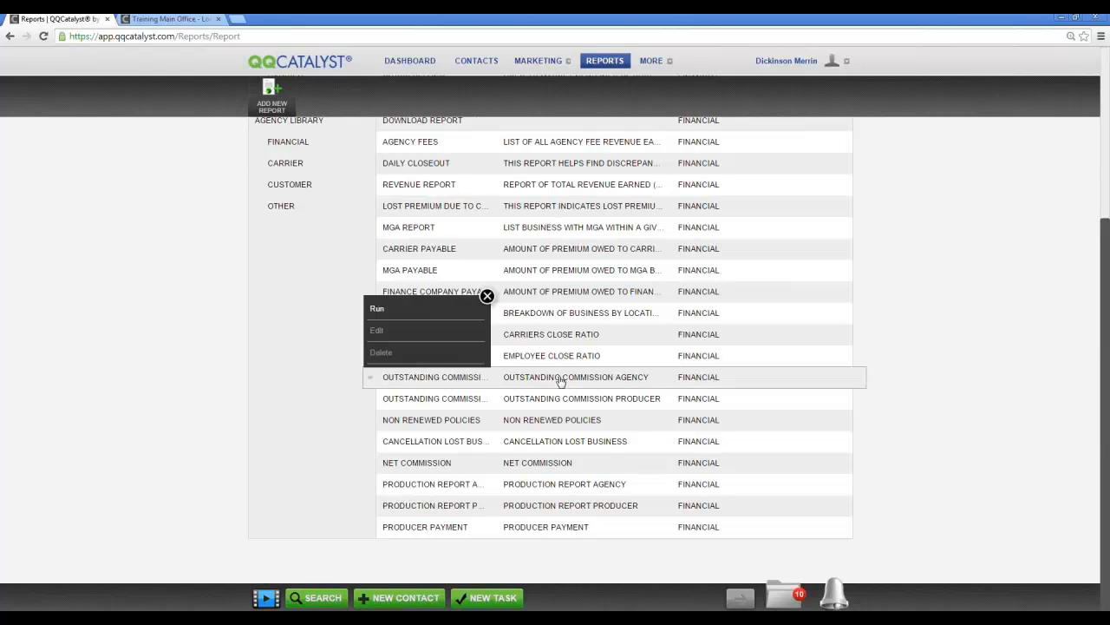
{"action": "left_click", "coordinate": [429, 309]}
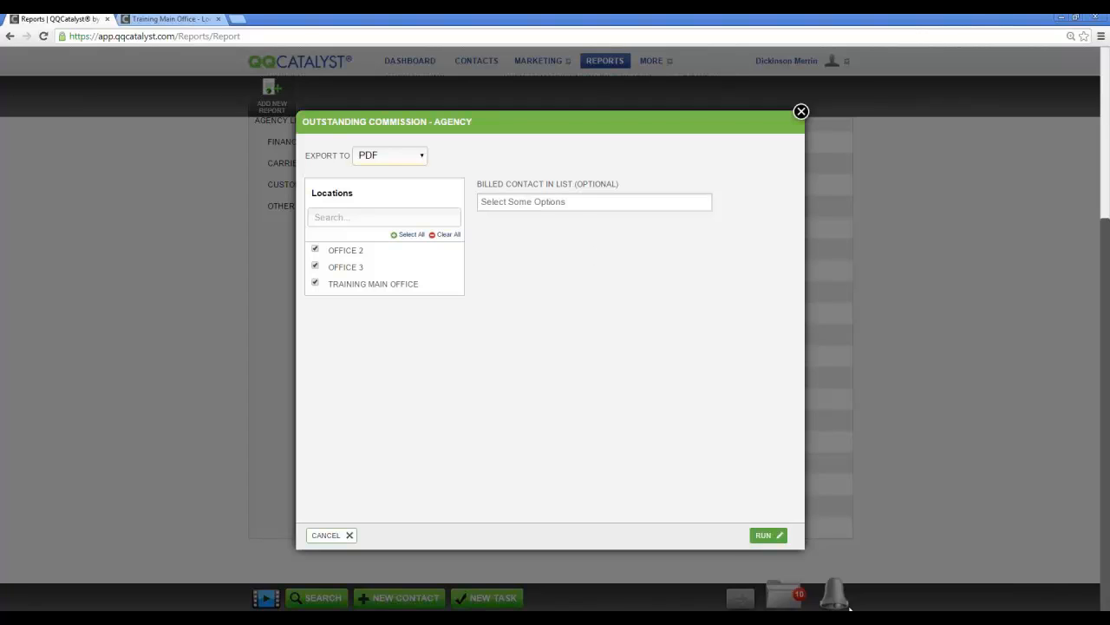
{"action": "left_click", "coordinate": [767, 537]}
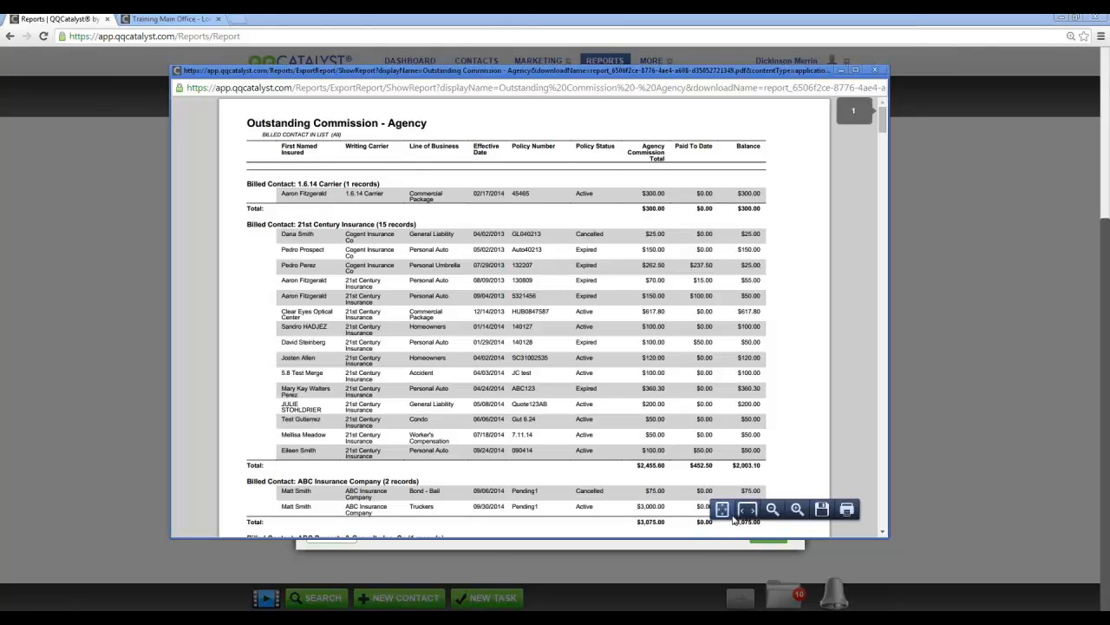
Step: Examine the agency's outstanding commissions by billed contact in the enlarged report, and close the report and its settings
{"action": "left_click", "coordinate": [857, 70]}
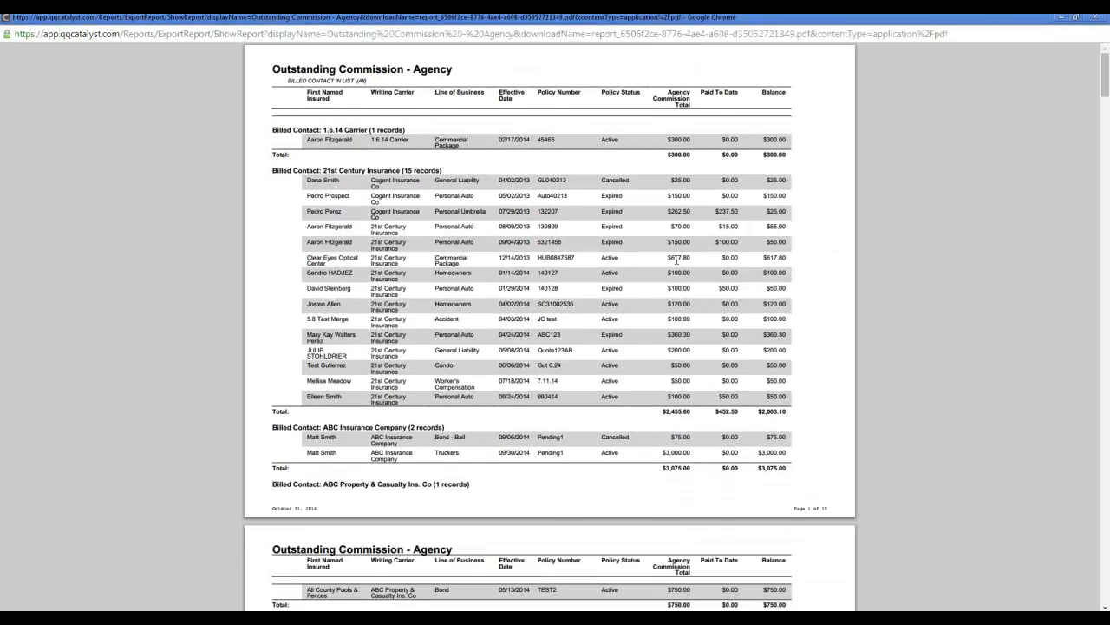
{"action": "key", "text": "ctrl+plus"}
{"action": "key", "text": "ctrl+plus"}
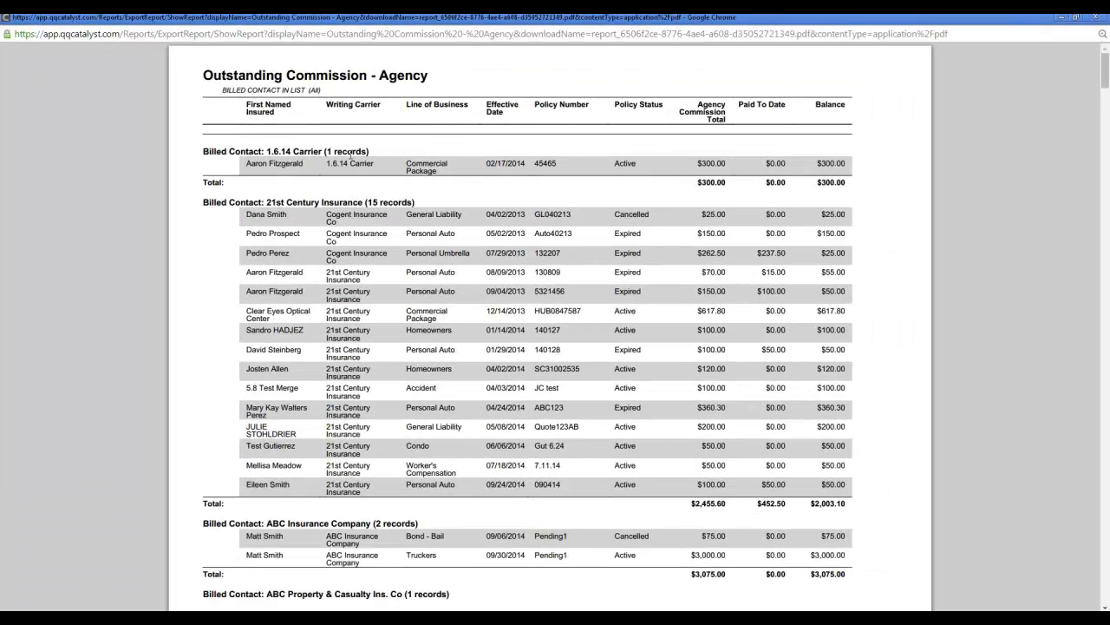
{"action": "left_click_drag", "start_coordinate": [321, 152], "coordinate": [264, 153]}
{"action": "scroll", "coordinate": [333, 274], "scroll_direction": "down", "scroll_amount": 1}
{"action": "scroll", "coordinate": [334, 276], "scroll_direction": "down", "scroll_amount": 5}
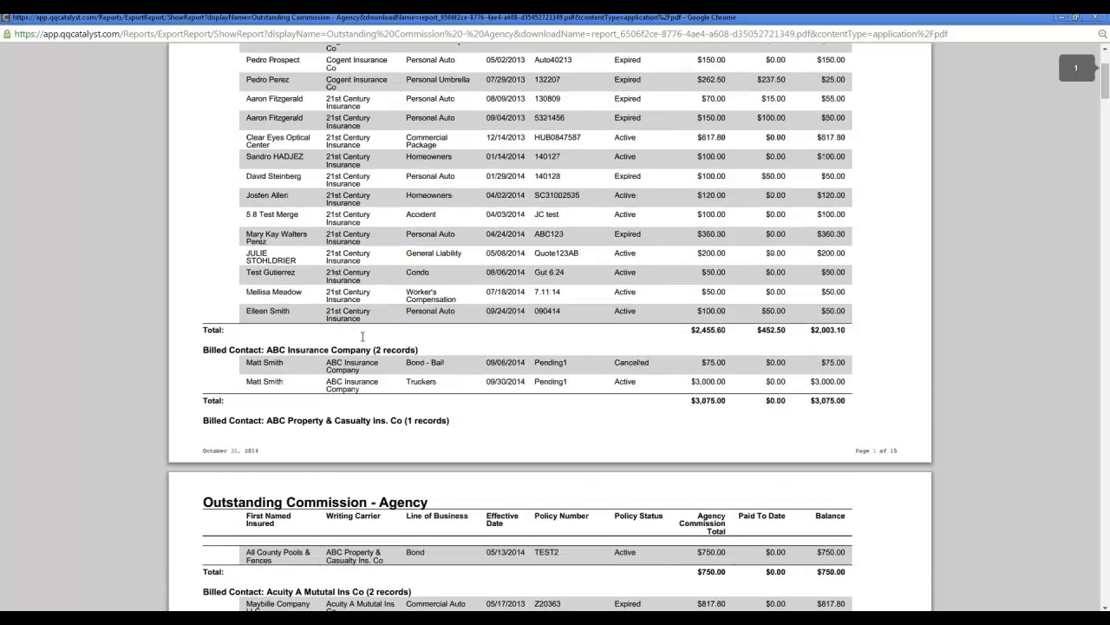
{"action": "scroll", "coordinate": [365, 368], "scroll_direction": "down", "scroll_amount": 3}
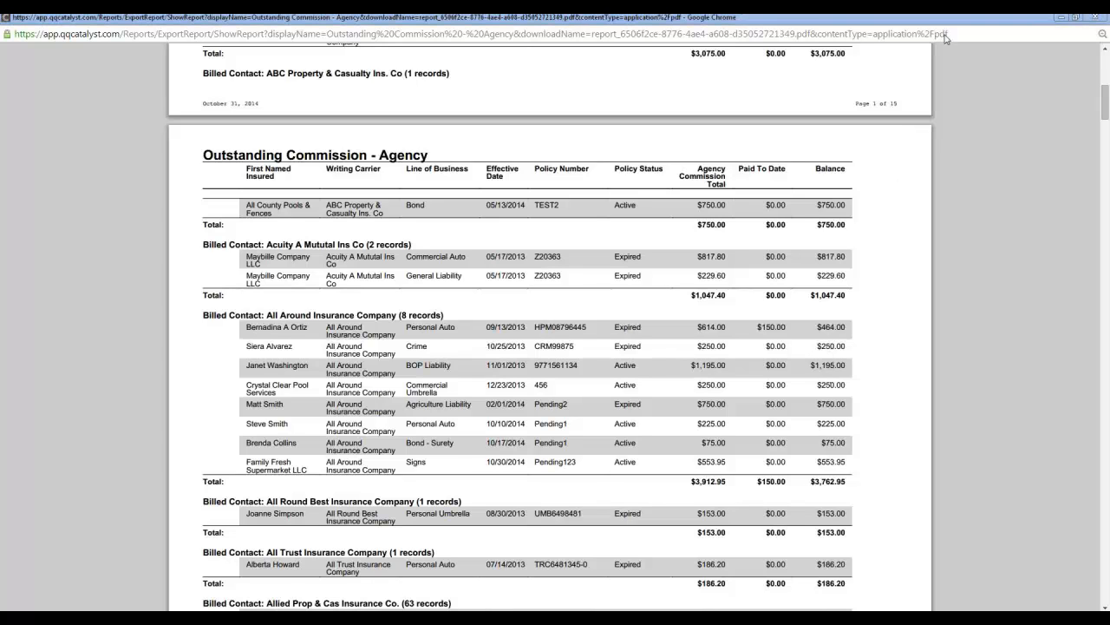
{"action": "left_click", "coordinate": [1096, 18]}
{"action": "left_click", "coordinate": [338, 538]}
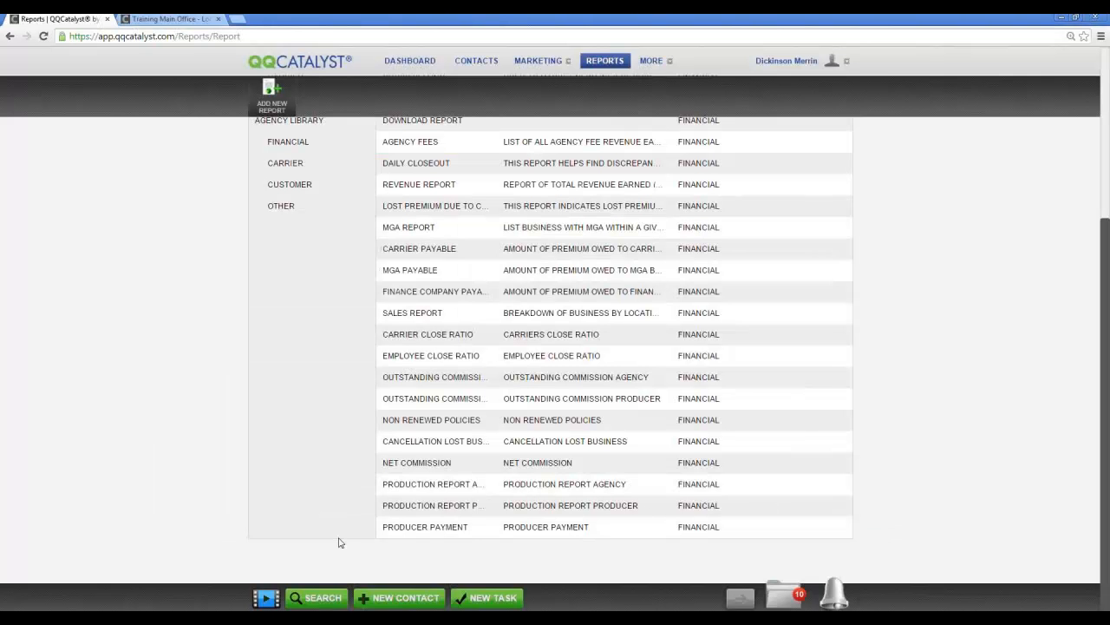
Step: Run the Outstanding Commission - Producer report as a PDF for all locations and maximize the report window
{"action": "left_click", "coordinate": [527, 400]}
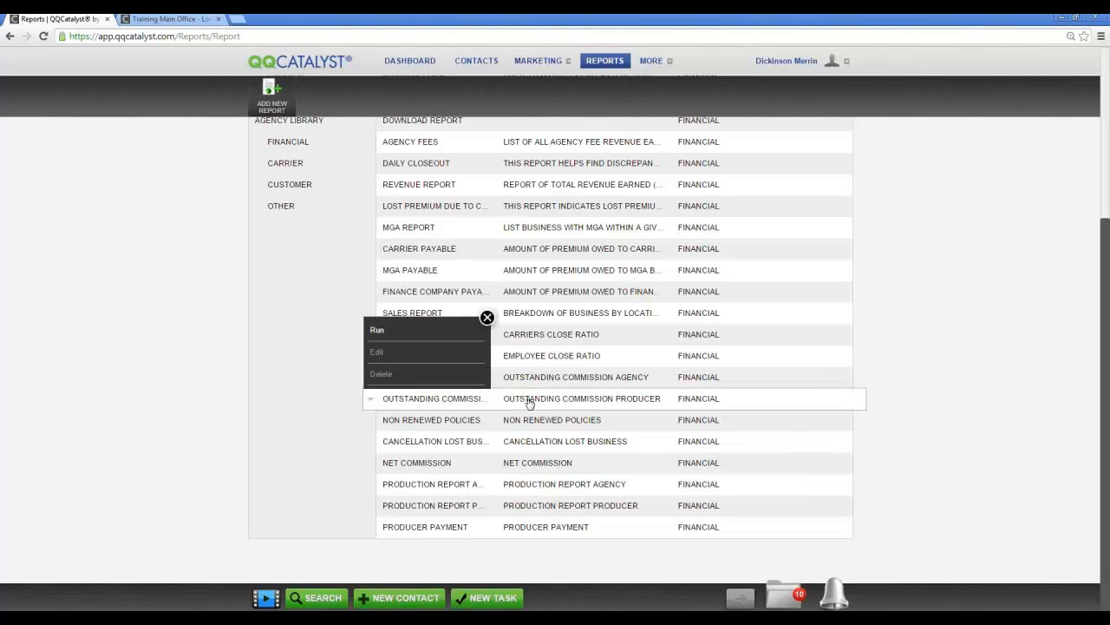
{"action": "left_click", "coordinate": [415, 330]}
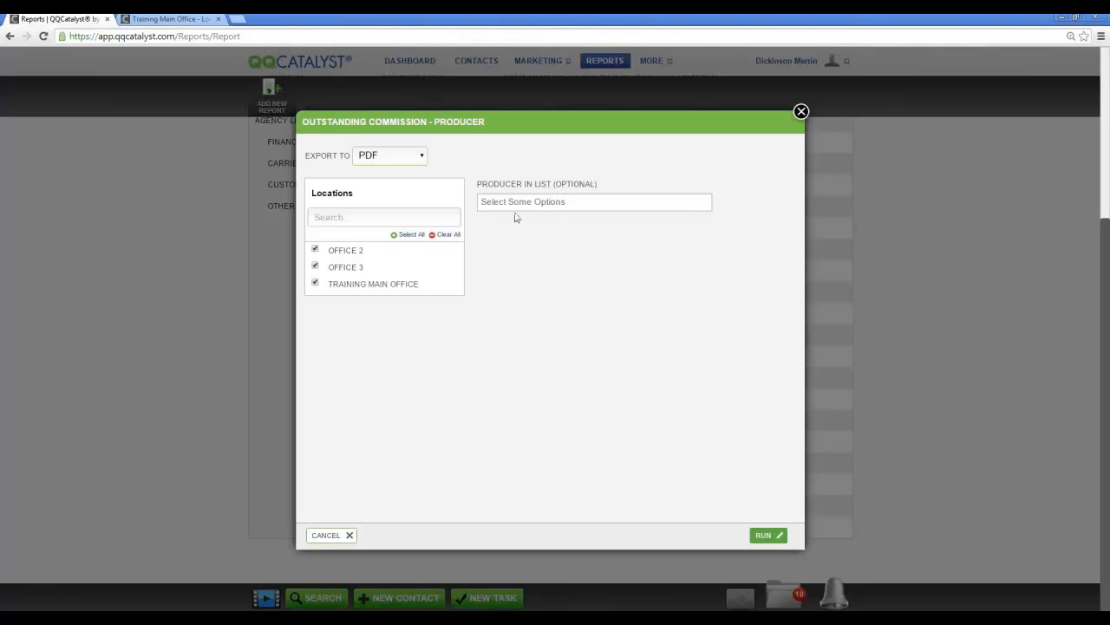
{"action": "left_click", "coordinate": [765, 536]}
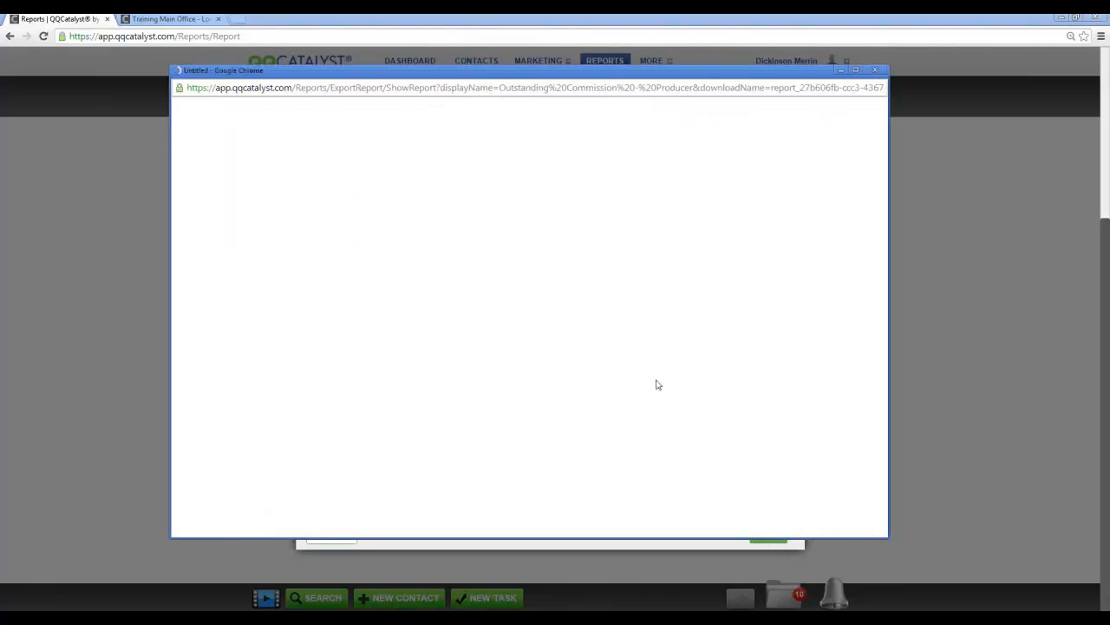
{"action": "left_click", "coordinate": [857, 69]}
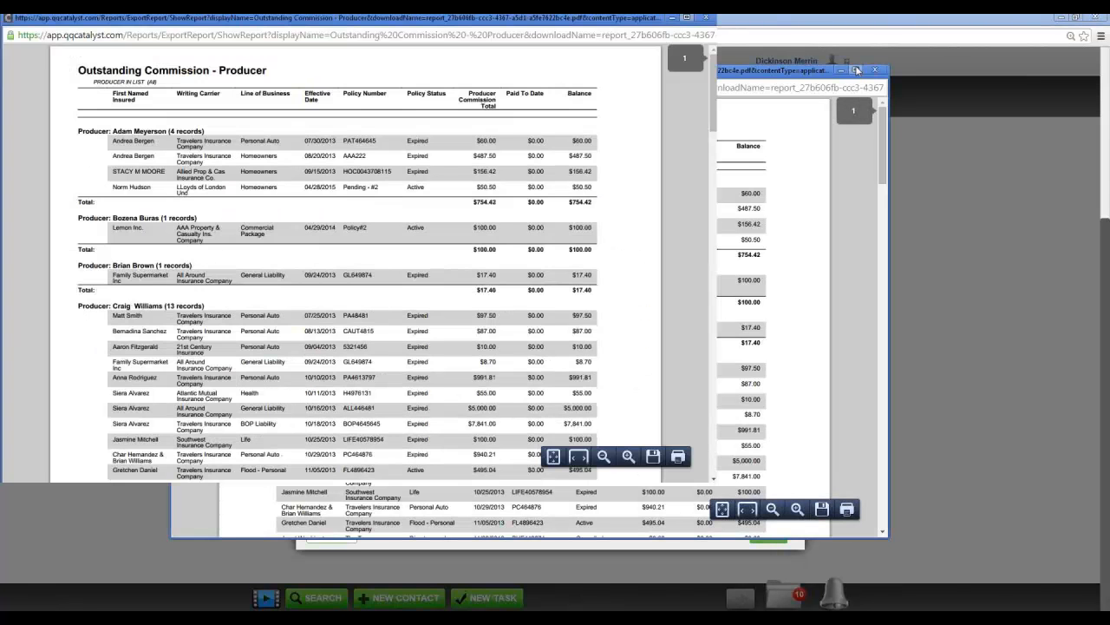
Step: Examine the outstanding commissions by producer in the enlarged report, and close the report and its settings
{"action": "key", "text": "ctrl+plus"}
{"action": "key", "text": "ctrl+plus"}
{"action": "key", "text": "ctrl+plus"}
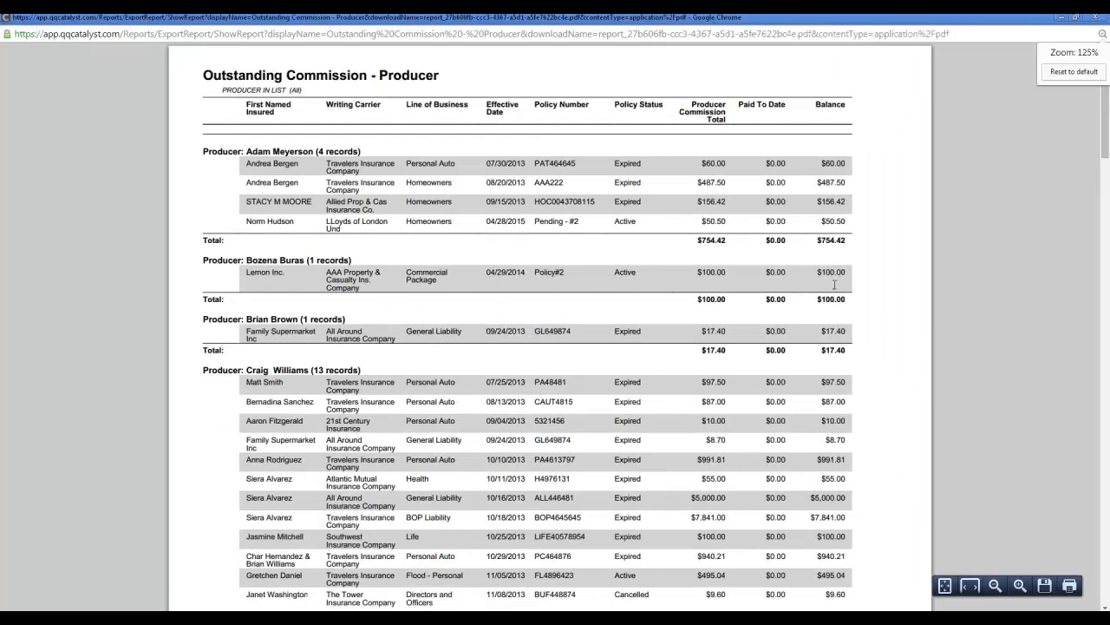
{"action": "scroll", "coordinate": [835, 286], "scroll_direction": "down", "scroll_amount": 1}
{"action": "scroll", "coordinate": [835, 291], "scroll_direction": "down", "scroll_amount": 1}
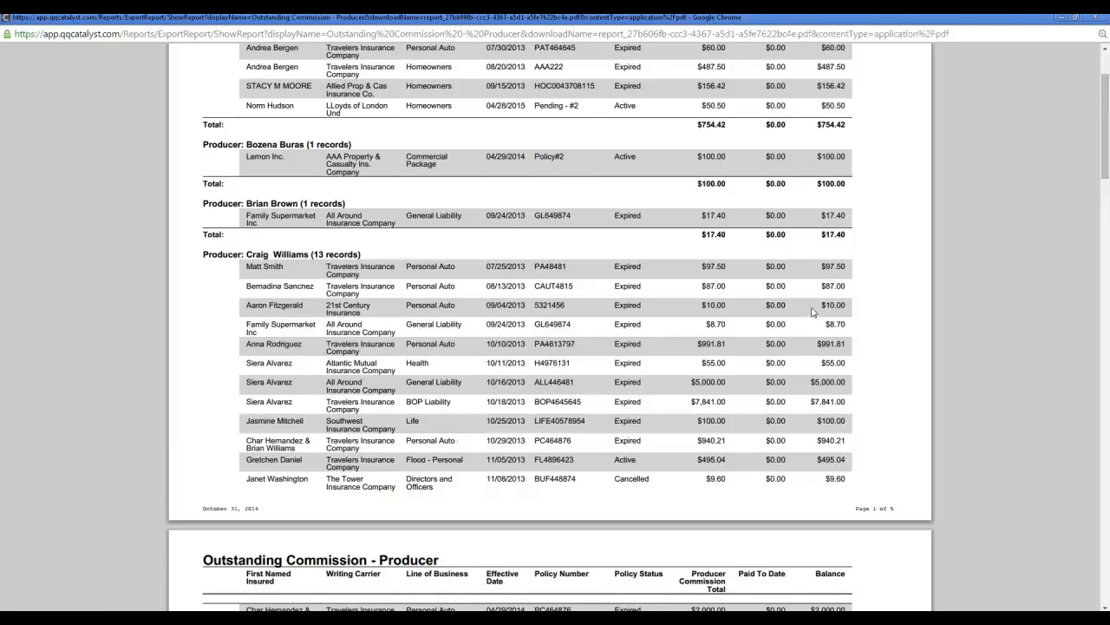
{"action": "scroll", "coordinate": [811, 296], "scroll_direction": "up", "scroll_amount": 2}
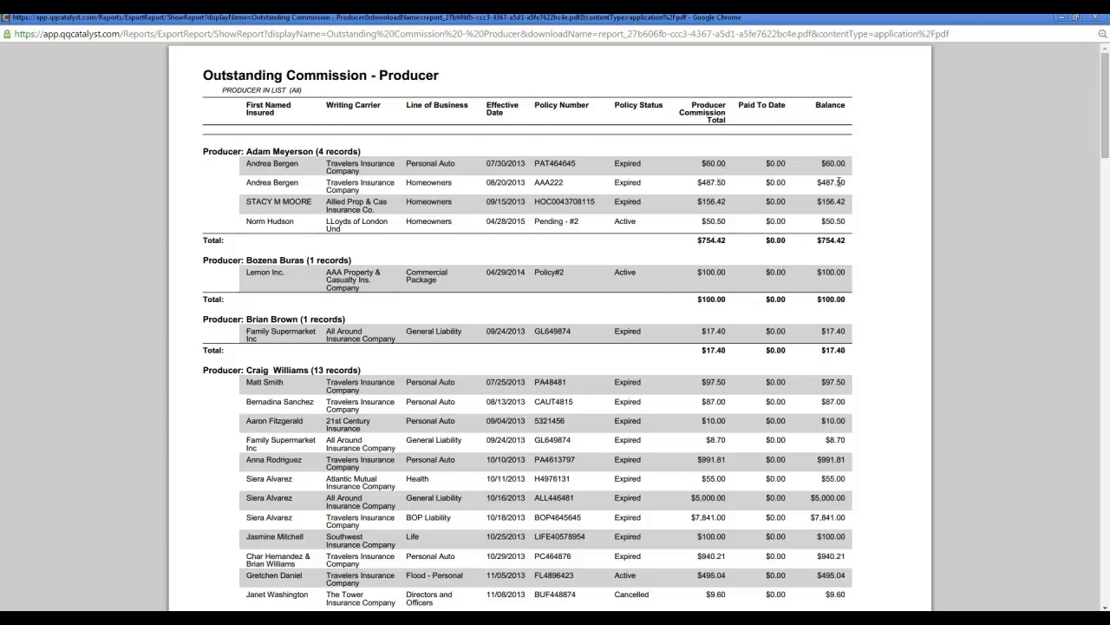
{"action": "left_click", "coordinate": [1093, 17]}
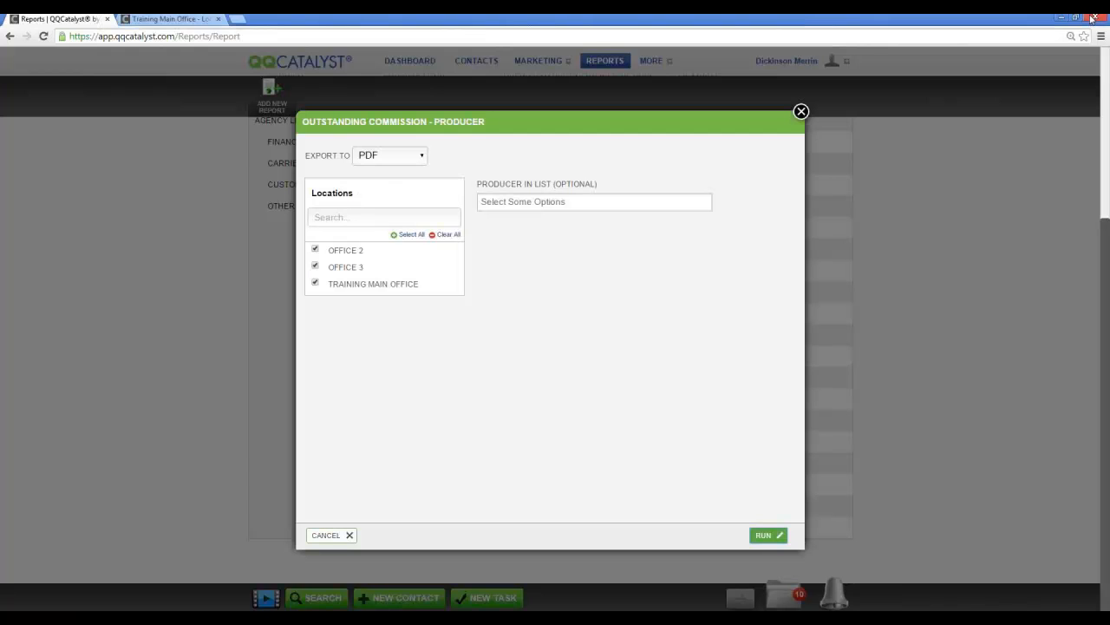
{"action": "left_click", "coordinate": [340, 534]}
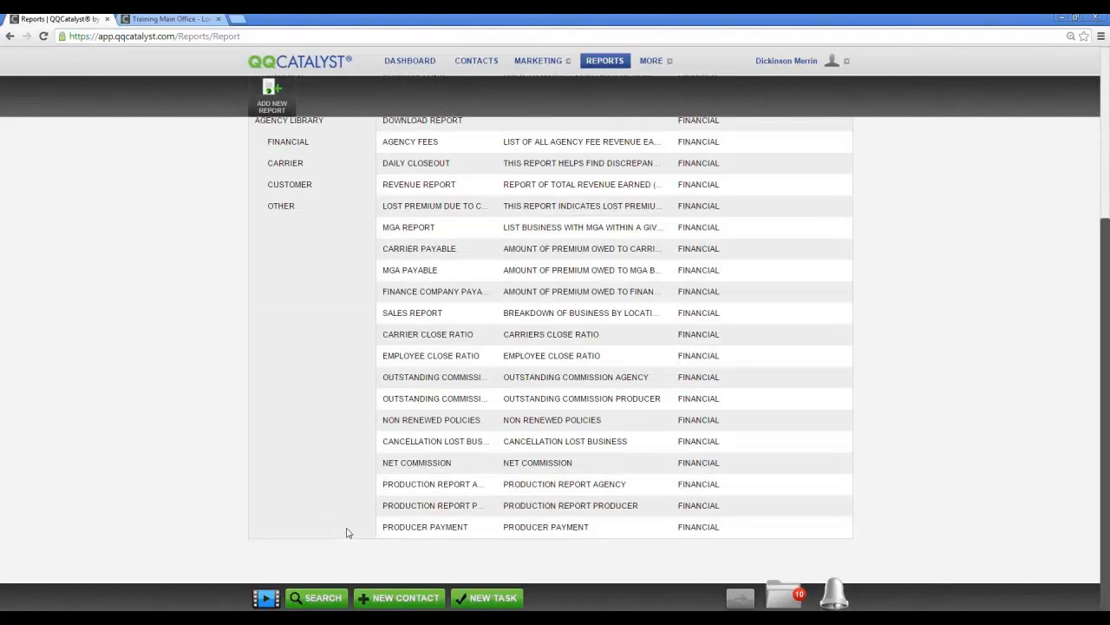
Step: Run the Net Commission report as a PDF for all locations with payment dates between 01/01/2014 and 10/31/2014
{"action": "left_click", "coordinate": [526, 466]}
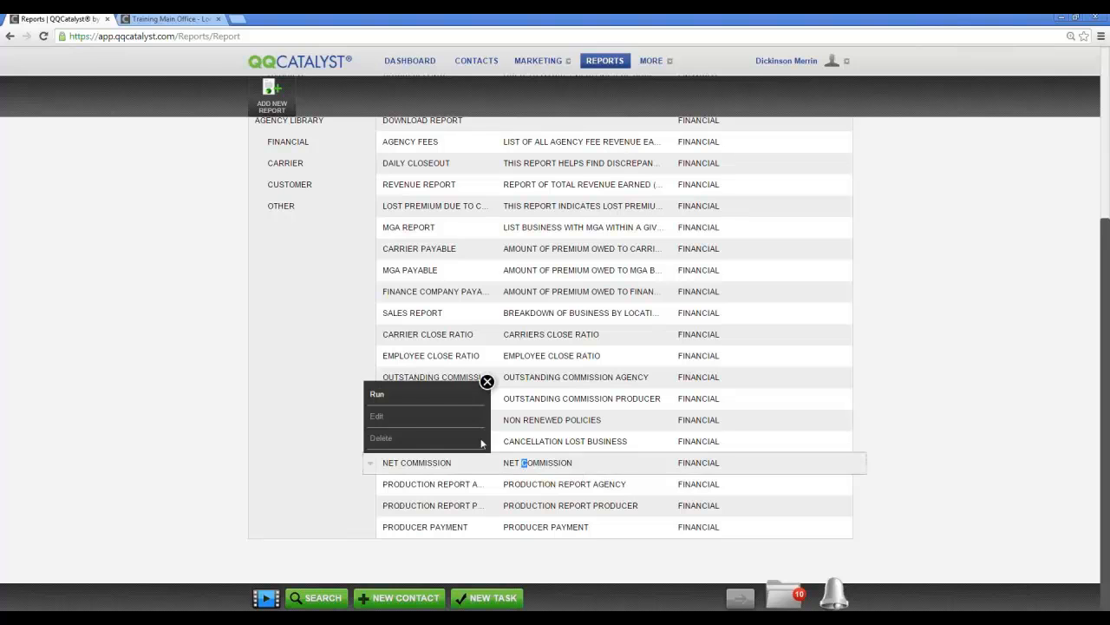
{"action": "left_click", "coordinate": [420, 398]}
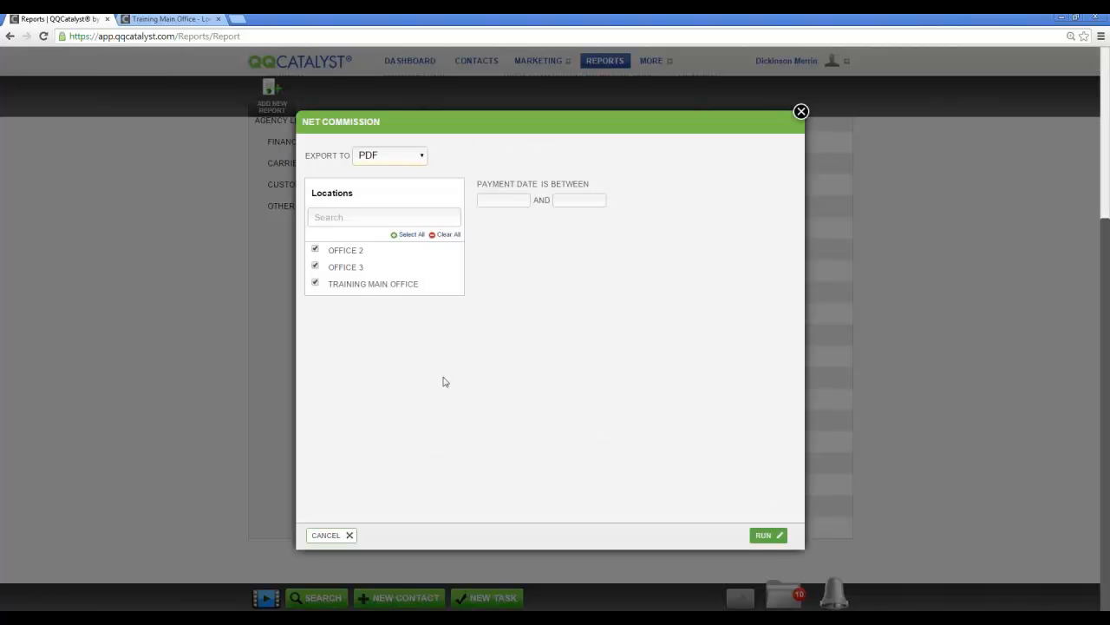
{"action": "left_click", "coordinate": [482, 198]}
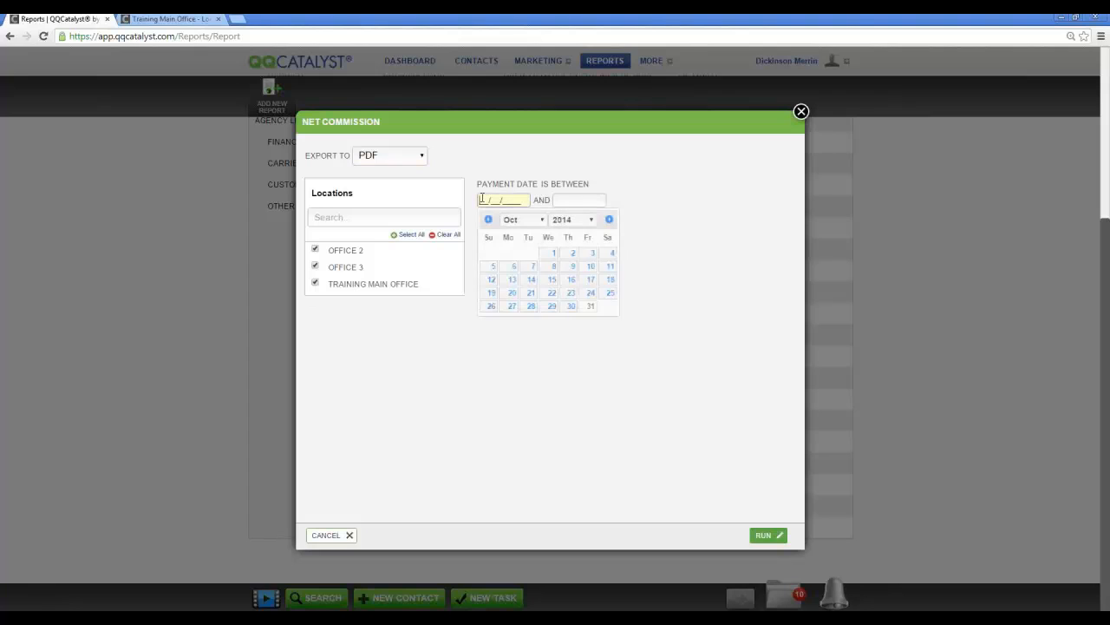
{"action": "type", "text": "01/01/2014"}
{"action": "key", "text": "Tab"}
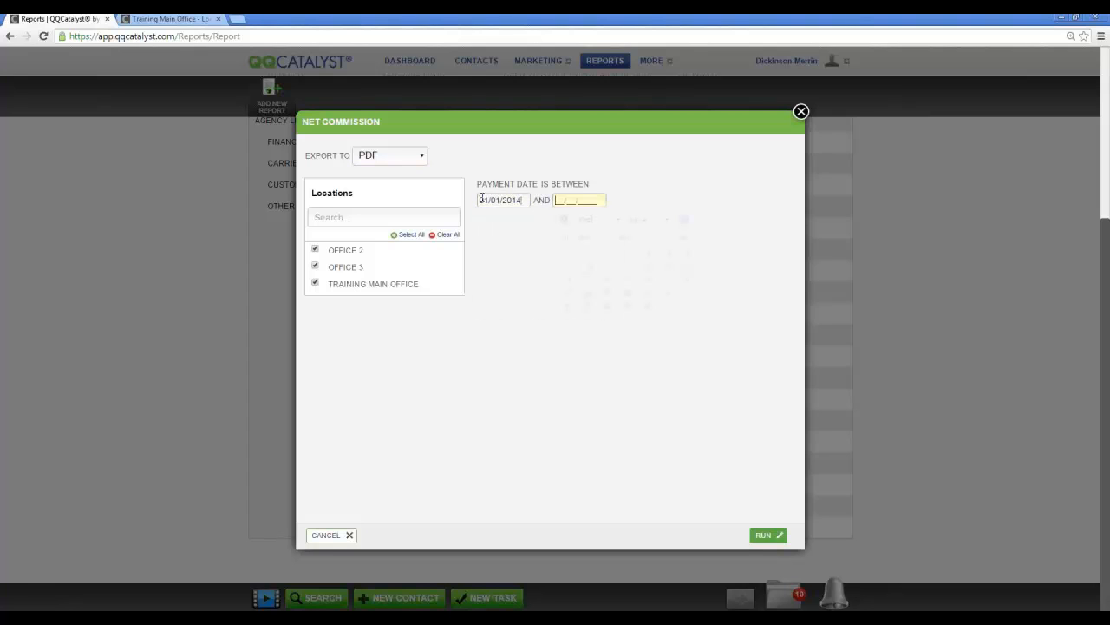
{"action": "left_click", "coordinate": [666, 305]}
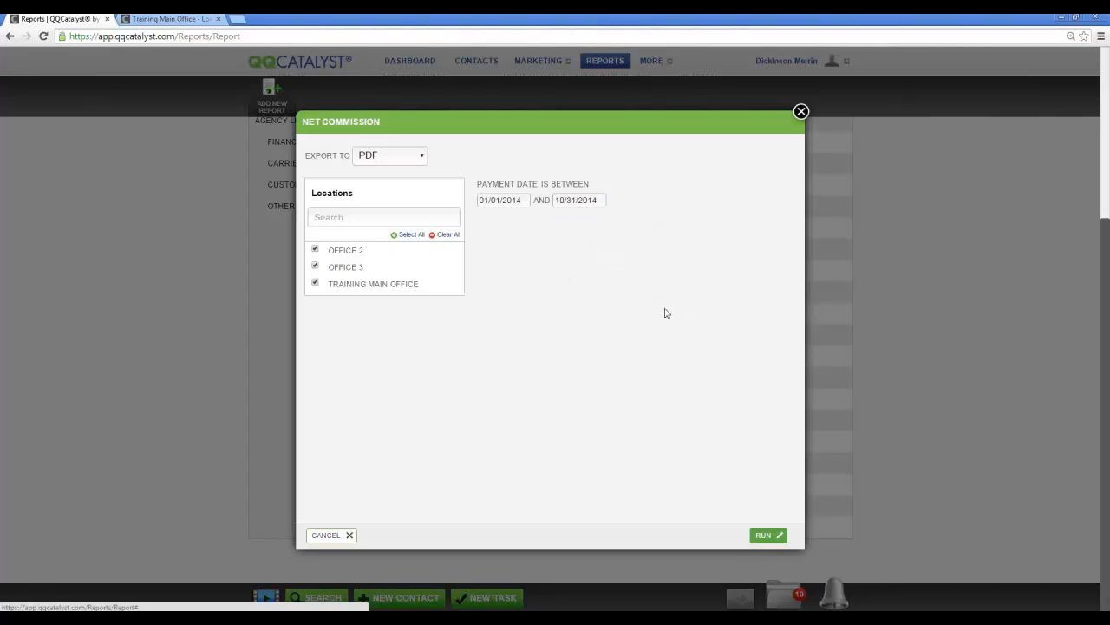
{"action": "left_click", "coordinate": [765, 534]}
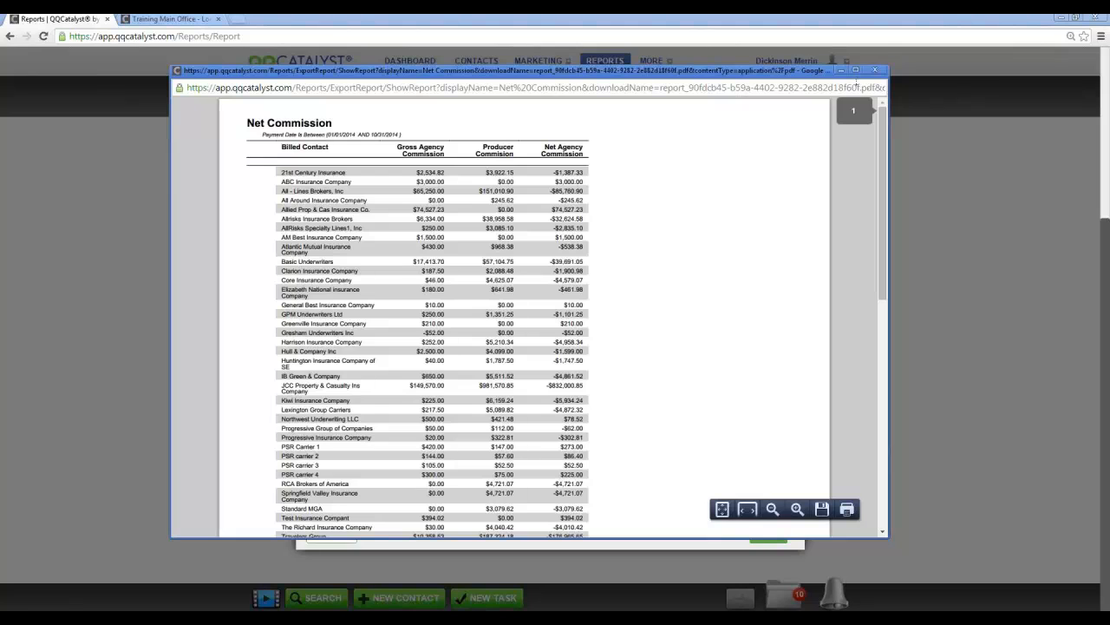
Step: Examine the gross, producer and net agency commissions by billed contact through the grand total, and close the report and its settings
{"action": "left_click", "coordinate": [856, 70]}
{"action": "key", "text": "ctrl+plus"}
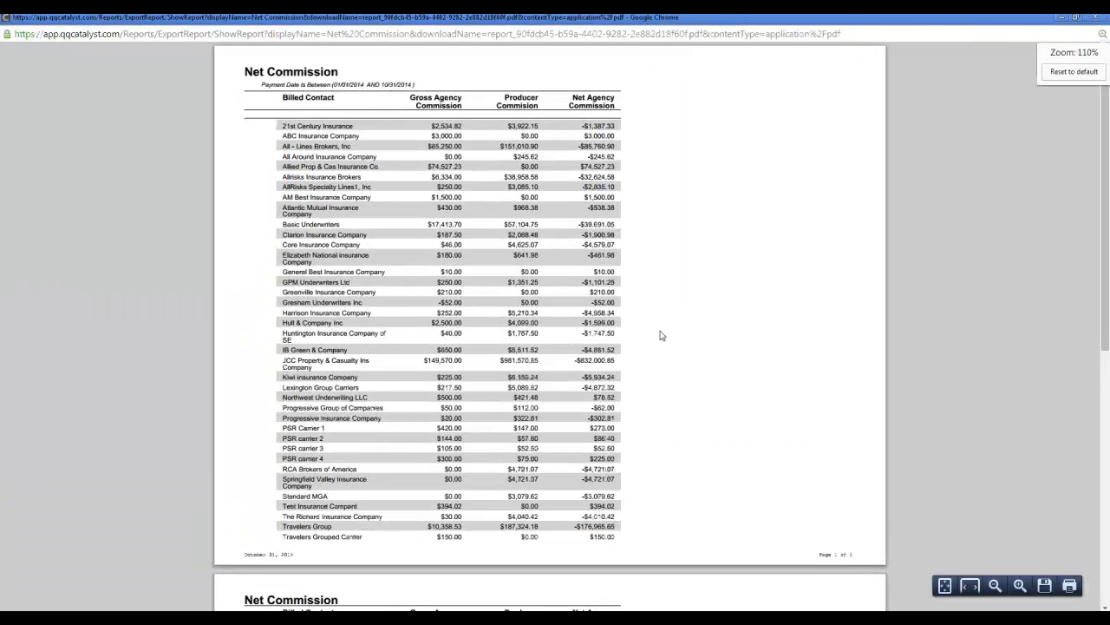
{"action": "key", "text": "ctrl+plus"}
{"action": "key", "text": "ctrl+plus"}
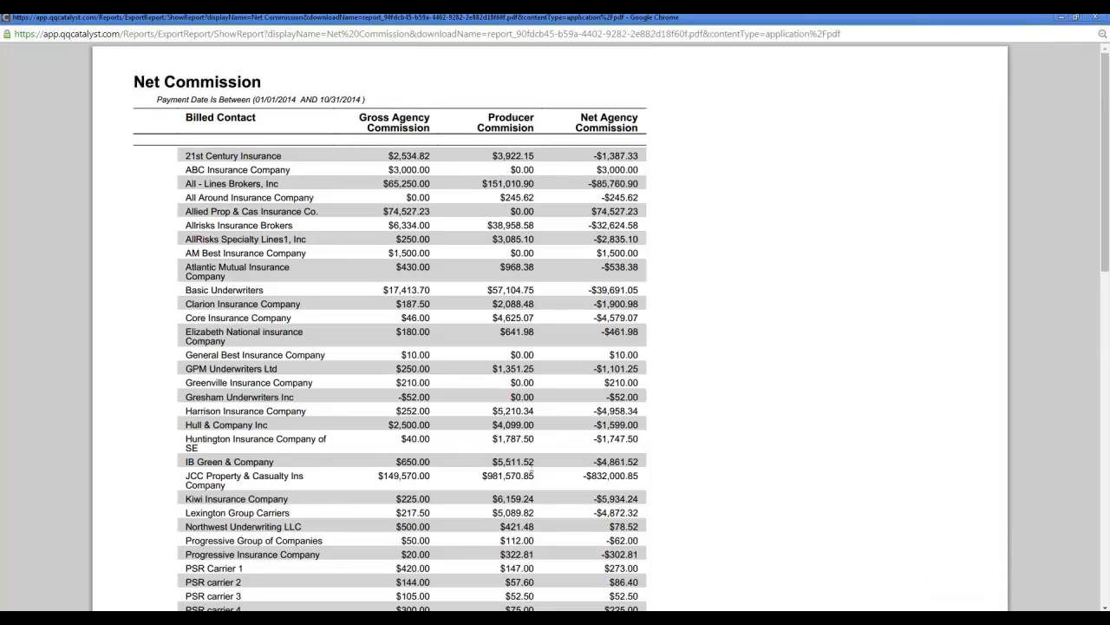
{"action": "left_click_drag", "start_coordinate": [536, 462], "coordinate": [394, 461]}
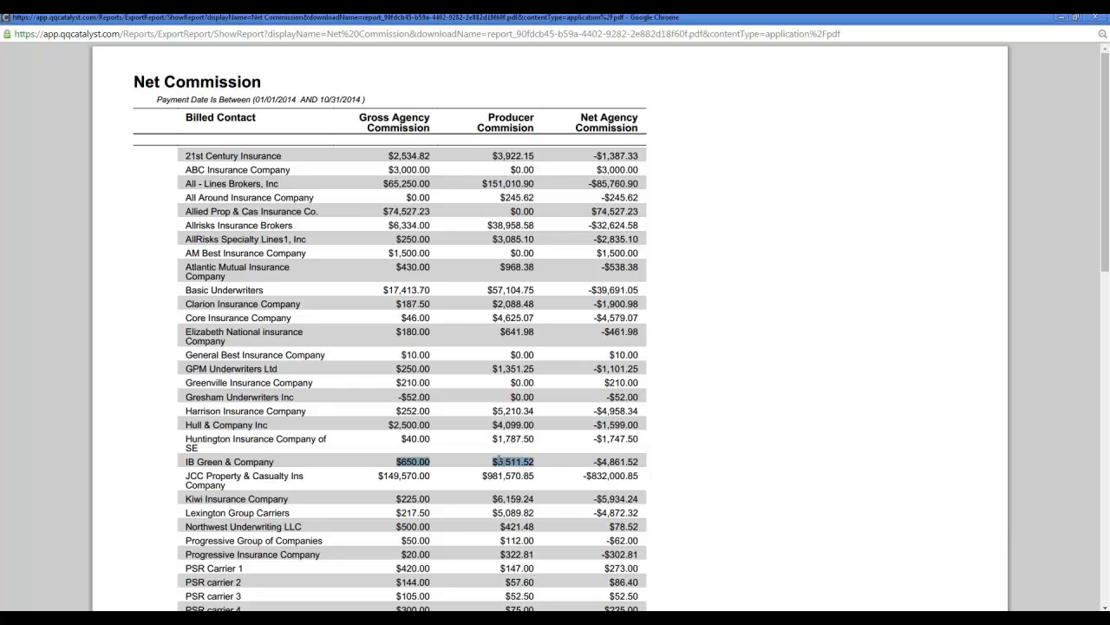
{"action": "left_click", "coordinate": [454, 465]}
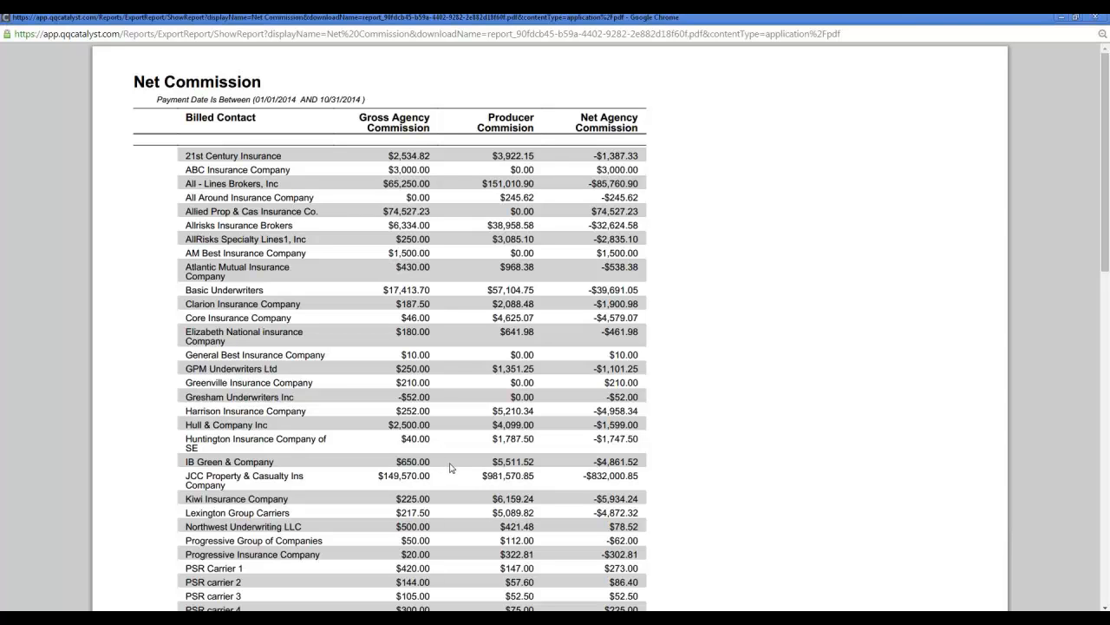
{"action": "scroll", "coordinate": [455, 469], "scroll_direction": "down", "scroll_amount": 5}
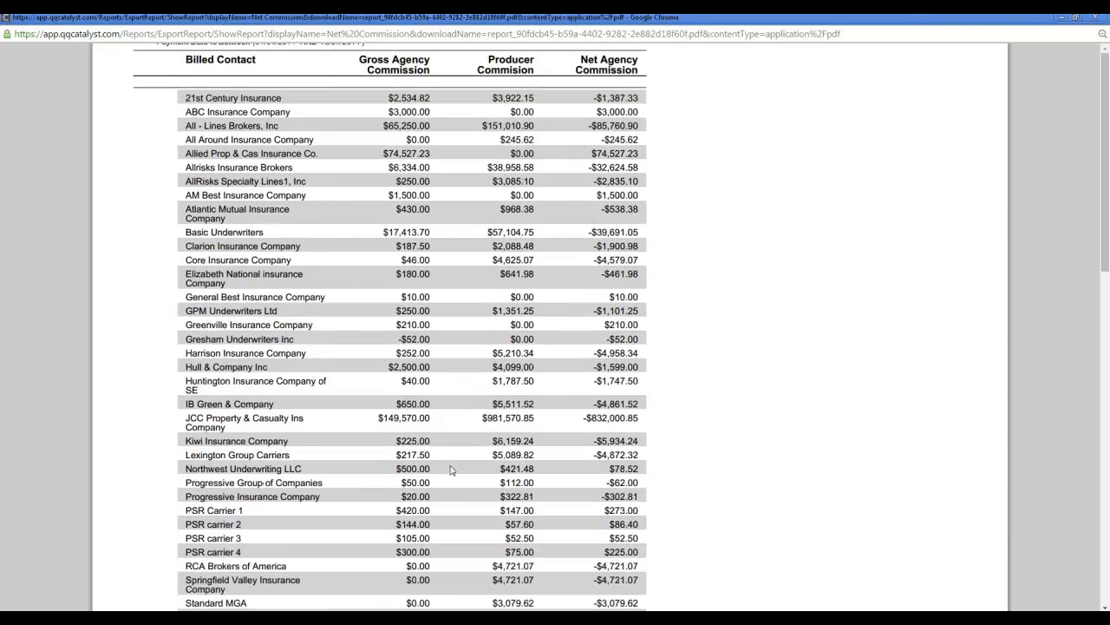
{"action": "scroll", "coordinate": [458, 471], "scroll_direction": "down", "scroll_amount": 1}
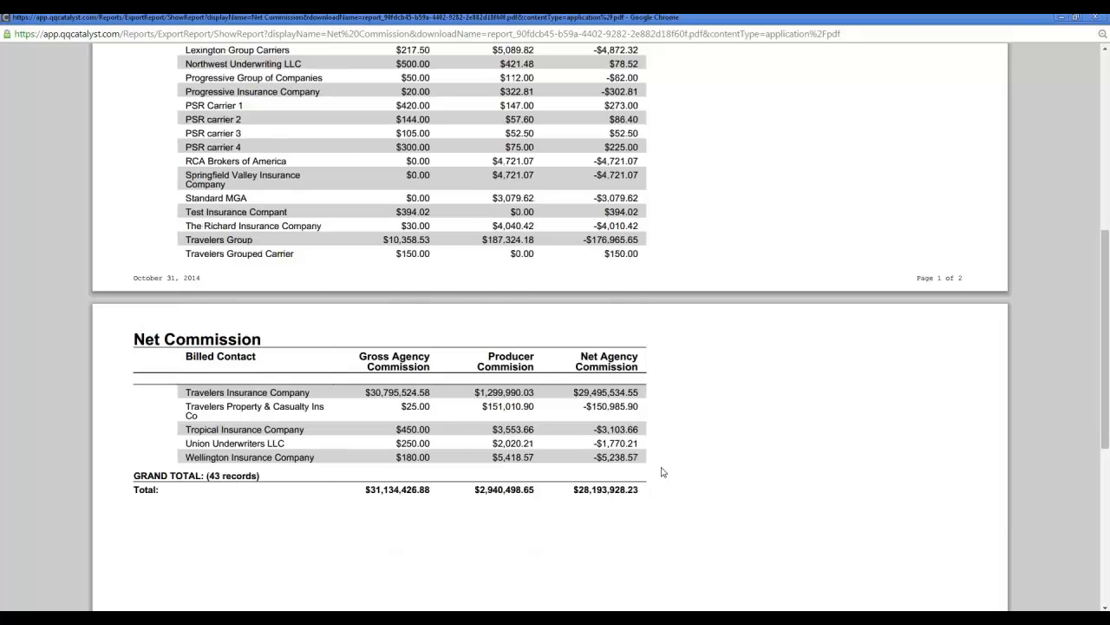
{"action": "scroll", "coordinate": [662, 471], "scroll_direction": "up", "scroll_amount": 2}
{"action": "scroll", "coordinate": [660, 471], "scroll_direction": "up", "scroll_amount": 6}
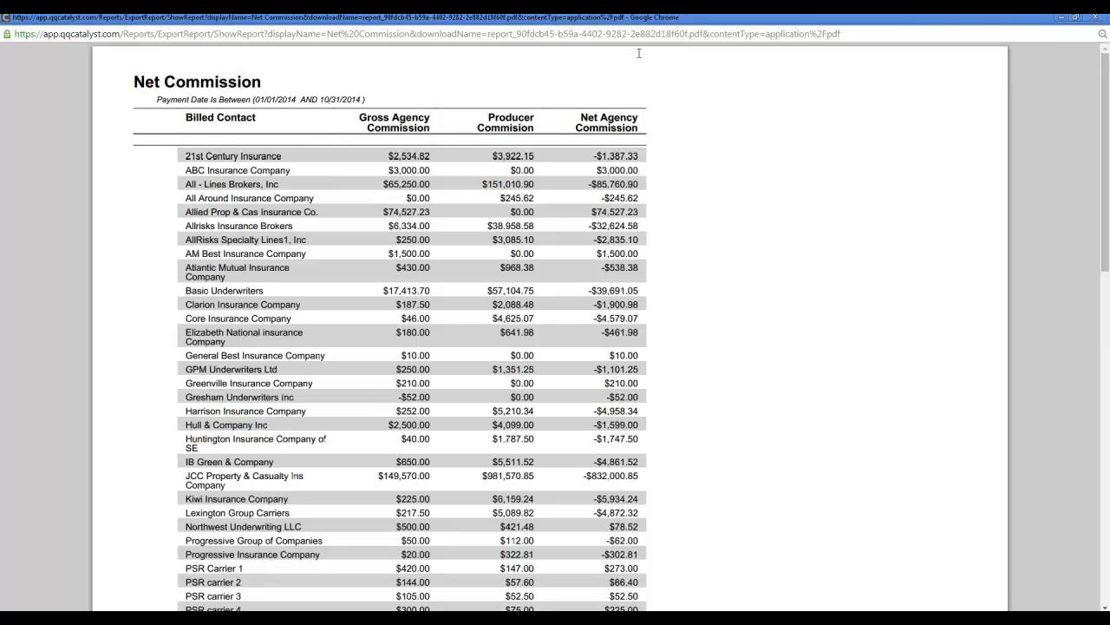
{"action": "left_click", "coordinate": [1096, 21]}
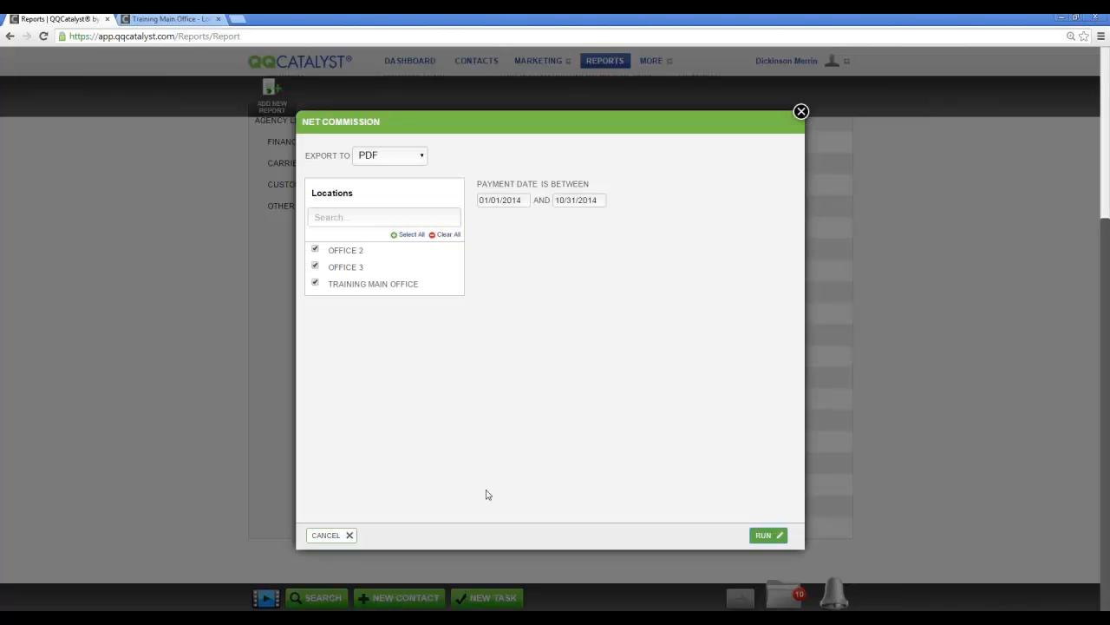
{"action": "left_click", "coordinate": [327, 535]}
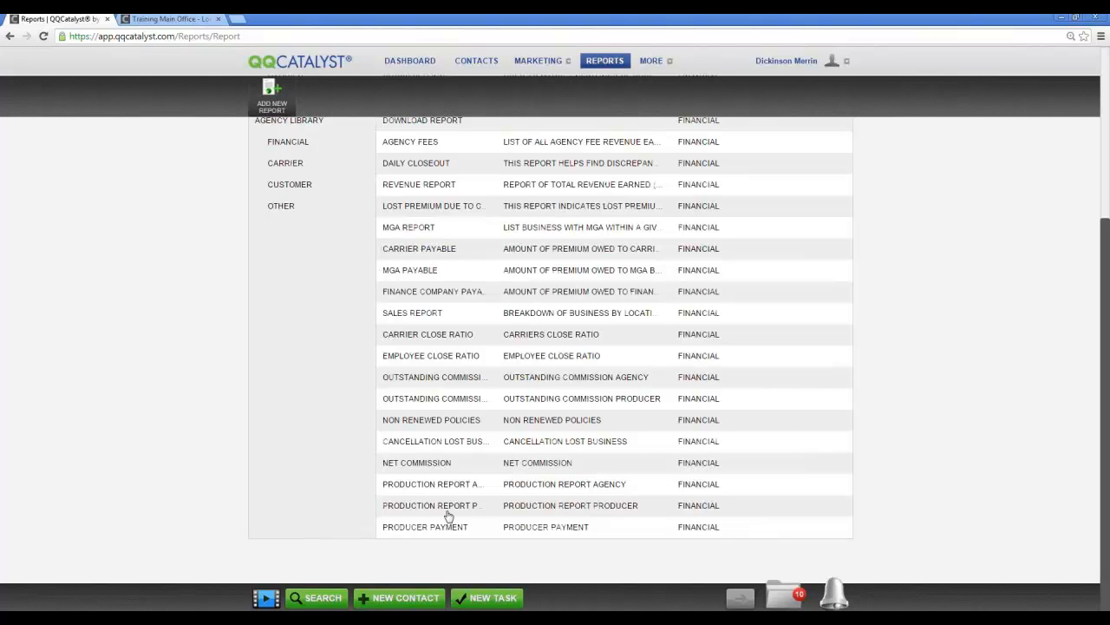
Step: Run the Production Report Agency as a PDF for all locations, limited to New Business with effective dates between 01/01/2013 and 10/31/2014
{"action": "left_click", "coordinate": [510, 490]}
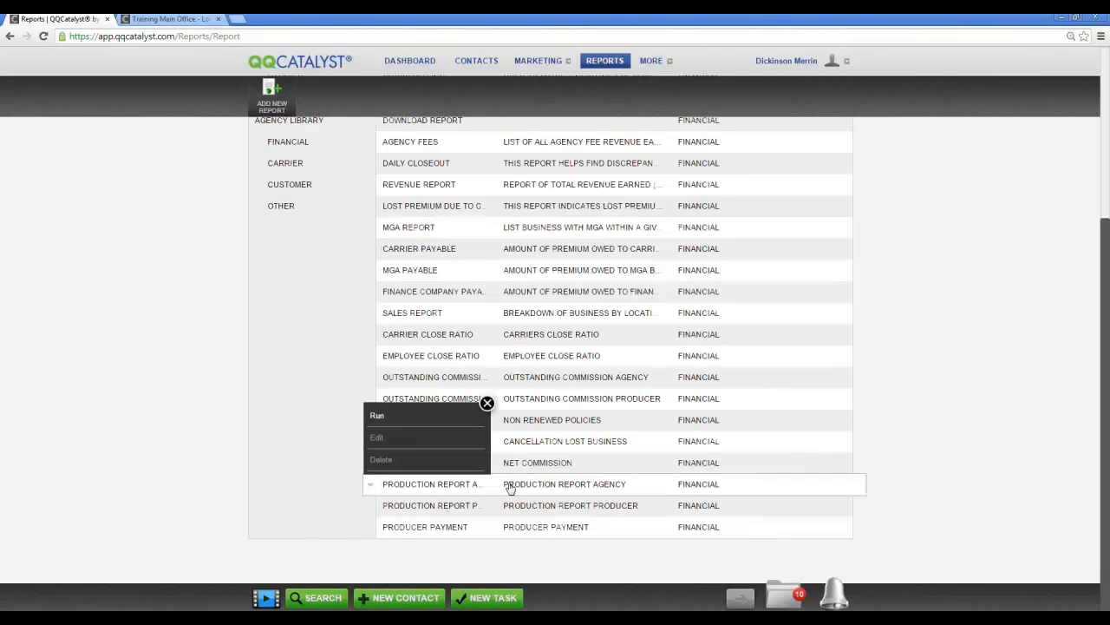
{"action": "left_click", "coordinate": [399, 417]}
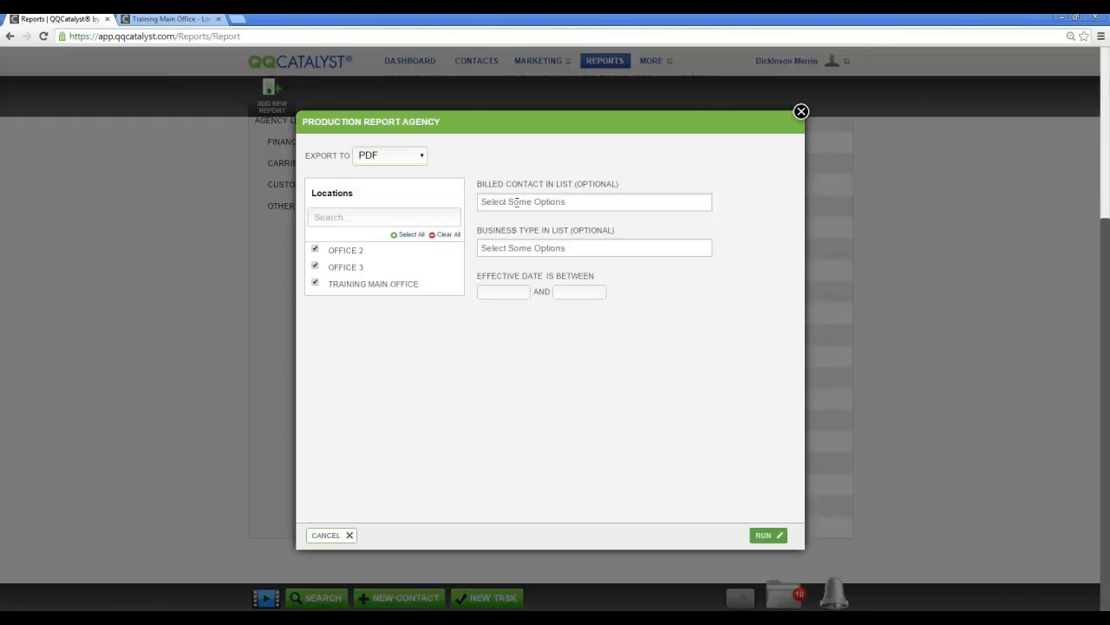
{"action": "left_click", "coordinate": [515, 249]}
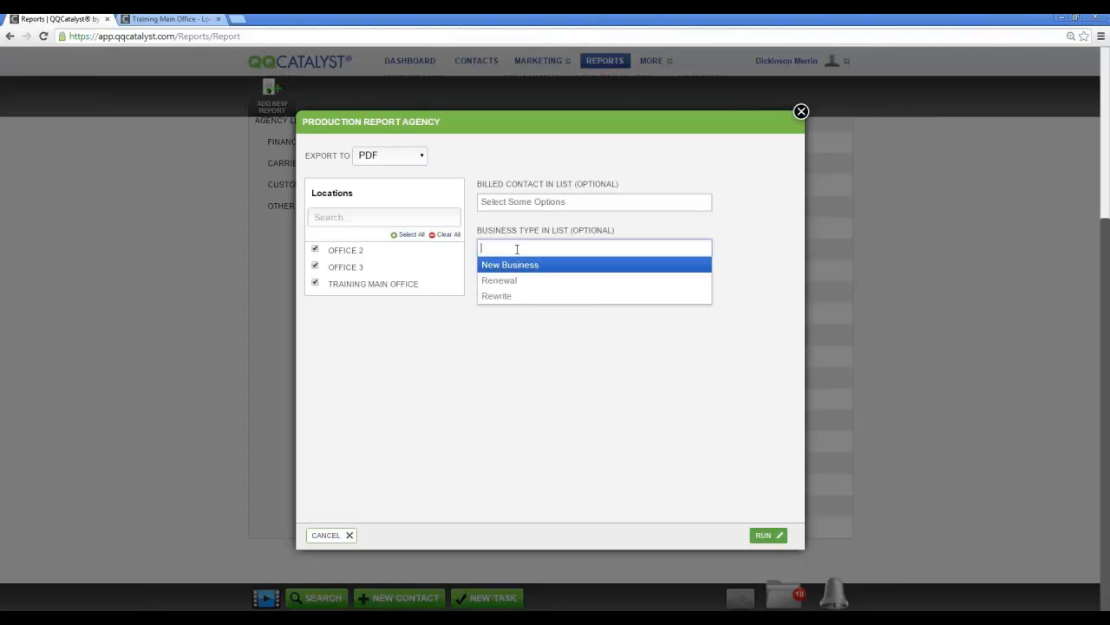
{"action": "left_click", "coordinate": [524, 266]}
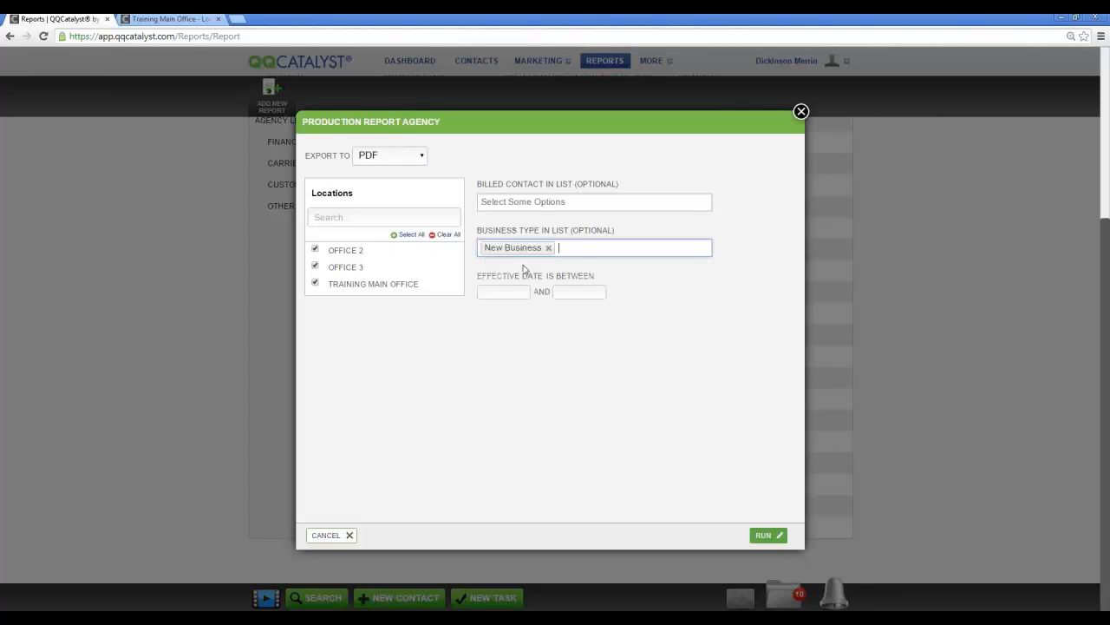
{"action": "left_click", "coordinate": [480, 290]}
{"action": "type", "text": "01012013"}
{"action": "key", "text": "Tab"}
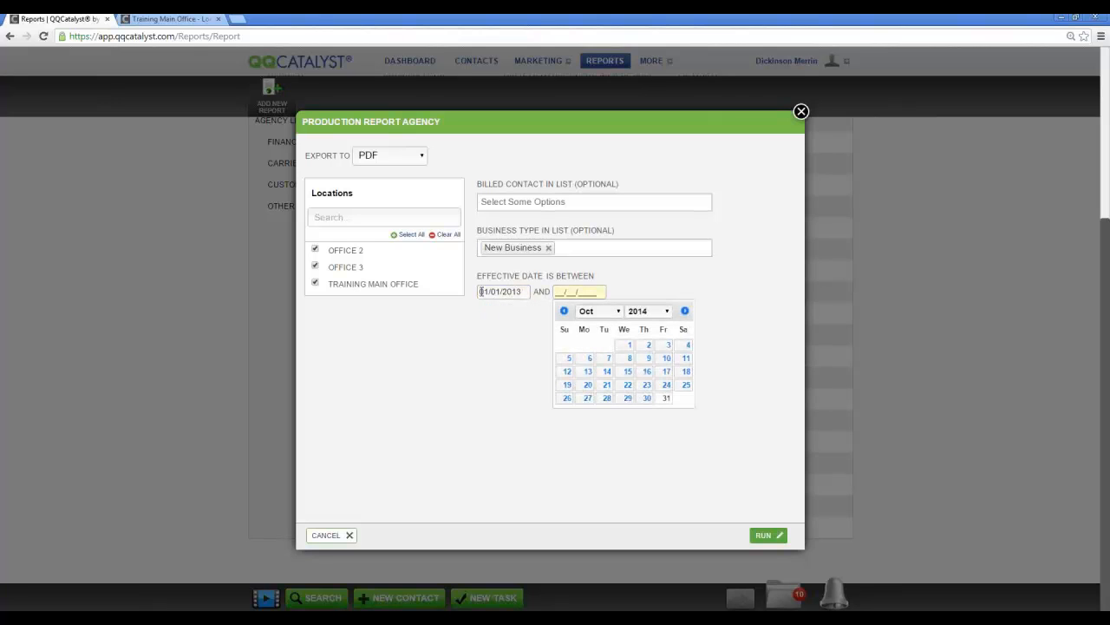
{"action": "left_click", "coordinate": [665, 399]}
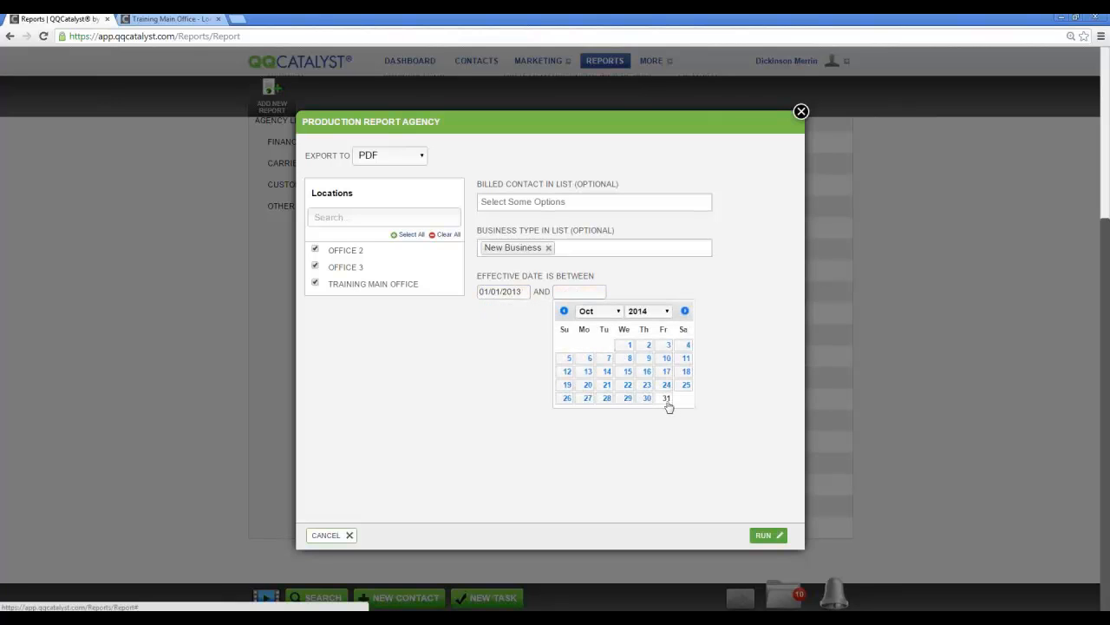
{"action": "left_click", "coordinate": [753, 533]}
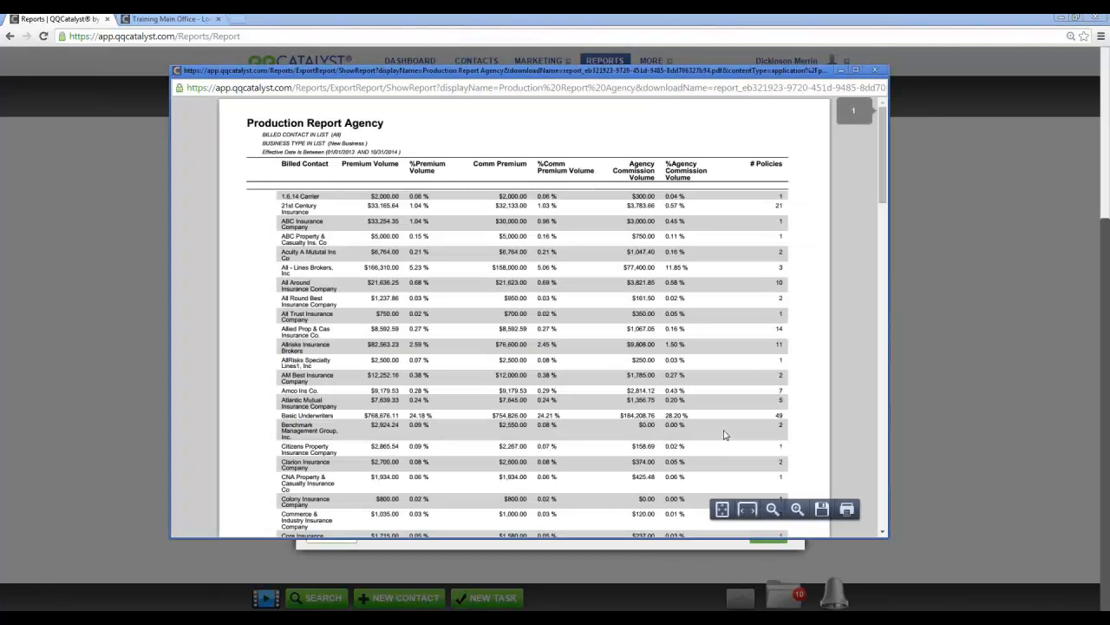
Step: Examine the premium and commission volumes by billed contact, especially the Basic Underwriters row, and close the production report and its settings
{"action": "left_click", "coordinate": [856, 70]}
{"action": "scroll", "coordinate": [637, 285], "scroll_direction": "up", "scroll_amount": 2}
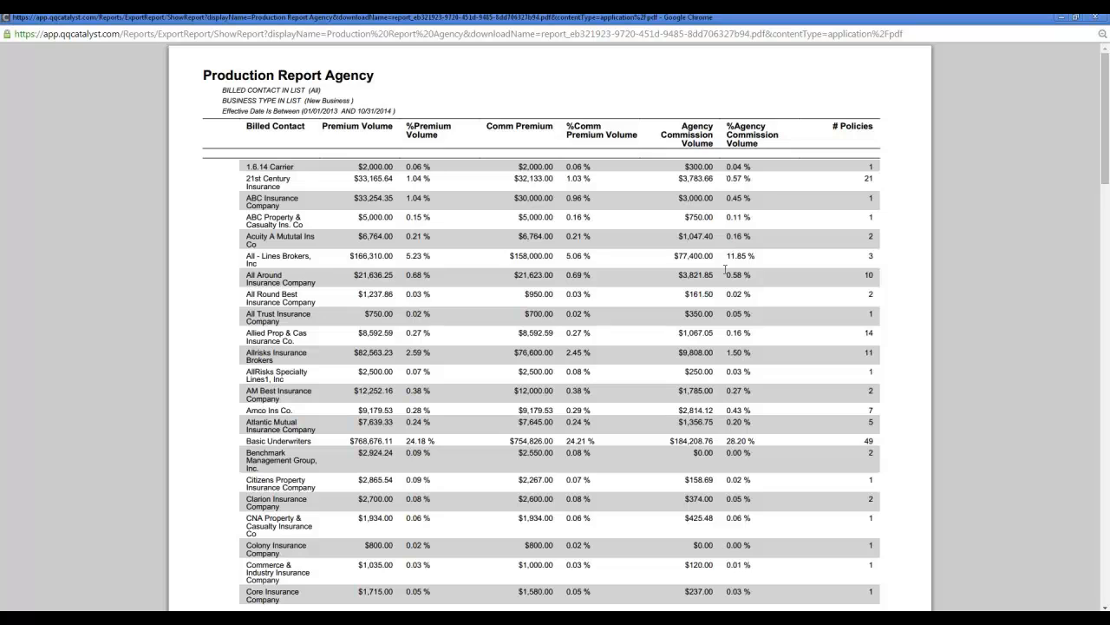
{"action": "left_click_drag", "start_coordinate": [246, 442], "coordinate": [767, 442]}
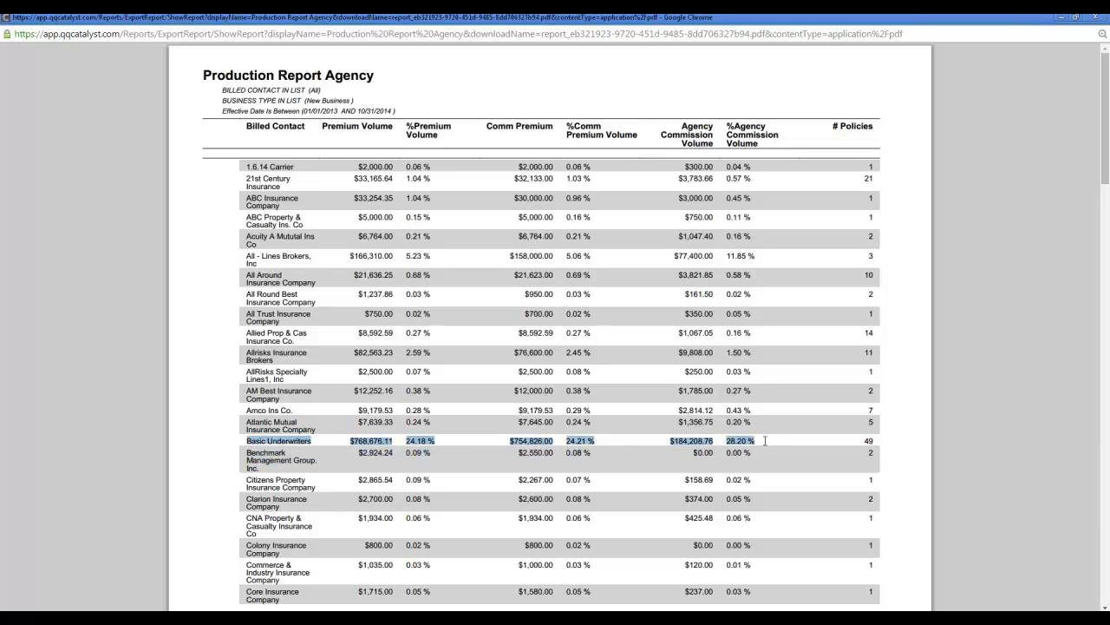
{"action": "left_click", "coordinate": [781, 448]}
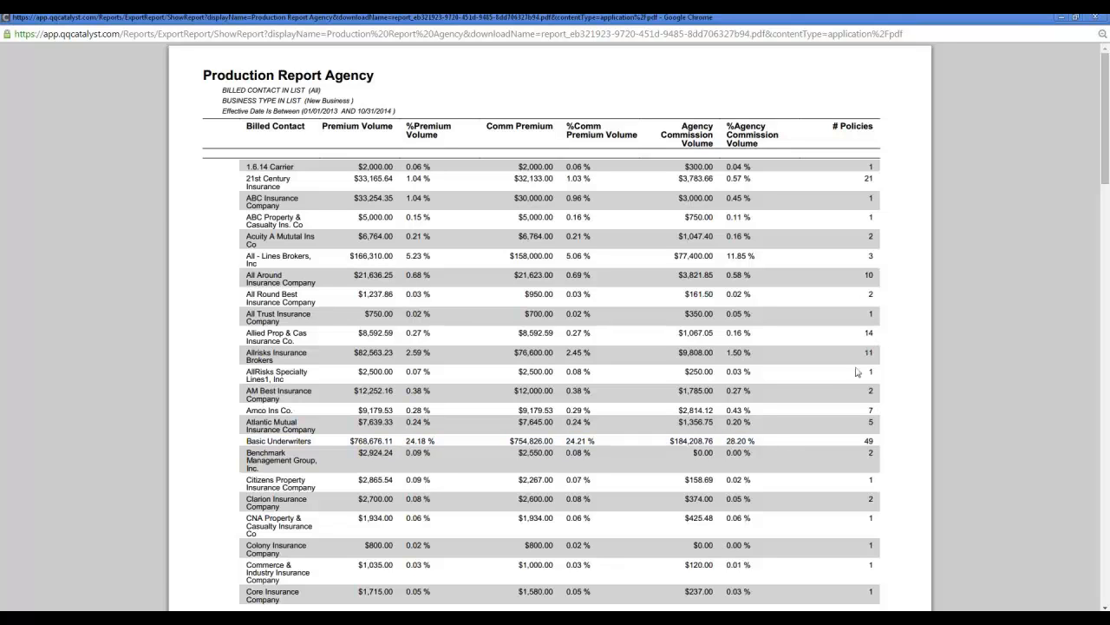
{"action": "scroll", "coordinate": [815, 379], "scroll_direction": "down", "scroll_amount": 1}
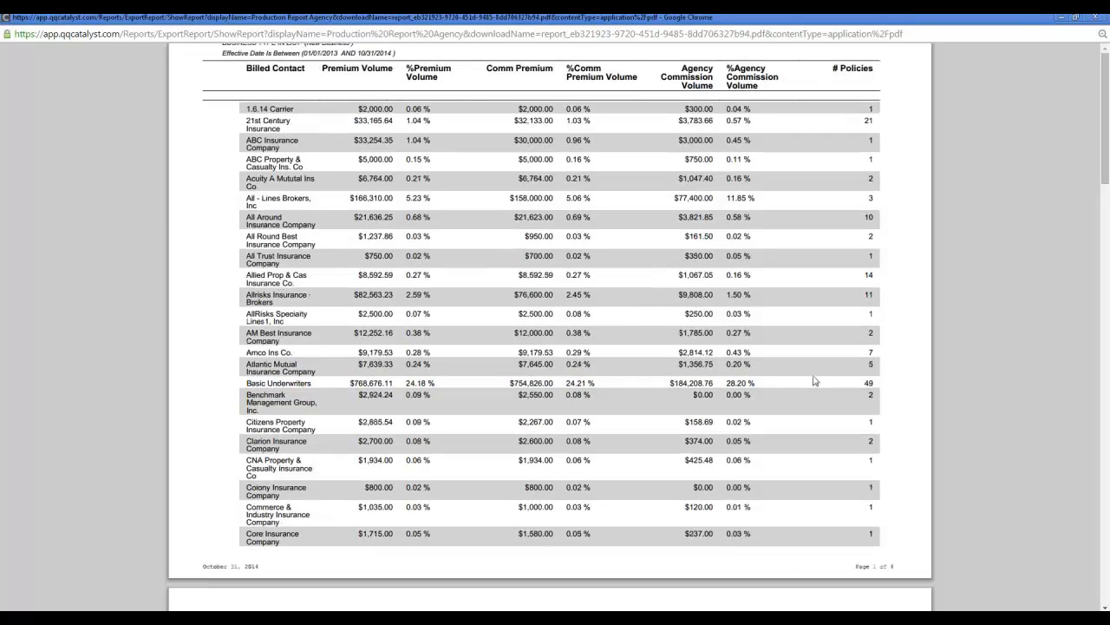
{"action": "scroll", "coordinate": [815, 379], "scroll_direction": "up", "scroll_amount": 1}
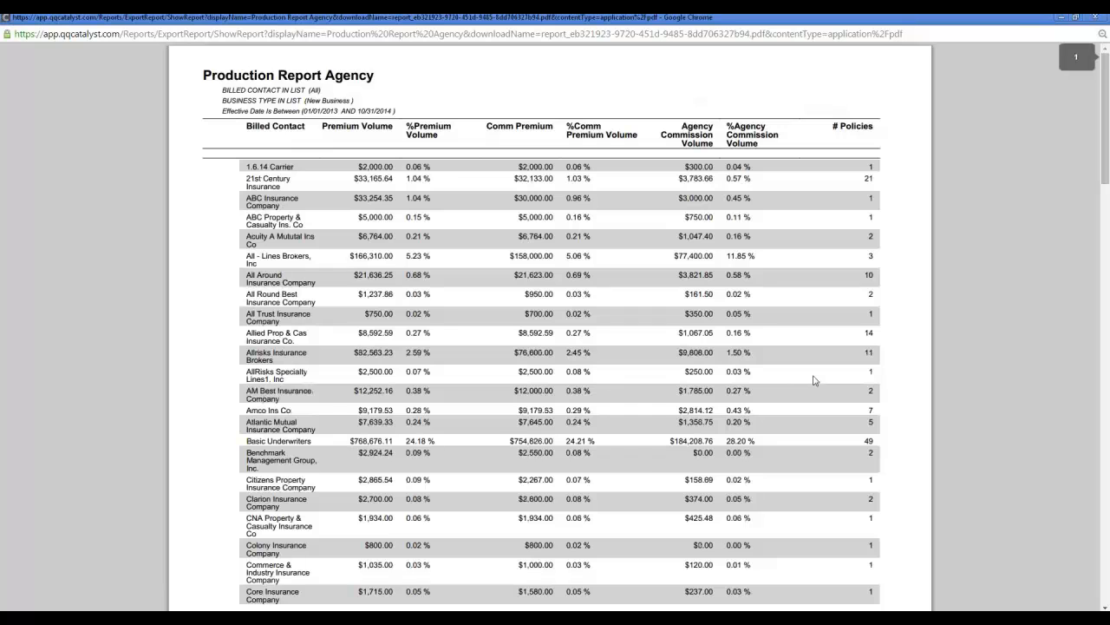
{"action": "left_click", "coordinate": [1090, 17]}
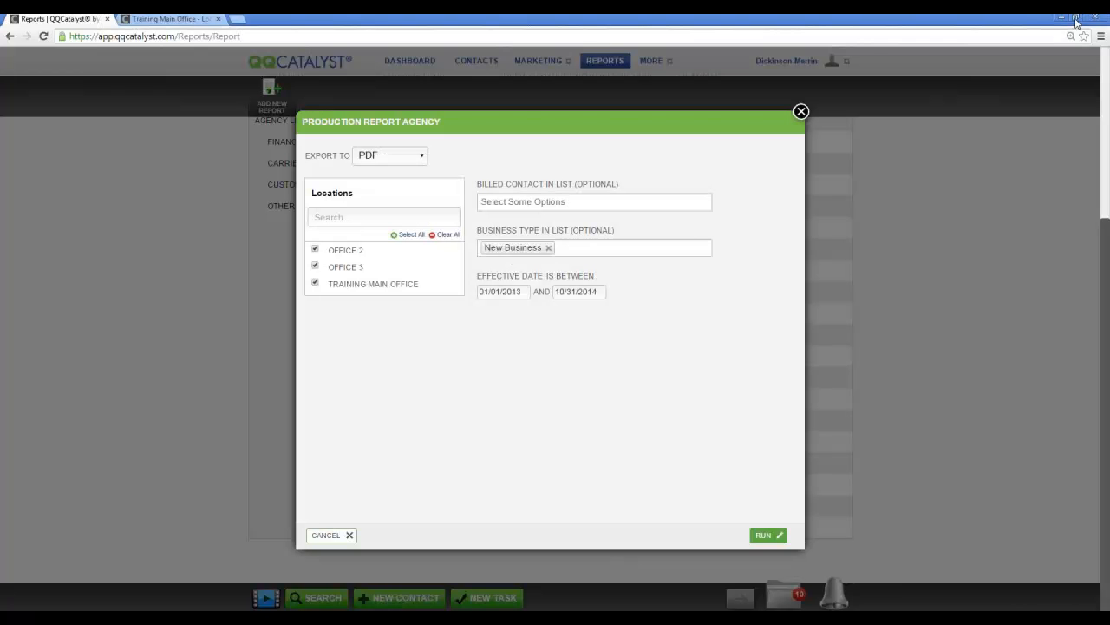
{"action": "left_click", "coordinate": [333, 534]}
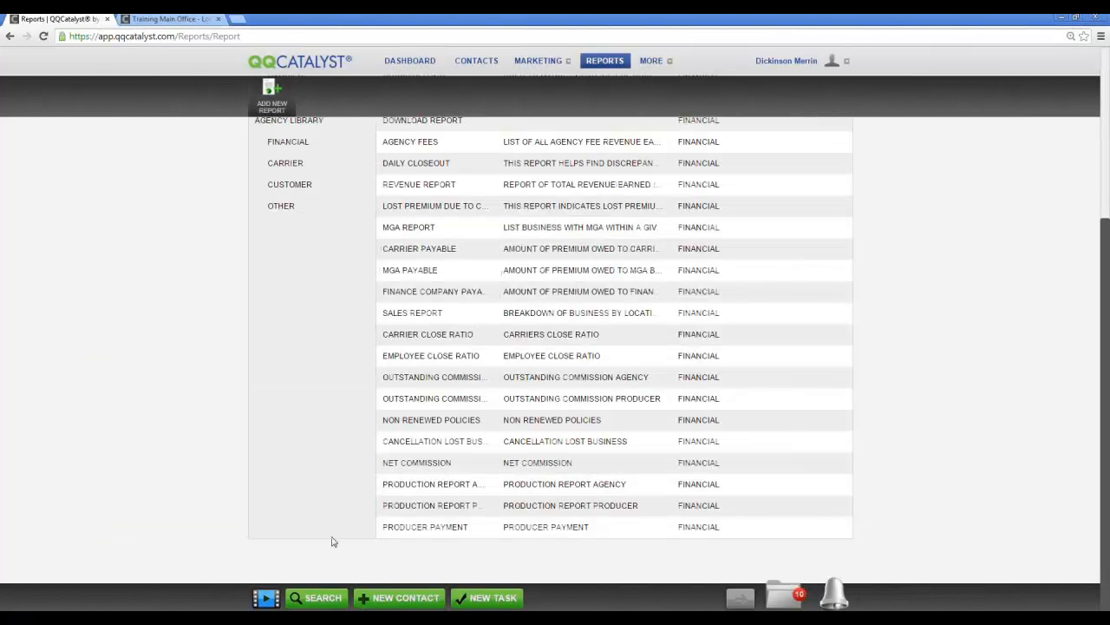
Step: Run the Producer Payment report as a PDF for all locations with payment dates between 01/01/2014 and 10/31/2014
{"action": "left_click", "coordinate": [534, 524]}
{"action": "left_click", "coordinate": [426, 486]}
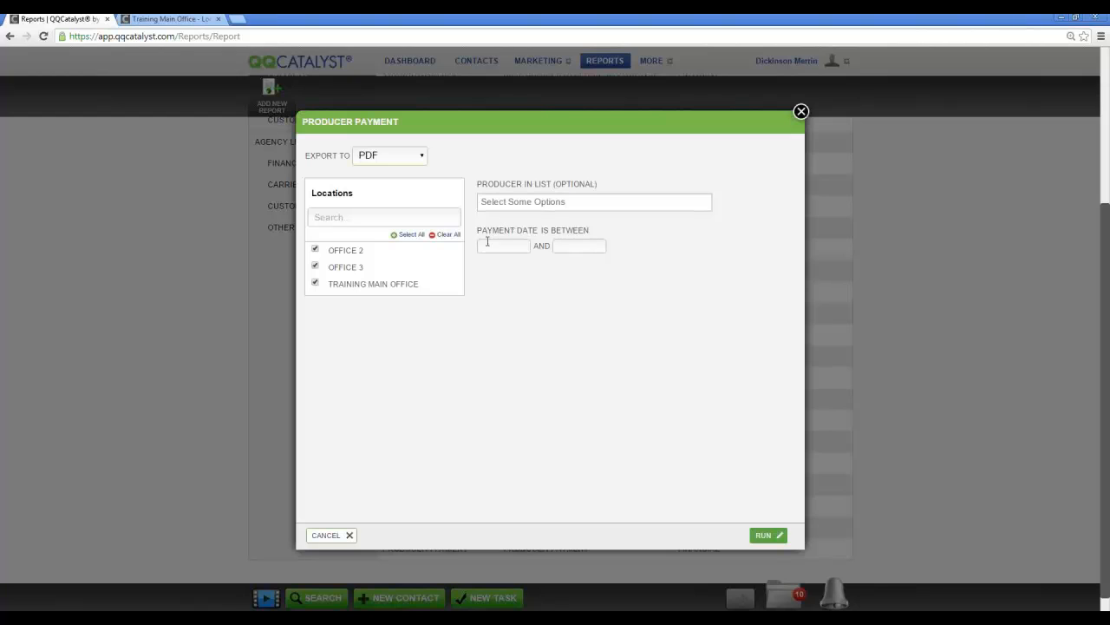
{"action": "left_click", "coordinate": [480, 246]}
{"action": "type", "text": "01/01/"}
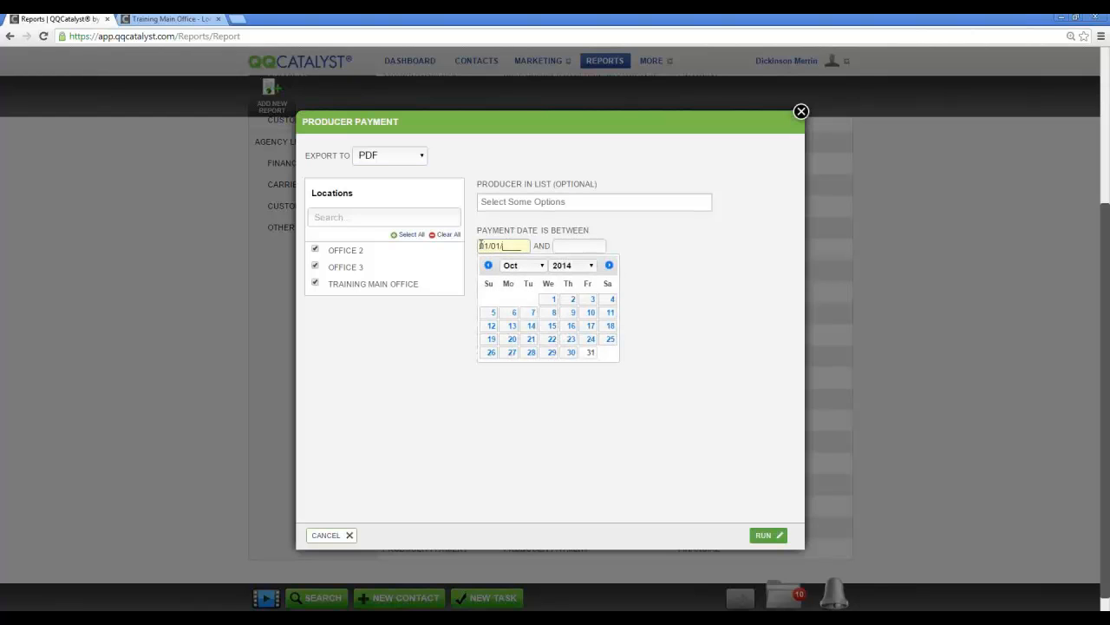
{"action": "type", "text": "2014"}
{"action": "key", "text": "Tab"}
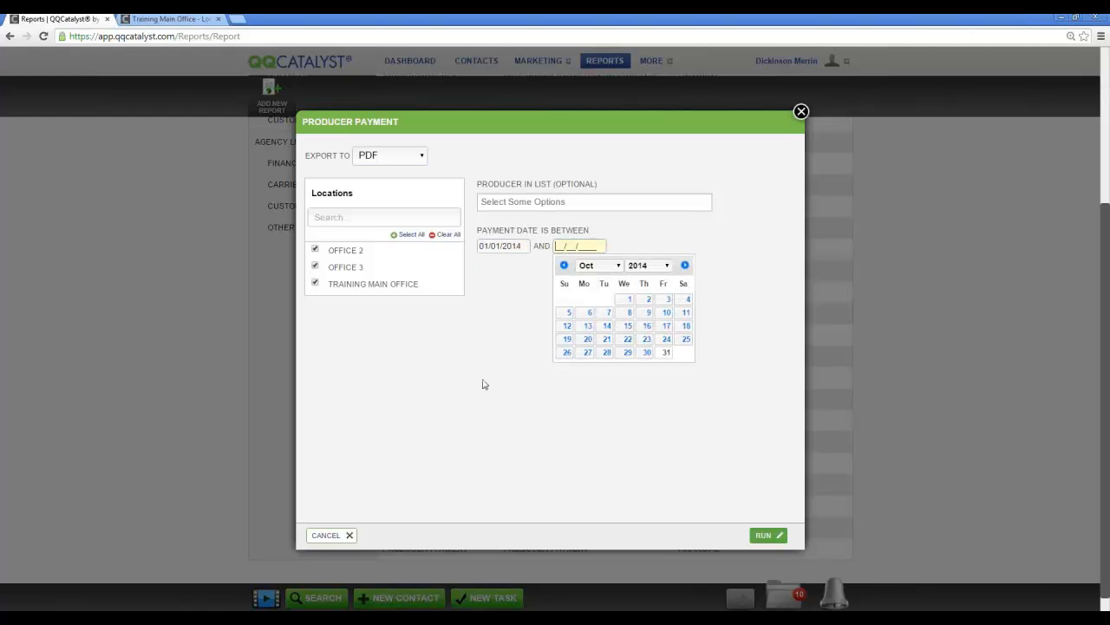
{"action": "left_click", "coordinate": [667, 353]}
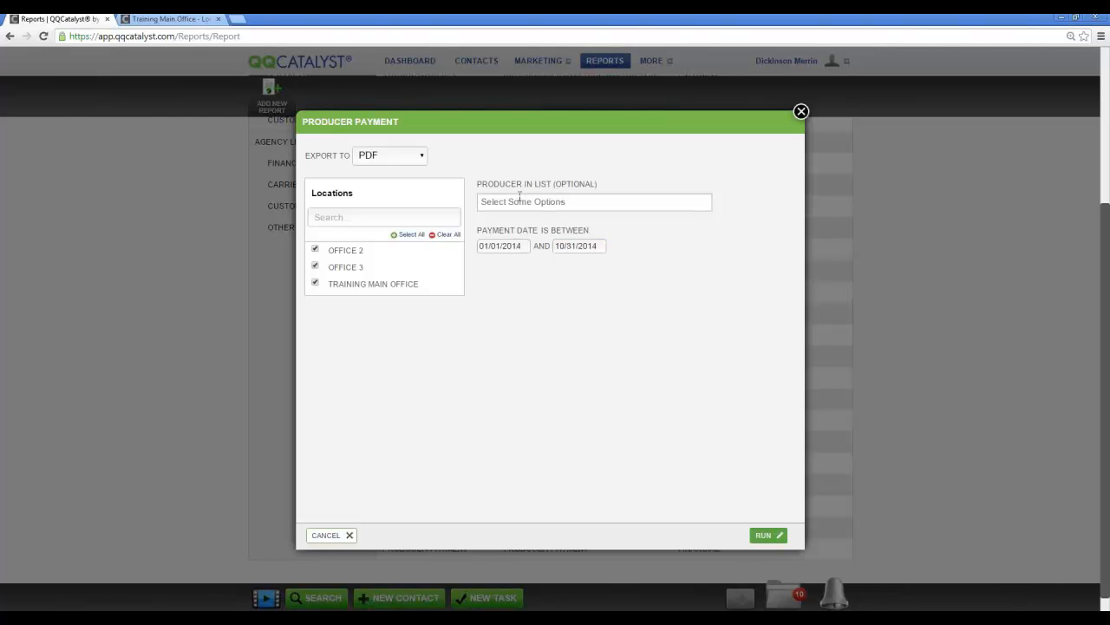
{"action": "left_click", "coordinate": [769, 535]}
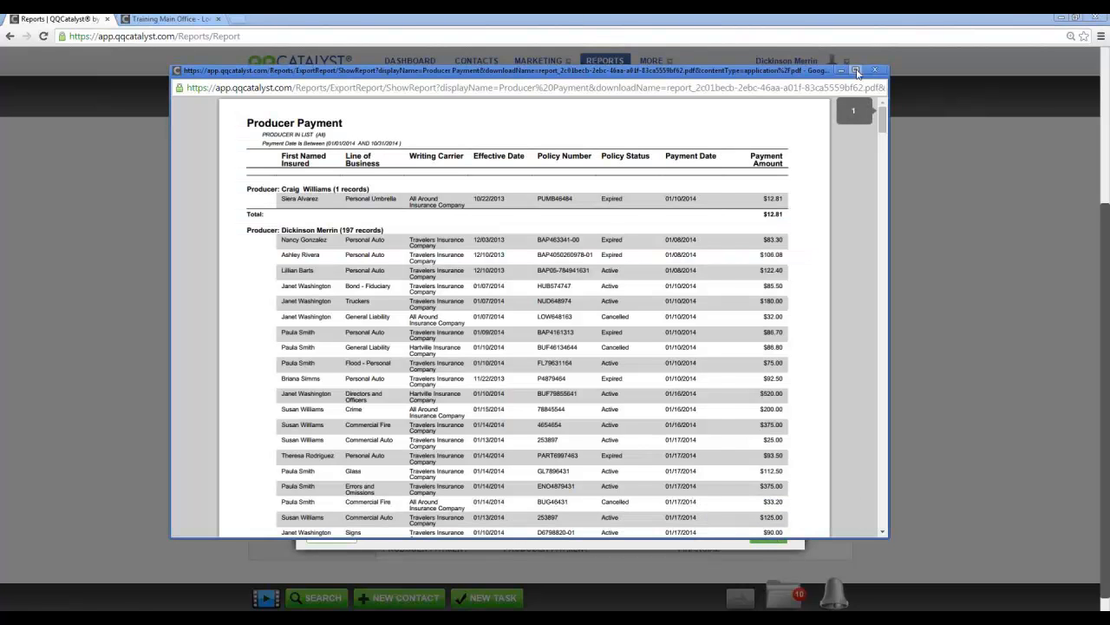
Step: Examine the payment amounts and totals by producer through the grand total, and close the Producer Payment report and its settings
{"action": "left_click", "coordinate": [855, 70]}
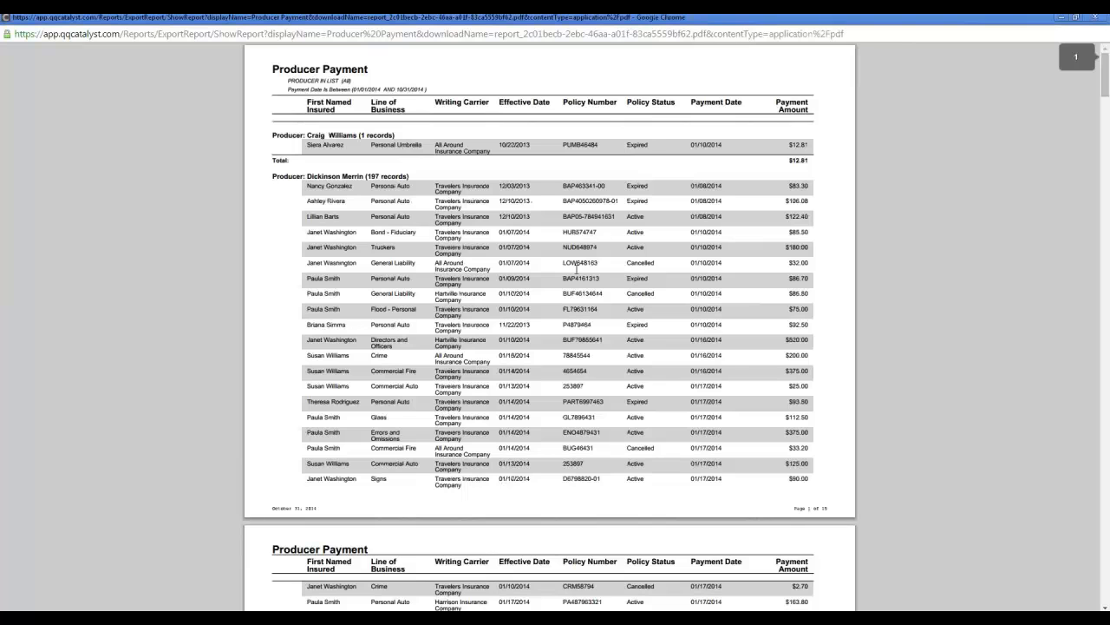
{"action": "key", "text": "ctrl+plus"}
{"action": "key", "text": "ctrl+plus"}
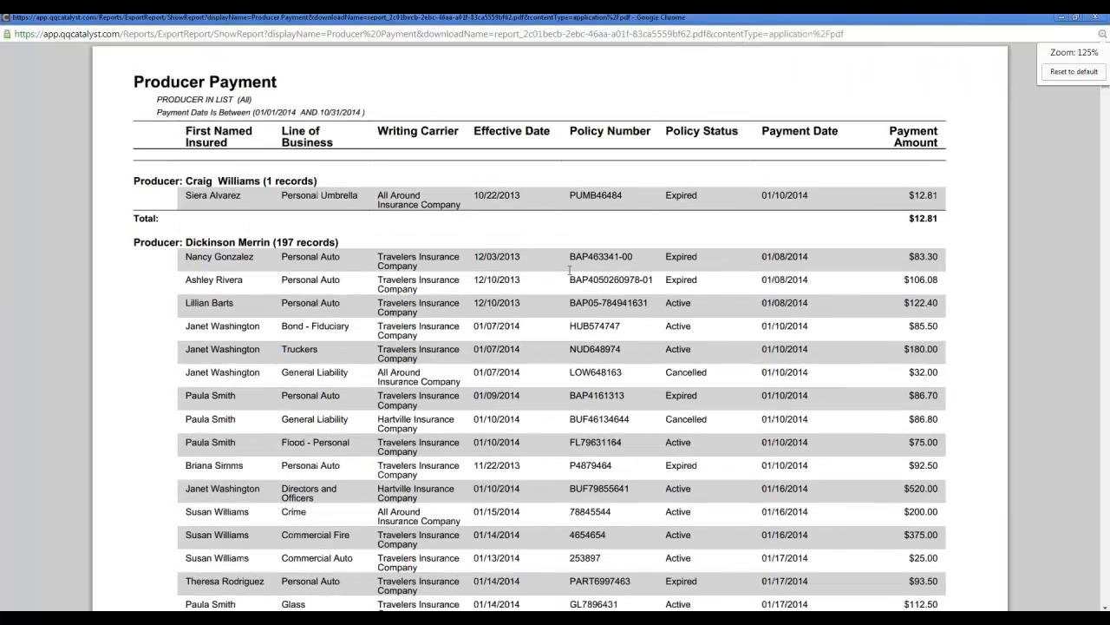
{"action": "scroll", "coordinate": [581, 276], "scroll_direction": "down", "scroll_amount": 1}
{"action": "scroll", "coordinate": [581, 282], "scroll_direction": "down", "scroll_amount": 1}
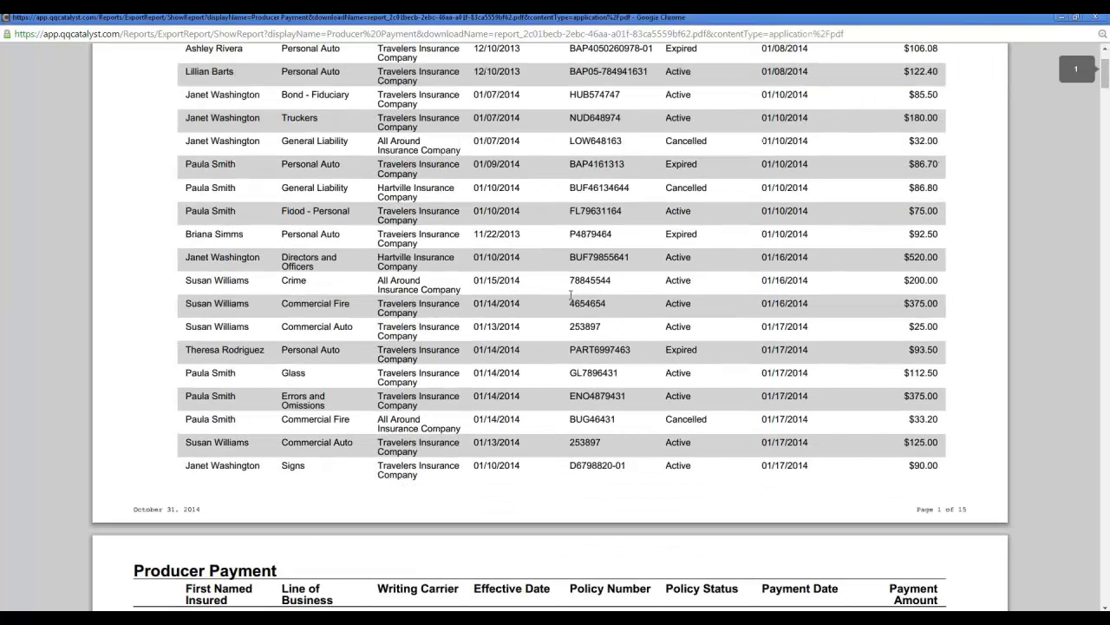
{"action": "scroll", "coordinate": [571, 297], "scroll_direction": "down", "scroll_amount": 5}
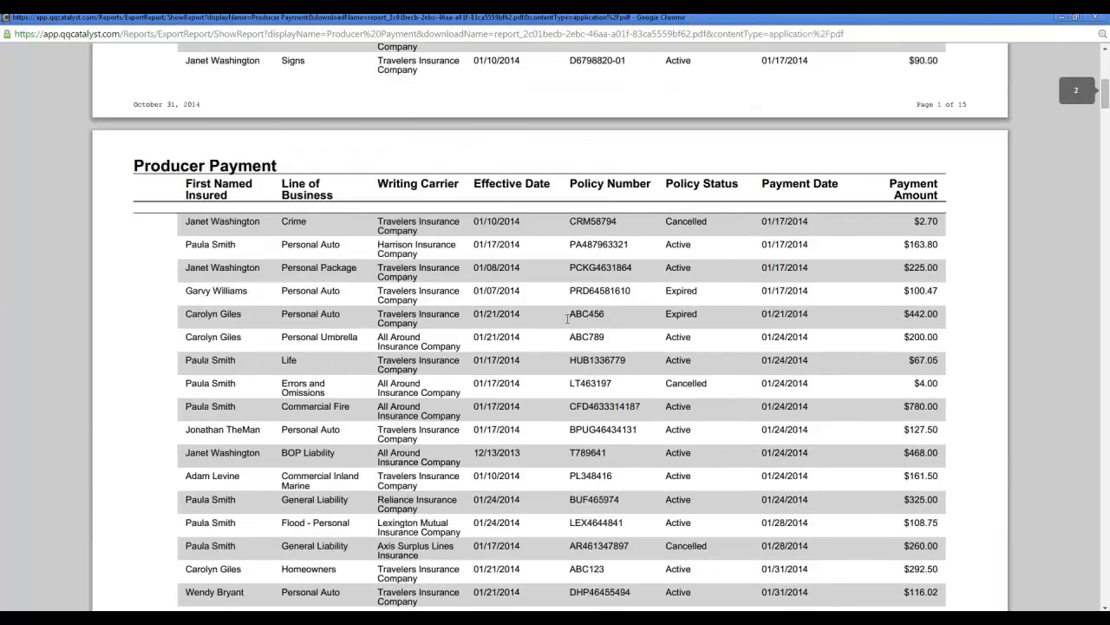
{"action": "scroll", "coordinate": [566, 319], "scroll_direction": "down", "scroll_amount": 8}
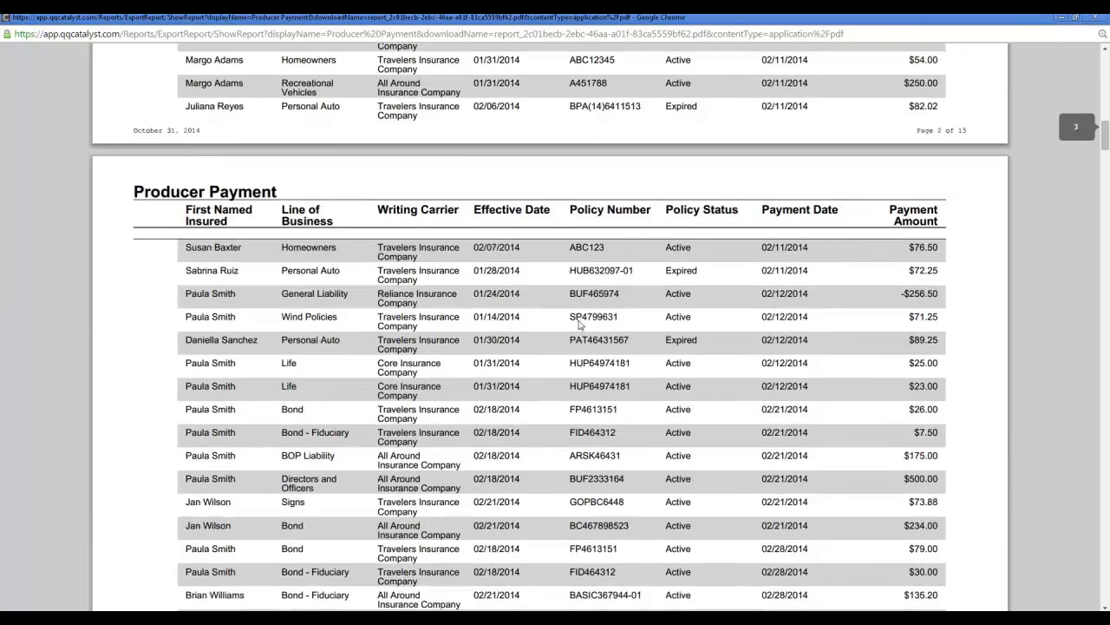
{"action": "scroll", "coordinate": [581, 321], "scroll_direction": "down", "scroll_amount": 12}
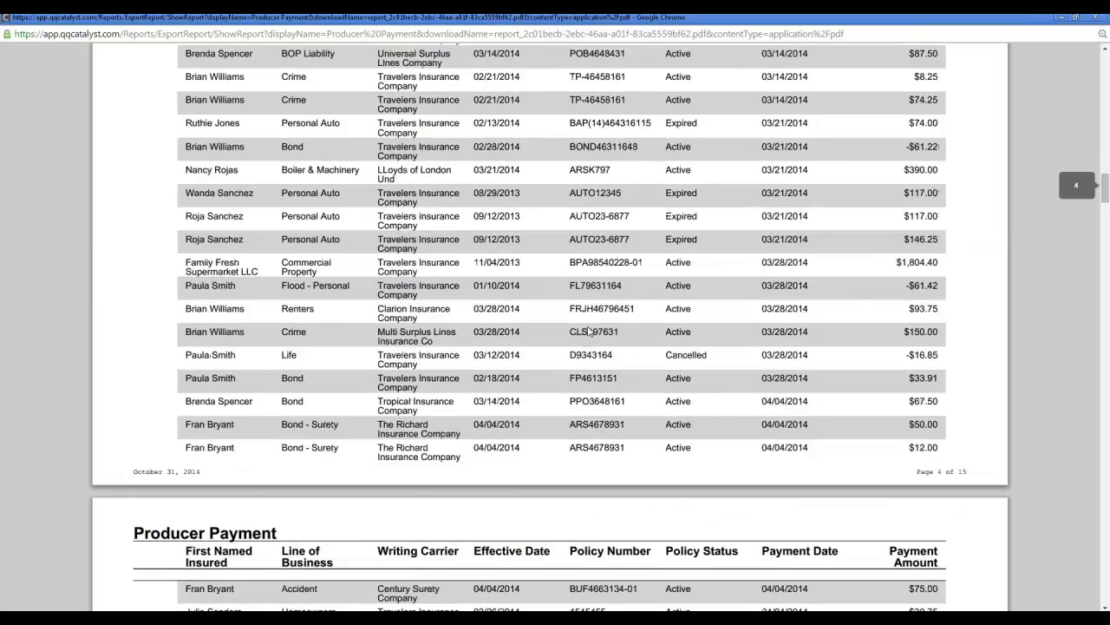
{"action": "scroll", "coordinate": [588, 328], "scroll_direction": "down", "scroll_amount": 15}
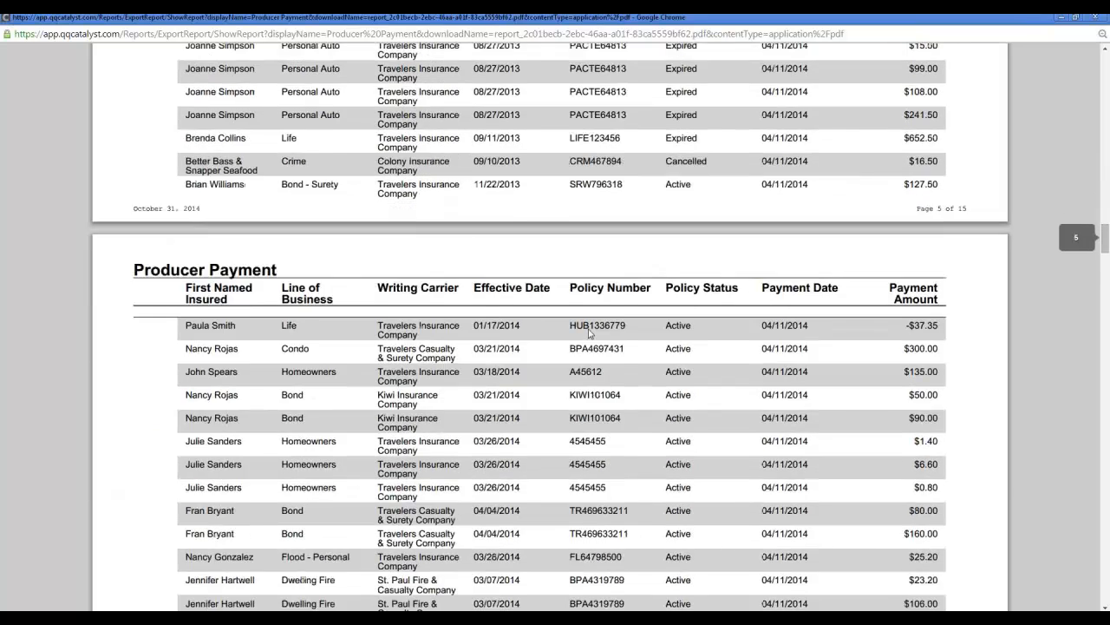
{"action": "scroll", "coordinate": [590, 373], "scroll_direction": "down", "scroll_amount": 15}
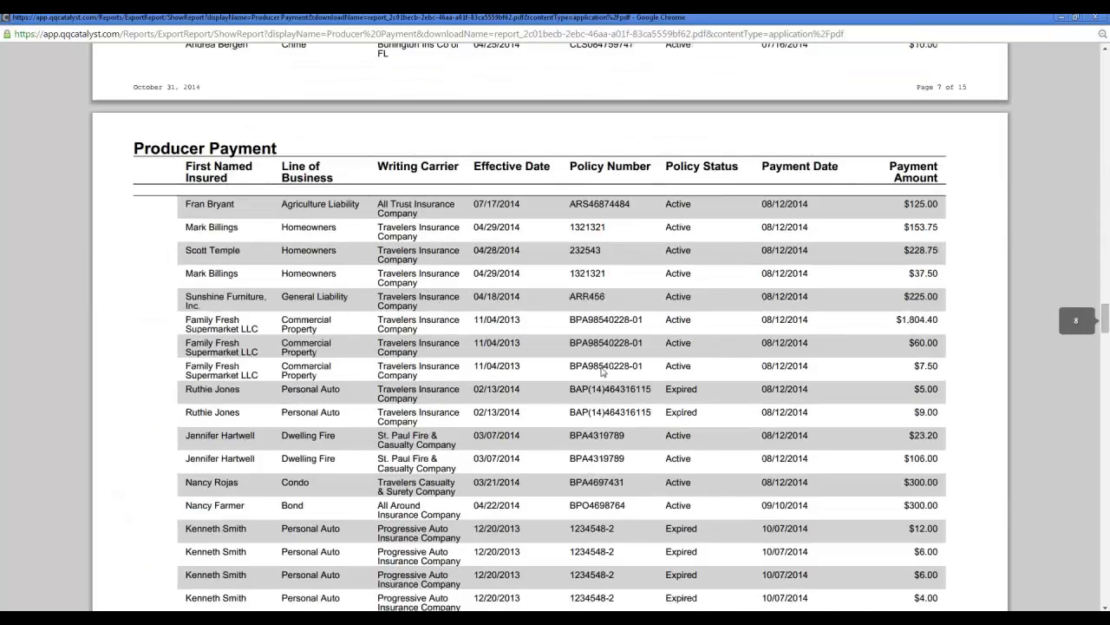
{"action": "scroll", "coordinate": [586, 402], "scroll_direction": "down", "scroll_amount": 3}
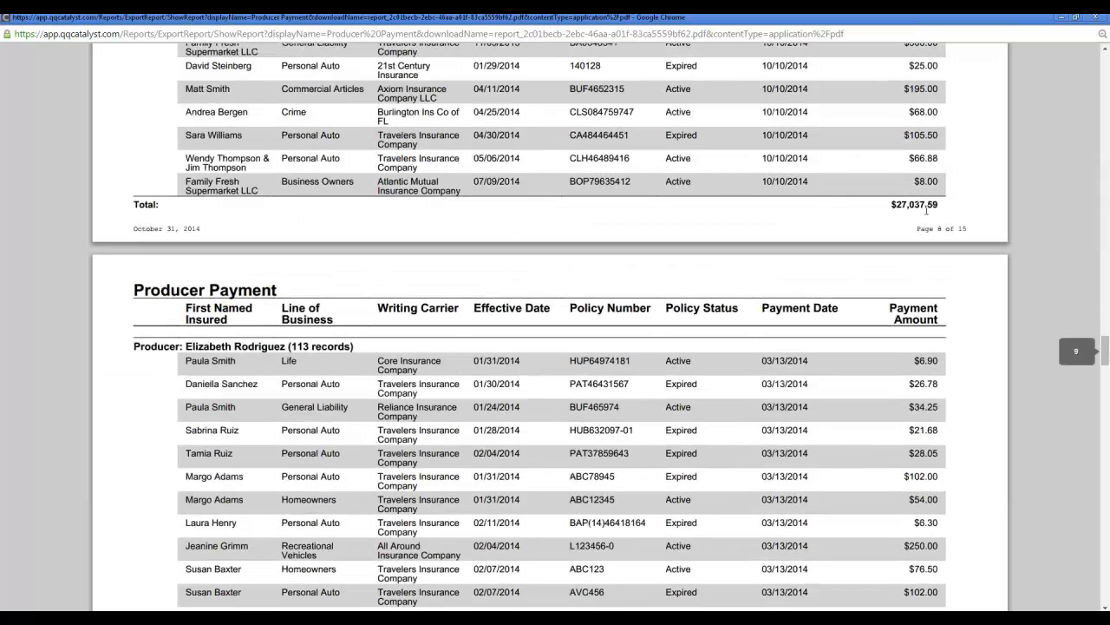
{"action": "left_click_drag", "start_coordinate": [1107, 361], "coordinate": [1106, 590]}
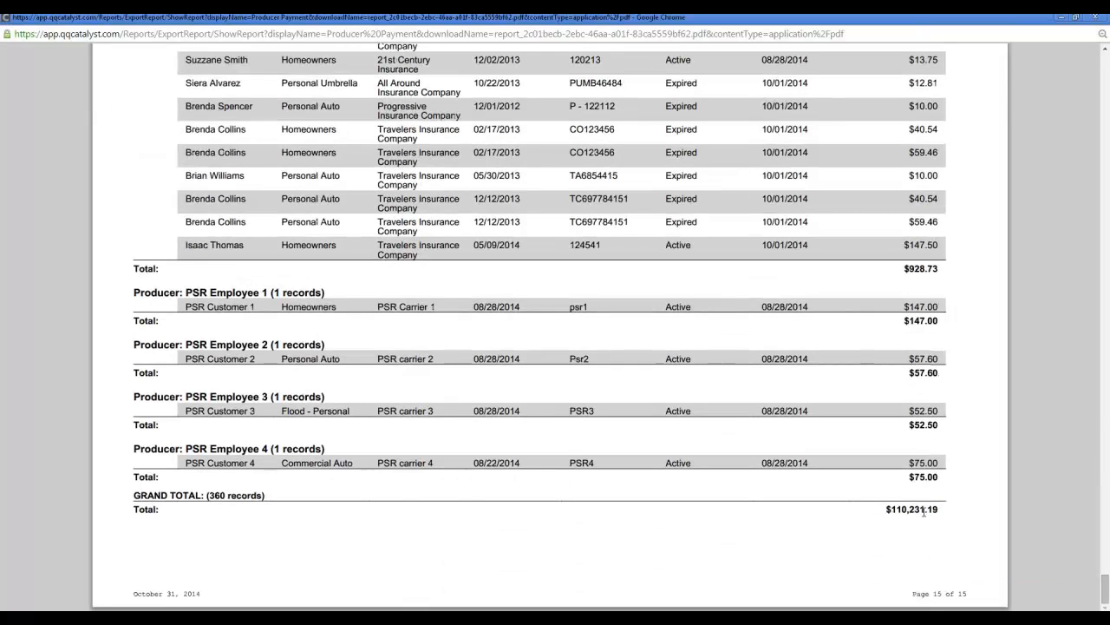
{"action": "left_click", "coordinate": [1093, 17]}
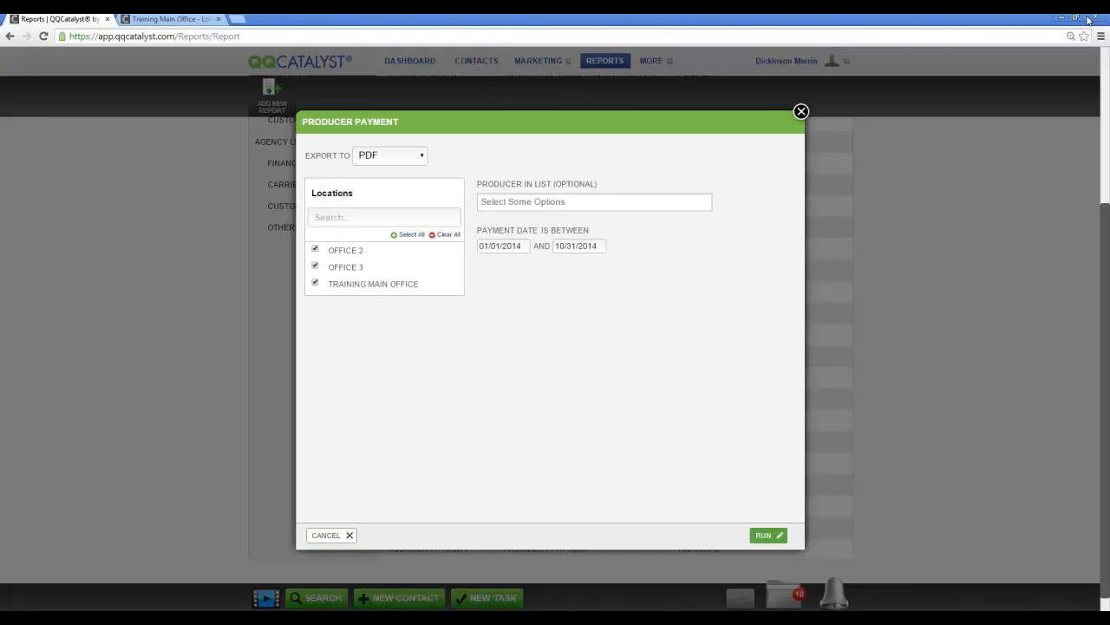
{"action": "left_click", "coordinate": [326, 534]}
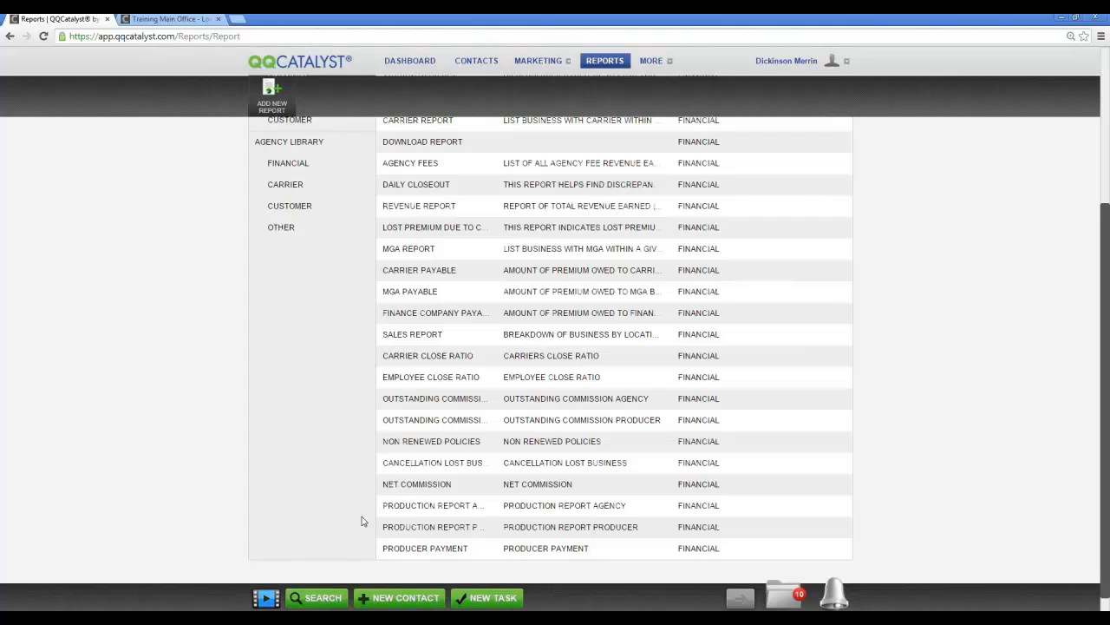
Step: Run the Cancellation Lost Business report as a PDF for all locations with cancellation dates between 01/01/2013 and 10/31/2014
{"action": "left_click", "coordinate": [521, 467]}
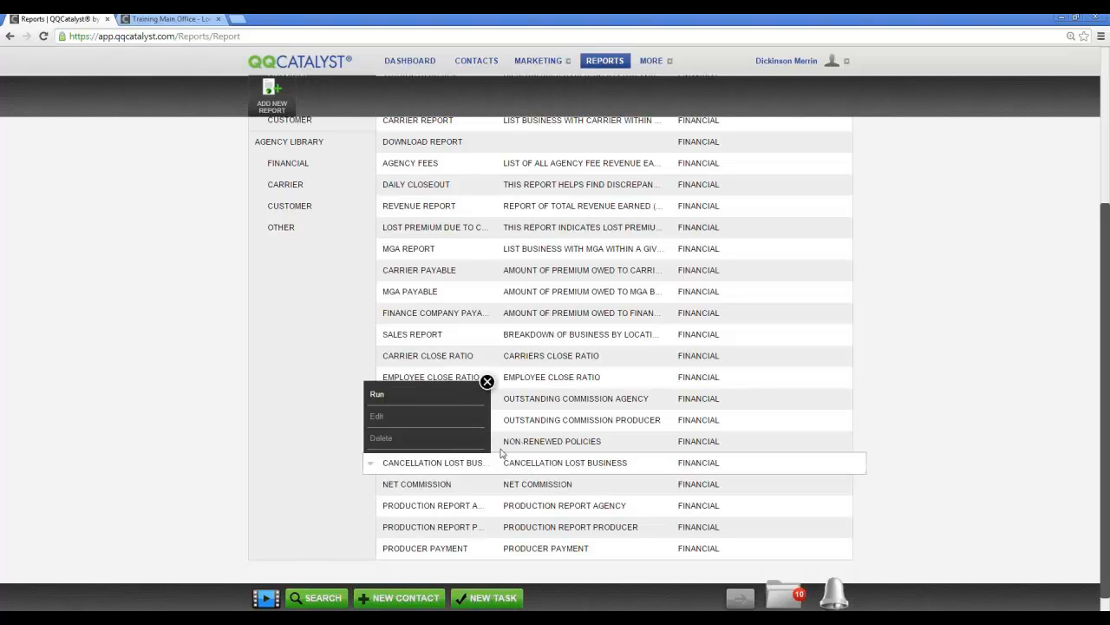
{"action": "left_click", "coordinate": [436, 395]}
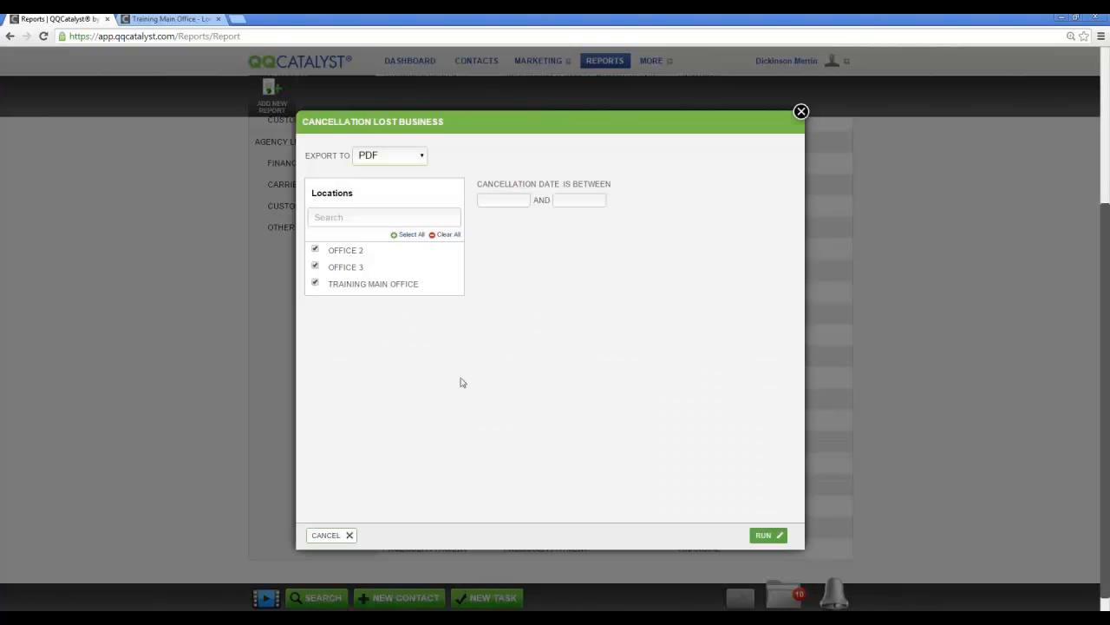
{"action": "left_click", "coordinate": [483, 199]}
{"action": "type", "text": "01012013"}
{"action": "key", "text": "Tab"}
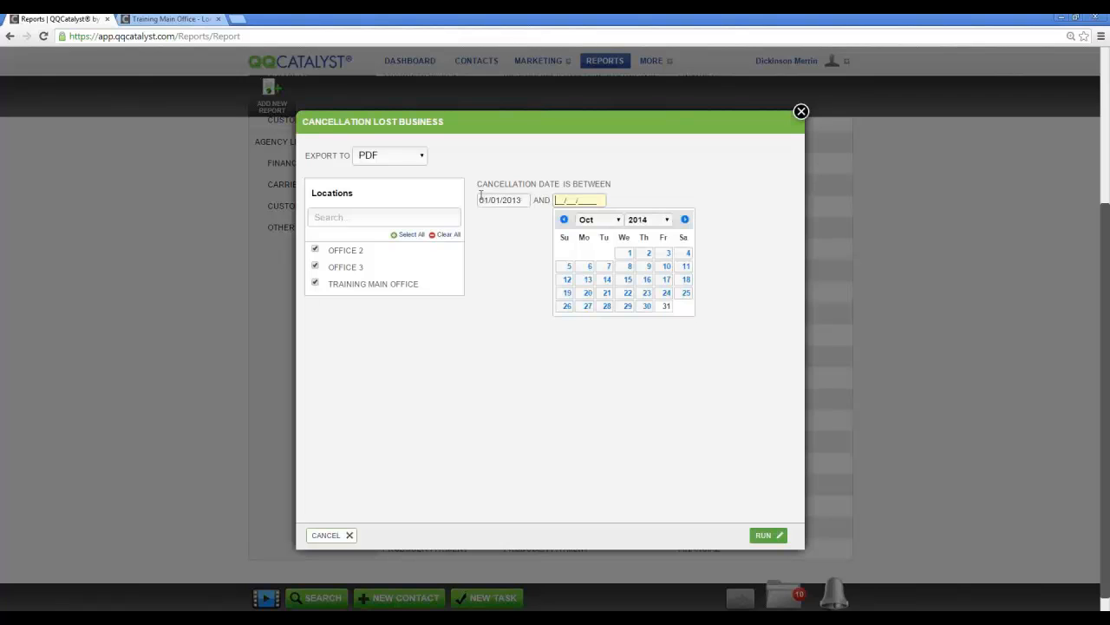
{"action": "left_click", "coordinate": [666, 306]}
{"action": "left_click", "coordinate": [785, 538]}
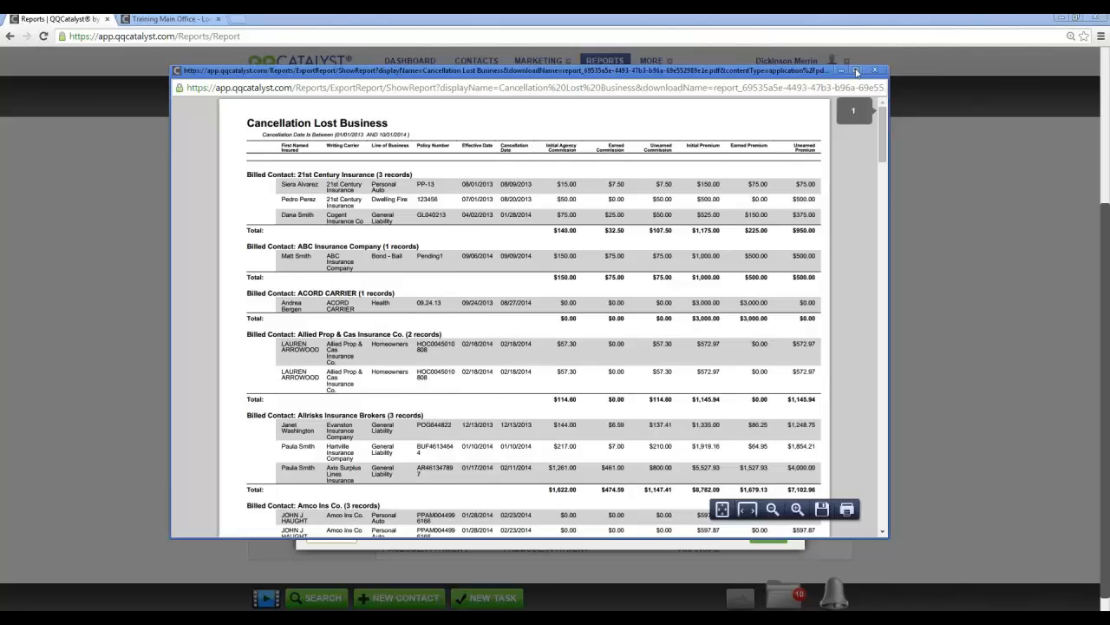
Step: Examine the earned and unearned commissions and premiums by billed contact, and close the Cancellation Lost Business report and its settings
{"action": "left_click", "coordinate": [856, 69]}
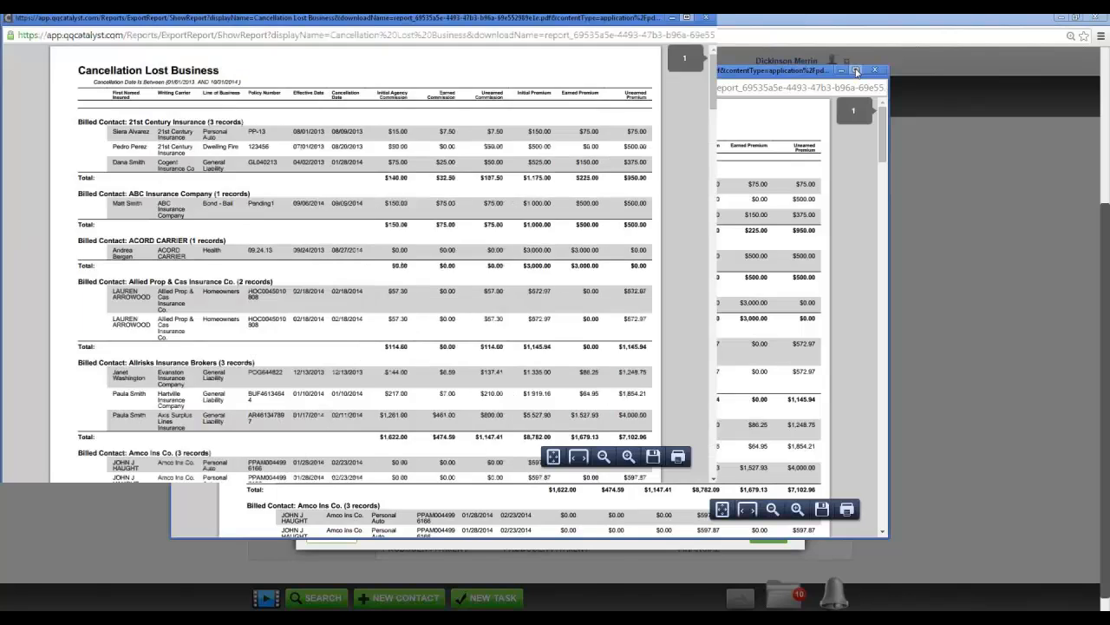
{"action": "scroll", "coordinate": [703, 364], "scroll_direction": "up", "scroll_amount": 2}
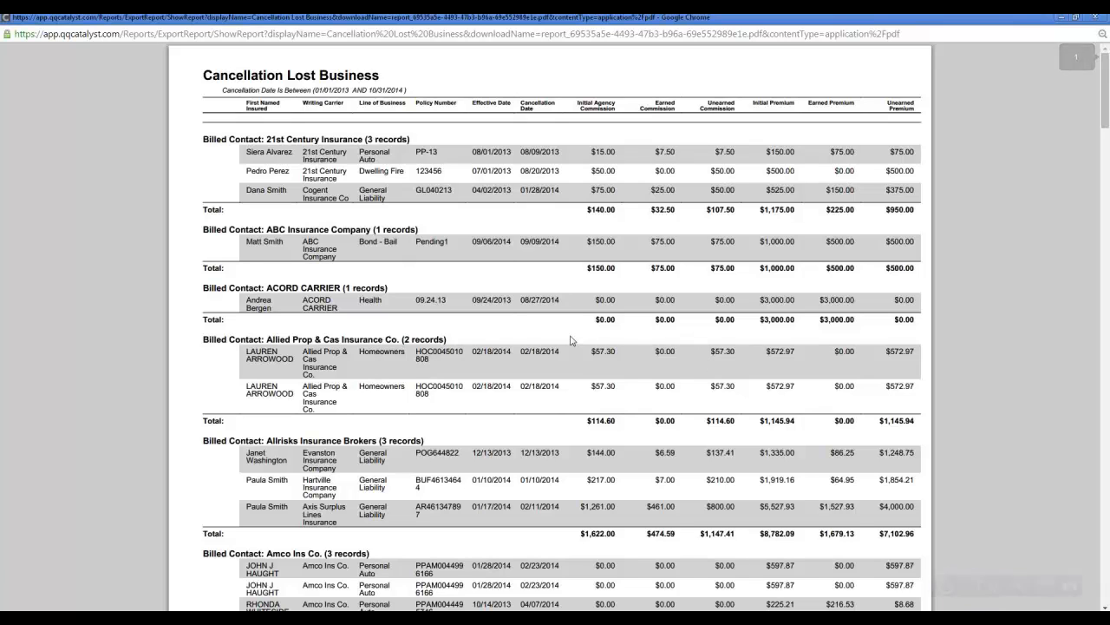
{"action": "left_click", "coordinate": [1096, 16]}
{"action": "left_click", "coordinate": [801, 112]}
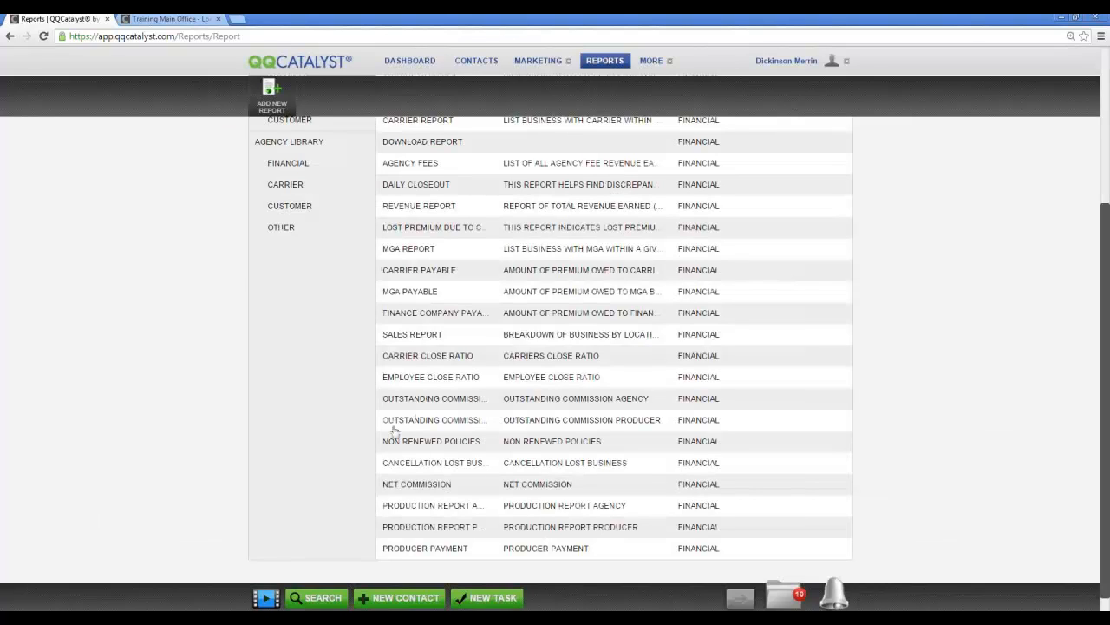
Step: Switch to the running PowerPoint slide show of Setting Up & Reconciling Commission
{"action": "mouse_move", "coordinate": [374, 617]}
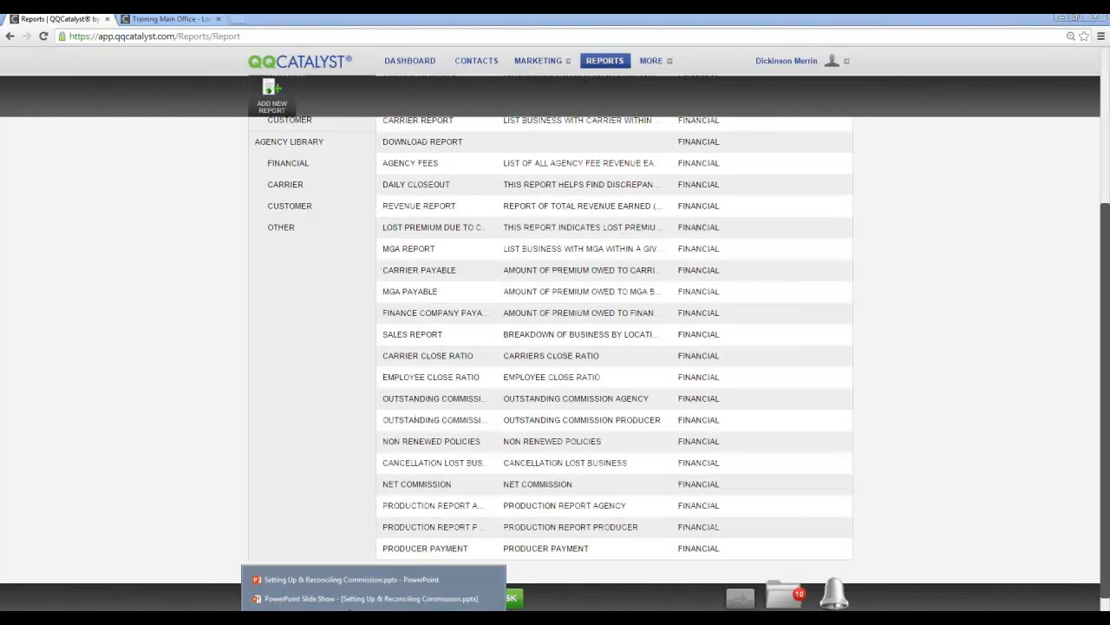
{"action": "left_click", "coordinate": [347, 599]}
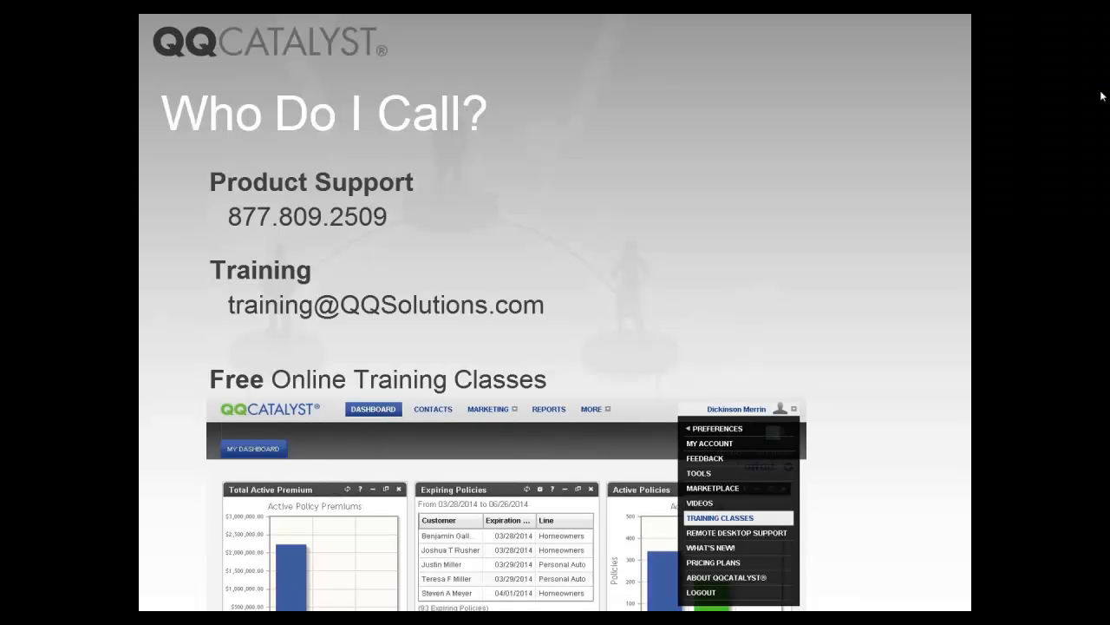
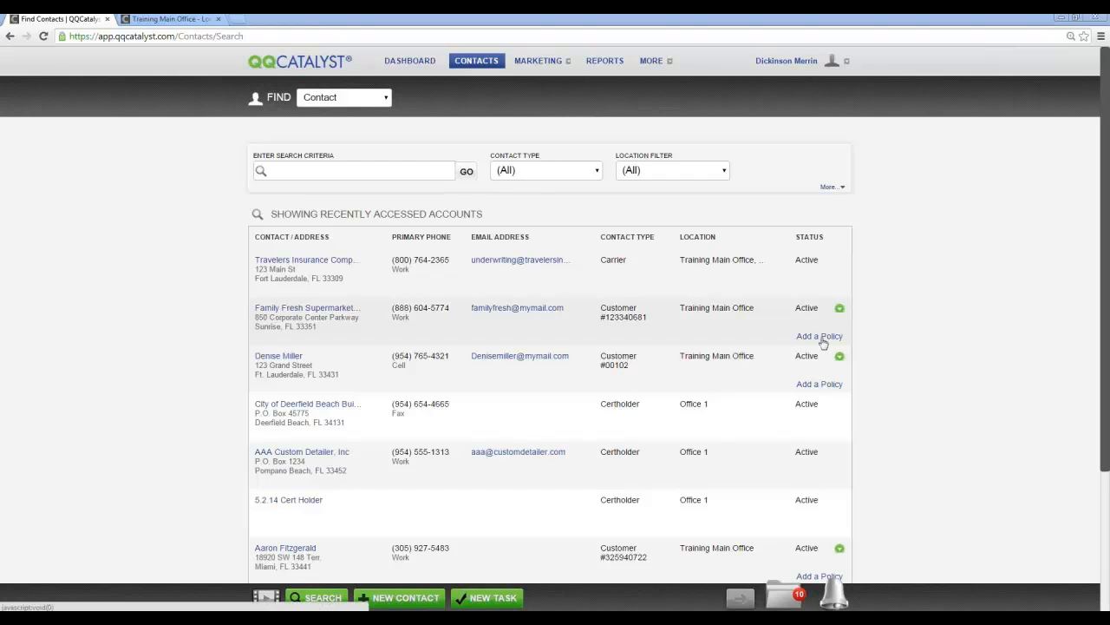
Step: Set up a monoline Commercial Fire policy for Family Fresh Supermarket with its policy number and an effective date of 10/31/2014
{"action": "left_click", "coordinate": [342, 284]}
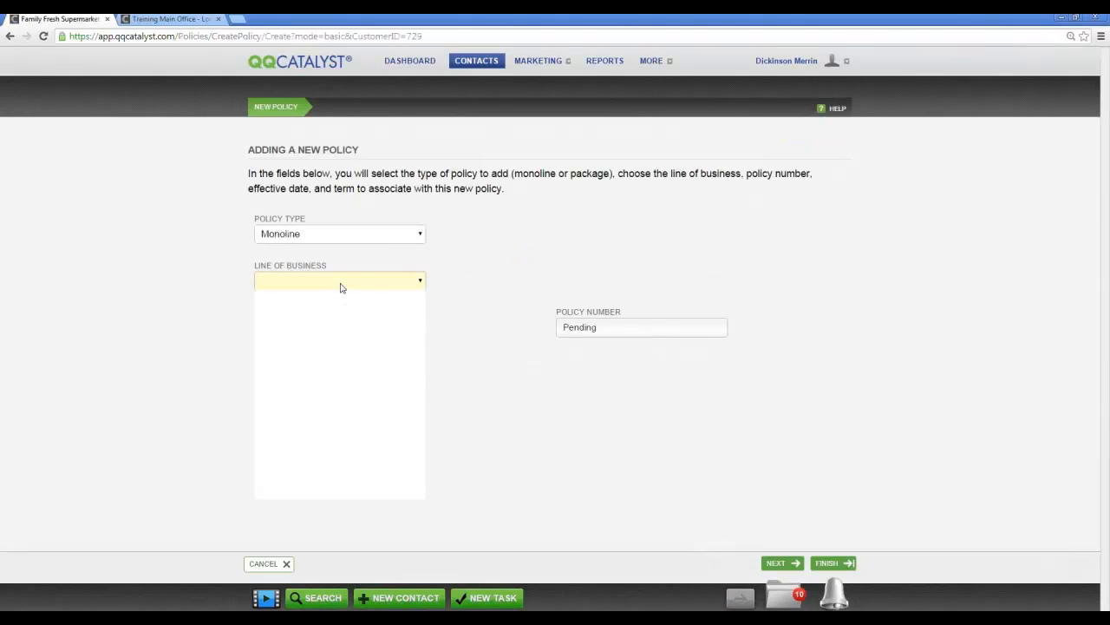
{"action": "scroll", "coordinate": [354, 460], "scroll_direction": "down", "scroll_amount": 3}
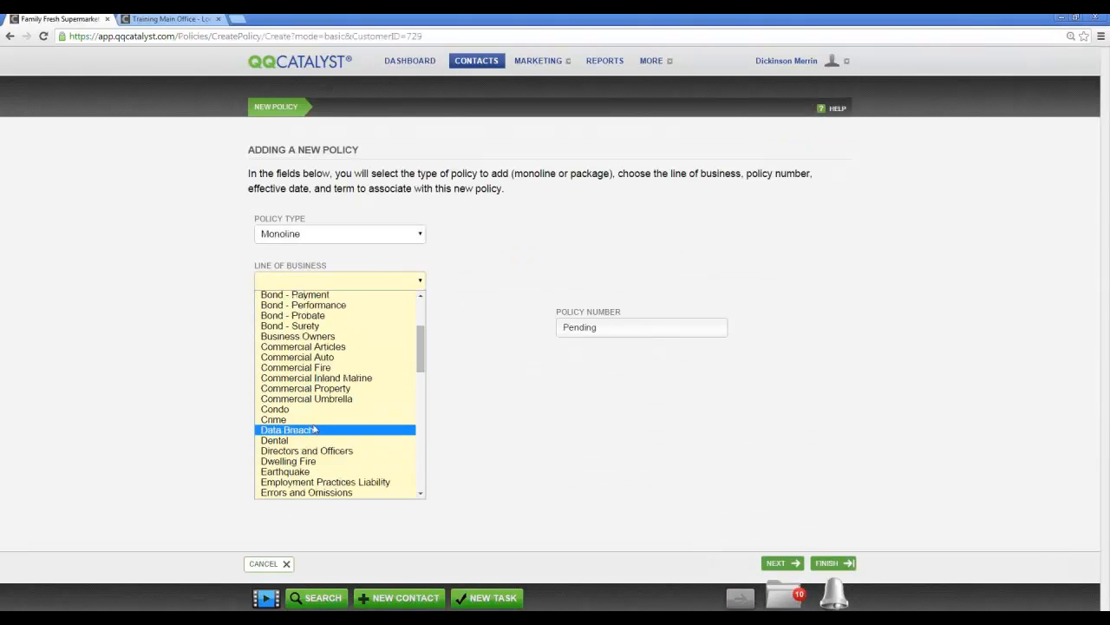
{"action": "left_click", "coordinate": [332, 368]}
{"action": "left_click_drag", "start_coordinate": [635, 329], "coordinate": [477, 333]}
{"action": "type", "text": "F"}
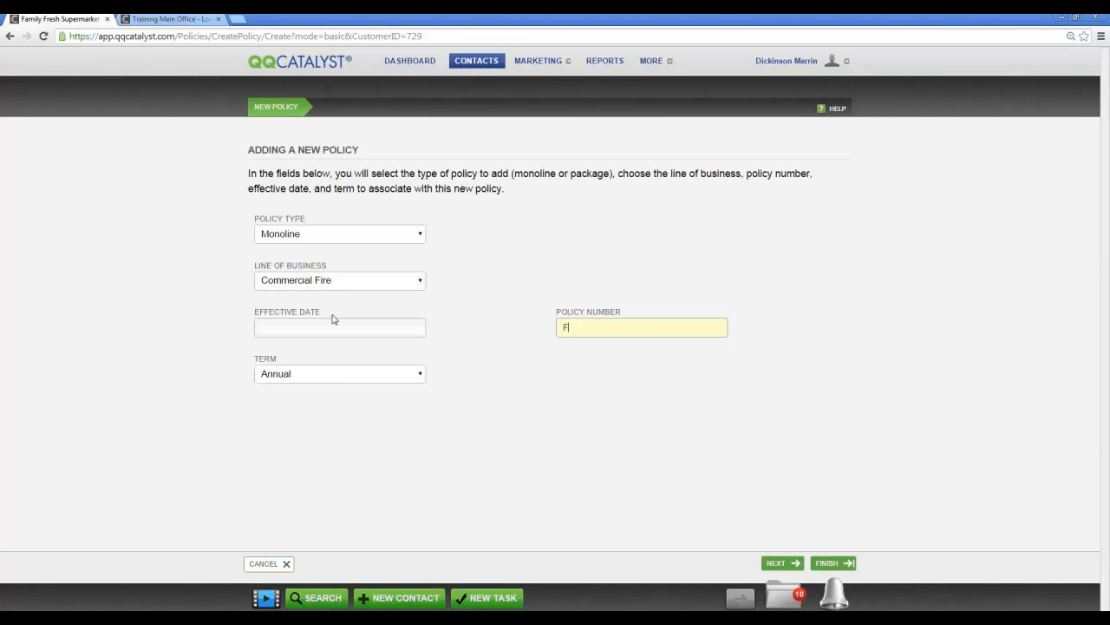
{"action": "type", "text": "IRE12345"}
{"action": "left_click", "coordinate": [275, 332]}
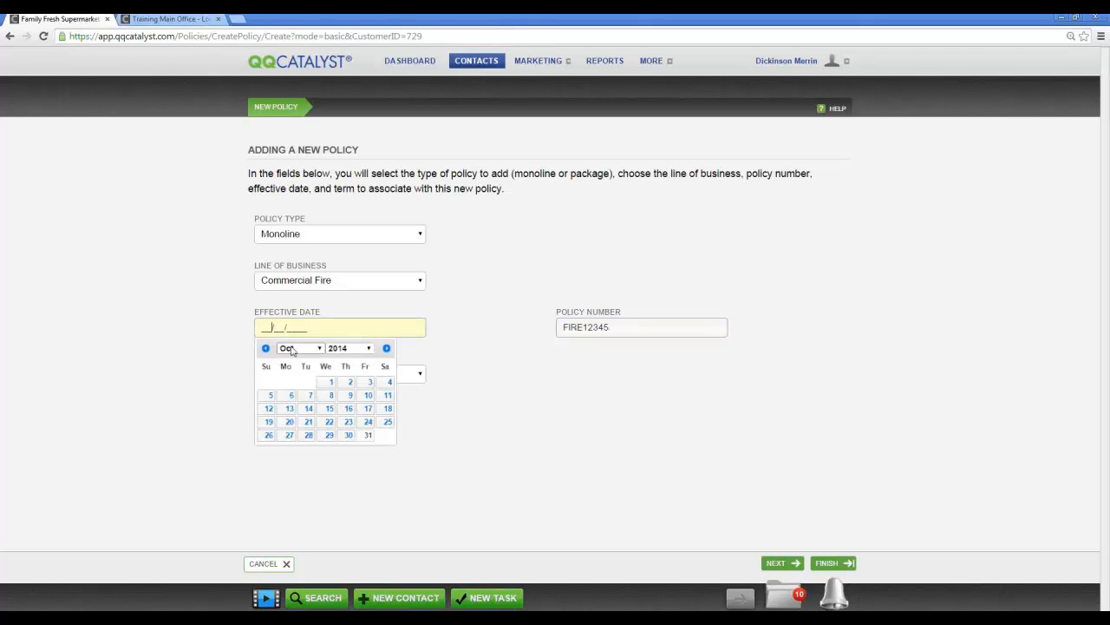
{"action": "left_click", "coordinate": [367, 437]}
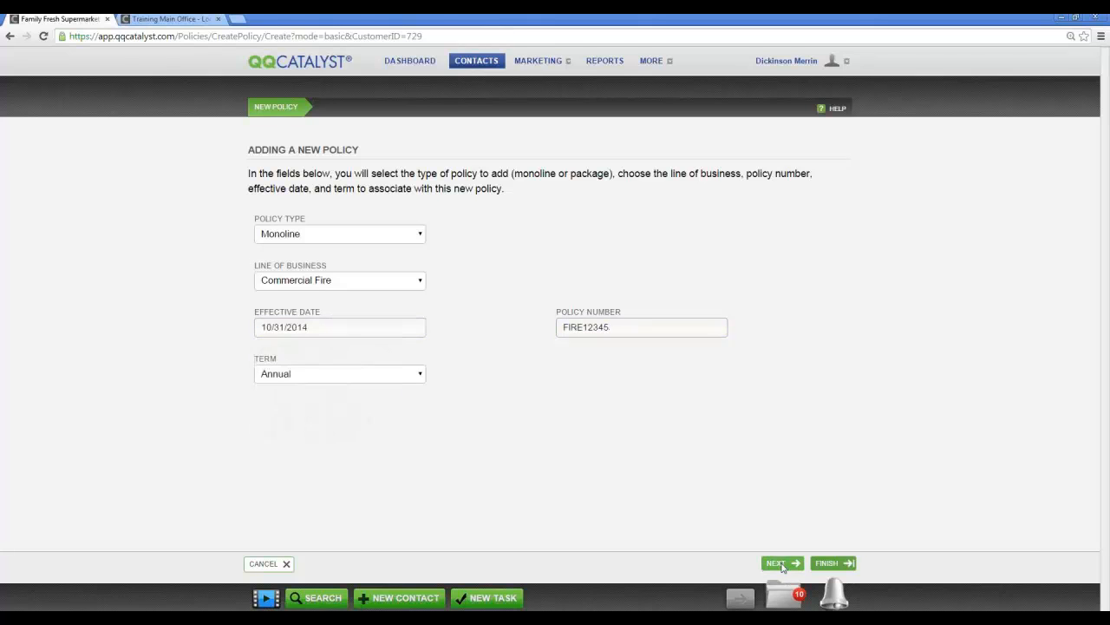
Step: Add the agent and a second producer as the policy's producers and finish creating the pending policy
{"action": "left_click", "coordinate": [777, 563]}
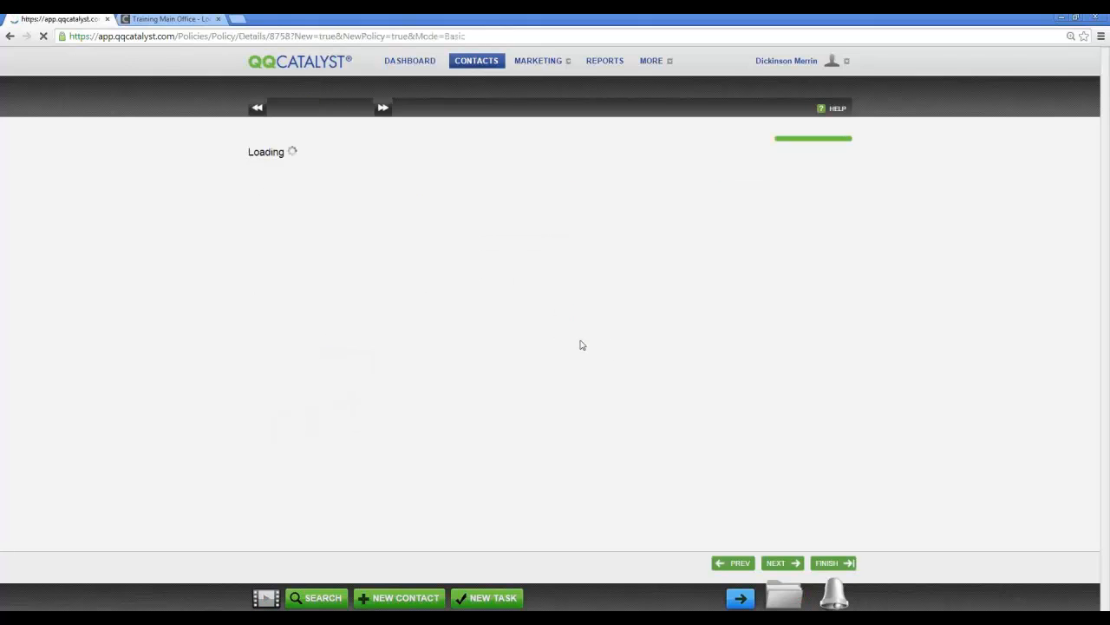
{"action": "left_click", "coordinate": [780, 565]}
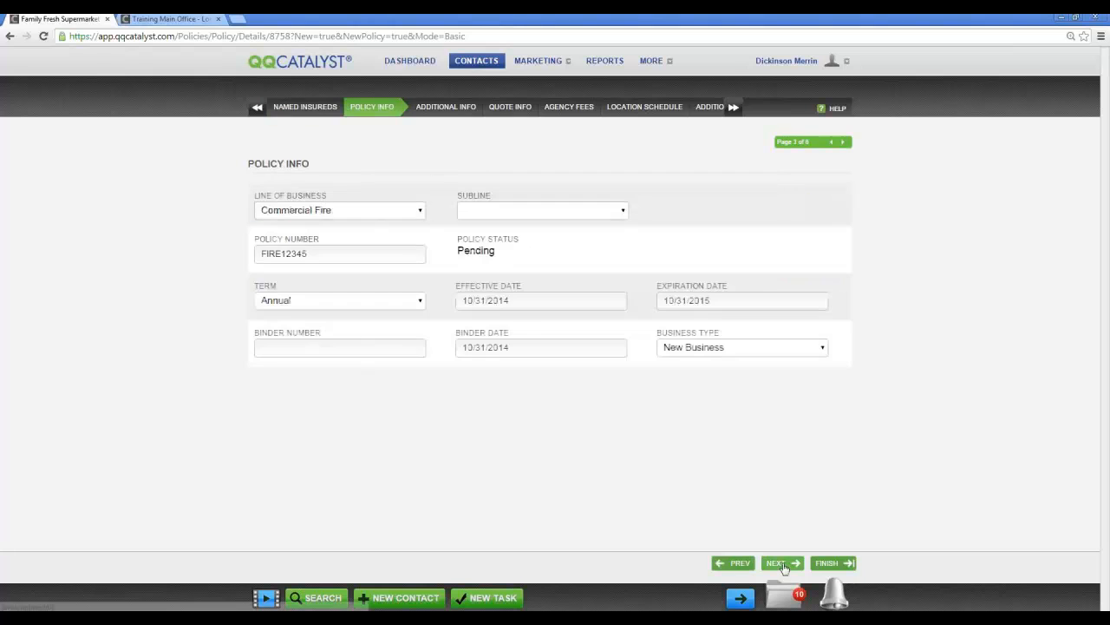
{"action": "left_click", "coordinate": [781, 566]}
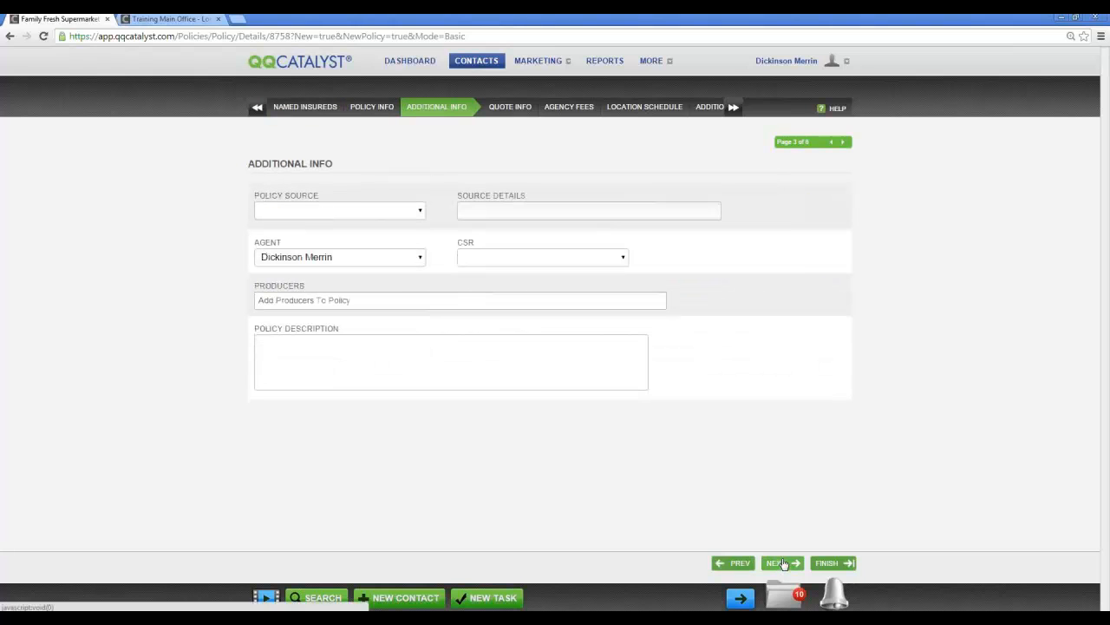
{"action": "left_click", "coordinate": [454, 298]}
{"action": "type", "text": "d"}
{"action": "key", "text": "Return"}
{"action": "type", "text": "errin e"}
{"action": "key", "text": "Return"}
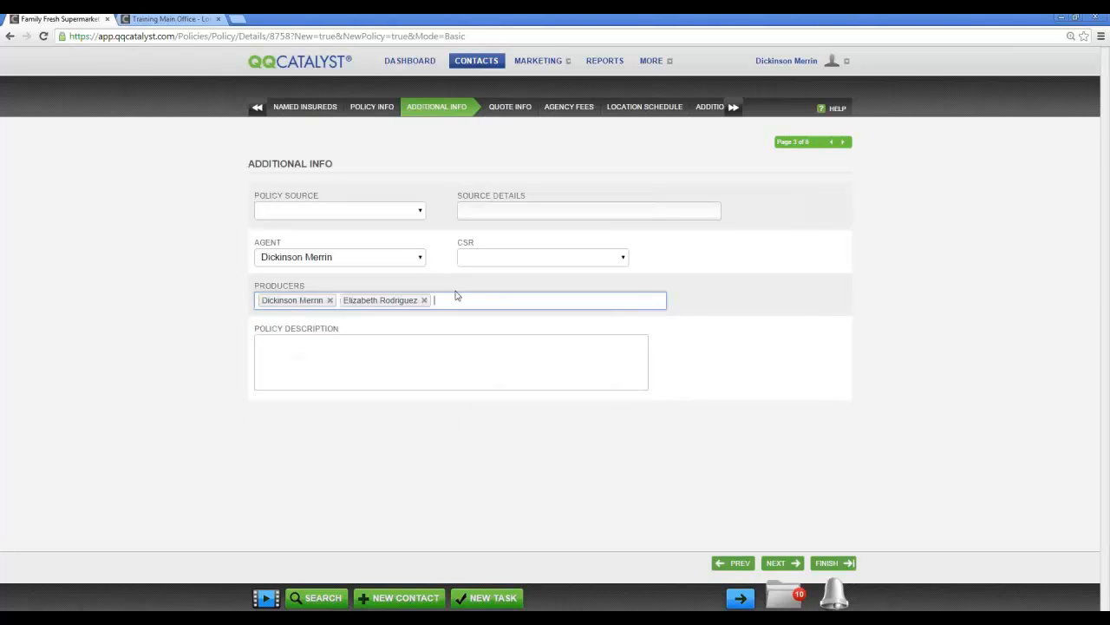
{"action": "left_click", "coordinate": [831, 564]}
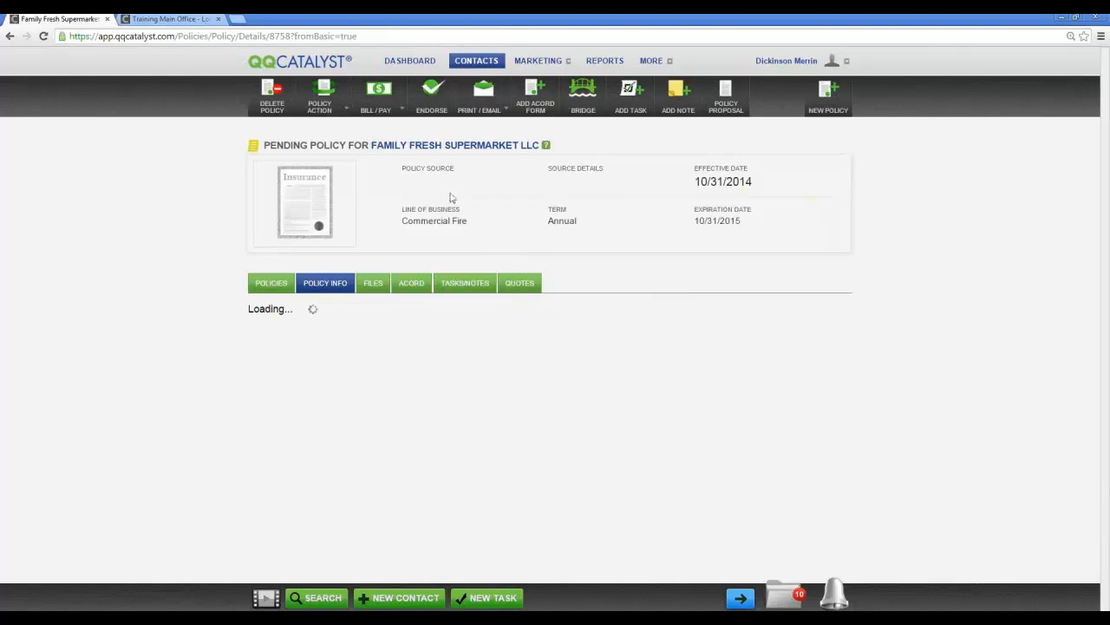
Step: Start issuing the policy with LLoyds of London Und as writing carrier and Allrisks Insurance Brokers as MGA/broker
{"action": "left_click", "coordinate": [332, 104]}
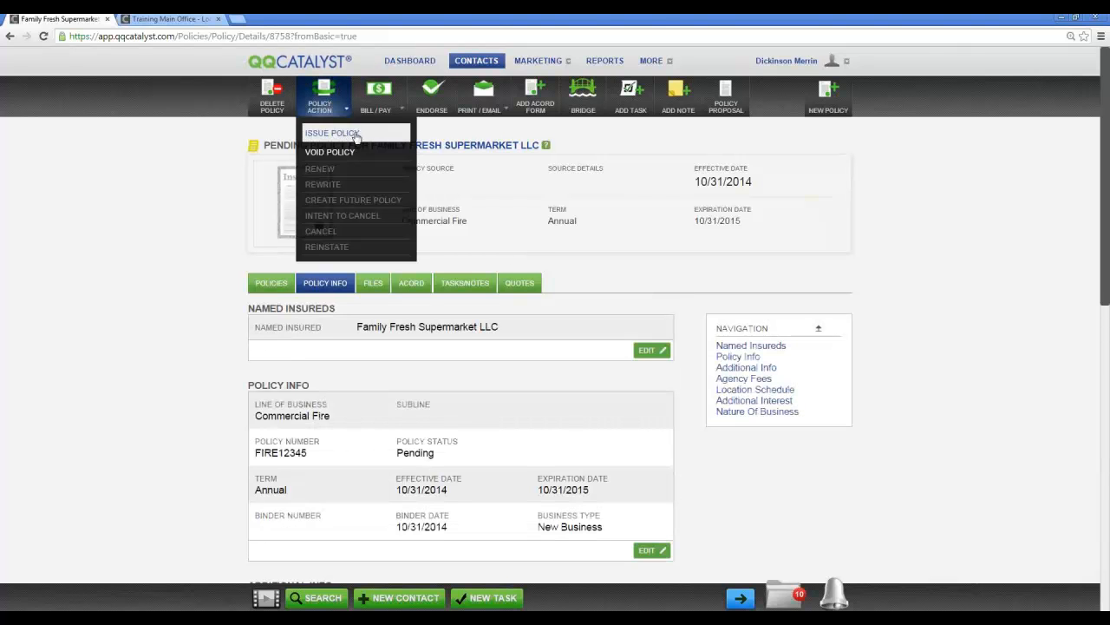
{"action": "left_click", "coordinate": [351, 135]}
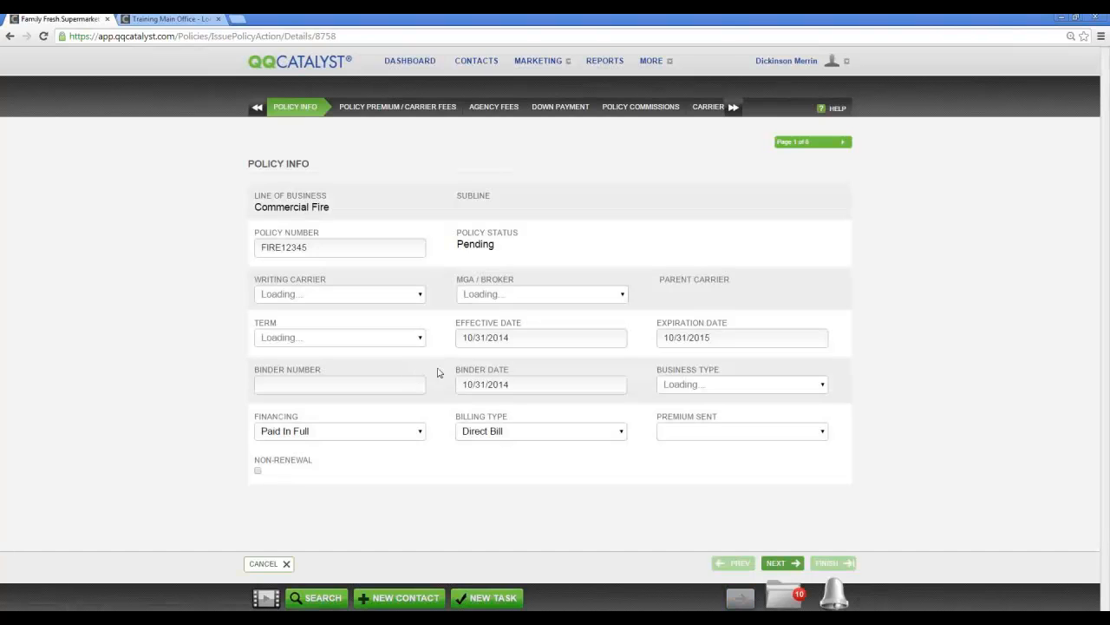
{"action": "left_click", "coordinate": [412, 295]}
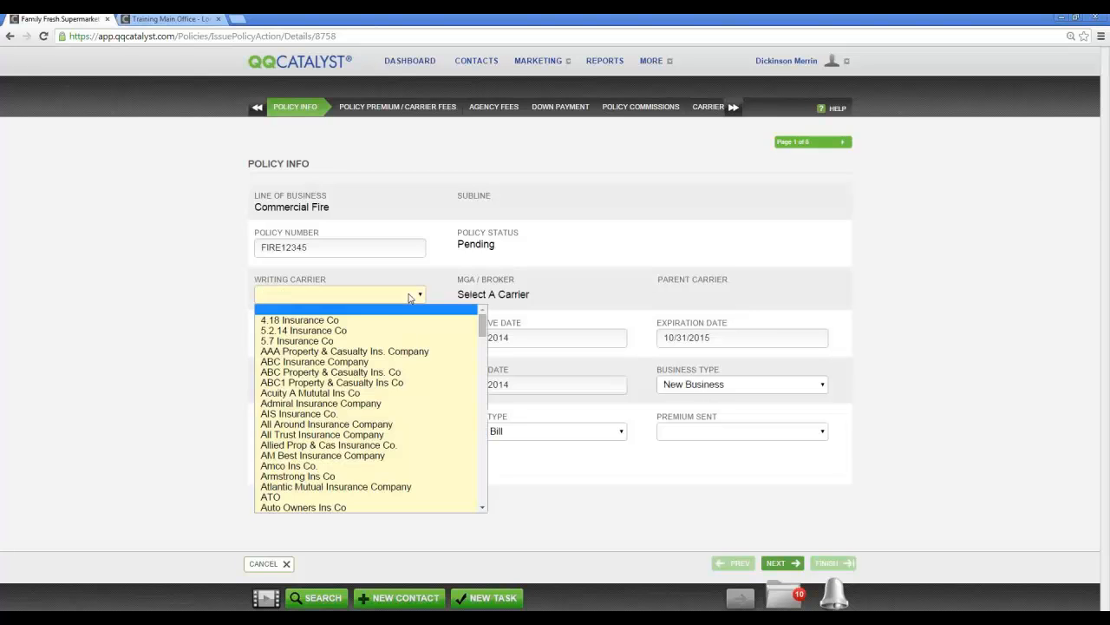
{"action": "key", "text": "l"}
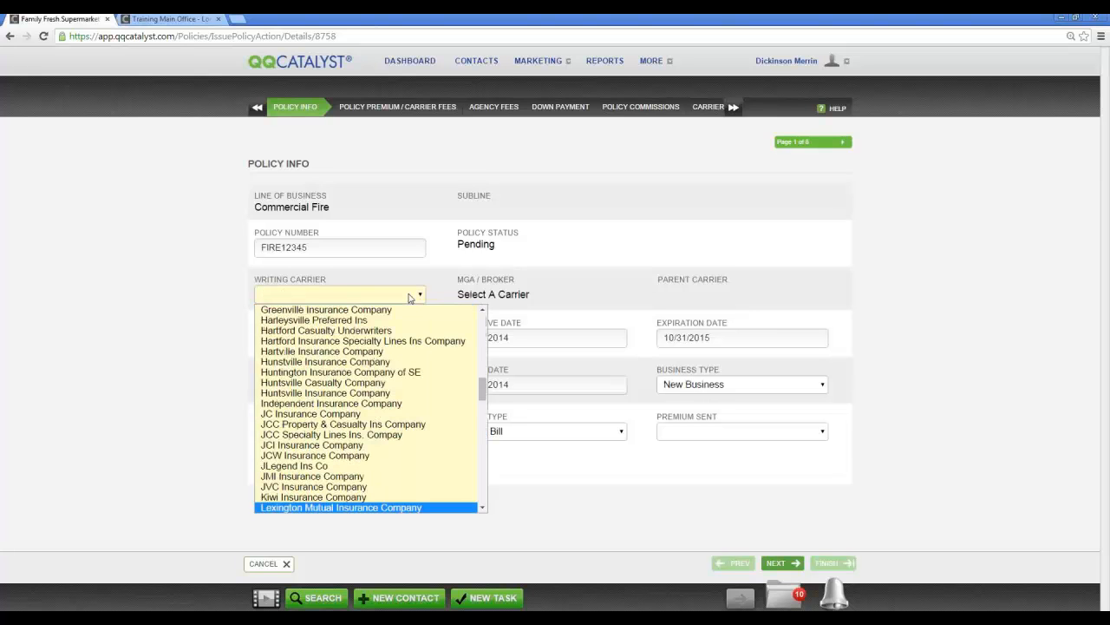
{"action": "key", "text": "l"}
{"action": "key", "text": "l"}
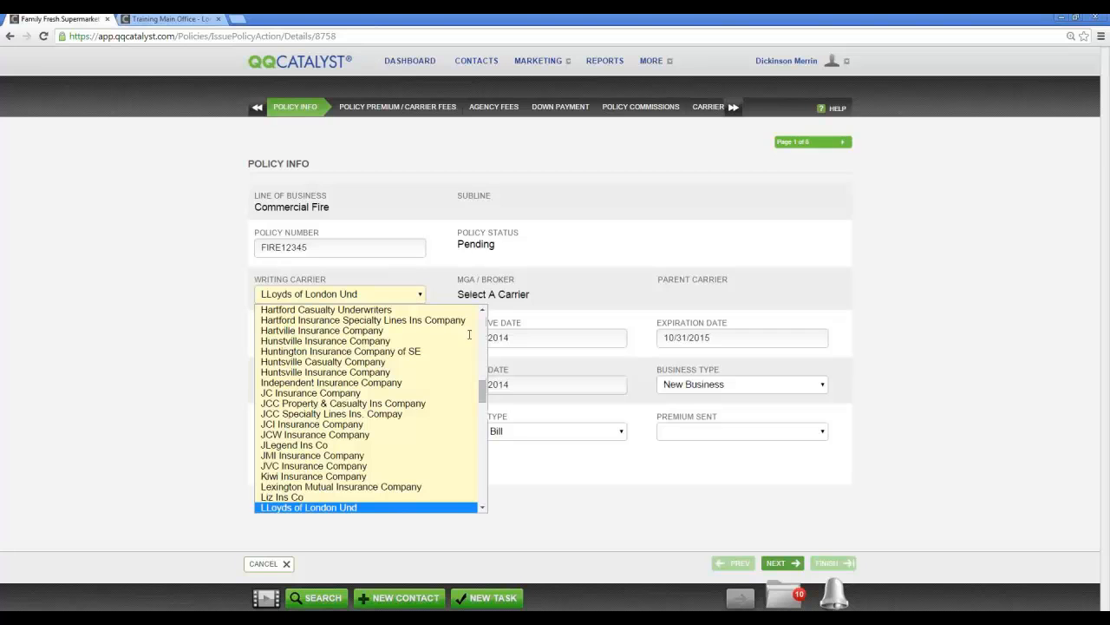
{"action": "key", "text": "Return"}
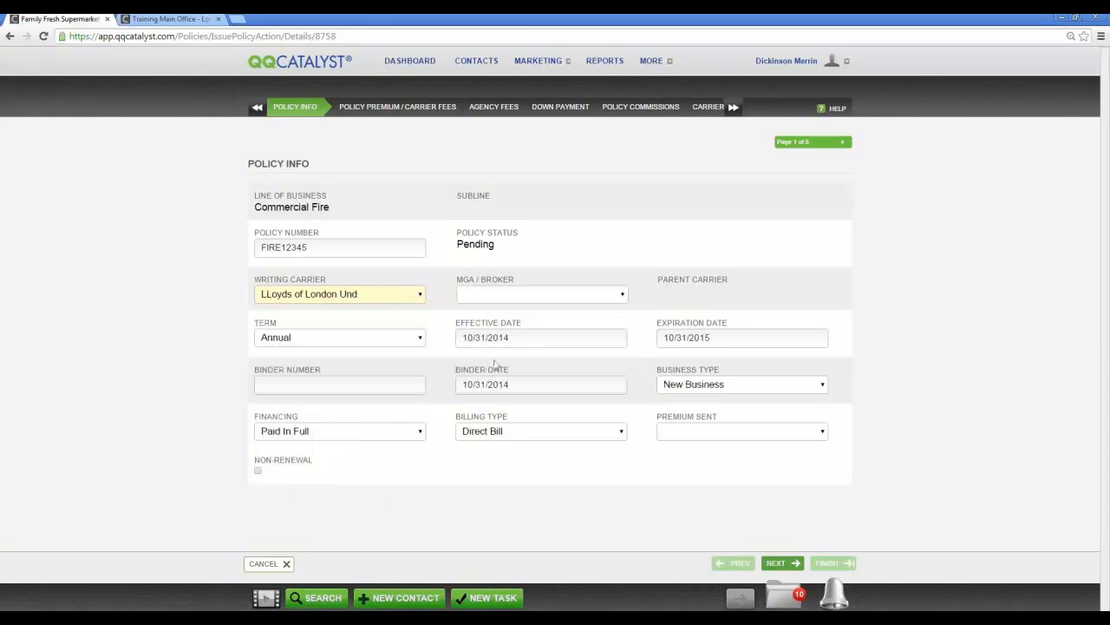
{"action": "left_click", "coordinate": [510, 300]}
{"action": "key", "text": "Escape"}
{"action": "key", "text": "a"}
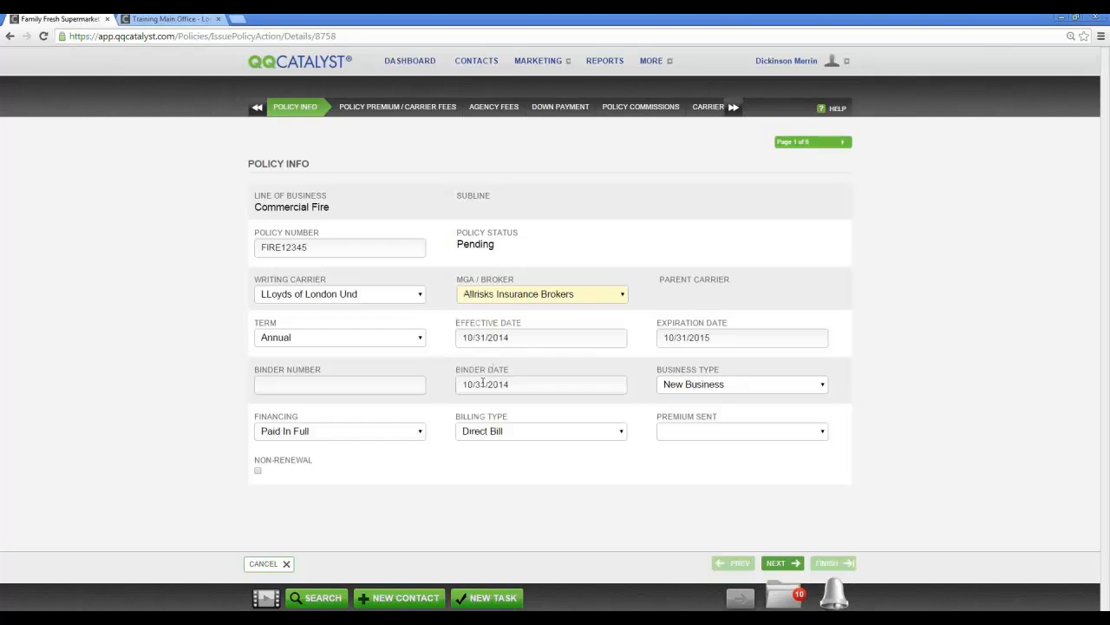
Step: Set 3rd Party Financing through Surplus Lines Finance Company, agency billed, with the agency sending the finance draft and down payment to the carrier
{"action": "left_click", "coordinate": [392, 432]}
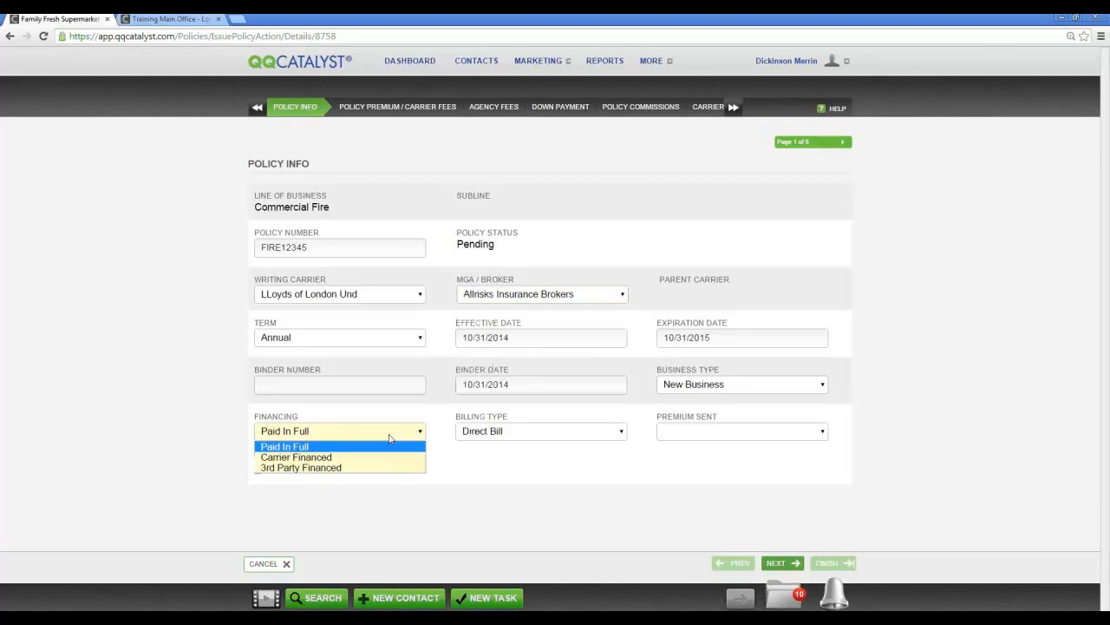
{"action": "left_click", "coordinate": [318, 467]}
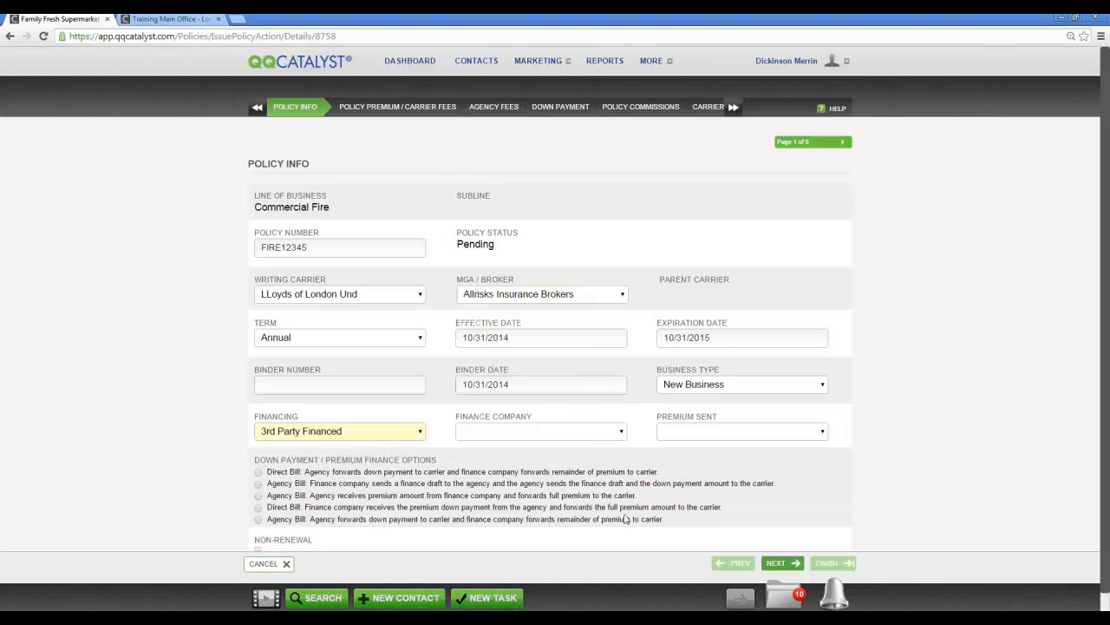
{"action": "left_click", "coordinate": [591, 441]}
{"action": "left_click_drag", "start_coordinate": [632, 286], "coordinate": [636, 379]}
{"action": "left_click", "coordinate": [549, 415]}
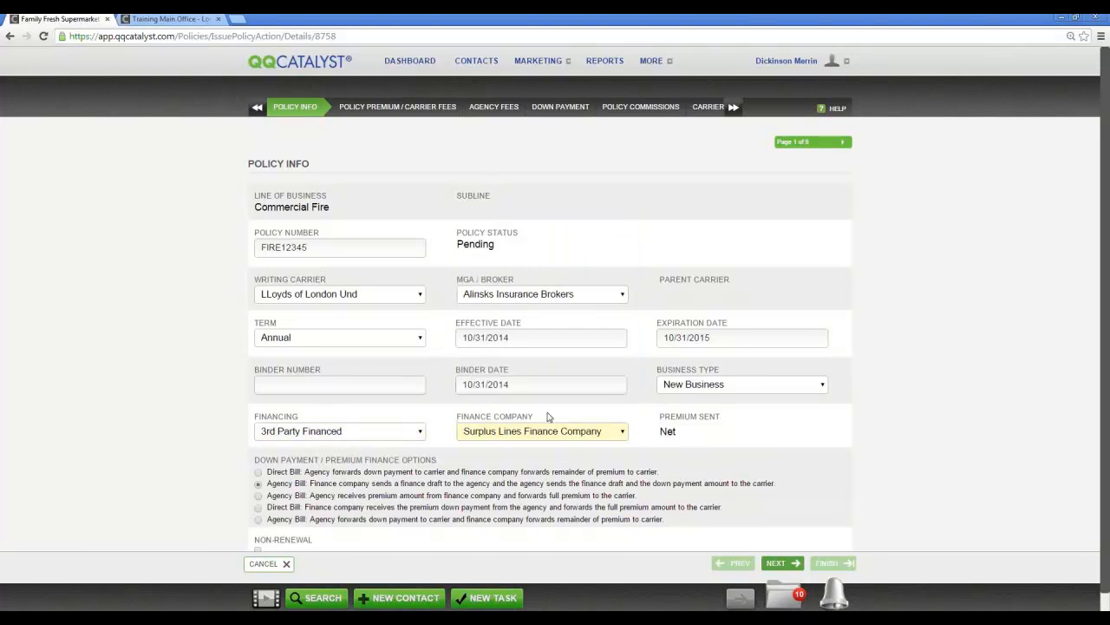
{"action": "scroll", "coordinate": [397, 448], "scroll_direction": "down", "scroll_amount": 1}
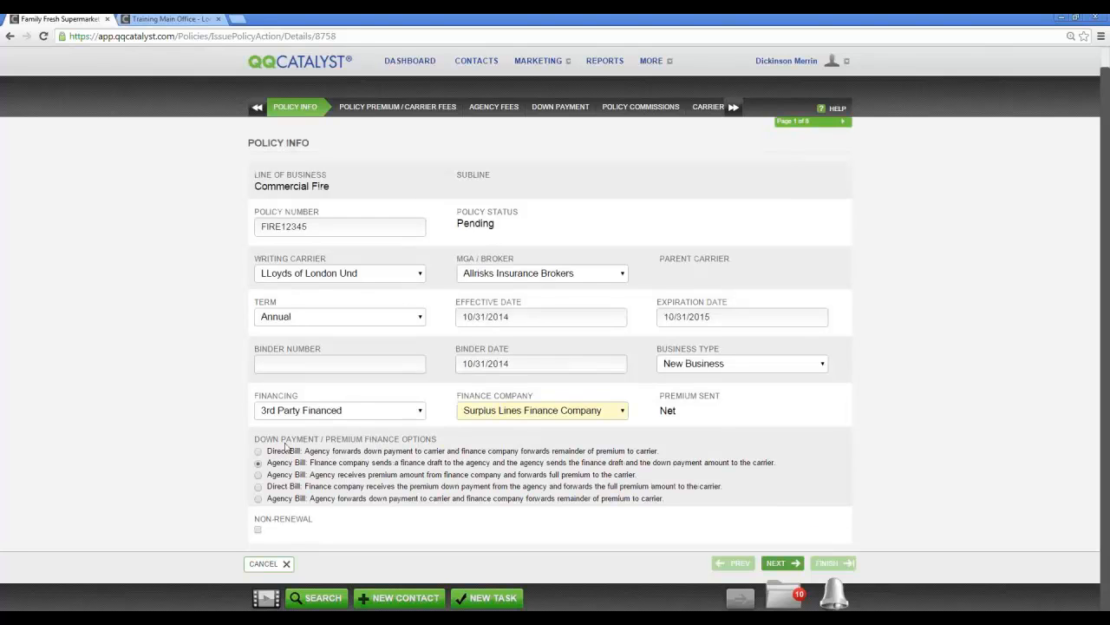
{"action": "left_click", "coordinate": [258, 463]}
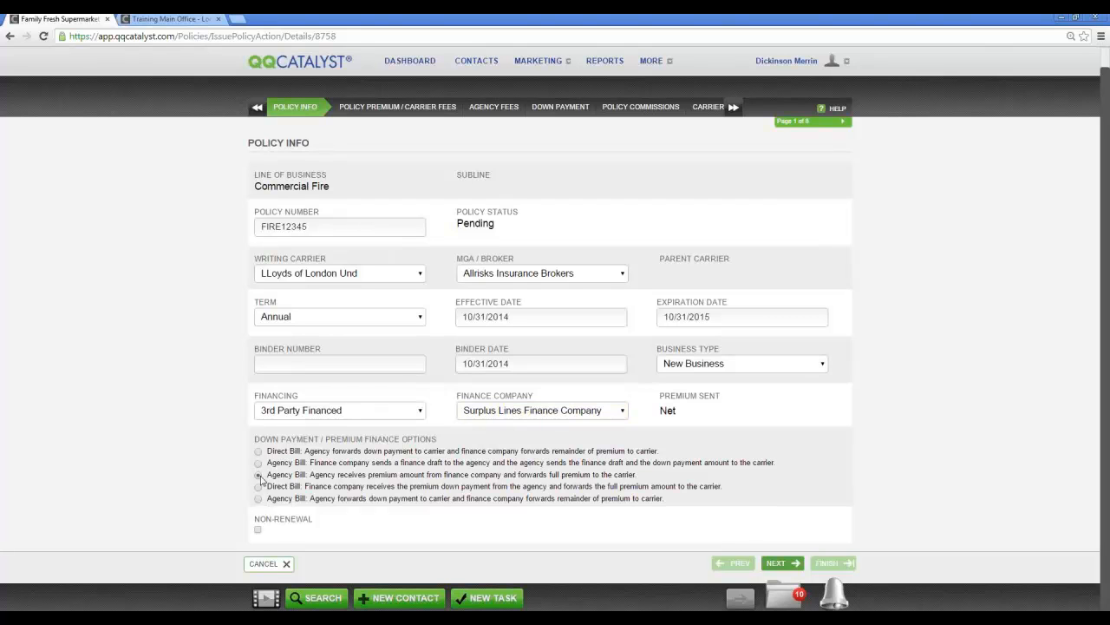
{"action": "left_click", "coordinate": [258, 464]}
{"action": "left_click", "coordinate": [258, 462]}
{"action": "left_click", "coordinate": [783, 564]}
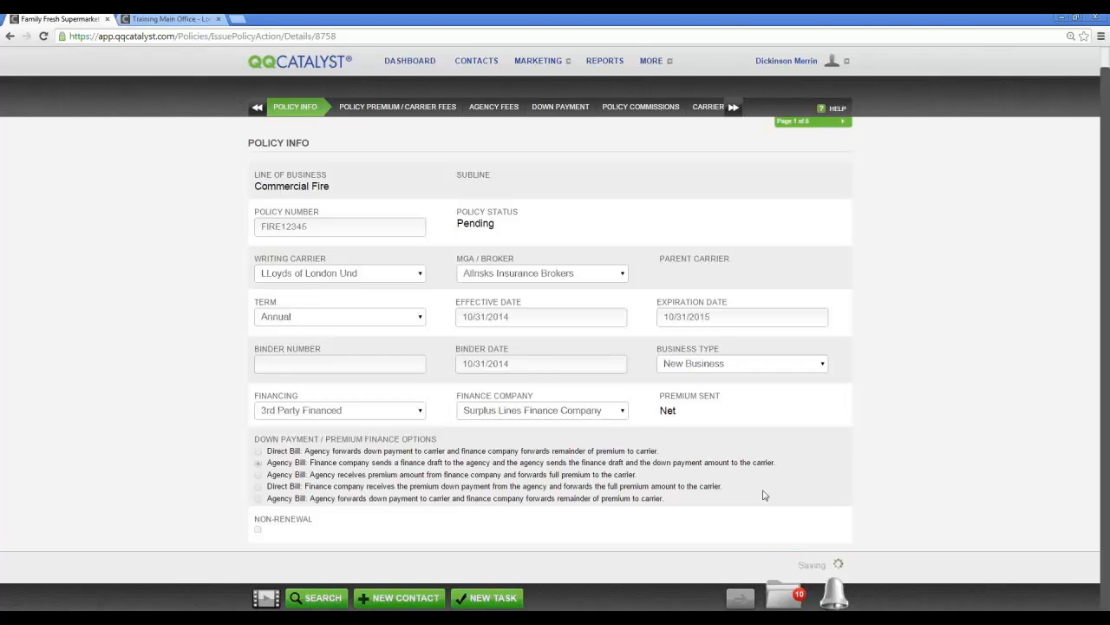
Step: Set the base premium to 10000, leaving agency fees blank and the premium down at 3000
{"action": "left_click", "coordinate": [283, 211]}
{"action": "type", "text": "10000"}
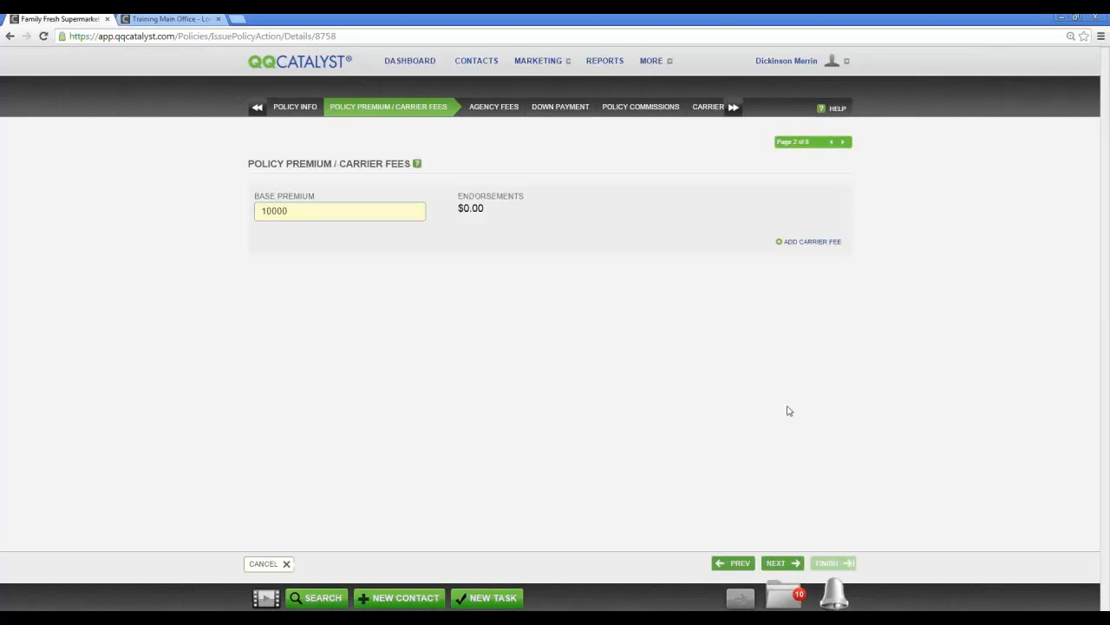
{"action": "left_click", "coordinate": [778, 569]}
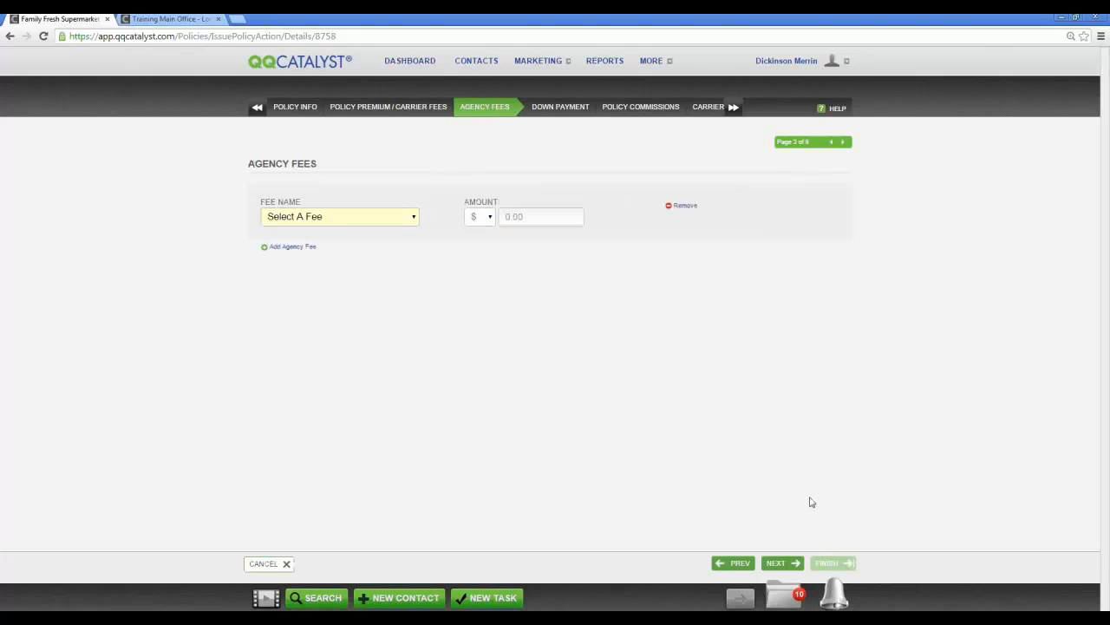
{"action": "left_click", "coordinate": [782, 566]}
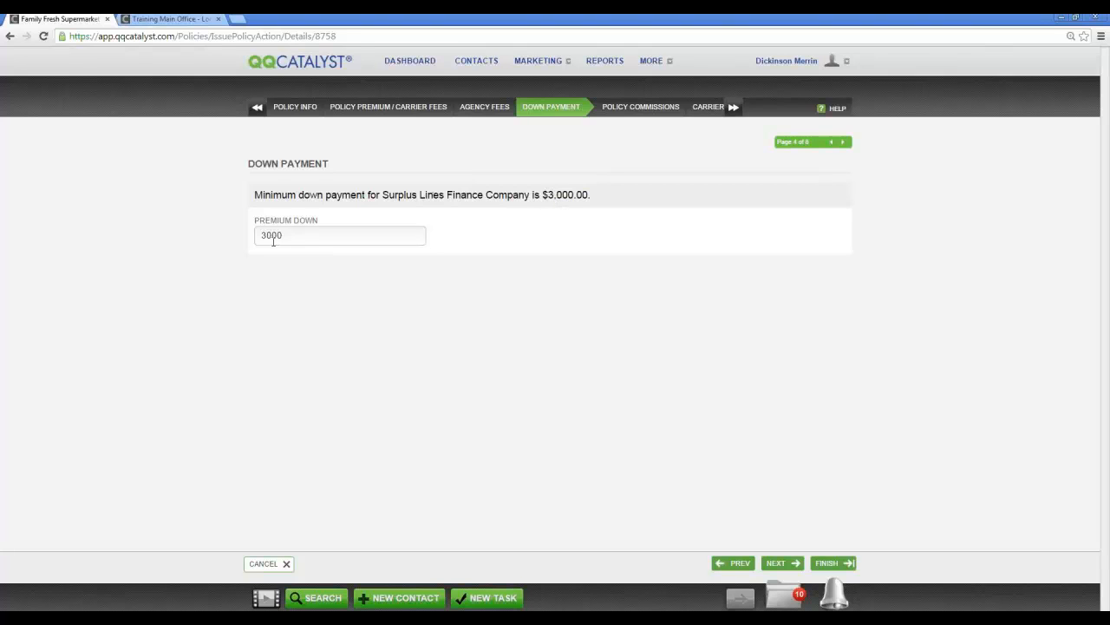
{"action": "left_click", "coordinate": [785, 564]}
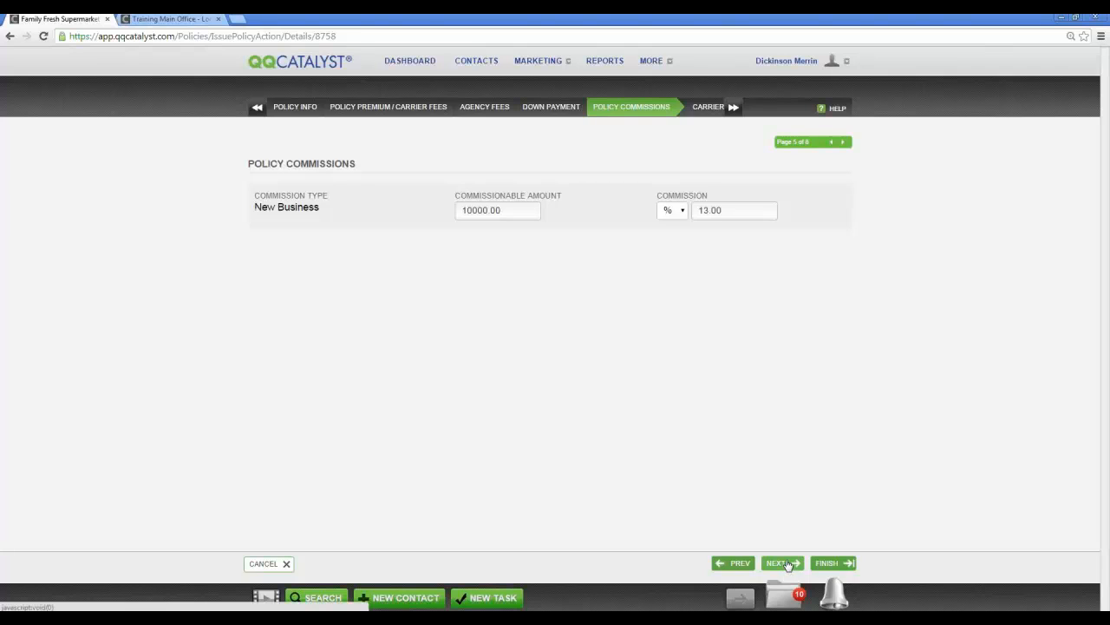
Step: Set the new business commission to 10% and issue the policy, keeping the default producer commission split
{"action": "left_click_drag", "start_coordinate": [736, 210], "coordinate": [636, 211]}
{"action": "type", "text": "10"}
{"action": "key", "text": "Tab"}
{"action": "left_click", "coordinate": [789, 564]}
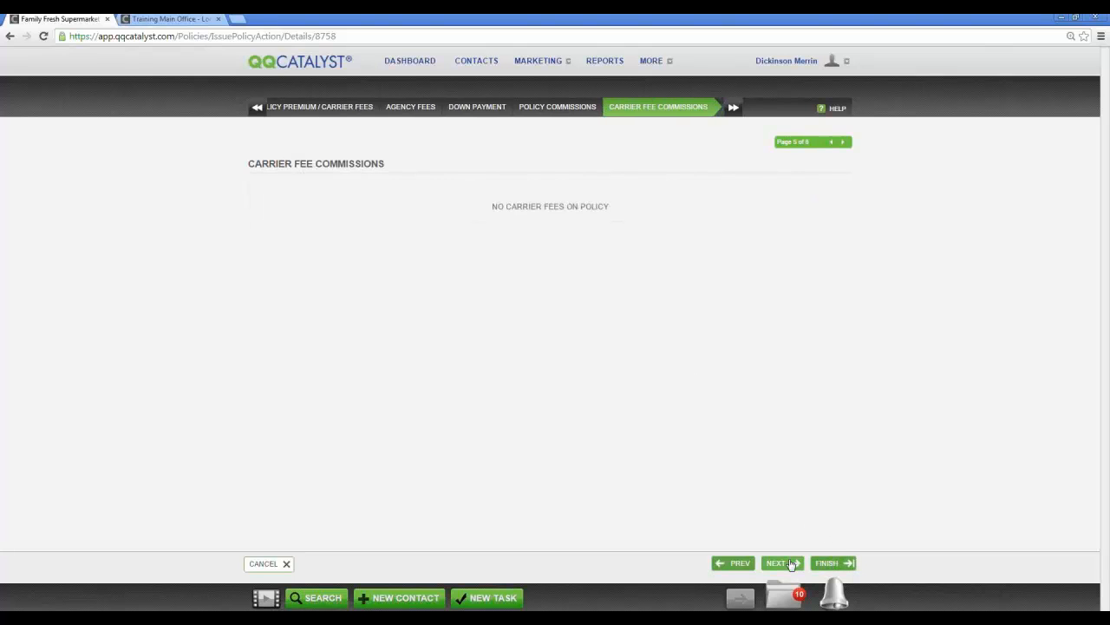
{"action": "left_click", "coordinate": [789, 564]}
{"action": "left_click", "coordinate": [835, 562]}
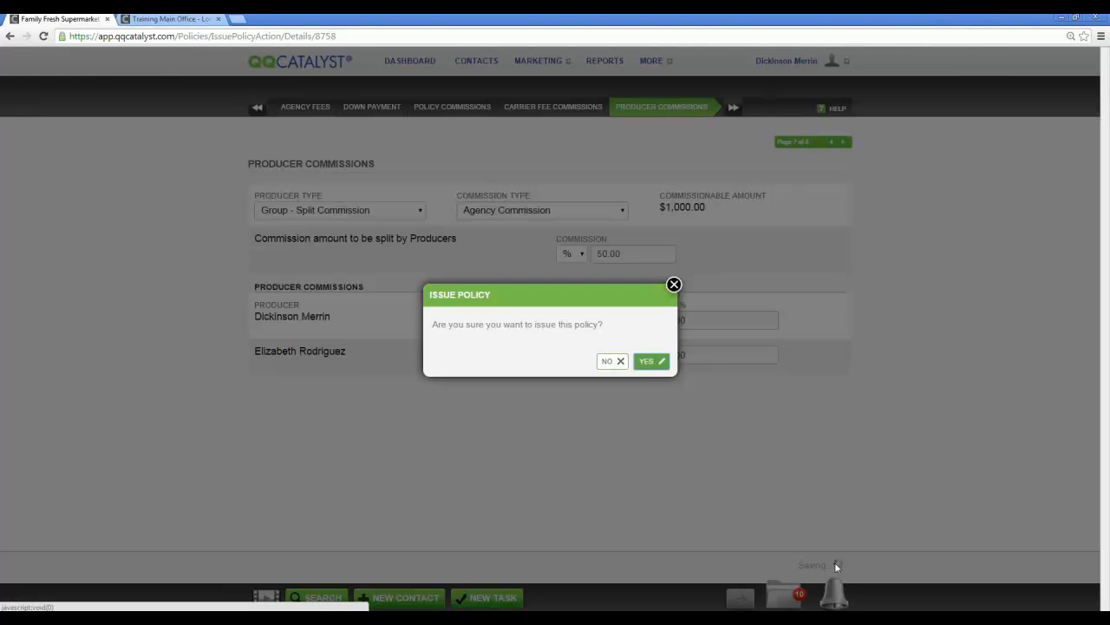
{"action": "left_click", "coordinate": [645, 359]}
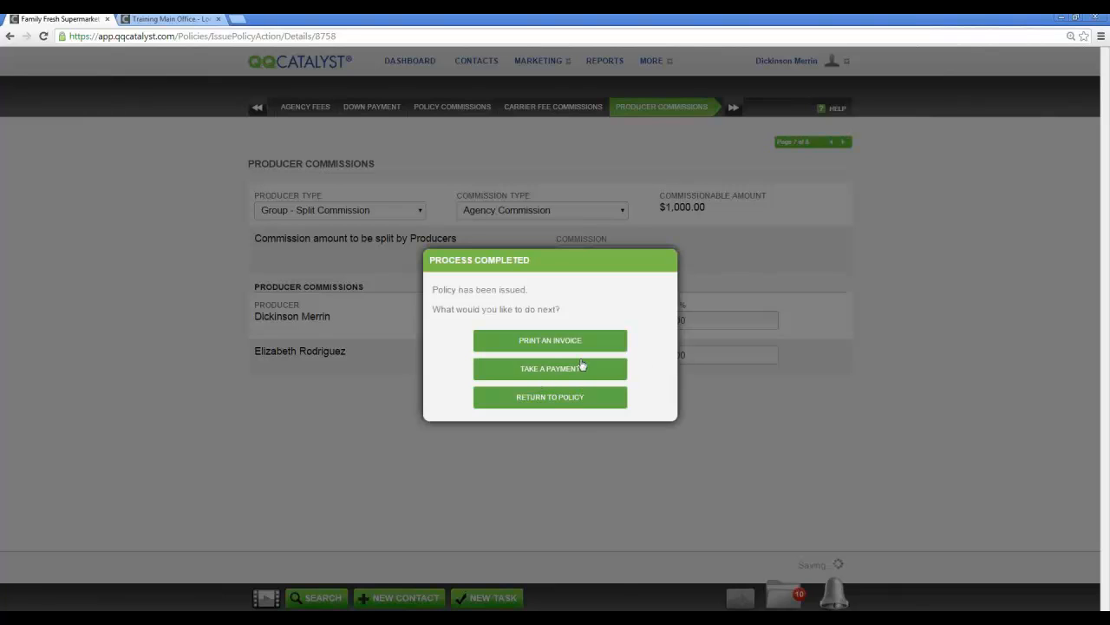
Step: Take the 3000 down payment by check at Training Main Office, enter the check number, and return to the policy
{"action": "left_click", "coordinate": [555, 371]}
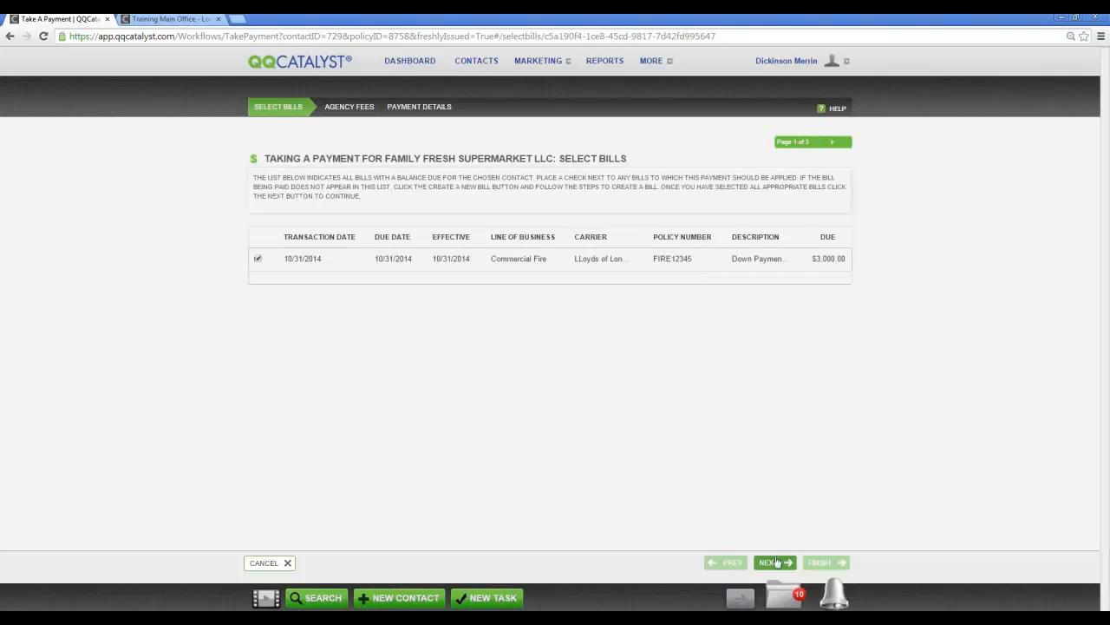
{"action": "left_click", "coordinate": [772, 564]}
{"action": "left_click", "coordinate": [773, 565]}
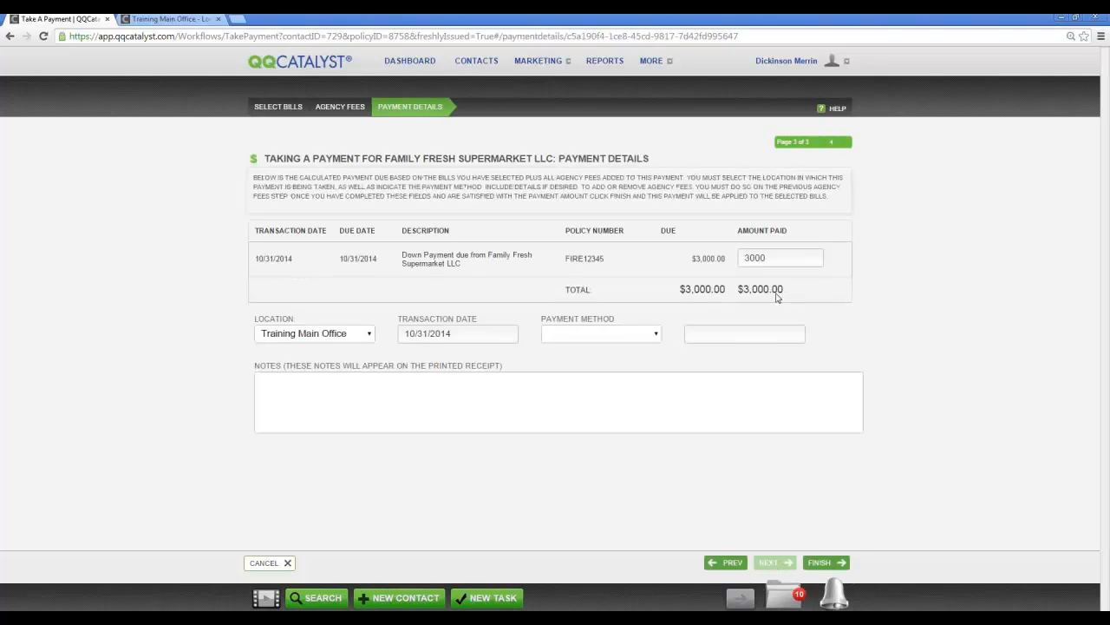
{"action": "left_click", "coordinate": [650, 334]}
{"action": "left_click", "coordinate": [640, 367]}
{"action": "left_click", "coordinate": [728, 333]}
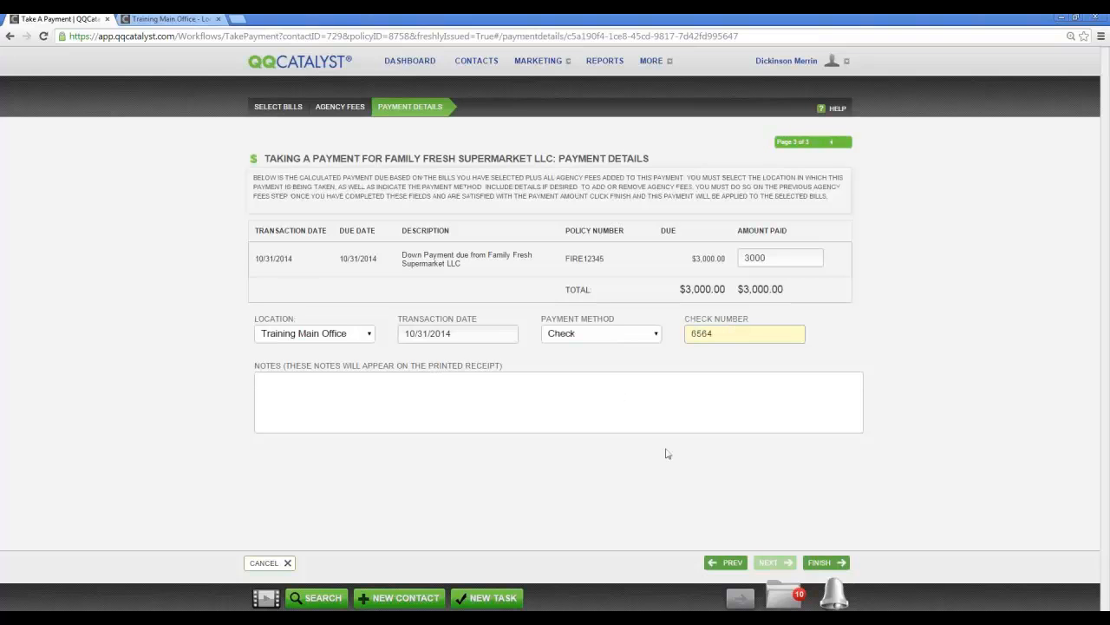
{"action": "left_click", "coordinate": [819, 563]}
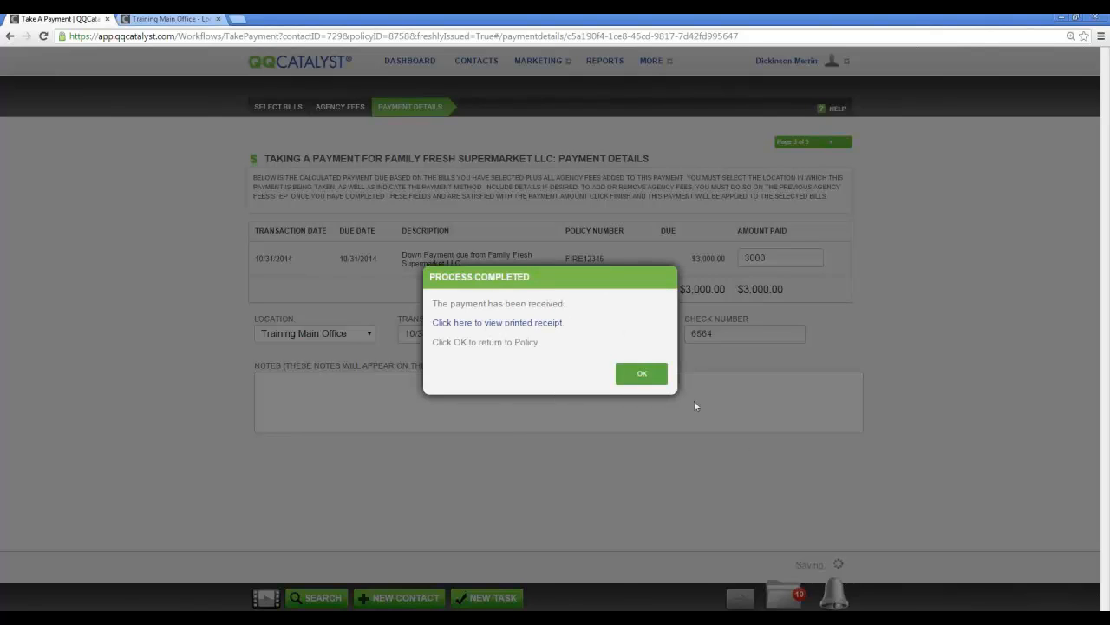
{"action": "left_click", "coordinate": [641, 379]}
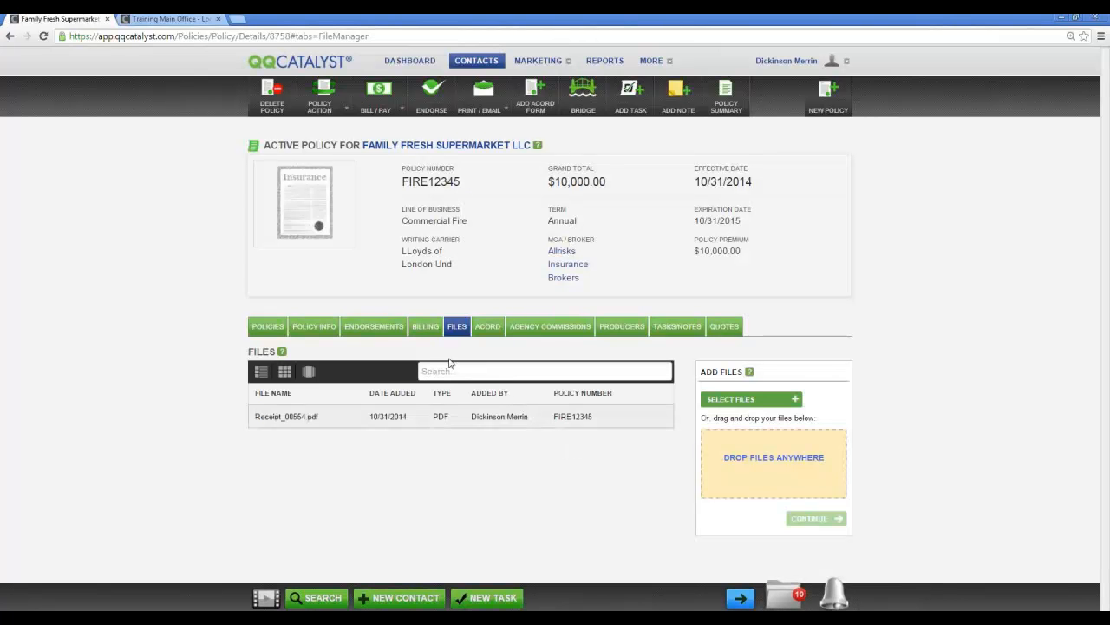
Step: Examine the policy's billing entries for the customer, carrier commission, carrier premium and finance company premium accounts
{"action": "left_click", "coordinate": [426, 332]}
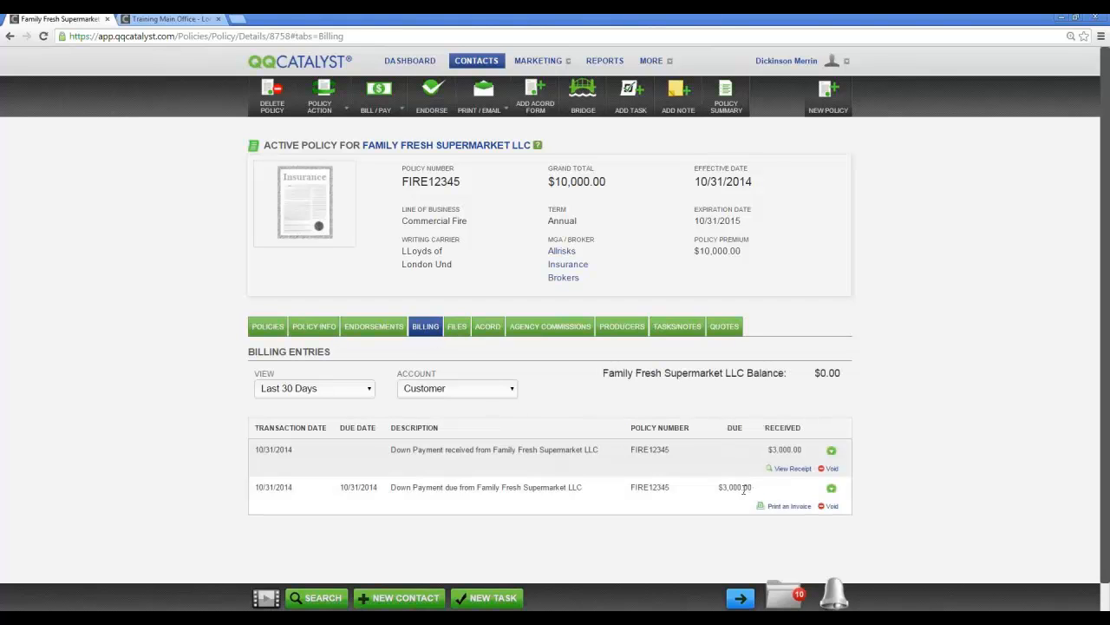
{"action": "left_click", "coordinate": [512, 388]}
{"action": "left_click", "coordinate": [505, 416]}
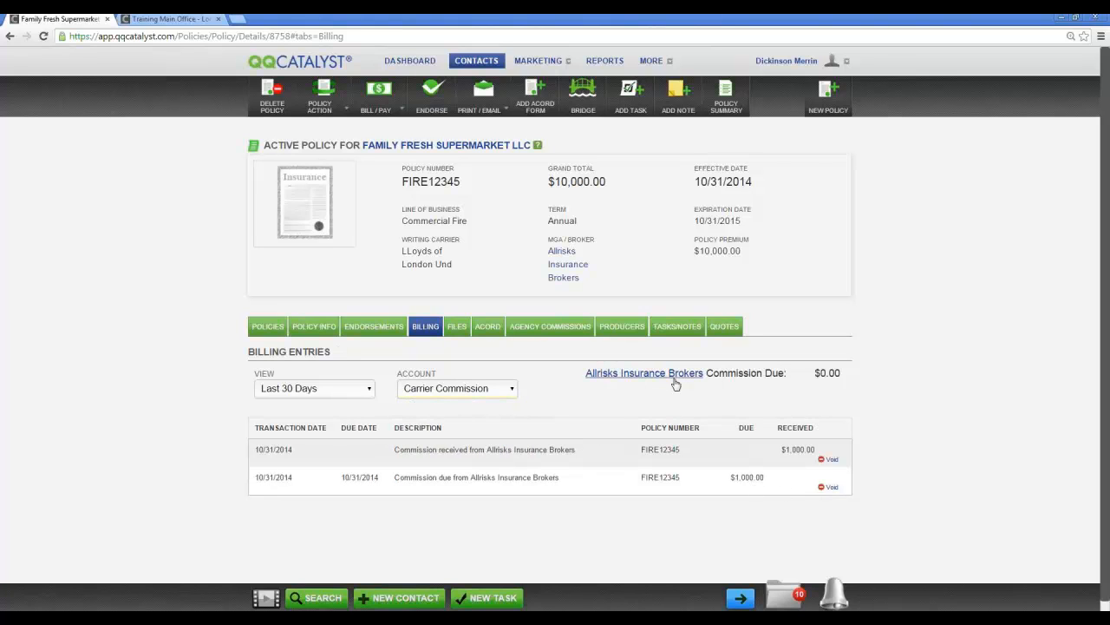
{"action": "left_click", "coordinate": [510, 389]}
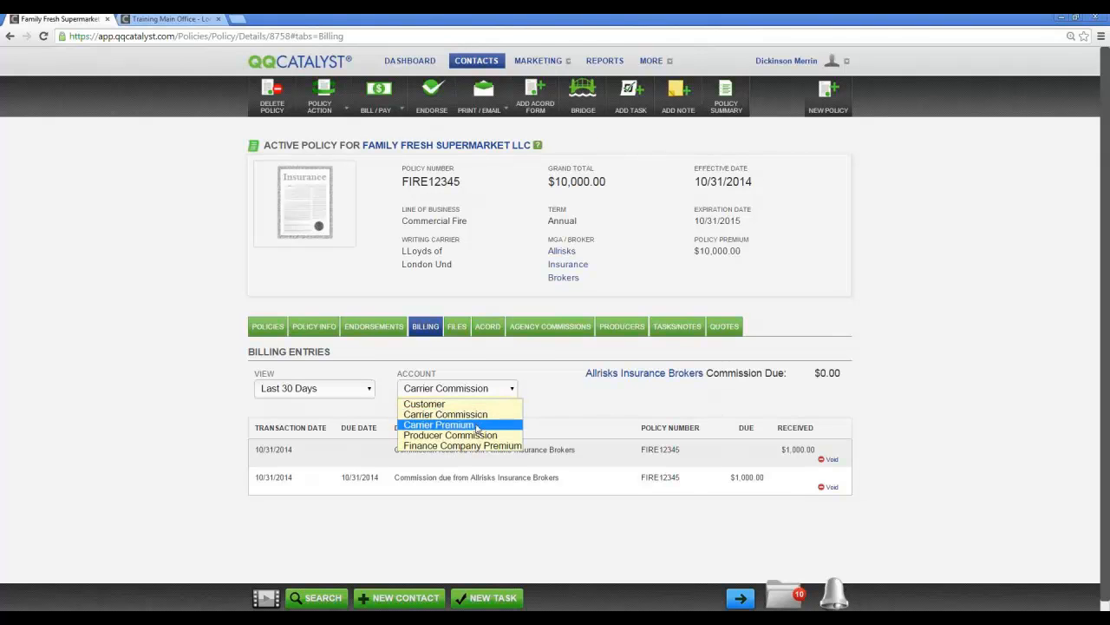
{"action": "left_click", "coordinate": [460, 424]}
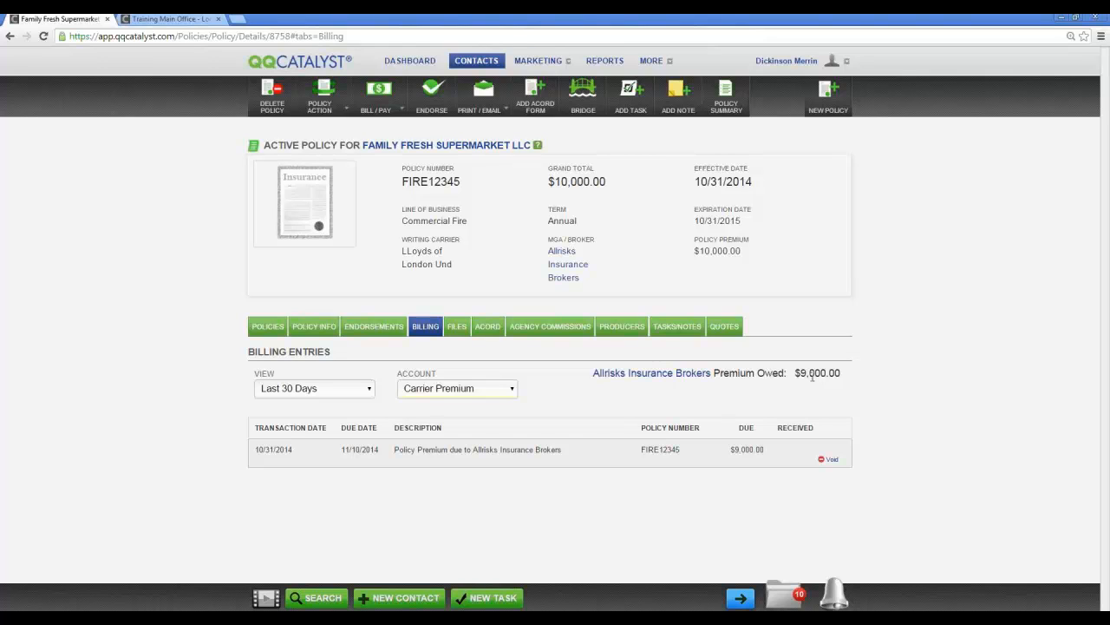
{"action": "left_click", "coordinate": [519, 394]}
{"action": "left_click", "coordinate": [488, 449]}
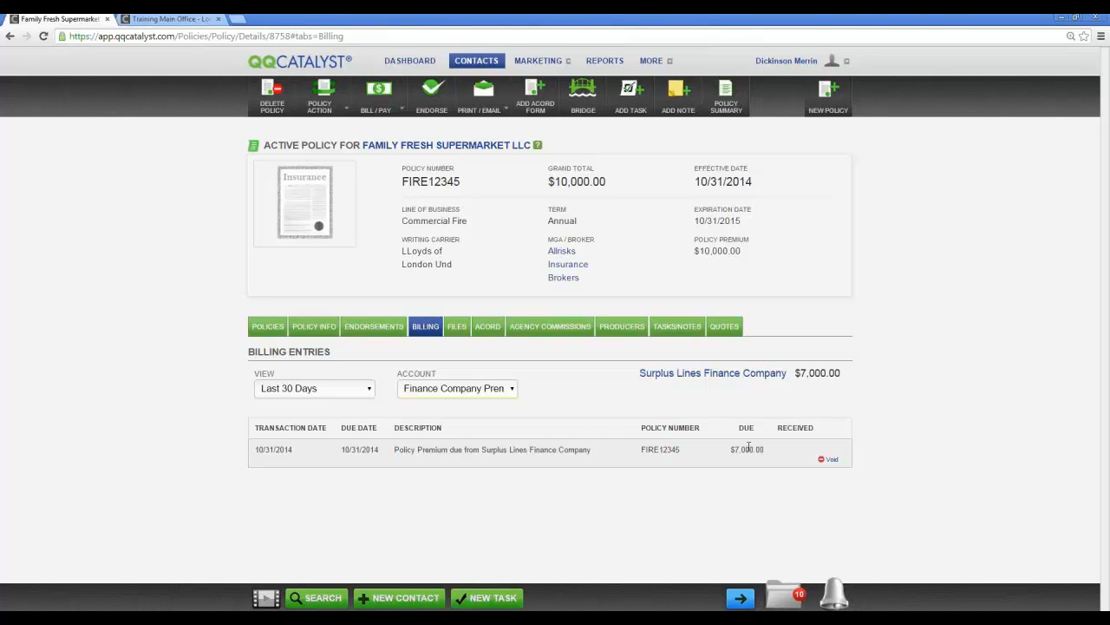
Step: Begin reconciling premiums Surplus Lines Finance Company pays the agency, selecting the FIRE12345, Pending1 and Pending2 policies at their full amounts due
{"action": "left_click", "coordinate": [715, 374]}
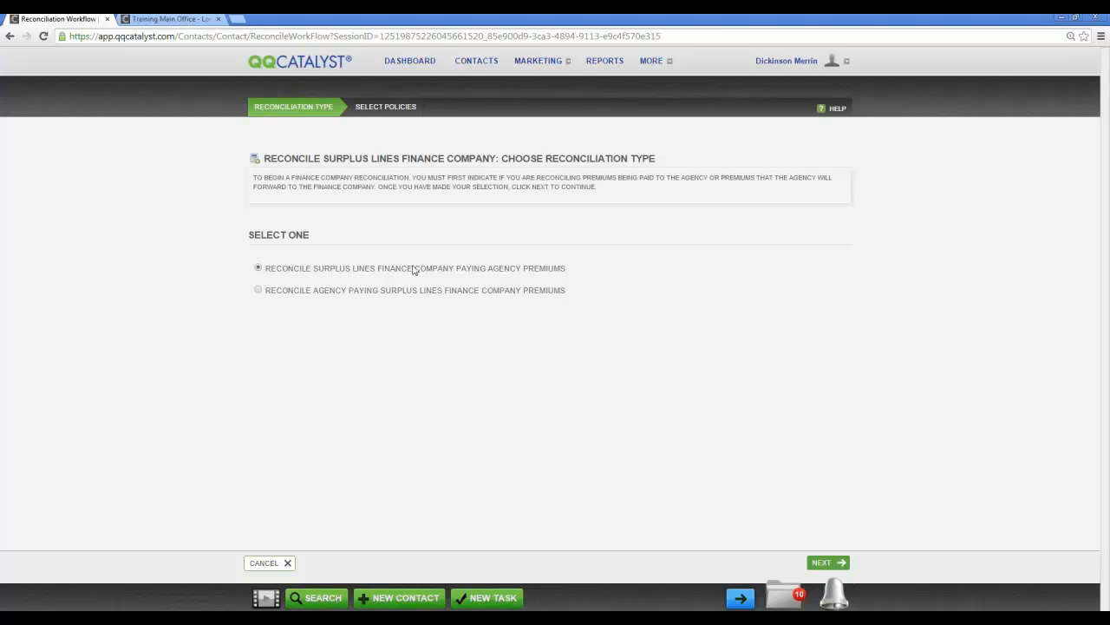
{"action": "left_click", "coordinate": [835, 562]}
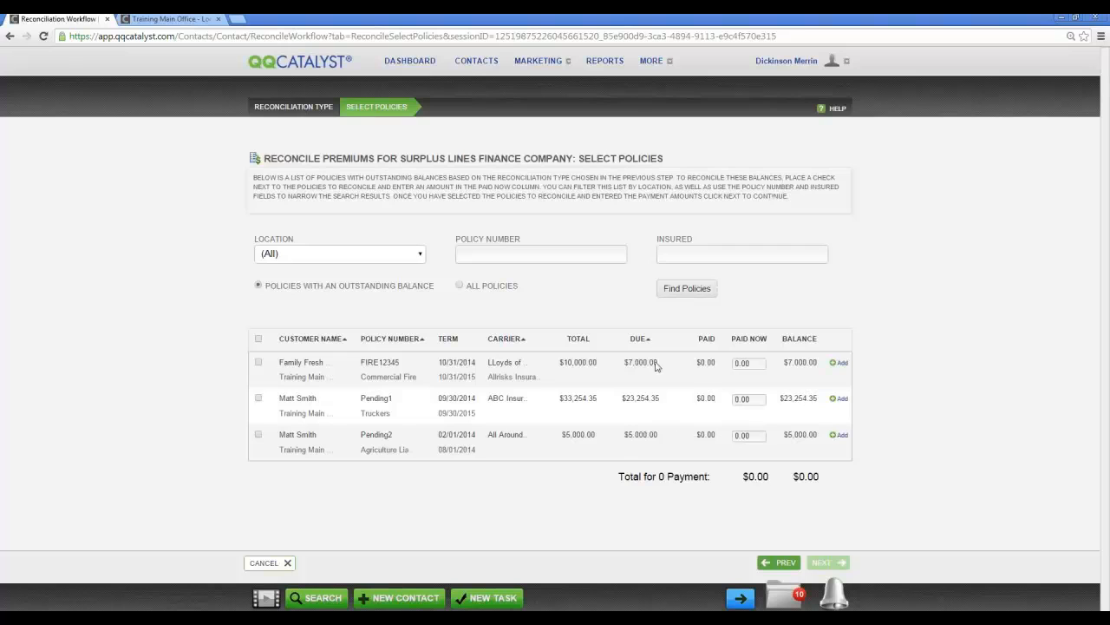
{"action": "left_click", "coordinate": [258, 362]}
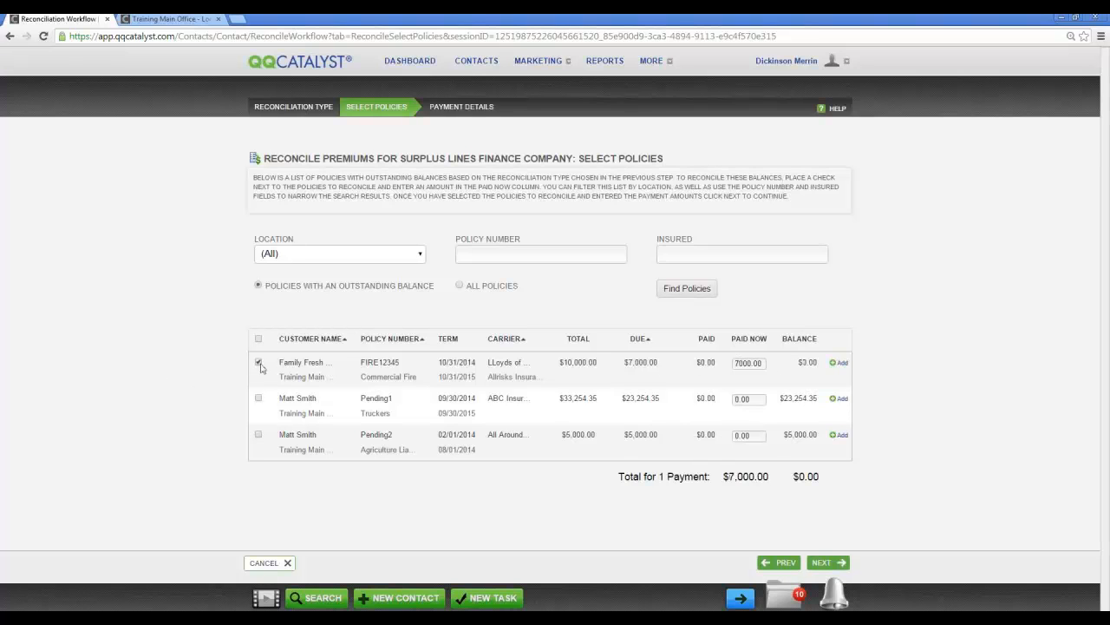
{"action": "left_click", "coordinate": [258, 399]}
{"action": "left_click", "coordinate": [258, 434]}
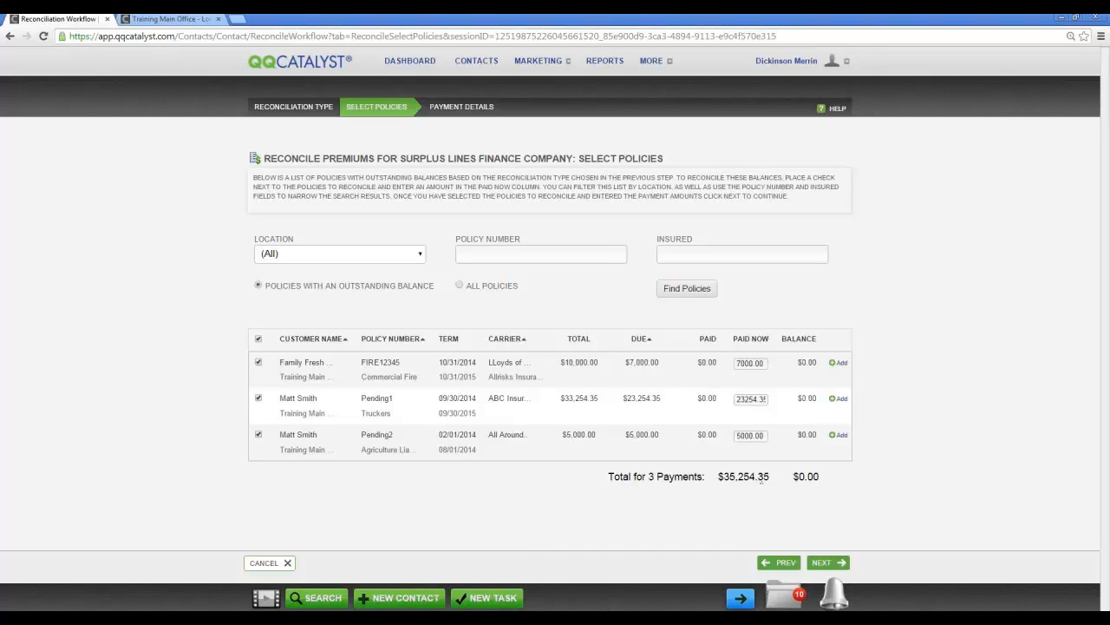
Step: Finish the finance company reconciliation for Training Main Office by EFT with a non-policy premium of 0, and return to the policy
{"action": "left_click", "coordinate": [839, 563]}
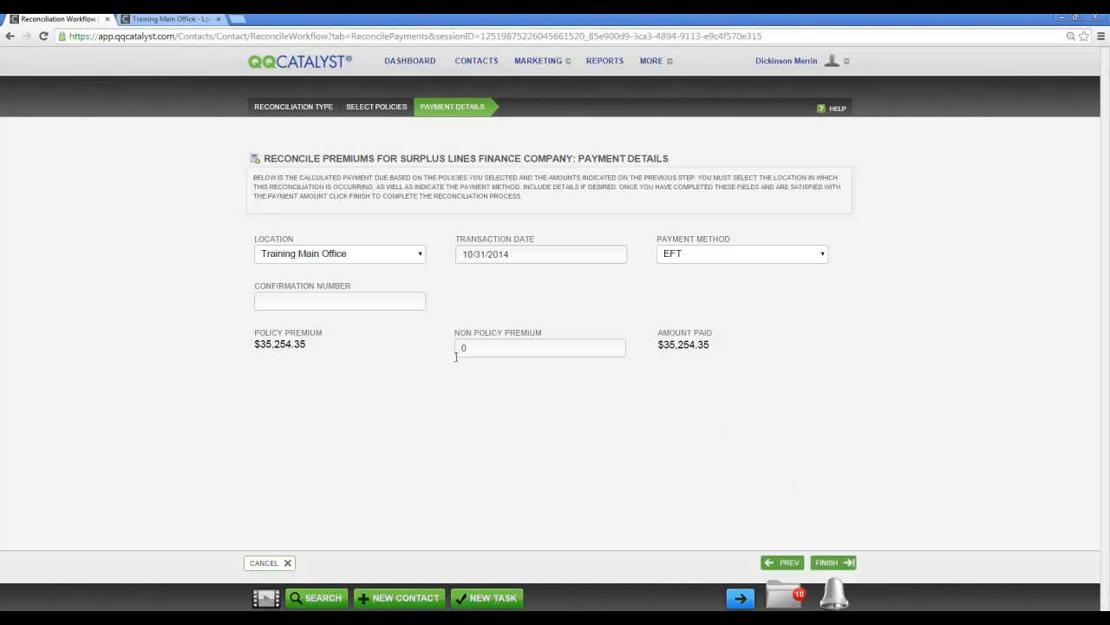
{"action": "left_click", "coordinate": [839, 564]}
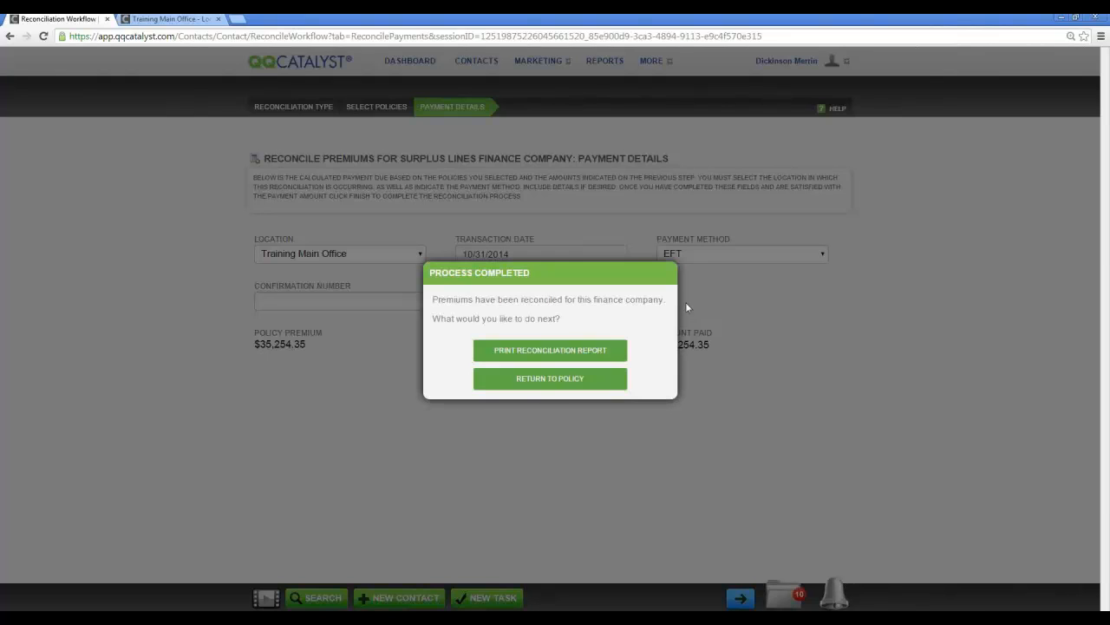
{"action": "left_click", "coordinate": [537, 383]}
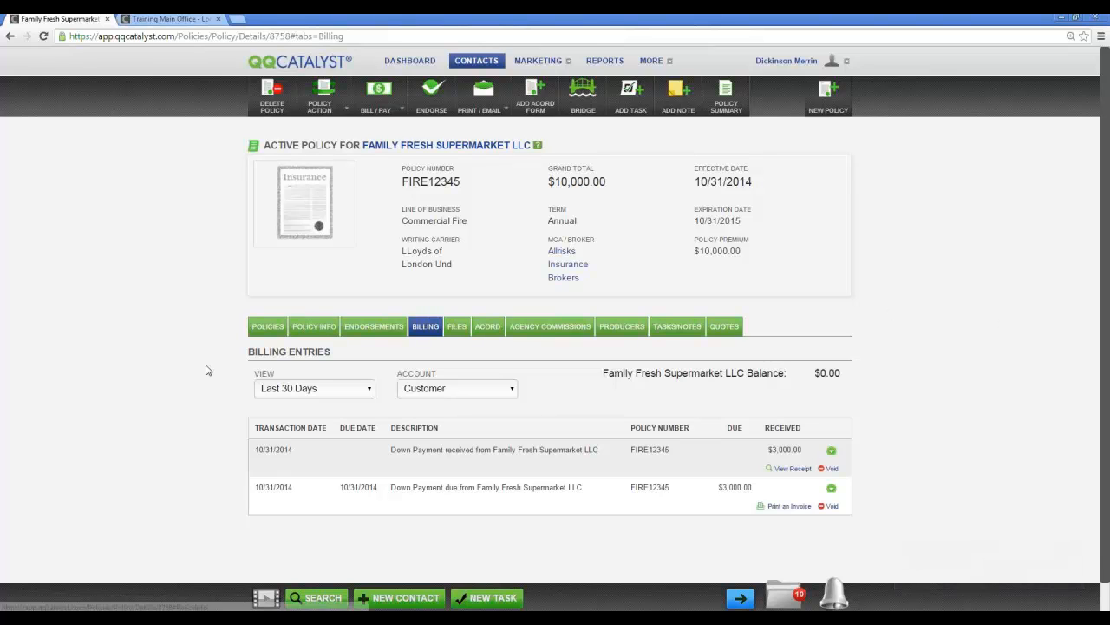
Step: Review the Commercial Fire policy's information, including its financing, finance company and down payment options
{"action": "left_click", "coordinate": [313, 327]}
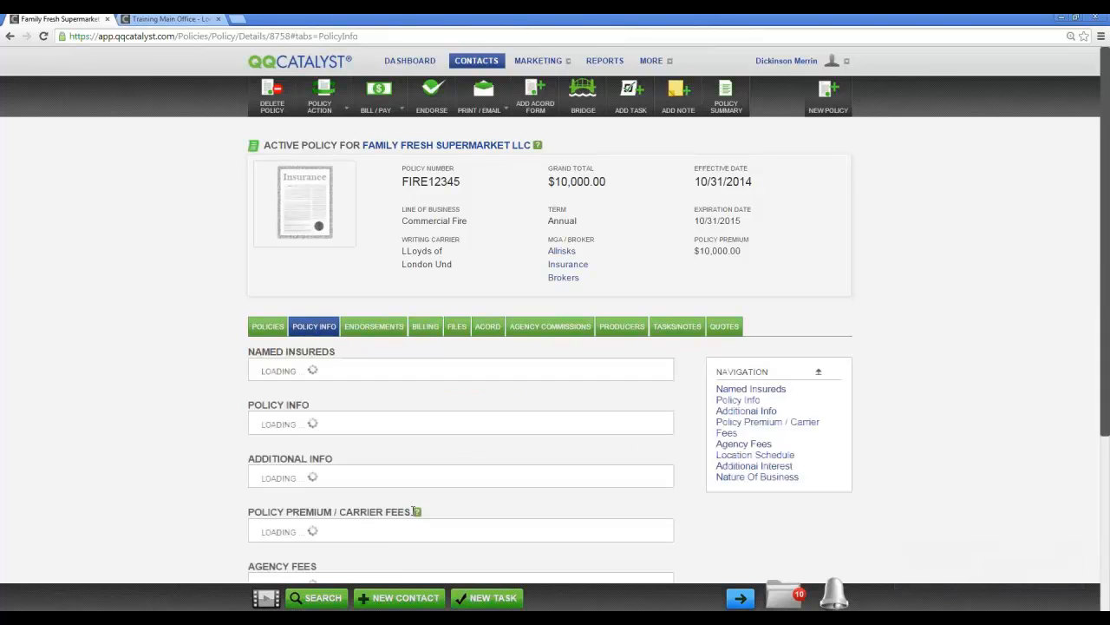
{"action": "scroll", "coordinate": [400, 492], "scroll_direction": "down", "scroll_amount": 1}
{"action": "scroll", "coordinate": [400, 492], "scroll_direction": "down", "scroll_amount": 3}
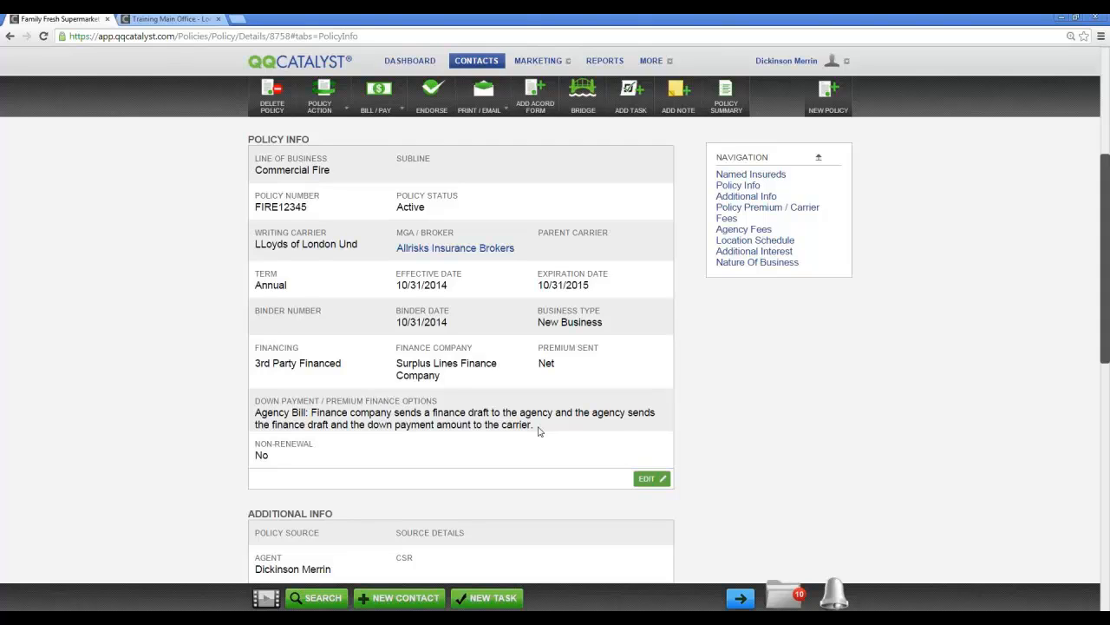
Step: Switch to the running PowerPoint slide show of Setting Up & Reconciling Commission.pptx
{"action": "left_click", "coordinate": [375, 618]}
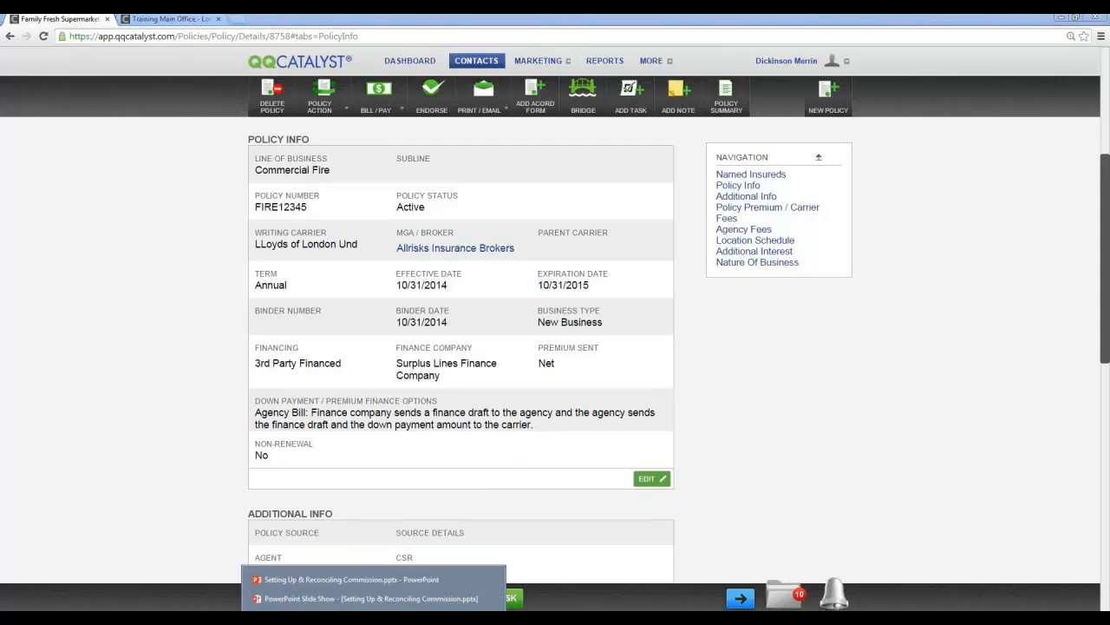
{"action": "left_click", "coordinate": [395, 598]}
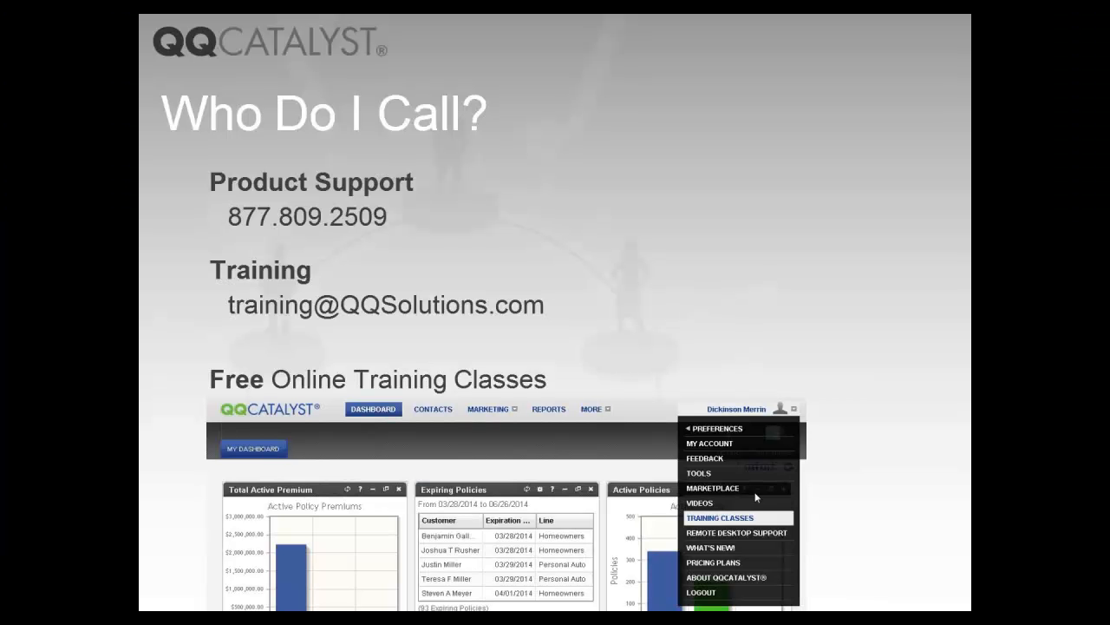